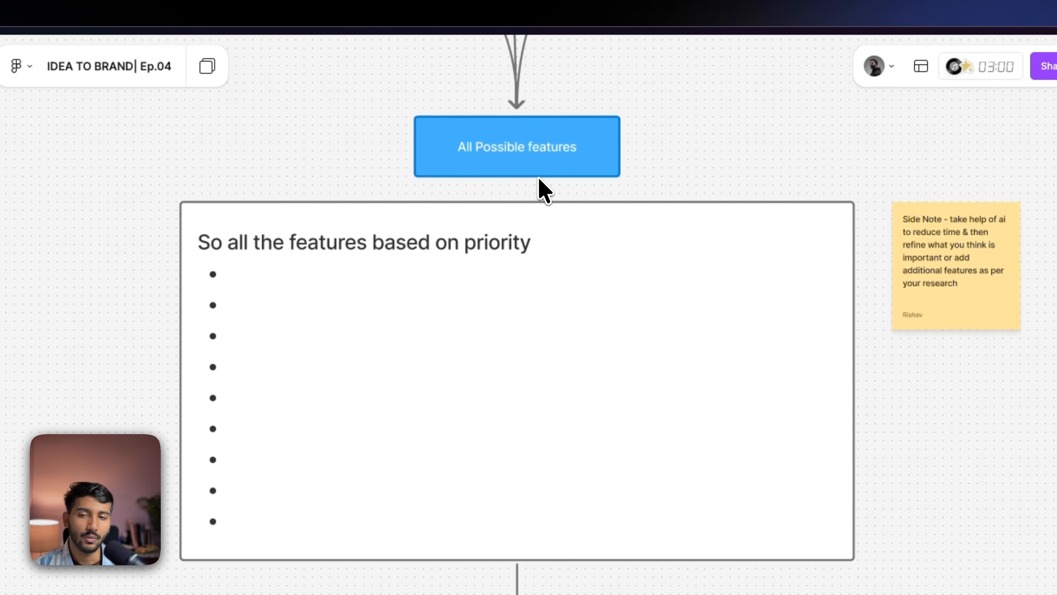
# - Enter 'Events spaces' as the first bullet under 'So all the features based on priority'
pyautogui.click(235, 276)
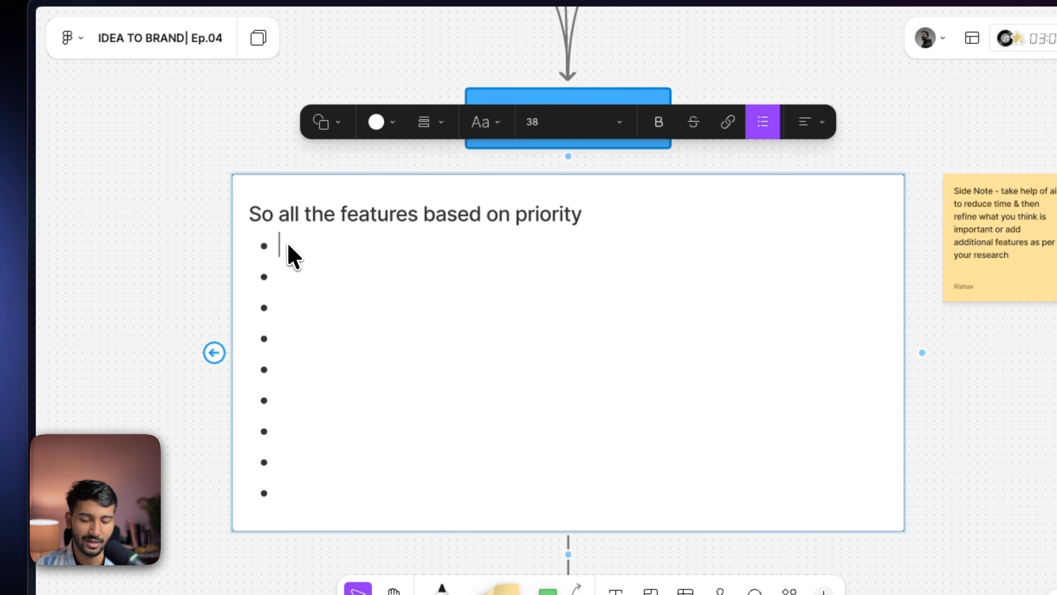
pyautogui.write('Eve')
pyautogui.write('tn')
pyautogui.press('BackSpace')
pyautogui.press('BackSpace')
pyautogui.write('nts spaces')
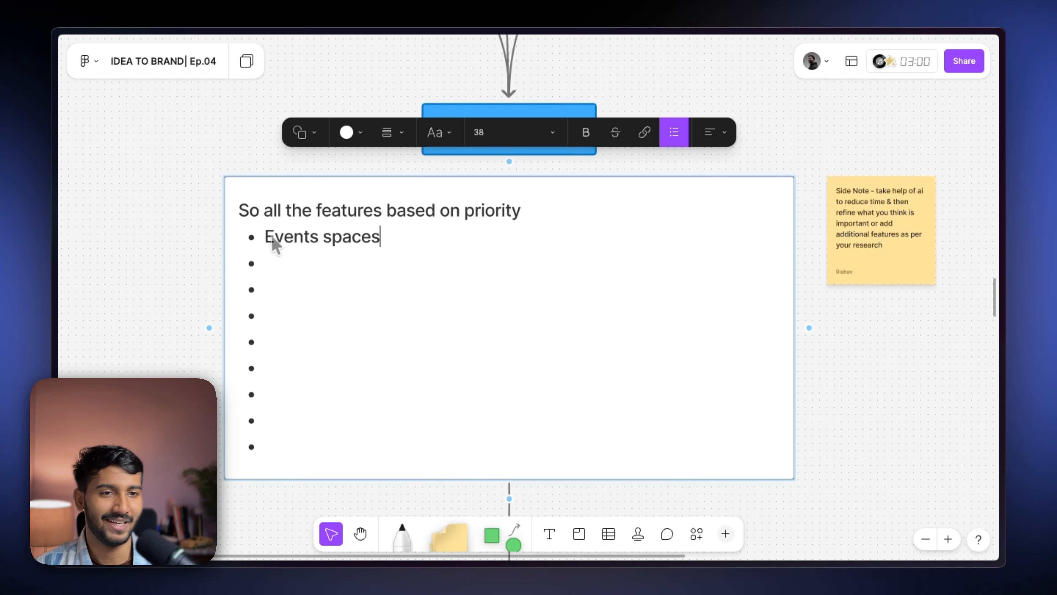
# - Rename the 'ABC' heading of the box below the feature list to 'Must Have'
pyautogui.hscroll(1, 272, 239)
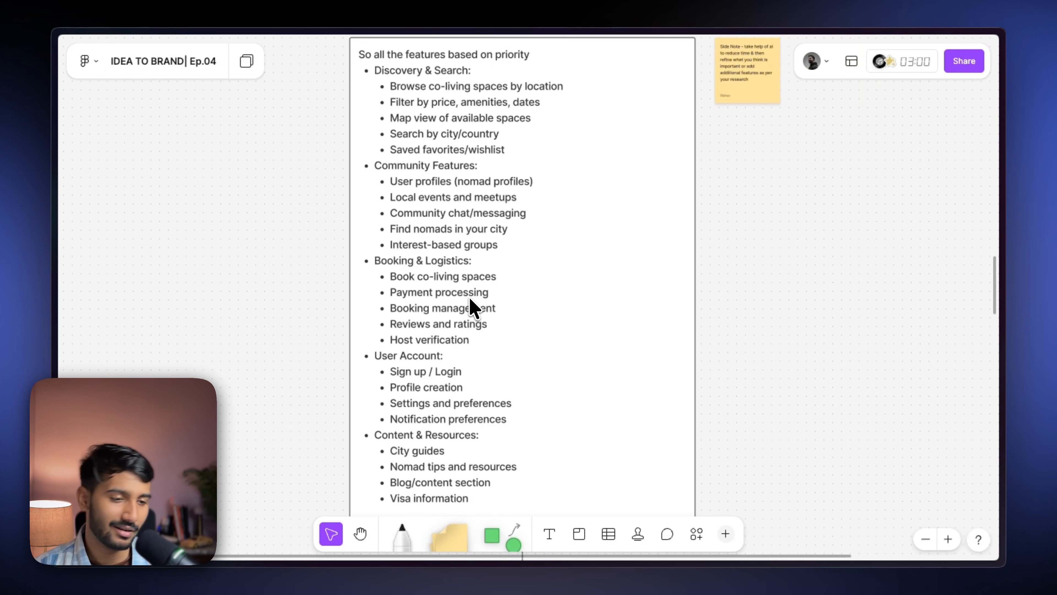
pyautogui.scroll(-5, 470, 299)
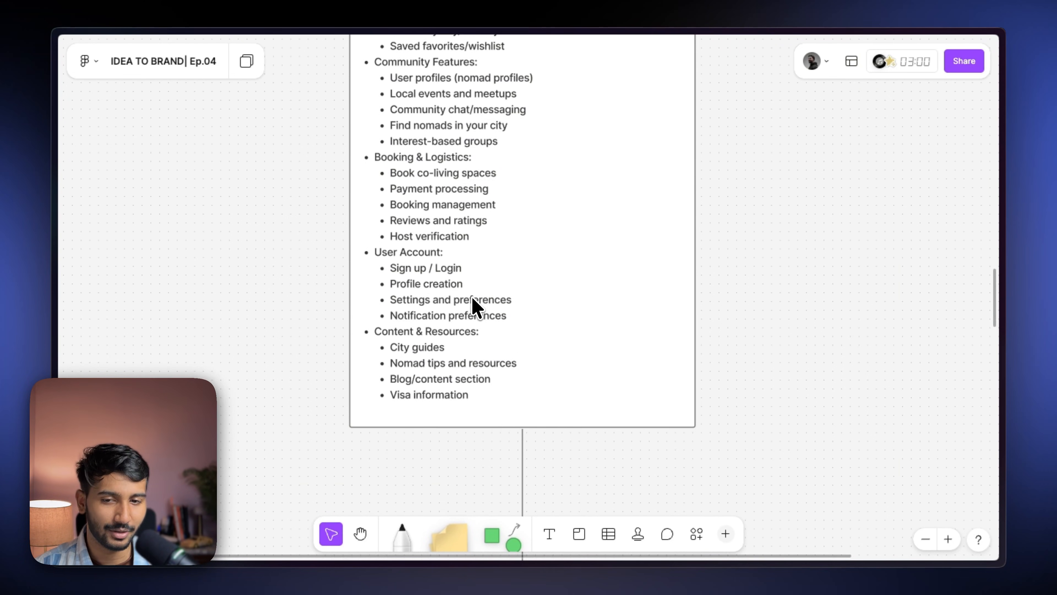
pyautogui.scroll(-3, 487, 304)
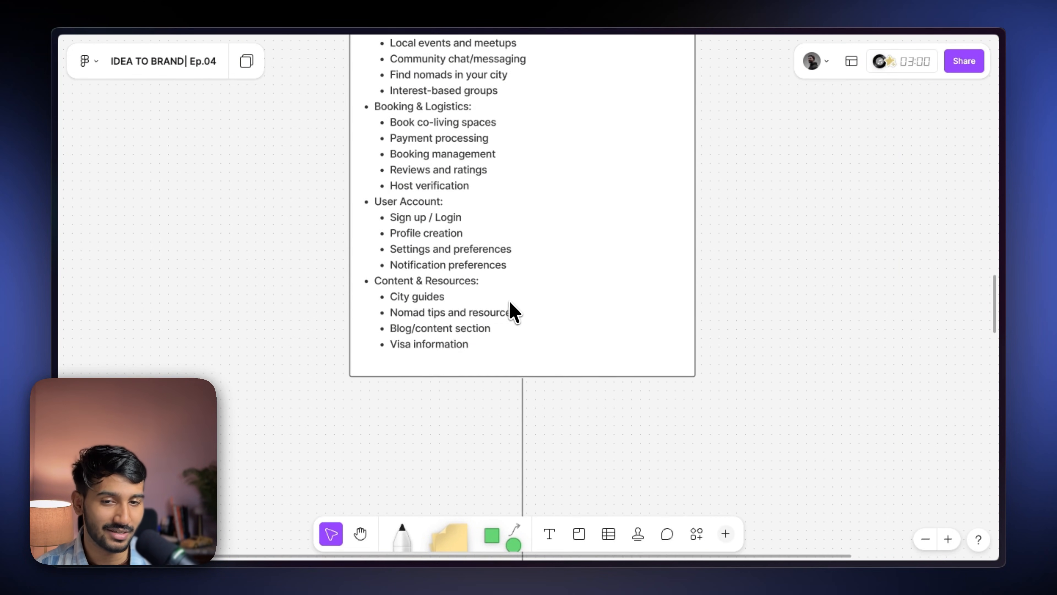
pyautogui.scroll(-10, 778, 366)
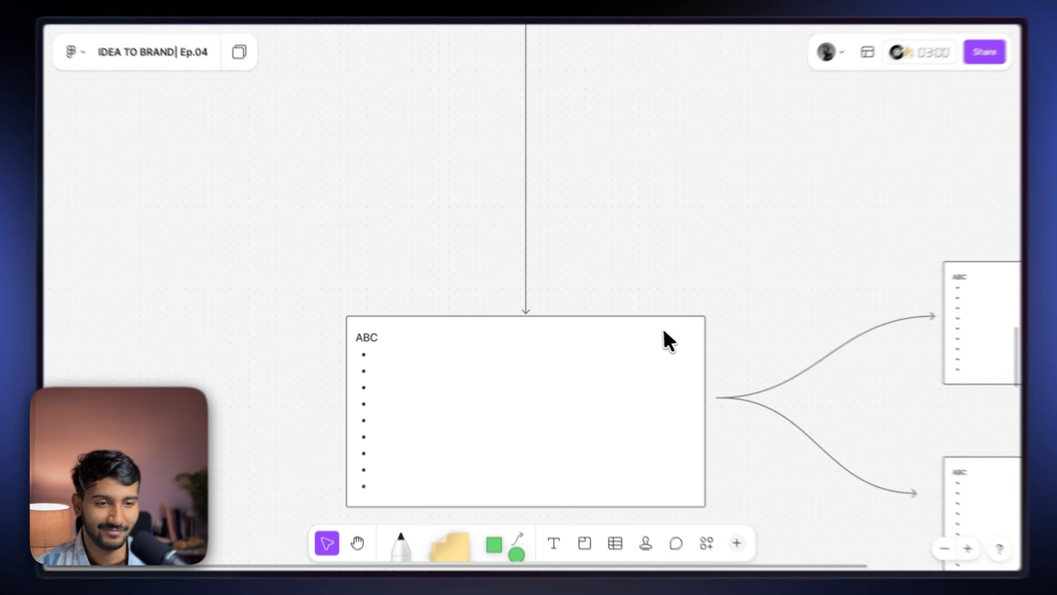
pyautogui.scroll(3, 396, 288)
pyautogui.scroll(-1, 393, 270)
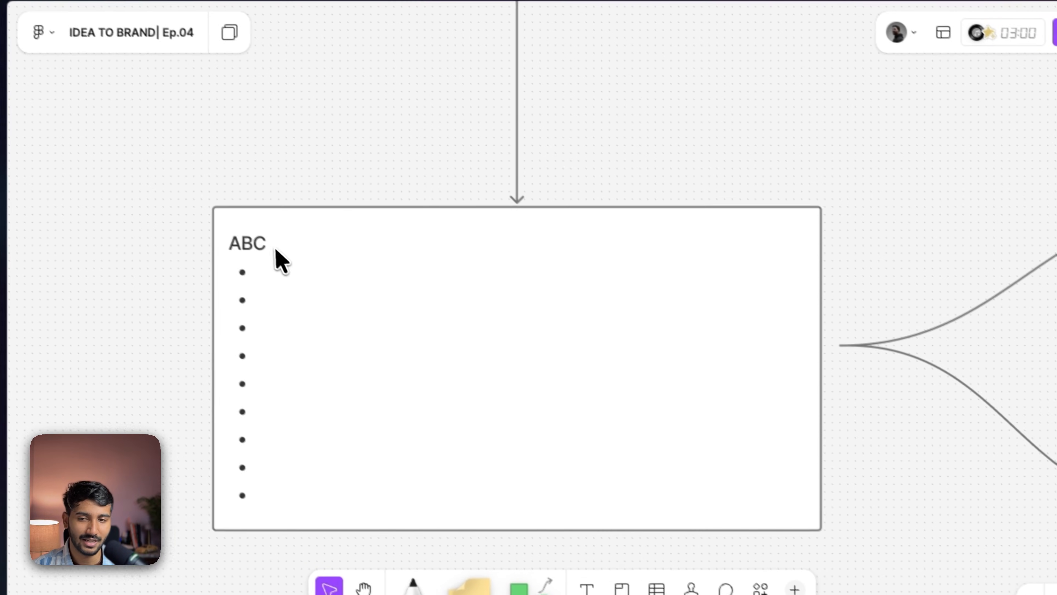
pyautogui.doubleClick(258, 245)
pyautogui.moveTo(278, 252); pyautogui.dragTo(208, 258)
pyautogui.write('Must ')
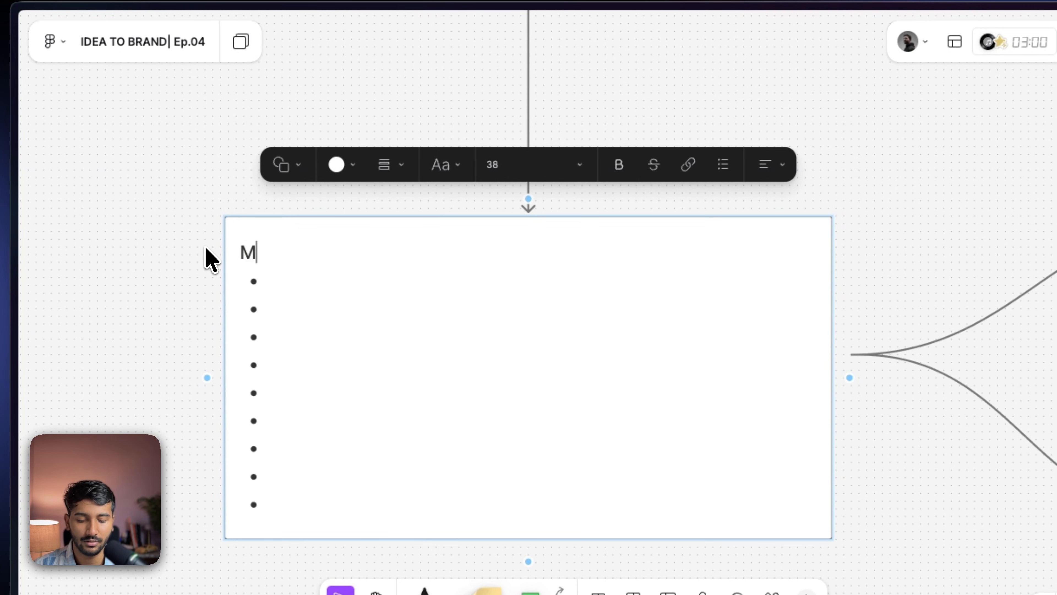
pyautogui.write('Hva')
pyautogui.press('BackSpace')
pyautogui.press('BackSpace')
pyautogui.write('ave')
# - Retitle the upper branch box 'Should have'
pyautogui.click(137, 161)
pyautogui.scroll(-2, 450, 281)
pyautogui.hscroll(5, 215, 351)
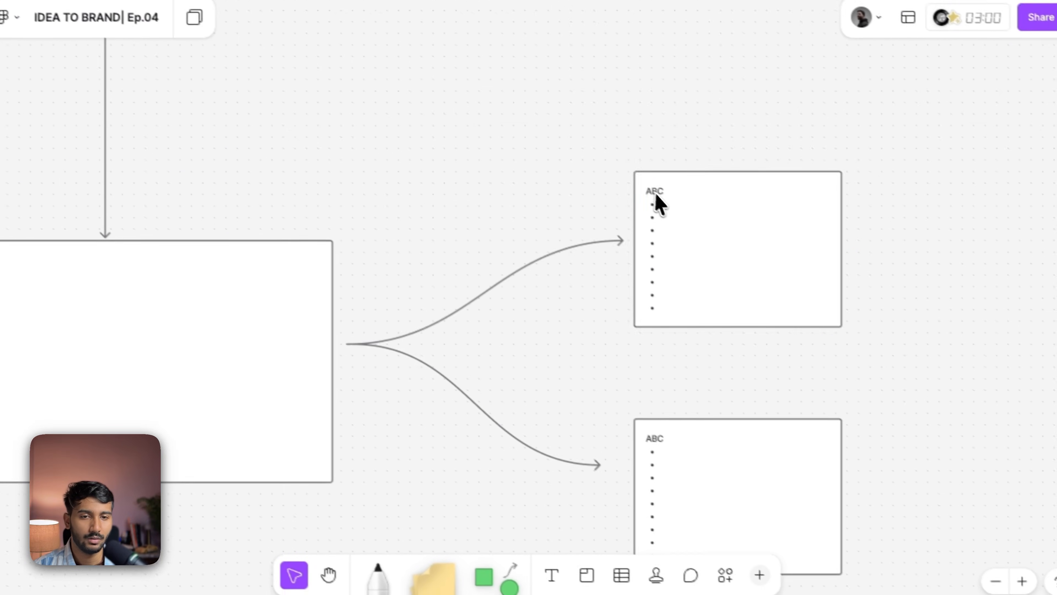
pyautogui.doubleClick(657, 194)
pyautogui.moveTo(670, 191); pyautogui.dragTo(620, 195)
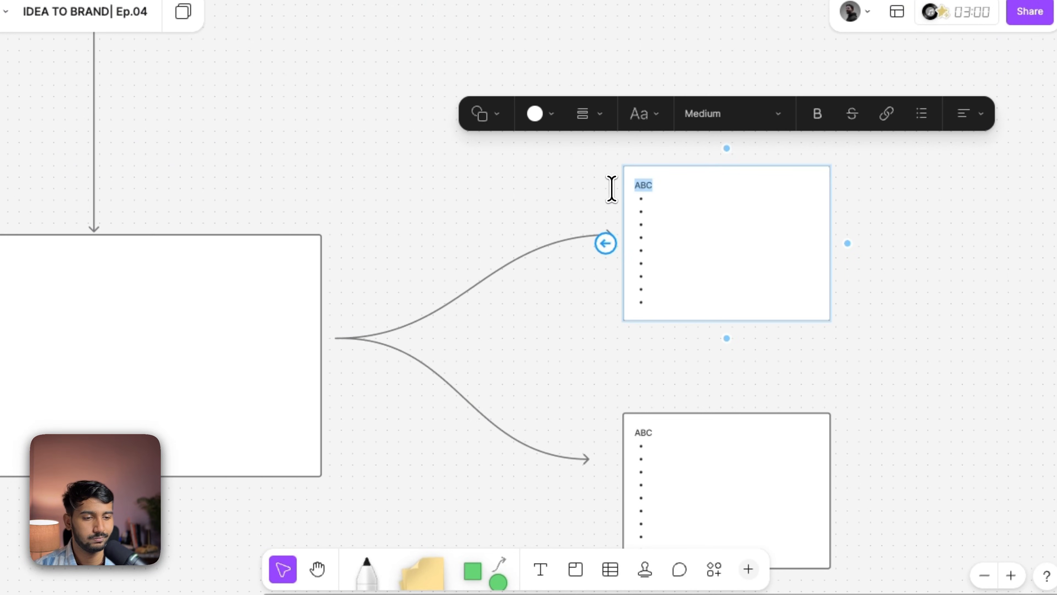
pyautogui.write('Should have')
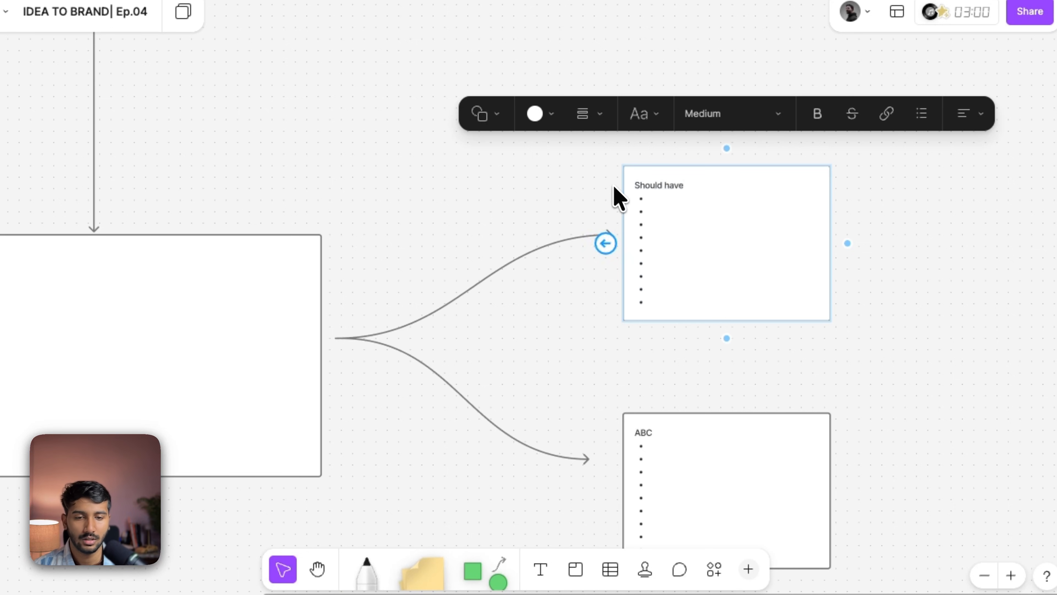
# - Retitle the lower branch box 'Could Have'
pyautogui.scroll(3, 649, 433)
pyautogui.moveTo(655, 433); pyautogui.dragTo(591, 437)
pyautogui.write('Cou')
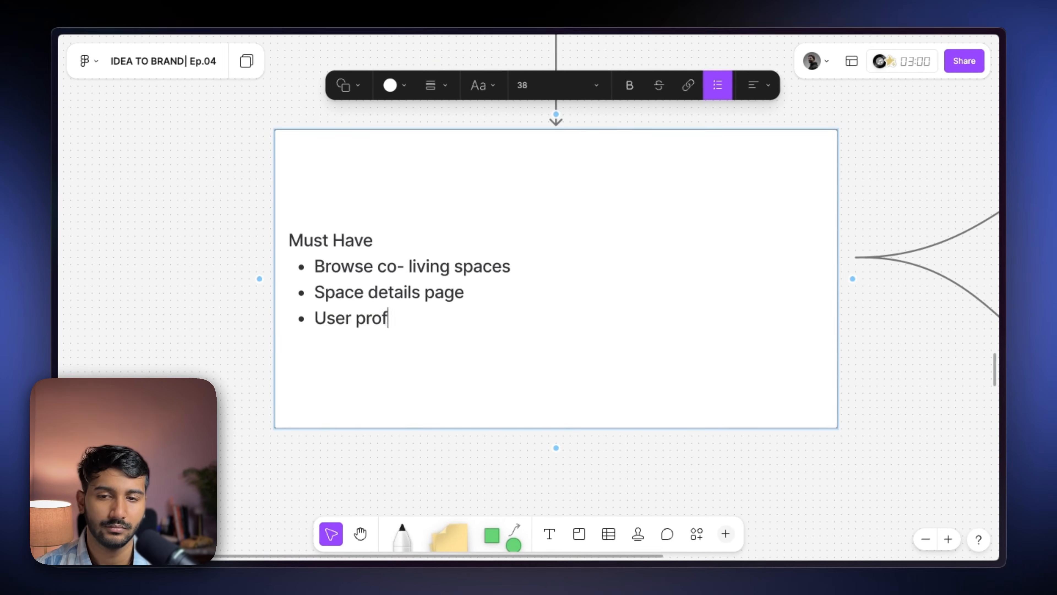
# - List seven Must Have features, from 'Browse co- living spaces' to 'Booking flow', each with a bracketed reason
pyautogui.write('iles Local events/meetups Basic search/ filter Sign up/login Booking flow')
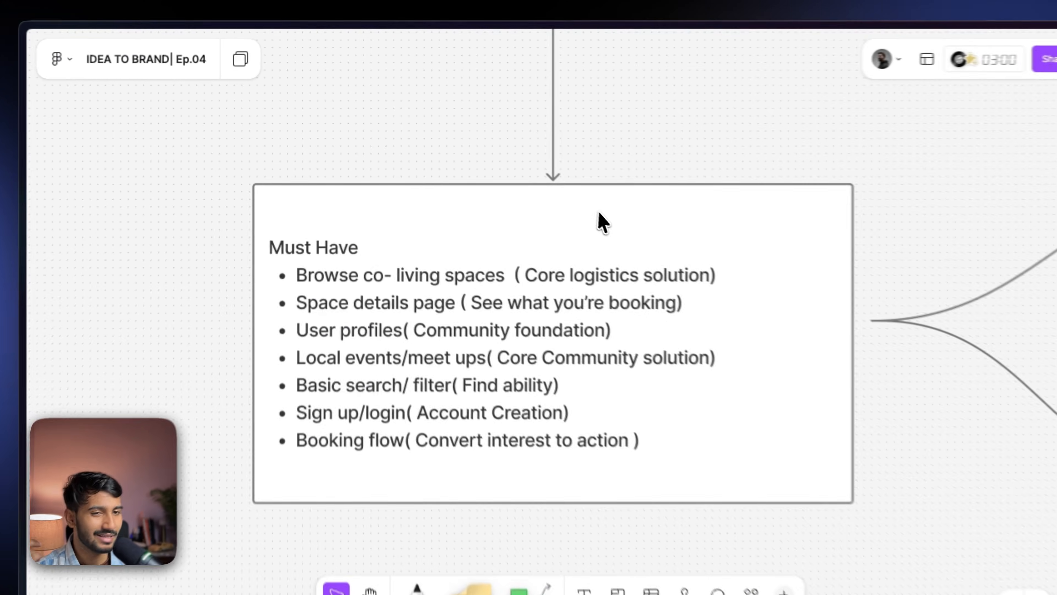
# - Fill the Should have box with Advanced filters, Messaging between users, Reviews and ratings, Saved favourites and Map view
pyautogui.hscroll(10, 500, 207)
pyautogui.hscroll(5, 534, 240)
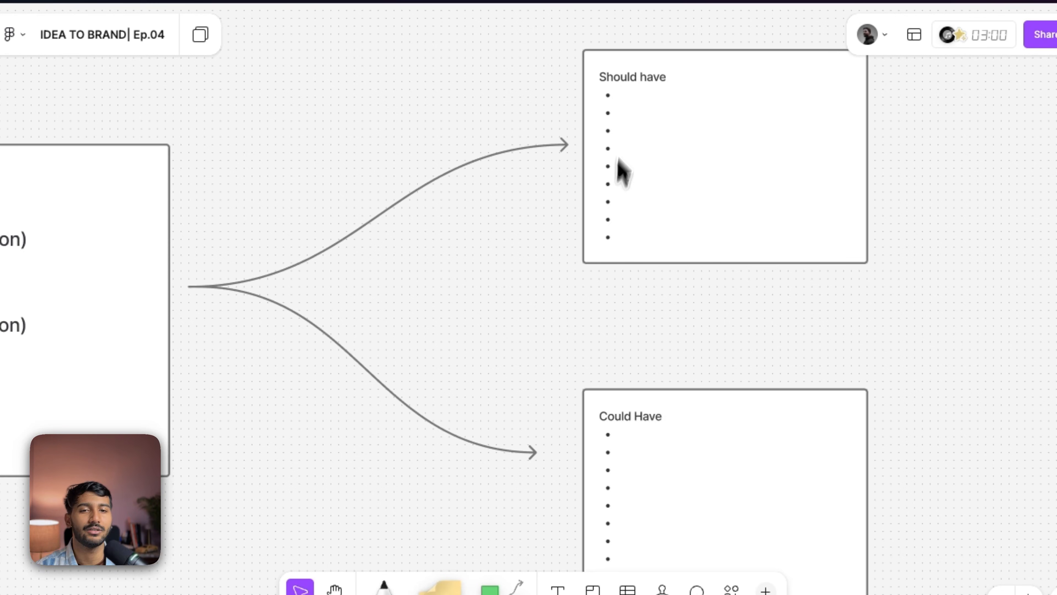
pyautogui.click(626, 111)
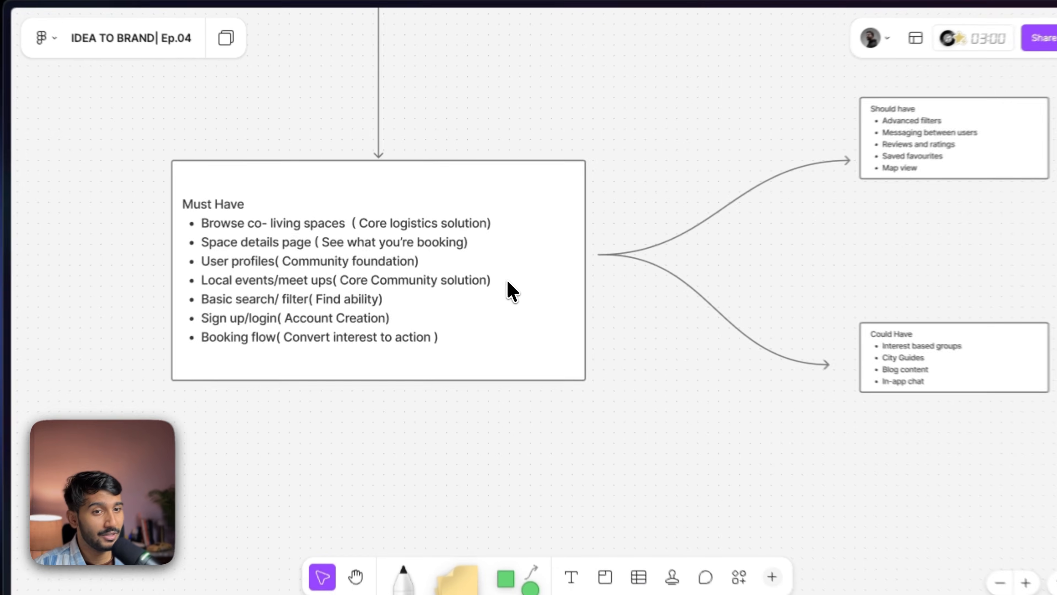
# - Copy the Must Have box below it and combine its features into lines joined with '+'
pyautogui.moveTo(487, 276); pyautogui.dragTo(570, 207)
pyautogui.scroll(3, 522, 247)
pyautogui.moveTo(523, 253); pyautogui.dragTo(535, 243)
pyautogui.hscroll(-2, 560, 244)
pyautogui.scroll(-1, 623, 240)
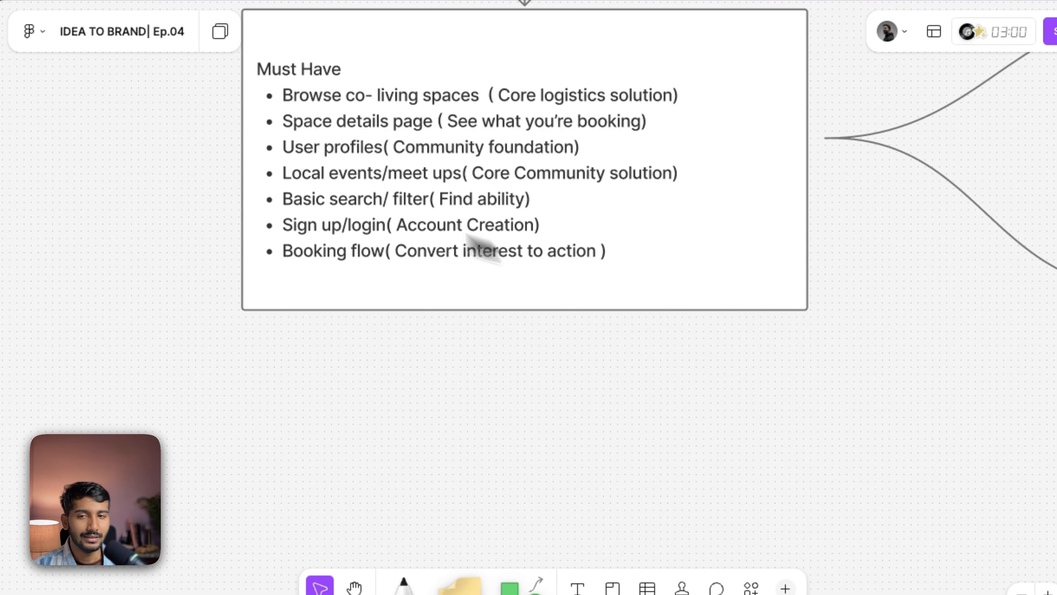
pyautogui.scroll(-1, 343, 218)
pyautogui.scroll(-2, 362, 175)
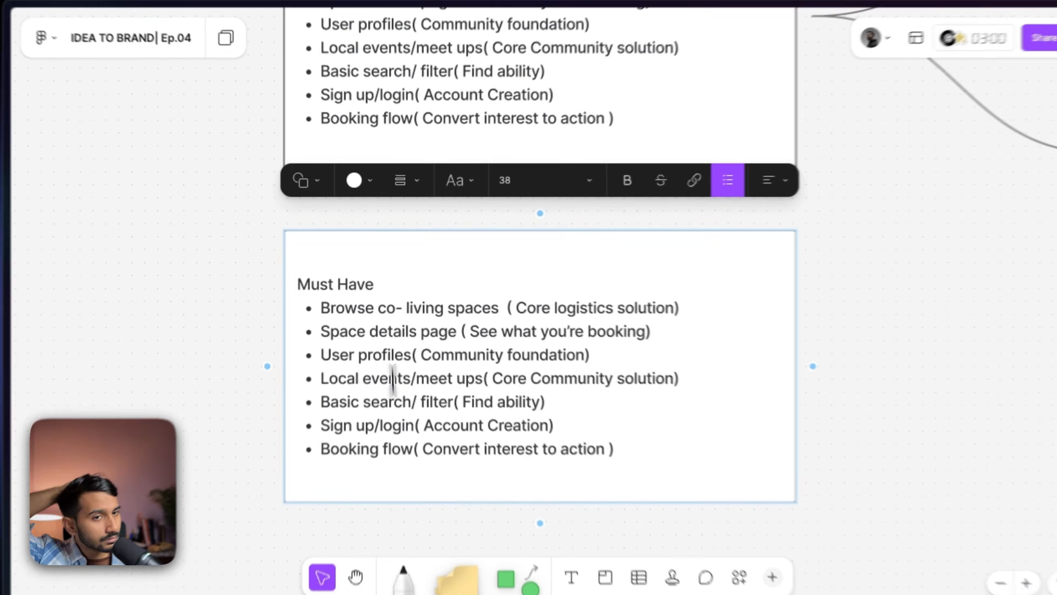
pyautogui.moveTo(483, 307); pyautogui.dragTo(321, 330)
pyautogui.press('BackSpace')
pyautogui.write('+')
# - Add bold group headings 'Solves logistics', 'Solves community problem' and 'Basics functionality' above the combined feature lines
pyautogui.hotkey('ctrl', 'shift', '8')
pyautogui.press('Return')
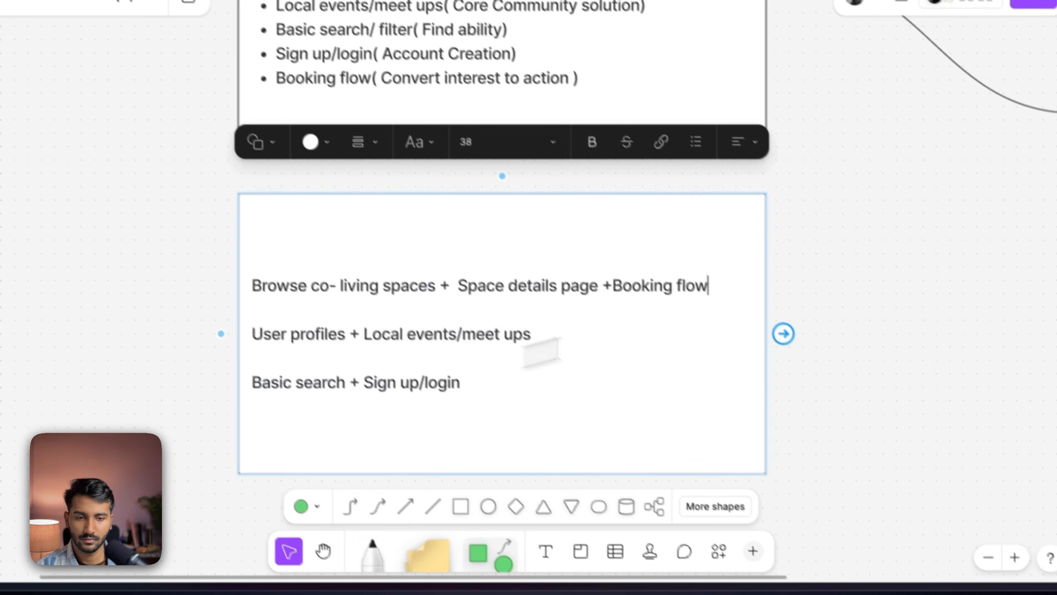
pyautogui.write('Solves logistics')
pyautogui.press('Down')
pyautogui.press('End')
pyautogui.press('Return')
pyautogui.write('Solves community problem')
pyautogui.press('Down')
pyautogui.press('End')
pyautogui.press('Return')
pyautogui.write('Basics functionalit')
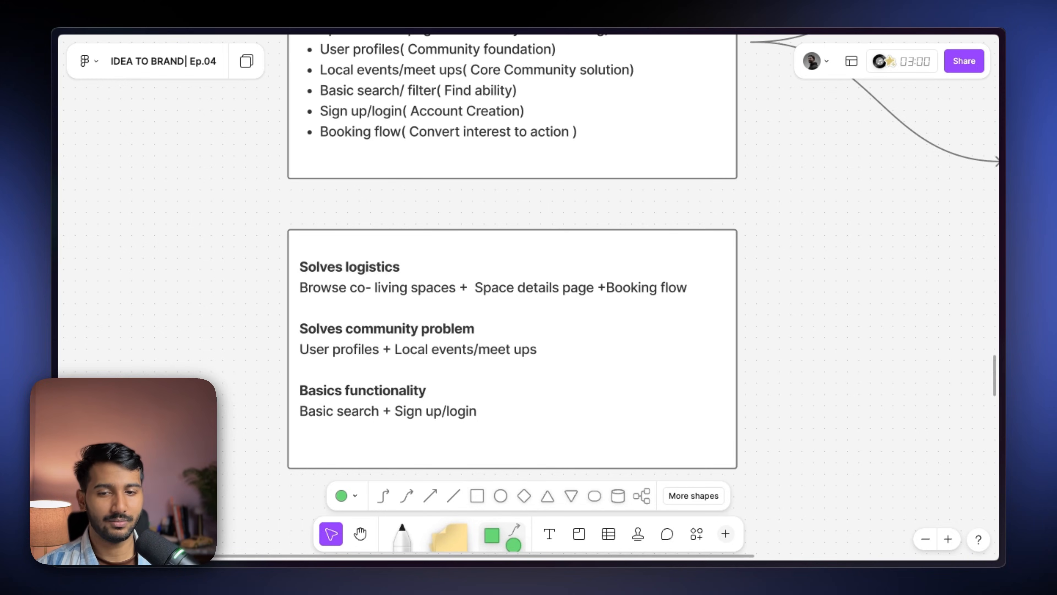
# - Draw a curved connector arrow from the grouped-features box out to the right
pyautogui.hscroll(4, 308, 330)
pyautogui.hscroll(2, 558, 344)
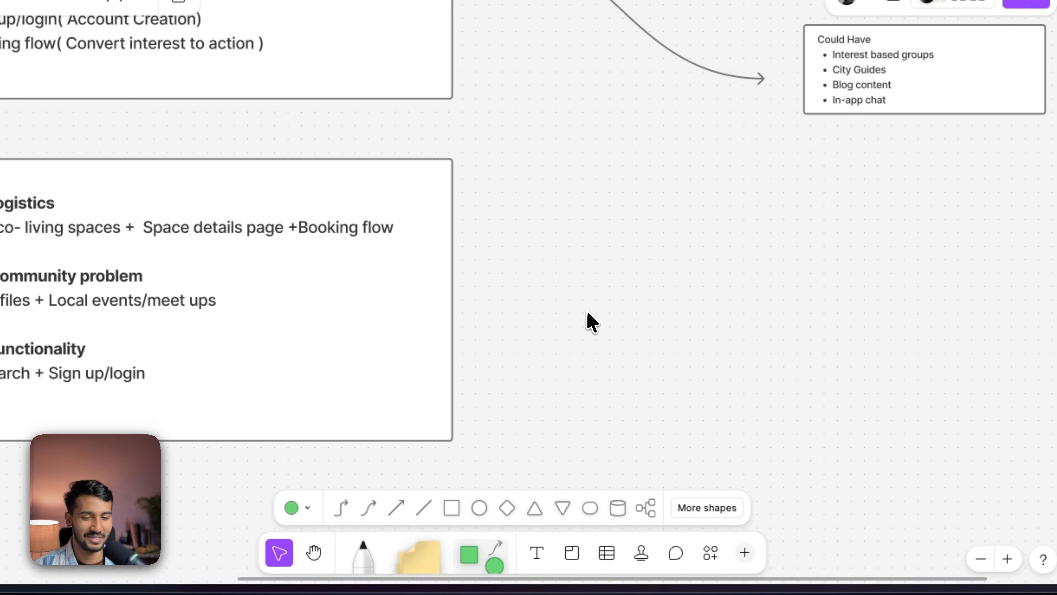
pyautogui.click(369, 507)
pyautogui.moveTo(455, 299); pyautogui.dragTo(696, 313)
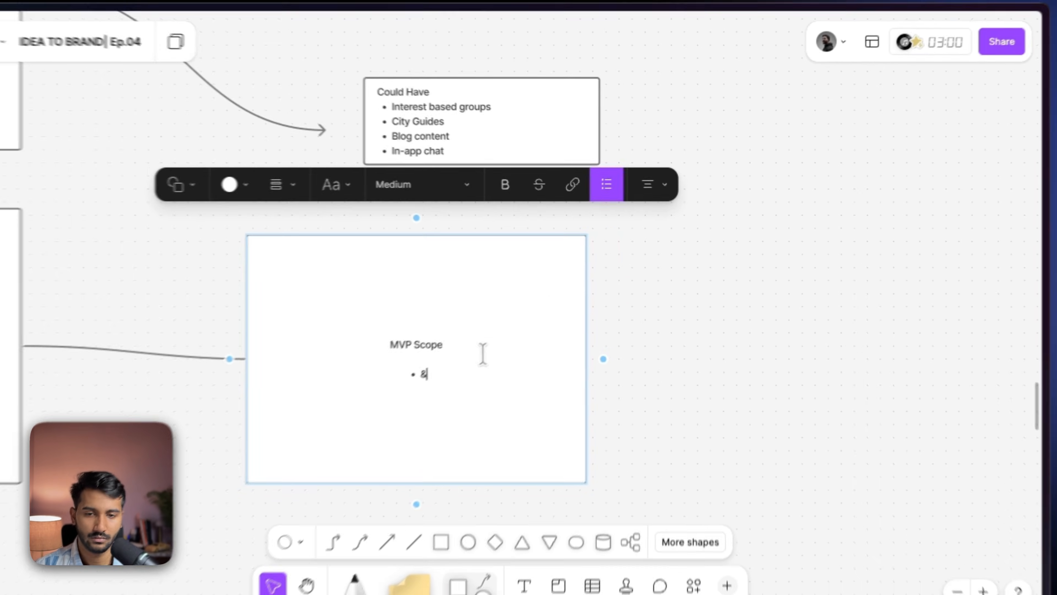
# - Write MVP Scope bullets: '7 Core features', 'Desktop first design' and '48hr Build timeline'
pyautogui.write('Core features')
pyautogui.press('Return')
pyautogui.write('Desktop first design')
pyautogui.press('Return')
pyautogui.write('48')
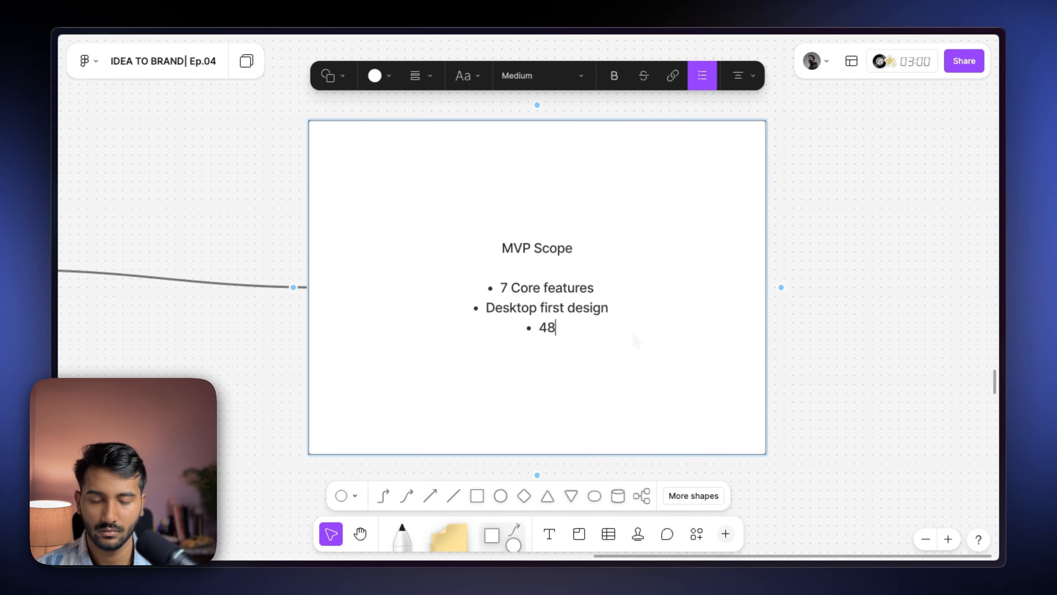
pyautogui.write('hr Build timeline')
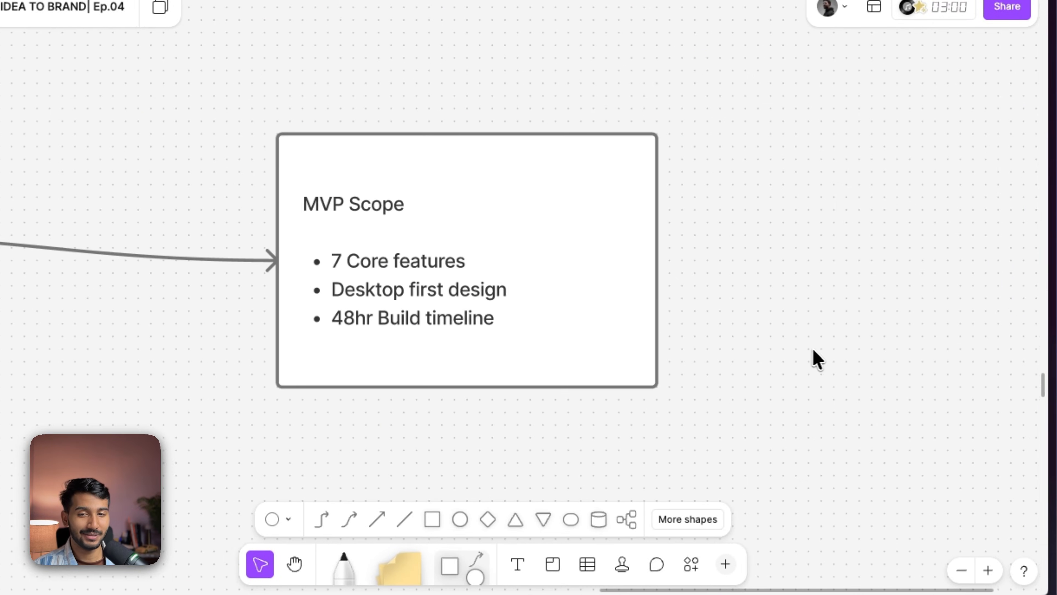
# - Title the first user flow box 'Flow 01[ Discover & book Space ]'
pyautogui.hscroll(-1, 813, 350)
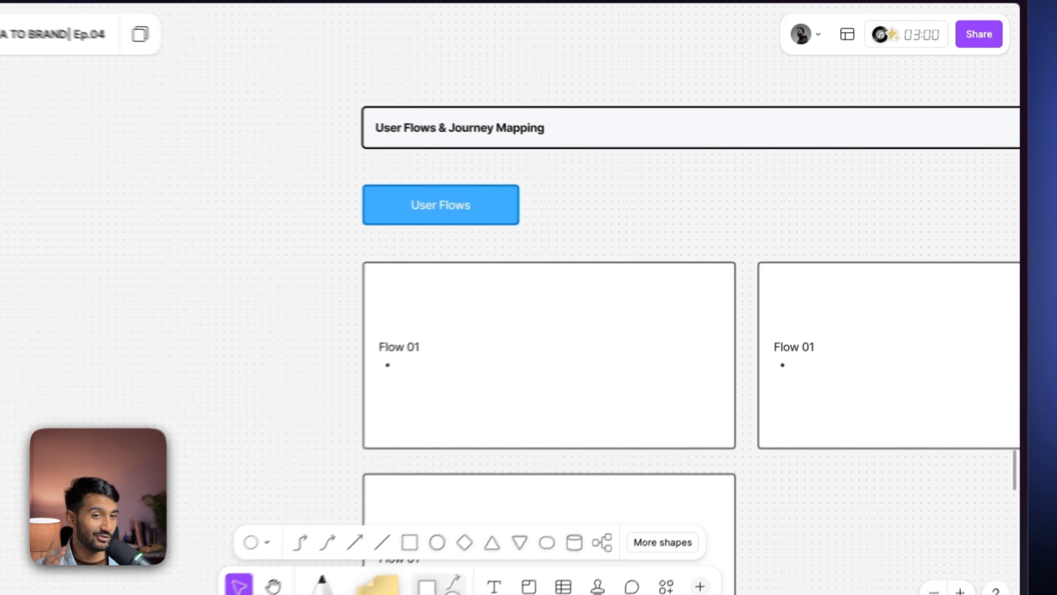
pyautogui.scroll(-3, 717, 302)
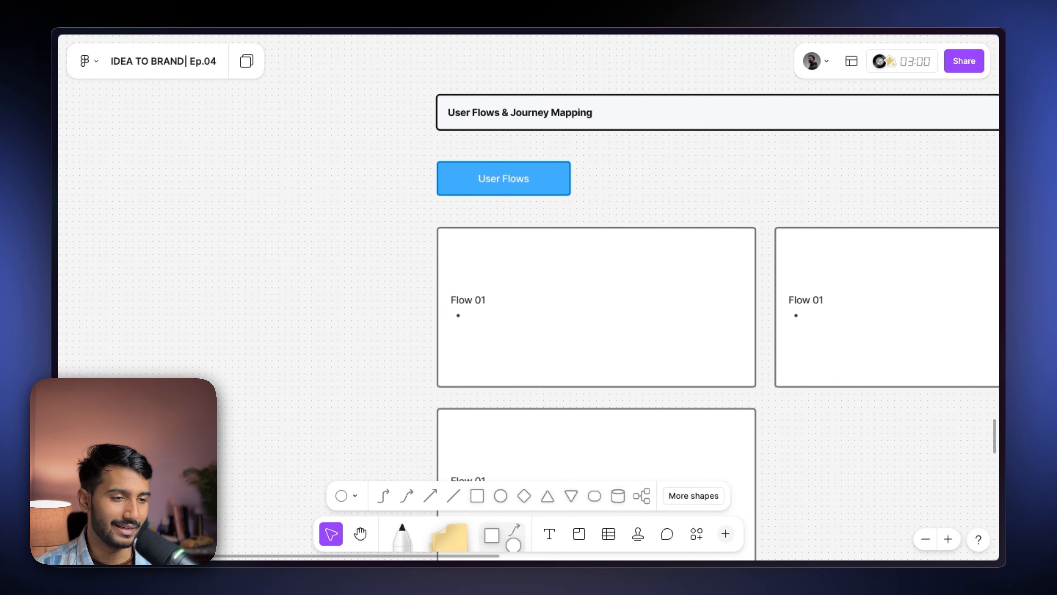
pyautogui.scroll(-1, 717, 279)
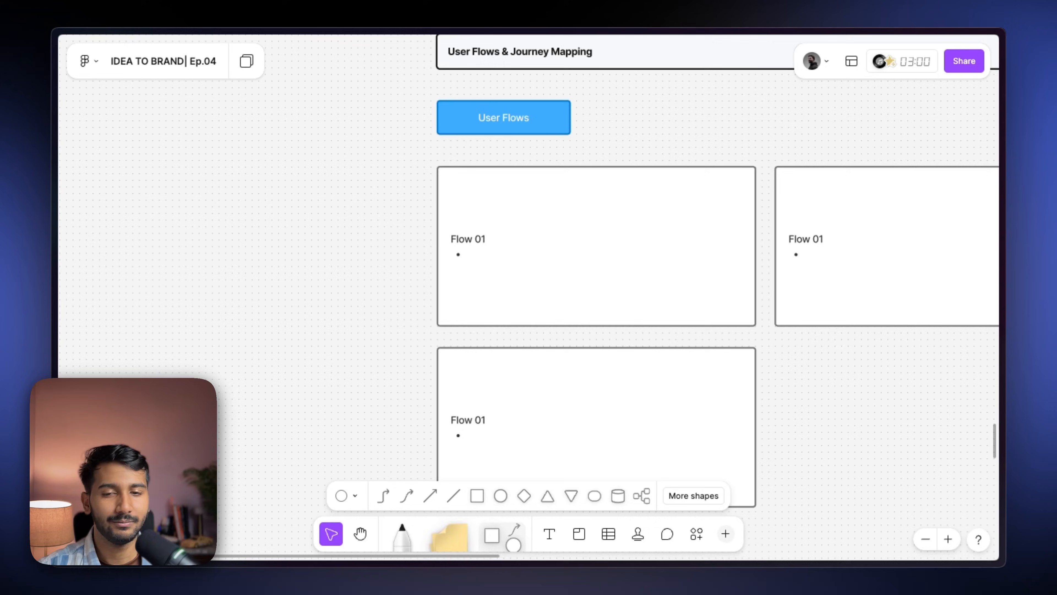
pyautogui.click(471, 236)
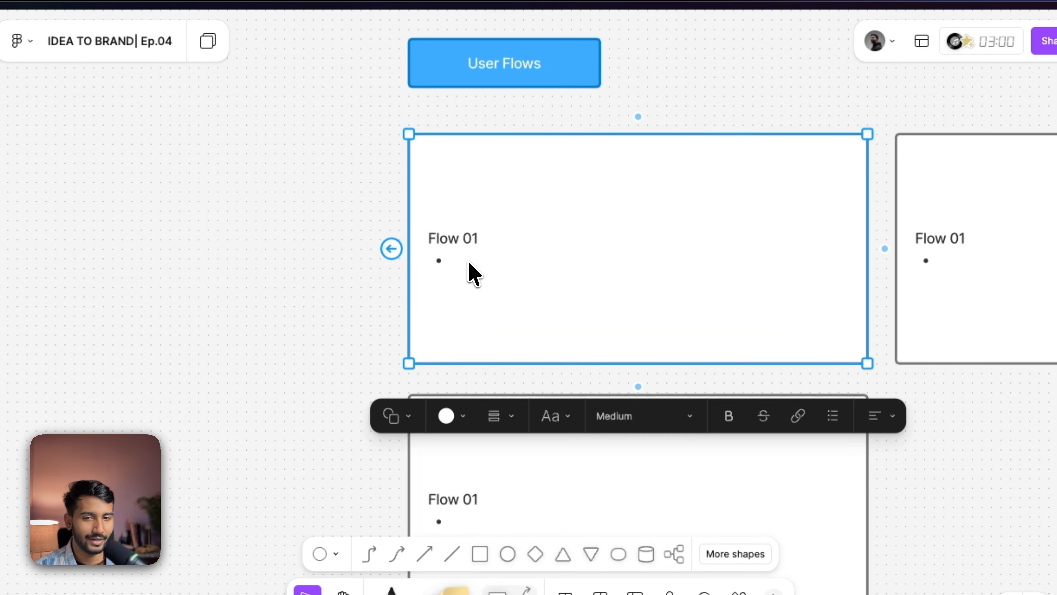
pyautogui.doubleClick(457, 260)
pyautogui.write('[ Discover & book Space ')
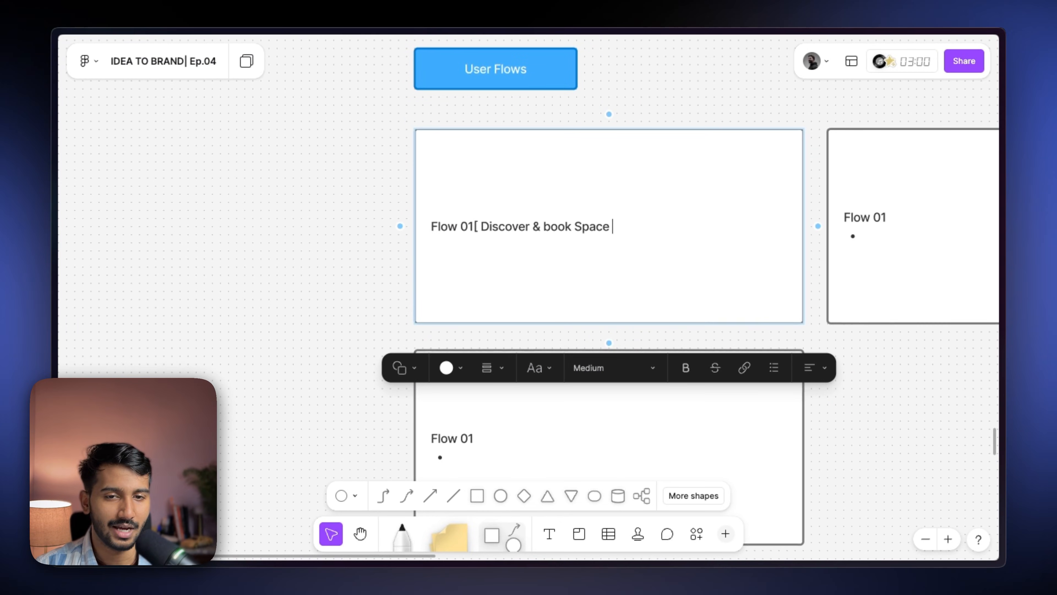
pyautogui.write(']')
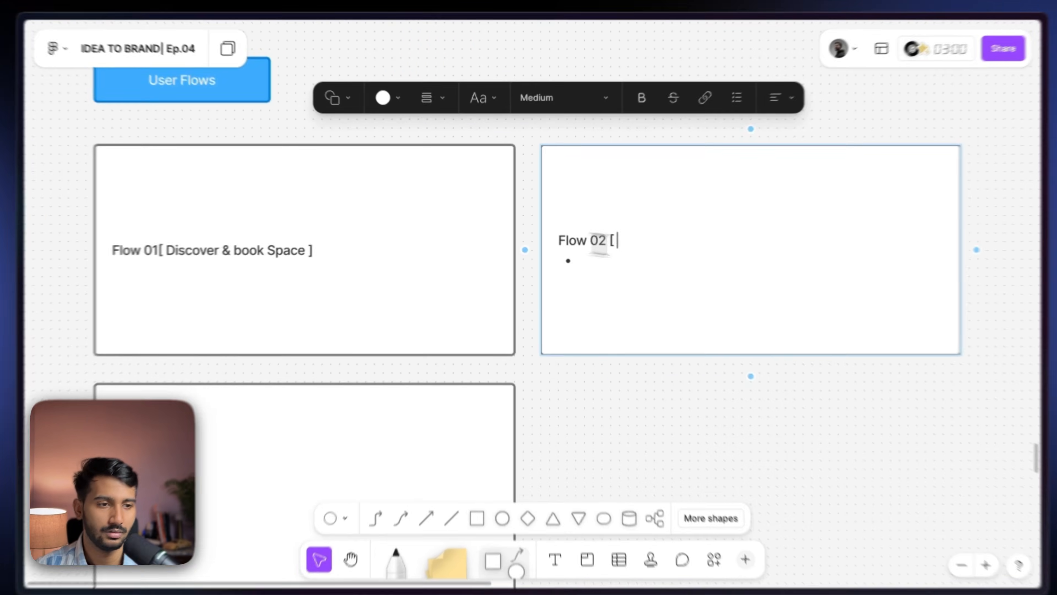
# - Title the other flow boxes 'Flow 02 [ Join the community ]' and 'Flow 03 [ Explore events ]'
pyautogui.write('Join the community ]')
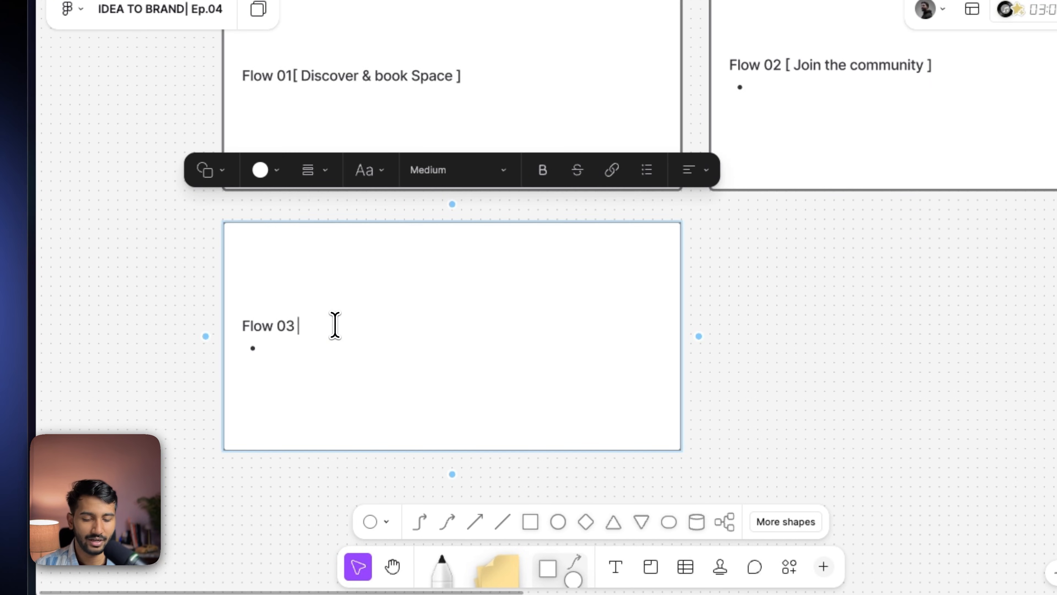
pyautogui.write('[ Explore events ]')
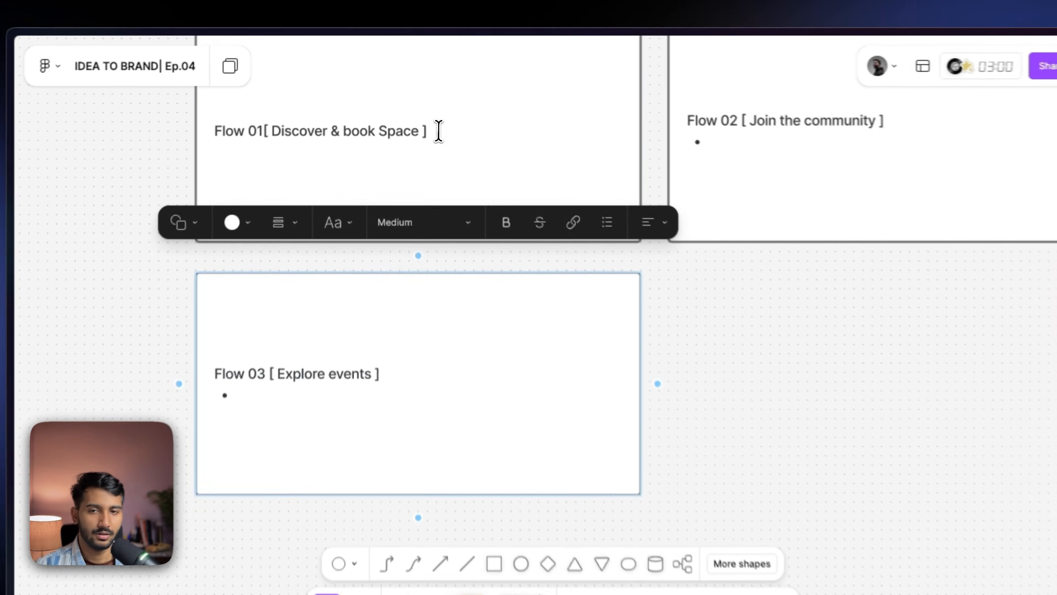
# - Add a bulleted list of Flow 01 steps, from 'User lands on homepage' to 'Confirmation screen'
pyautogui.click(439, 131)
pyautogui.press('Return')
pyautogui.press('super+shift+8')
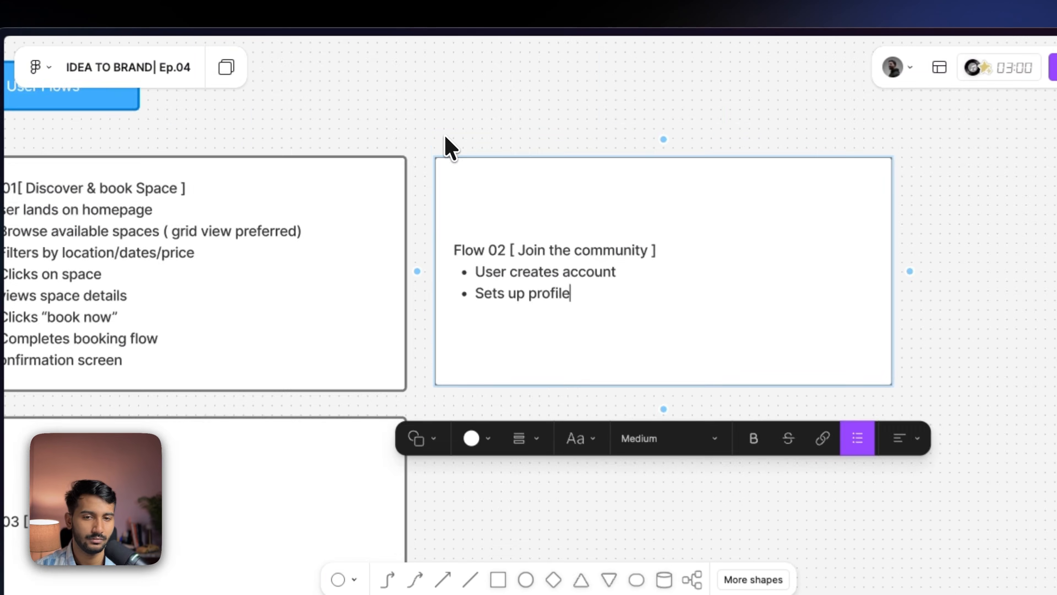
# - List Flow 02 steps: account creation, profile setup (name, bio, interests, current location), browse events, view details, RSVP, confirmation
pyautogui.write('( name, bio, interests, current location)')
pyautogui.press('Return')
pyautogui.write('Browses local events')
# - List Flow 03 steps from 'User navigates to event pages' through 'Clicks event', 'Views details + attendees' and 'RSVPs'
pyautogui.press('Return')
pyautogui.write('Views events details RSVPs to event Confirmation')
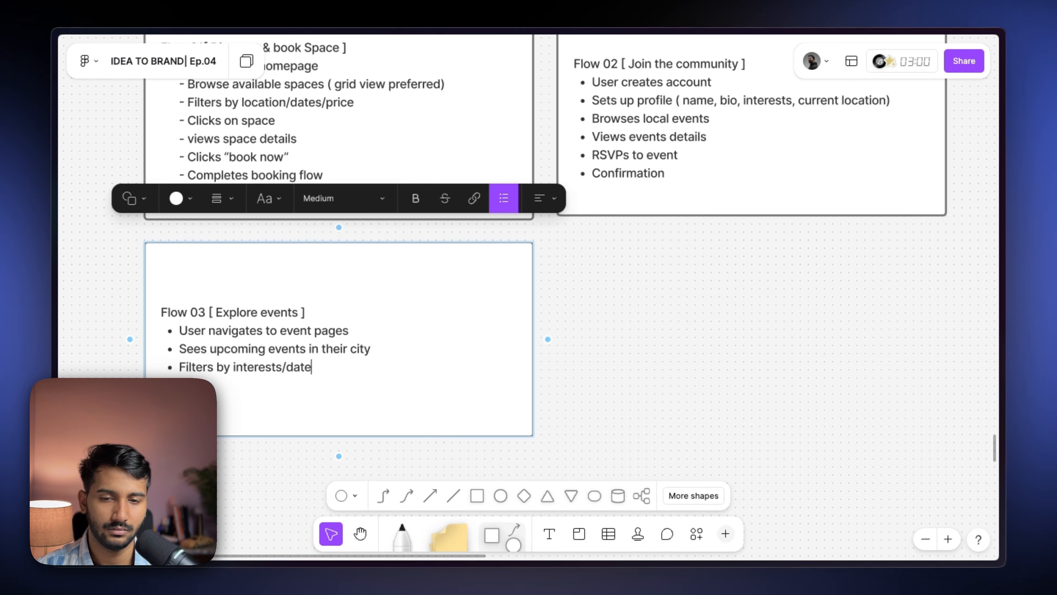
pyautogui.press('Return')
pyautogui.write('Clicks event')
pyautogui.press('Return')
pyautogui.write('Views details + attendees')
pyautogui.press('Return')
pyautogui.write('RSVPs')
pyautogui.press('Escape')
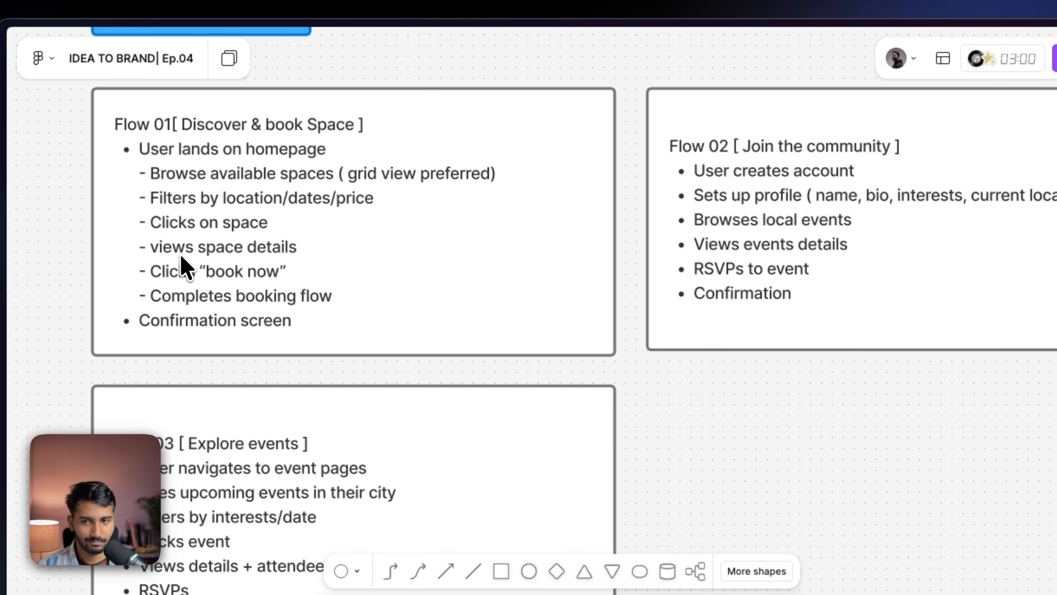
# - Review the three completed user flow boxes
pyautogui.hscroll(6, 618, 239)
pyautogui.scroll(-1, 619, 238)
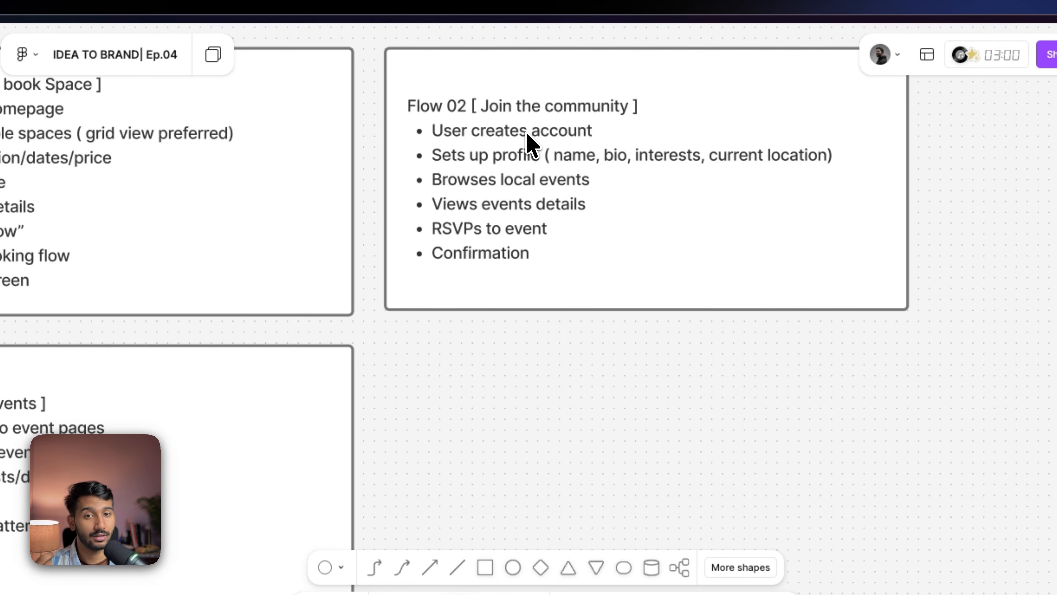
pyautogui.hscroll(-6, 397, 243)
pyautogui.scroll(-3, 397, 243)
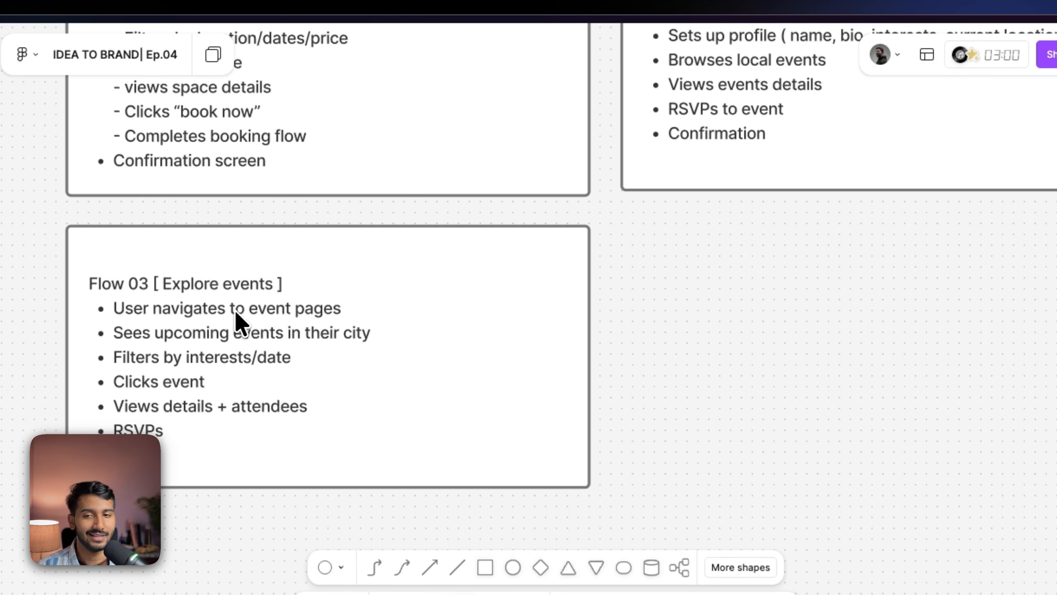
pyautogui.scroll(1, 696, 291)
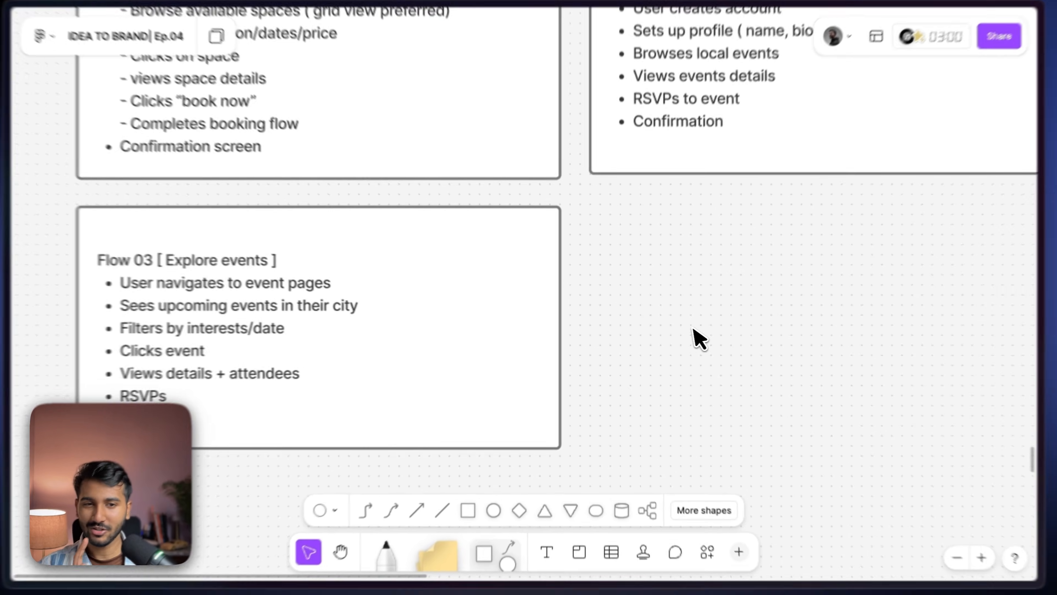
pyautogui.scroll(-1, 705, 357)
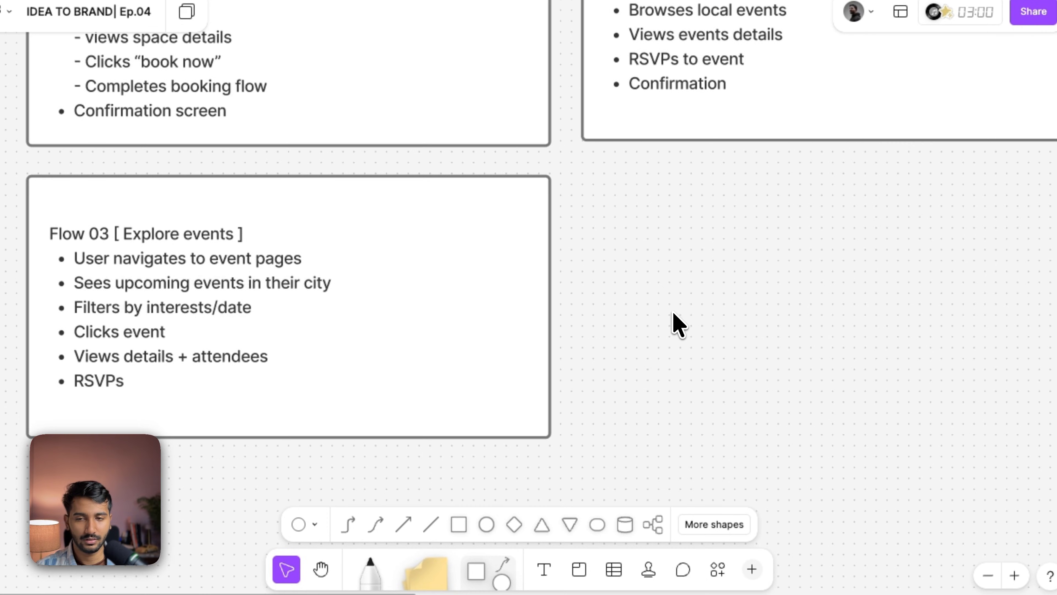
# - Select the Flow 01 box and open the Make templates and diagrams AI tool
pyautogui.scroll(-3, 604, 368)
pyautogui.scroll(-2, 524, 354)
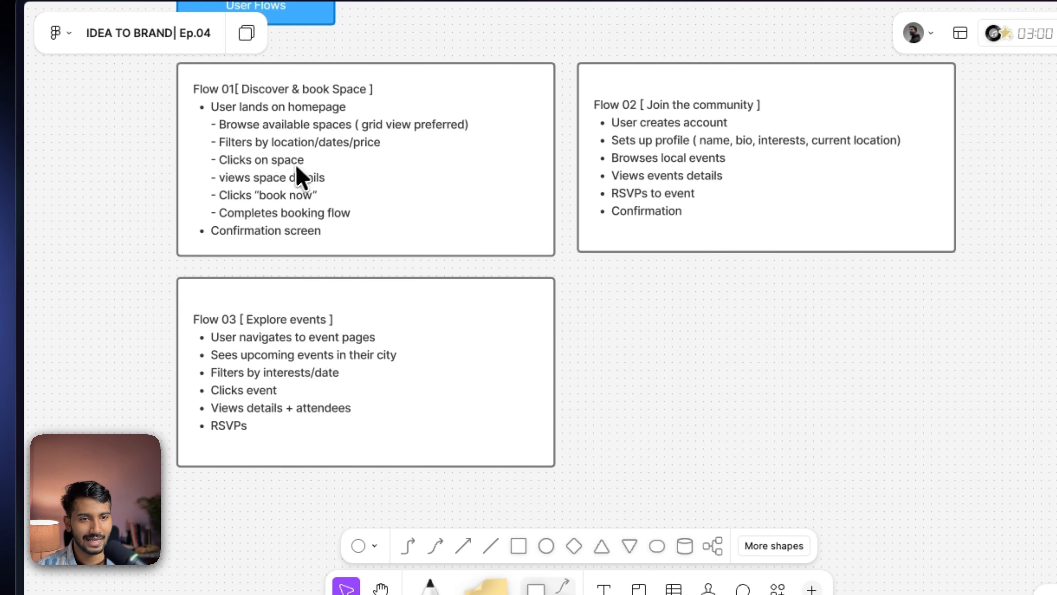
pyautogui.click(297, 159)
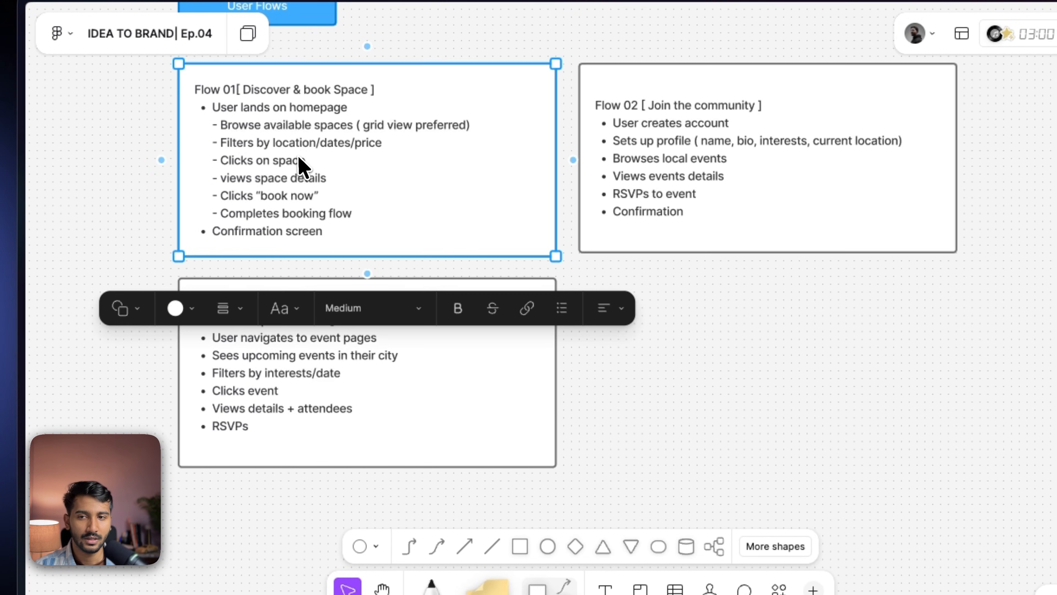
pyautogui.rightClick(303, 154)
pyautogui.press('super+k')
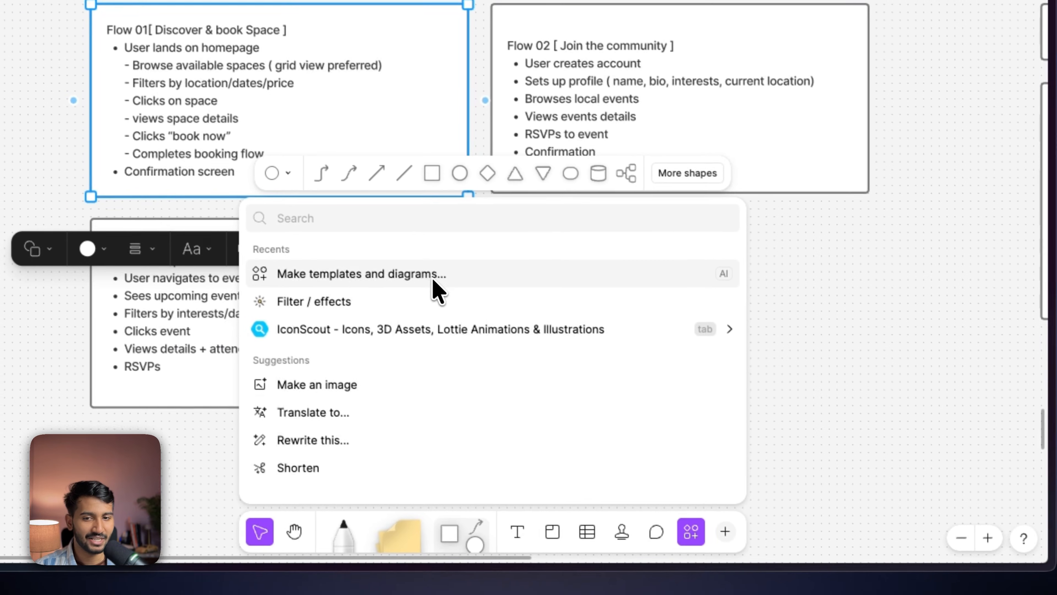
pyautogui.click(520, 338)
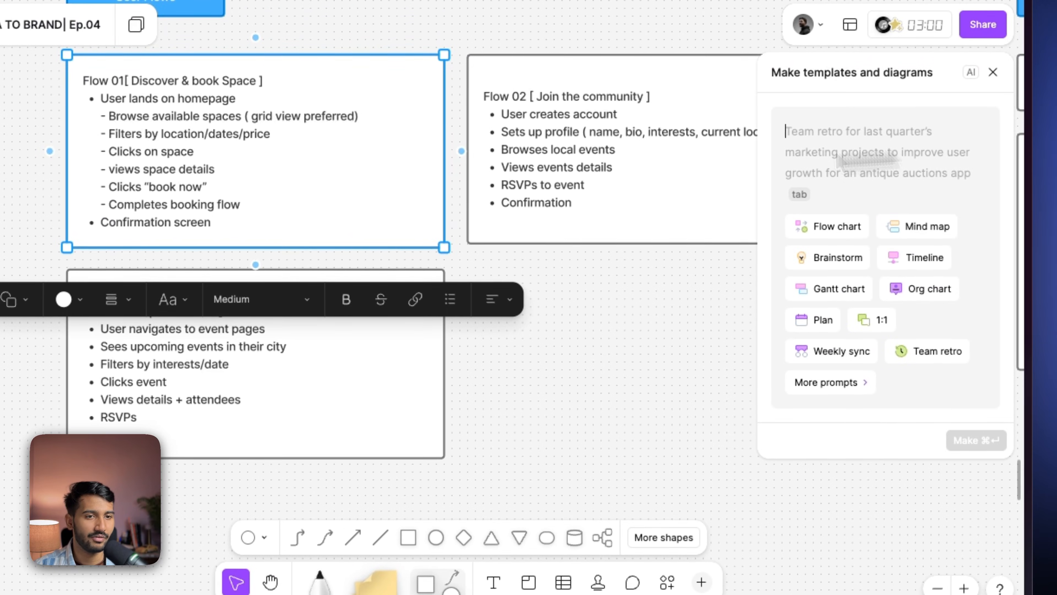
pyautogui.write('Can you')
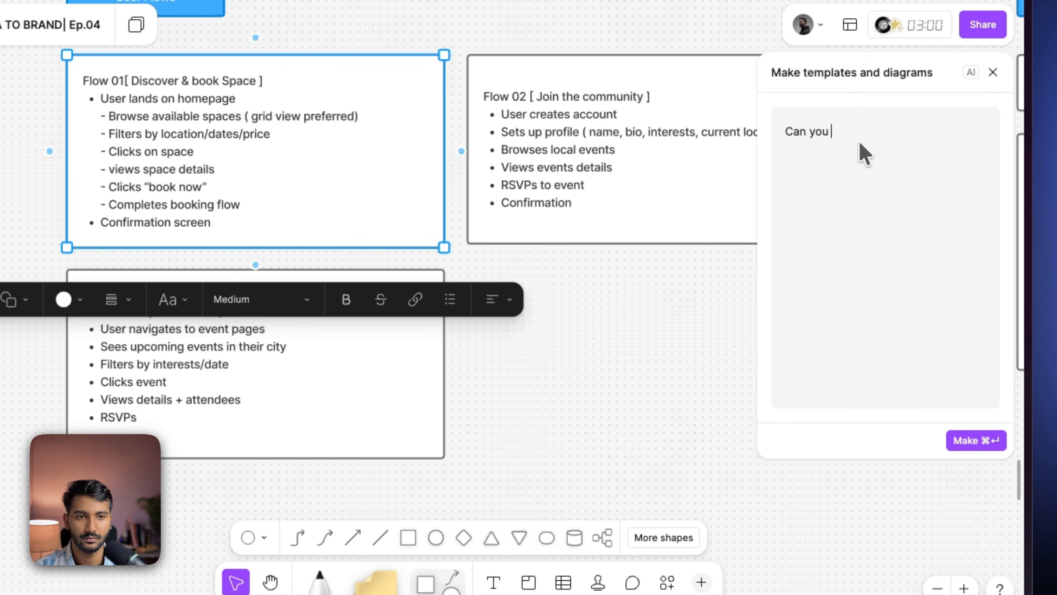
pyautogui.press('super+a')
pyautogui.press('BackSpace')
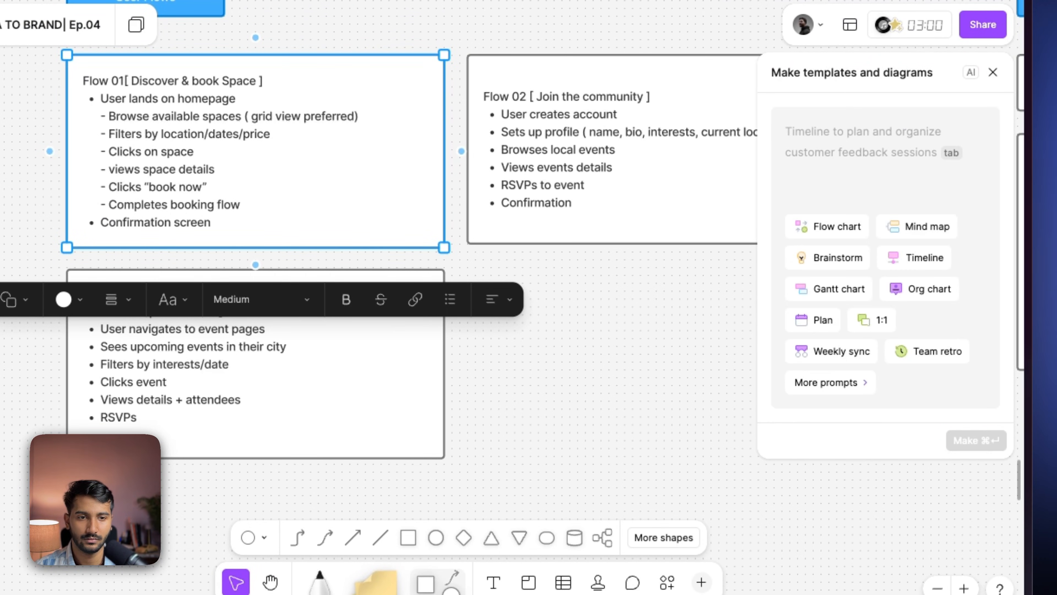
# - Generate a flow chart from the pasted Flow 01 [ Discover & book Space ] steps
pyautogui.click(825, 229)
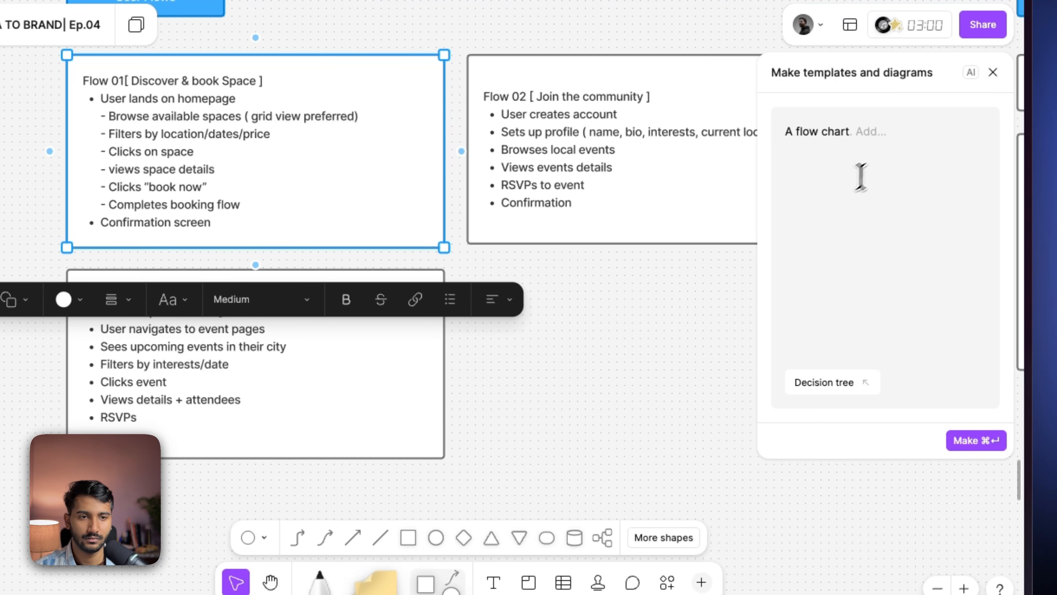
pyautogui.write('Flow 01[ Discover & book Space ] User lands on homepage - Browse available spaces ( grid view preferred) - Filters by location/dates/price - Clicks on space  - views space details  - Clicks "book now" - Completes booking flow Confirmation screen')
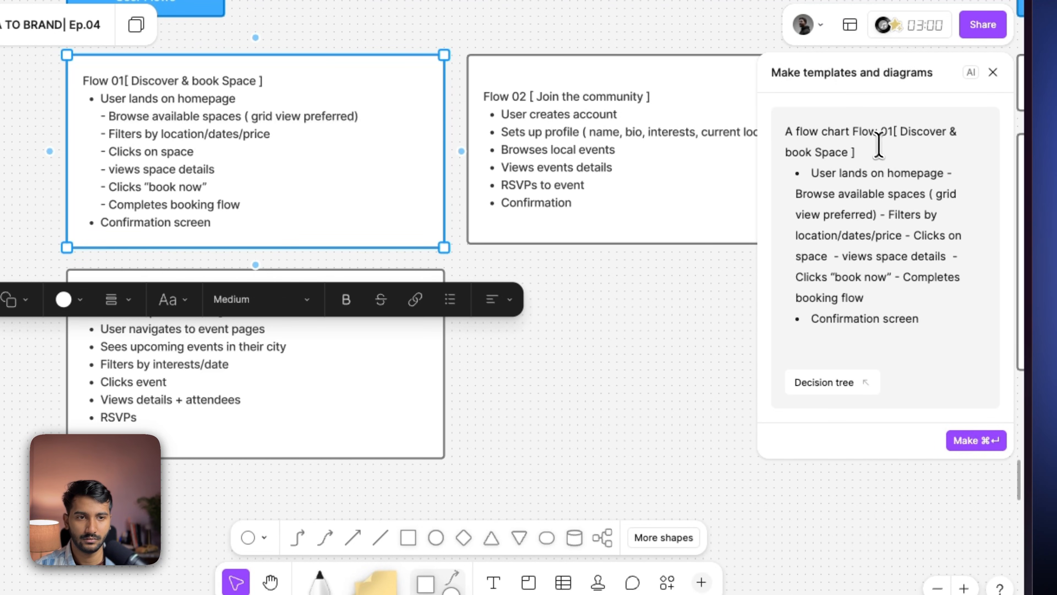
pyautogui.press('super+Return')
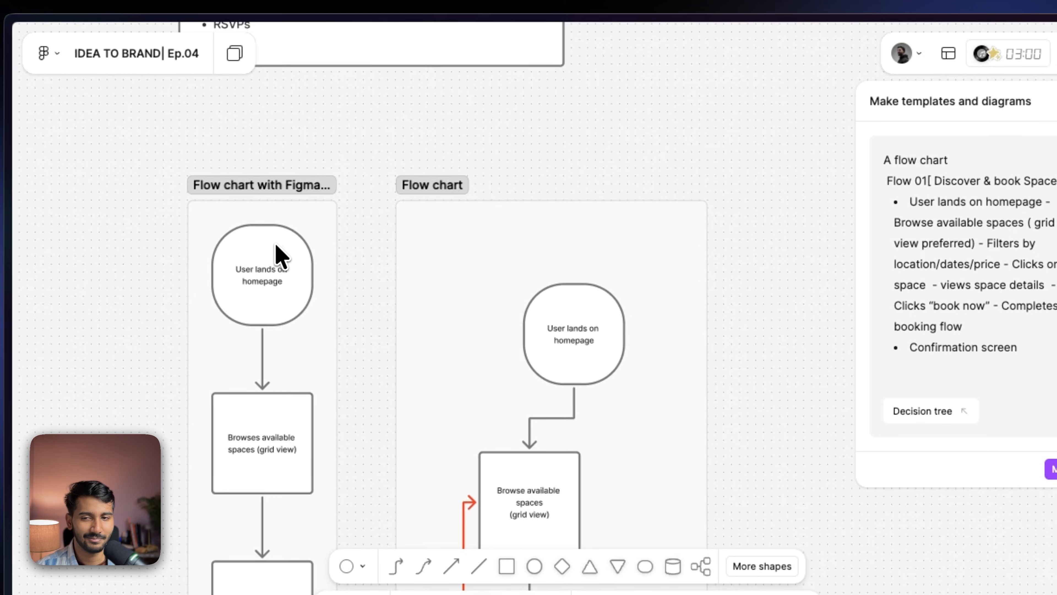
# - Scroll through the generated Flow 01 flow chart from the homepage to the confirmation screen
pyautogui.scroll(1, 275, 196)
pyautogui.hscroll(5, 368, 217)
pyautogui.scroll(-2, 368, 217)
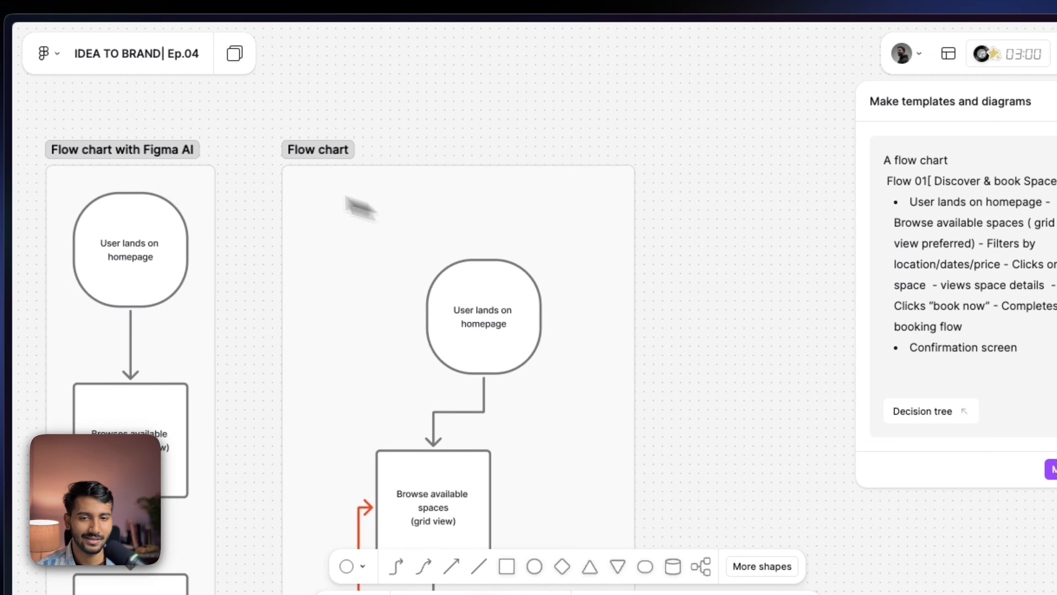
pyautogui.scroll(-5, 329, 174)
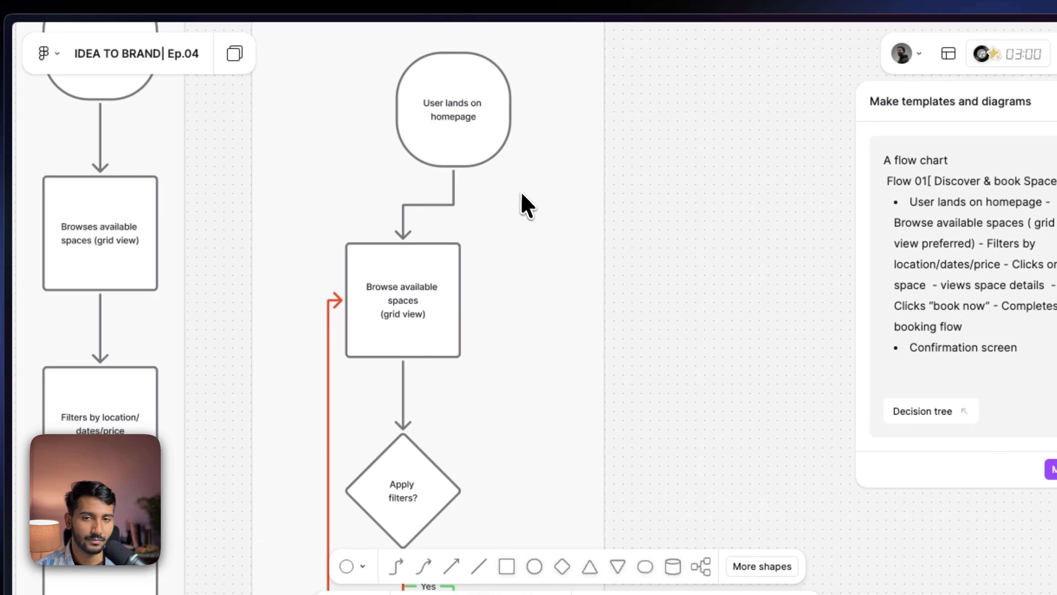
pyautogui.moveTo(523, 194); pyautogui.dragTo(608, 331)
pyautogui.moveTo(546, 228); pyautogui.dragTo(469, 155)
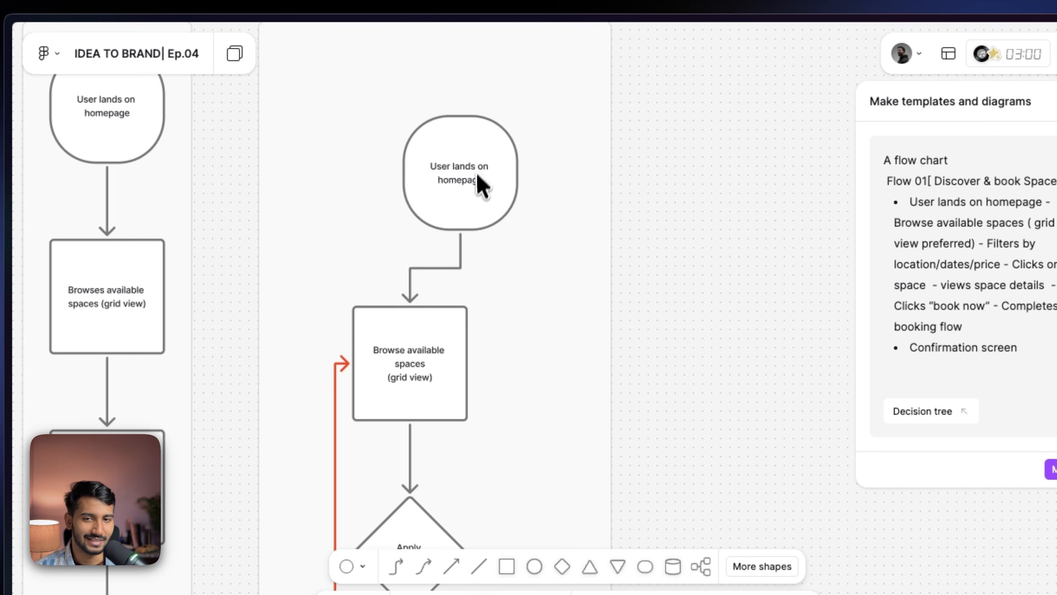
pyautogui.scroll(-2, 458, 225)
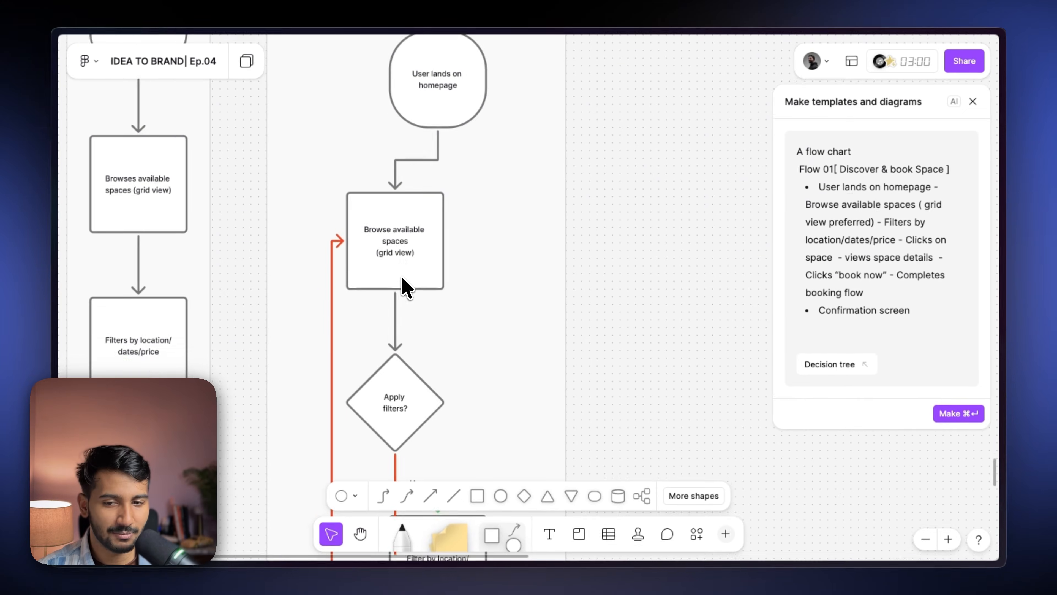
pyautogui.scroll(-4, 403, 284)
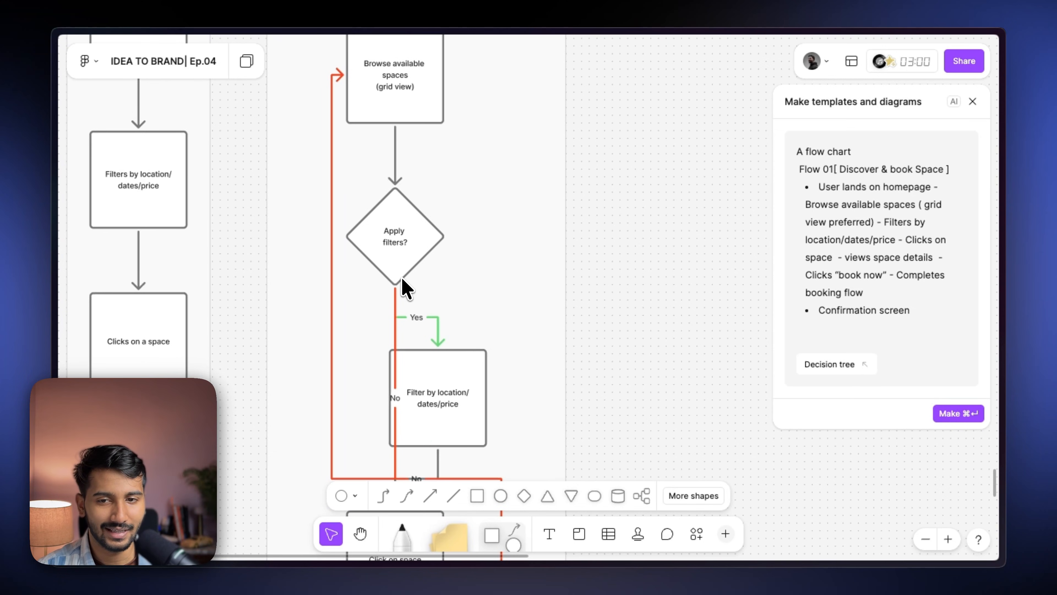
pyautogui.scroll(-4, 392, 250)
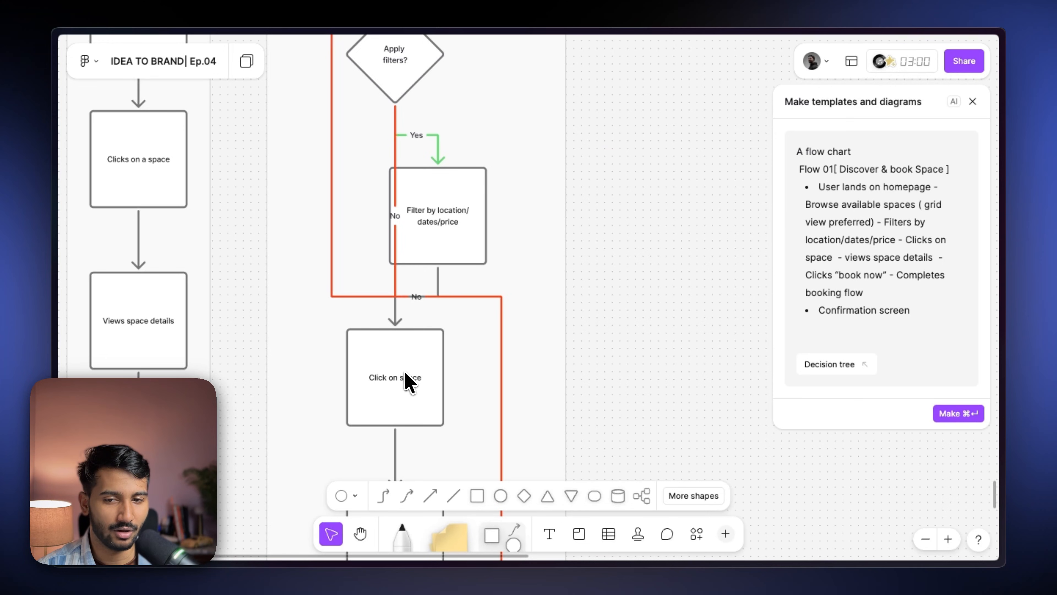
pyautogui.scroll(-8, 406, 359)
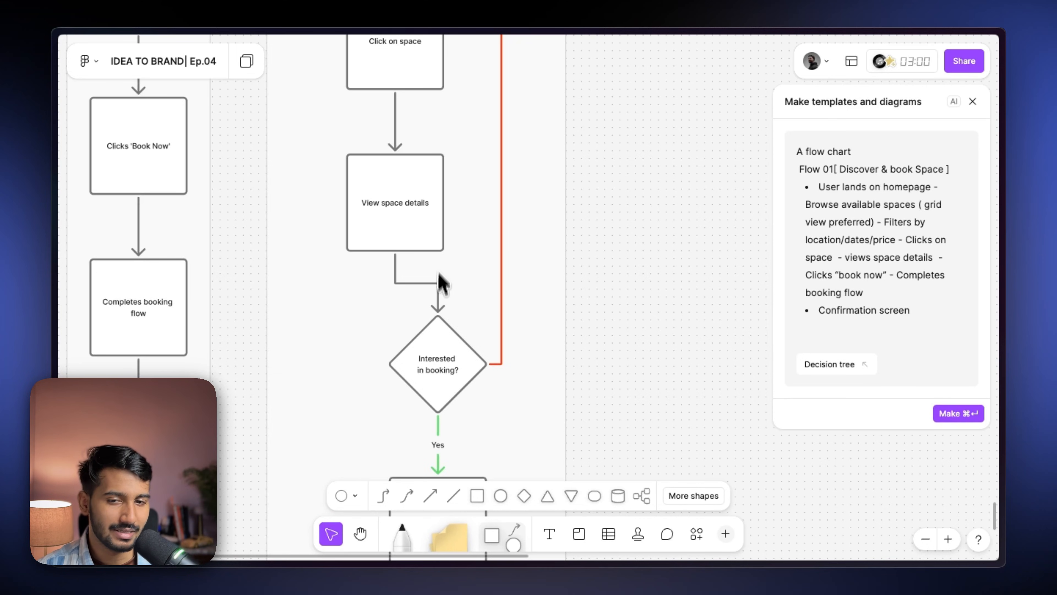
pyautogui.scroll(-3, 438, 273)
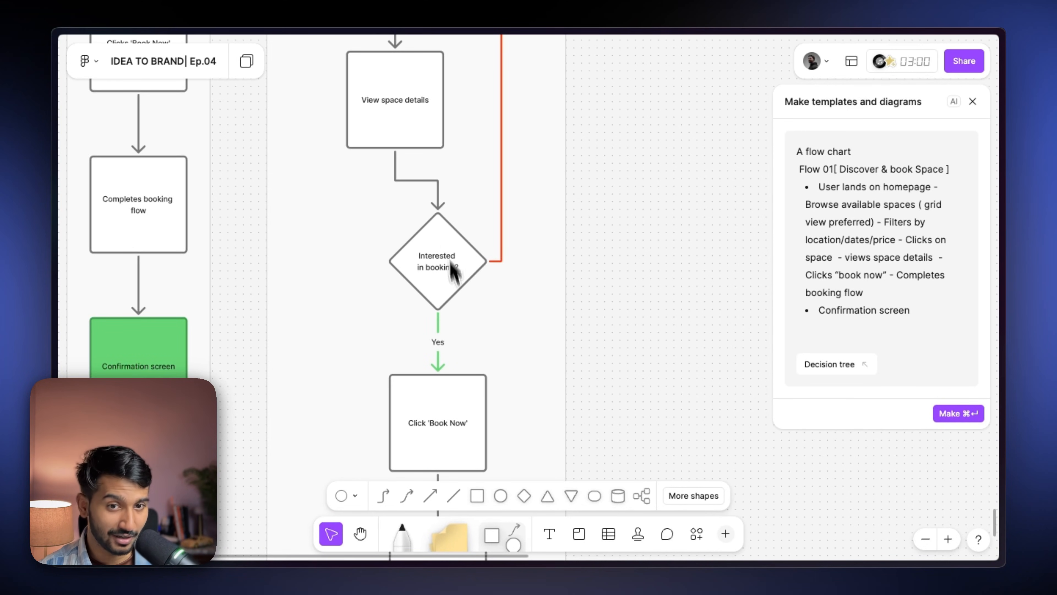
pyautogui.scroll(-6, 465, 363)
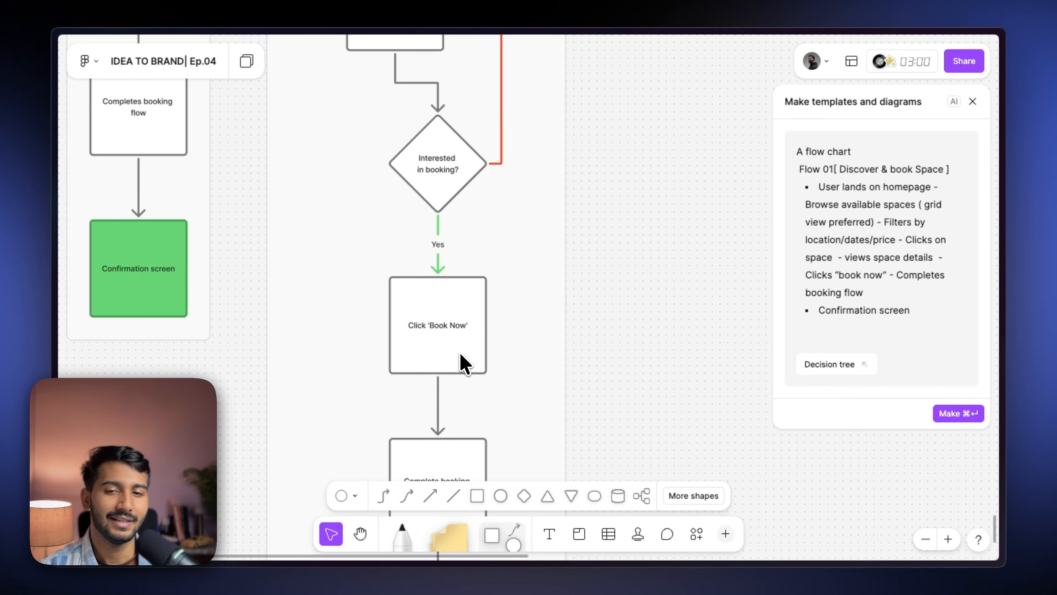
pyautogui.scroll(-3, 466, 206)
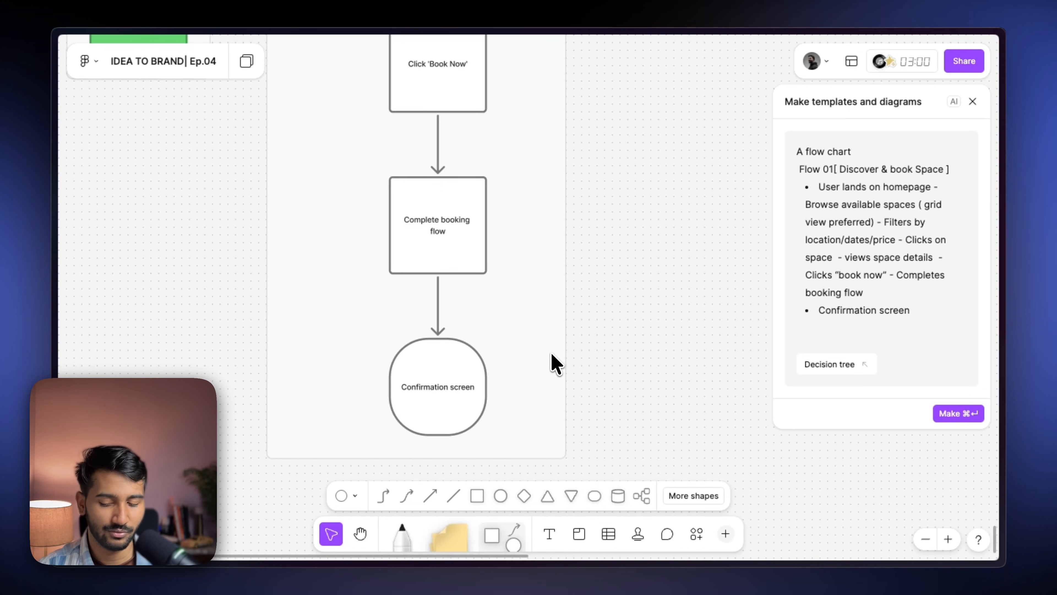
pyautogui.scroll(-4, 551, 354)
pyautogui.scroll(15, 552, 354)
pyautogui.scroll(3, 467, 227)
pyautogui.hscroll(-2, 467, 227)
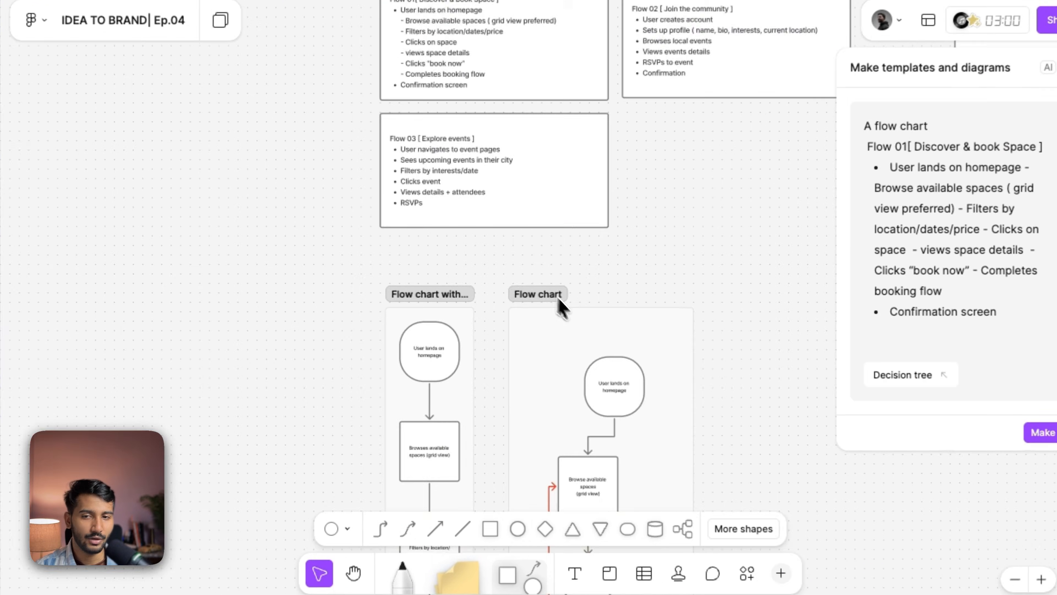
# - Generate flow charts for Flow 02 and Flow 03 [ Explore events ] with the same AI tool
pyautogui.scroll(3, 562, 309)
pyautogui.hscroll(4, 561, 309)
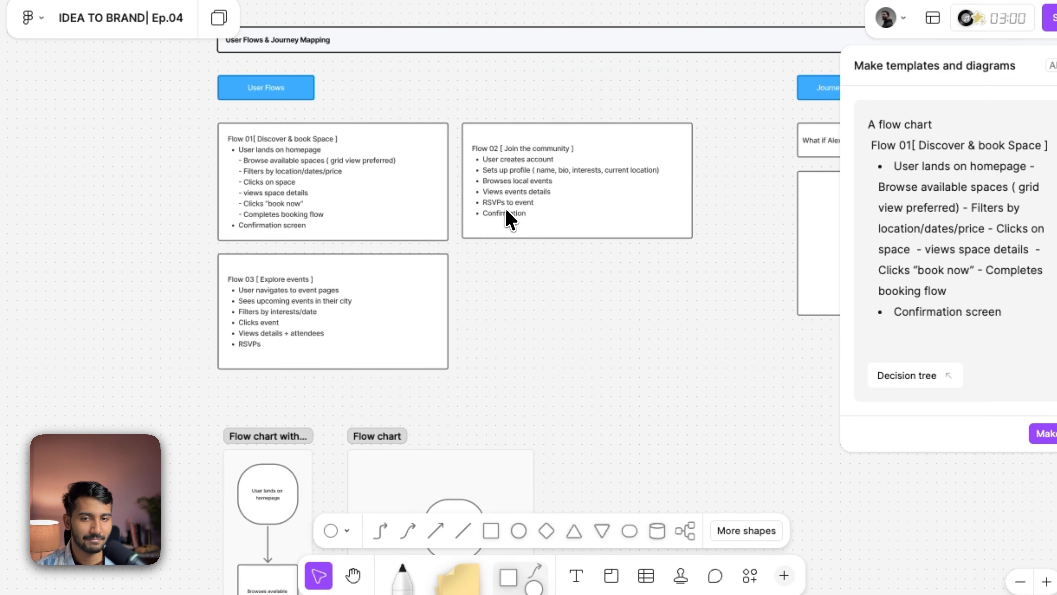
pyautogui.click(507, 212)
pyautogui.click(444, 354)
pyautogui.click(534, 318)
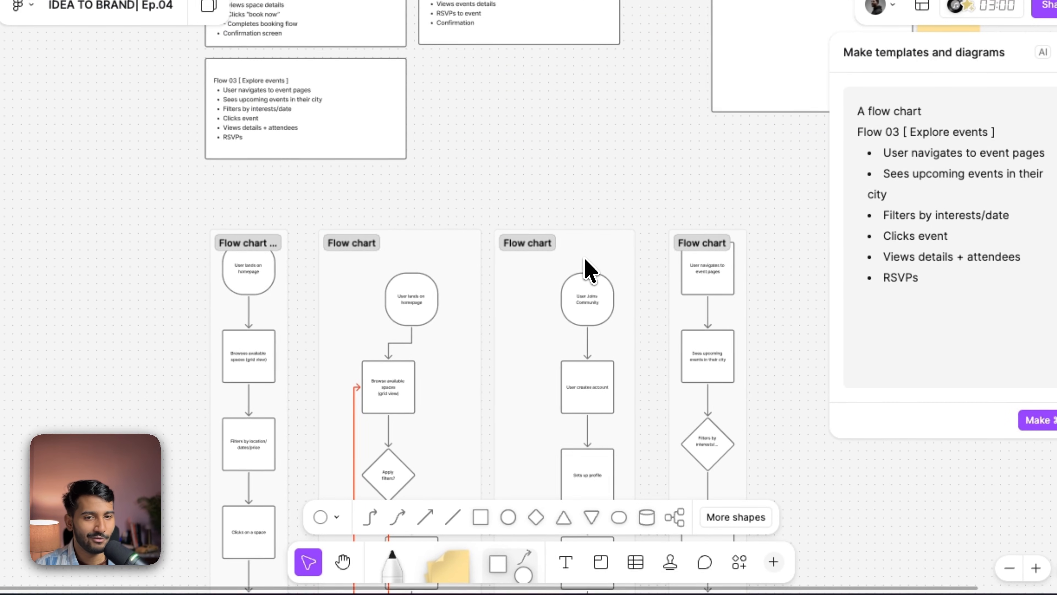
# - Move over to the Journey mapping section of the board
pyautogui.scroll(4, 478, 258)
pyautogui.hscroll(1, 478, 258)
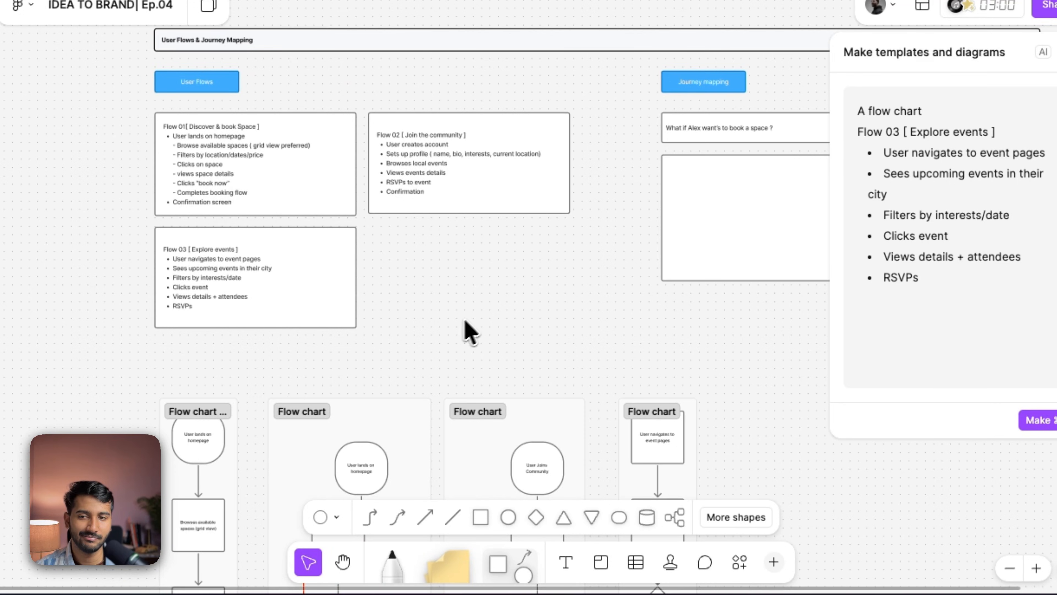
pyautogui.moveTo(478, 329); pyautogui.dragTo(217, 416)
pyautogui.scroll(5, 399, 269)
pyautogui.moveTo(393, 231); pyautogui.dragTo(312, 298)
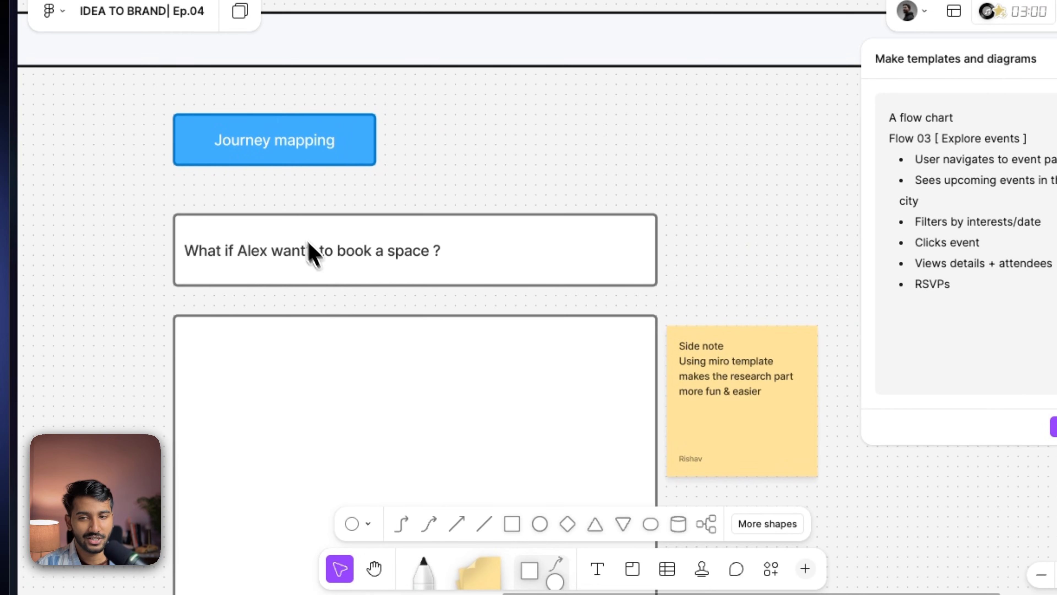
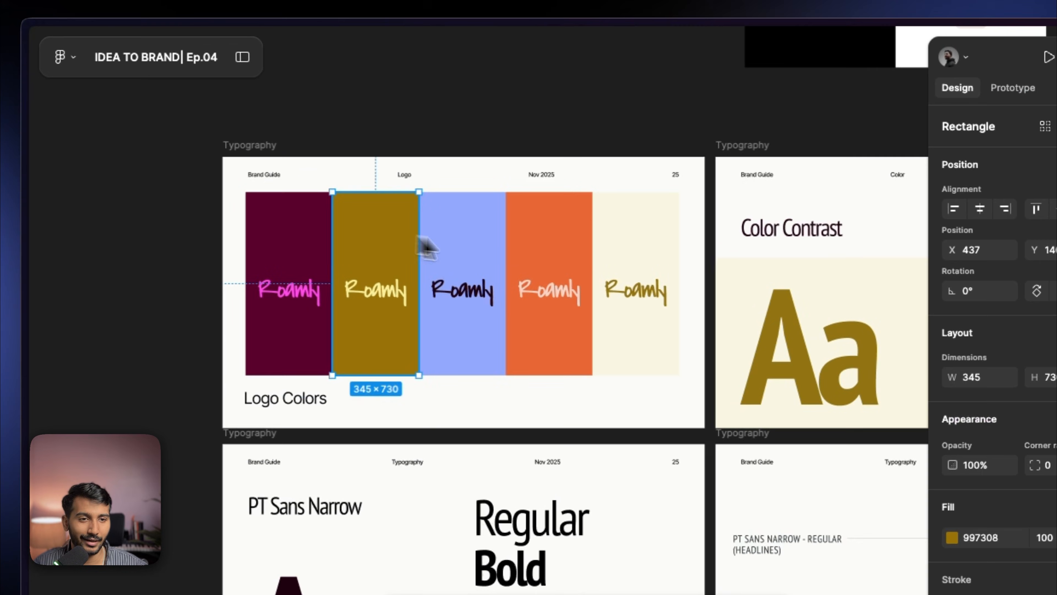
# - Review the logo colors and color contrast pages of the Roamly brand guide
pyautogui.moveTo(344, 270); pyautogui.dragTo(167, 290)
pyautogui.moveTo(291, 299); pyautogui.dragTo(417, 310)
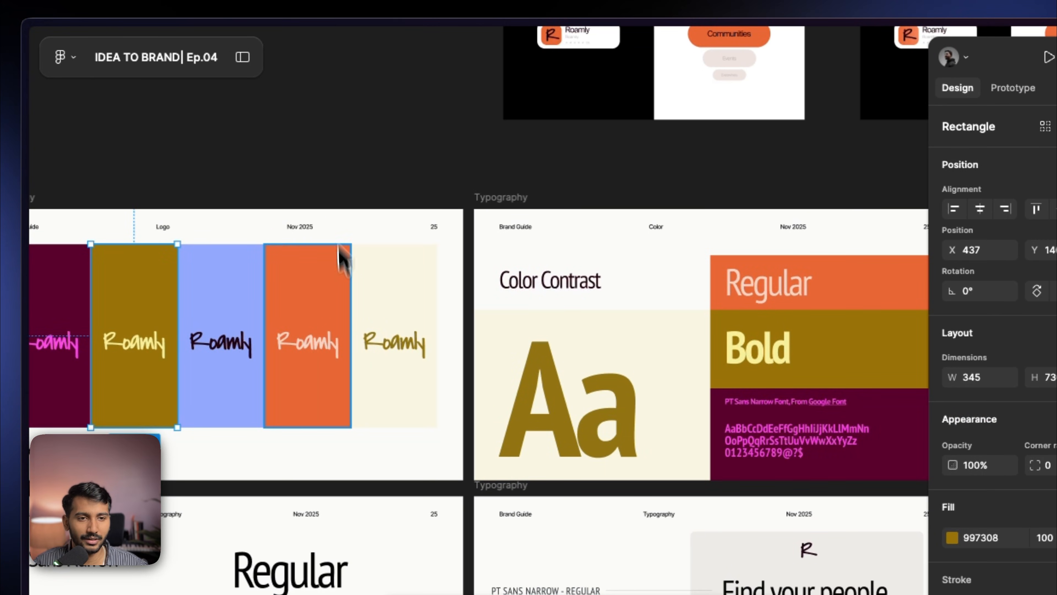
pyautogui.click(350, 167)
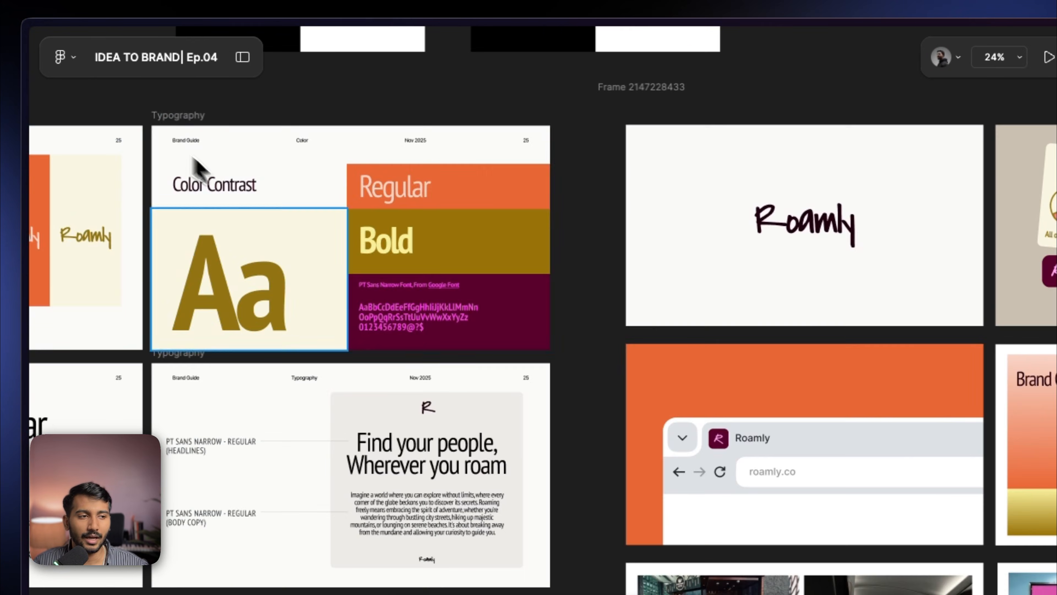
pyautogui.scroll(-2, 360, 226)
pyautogui.moveTo(360, 233); pyautogui.dragTo(480, 242)
pyautogui.scroll(-3, 483, 252)
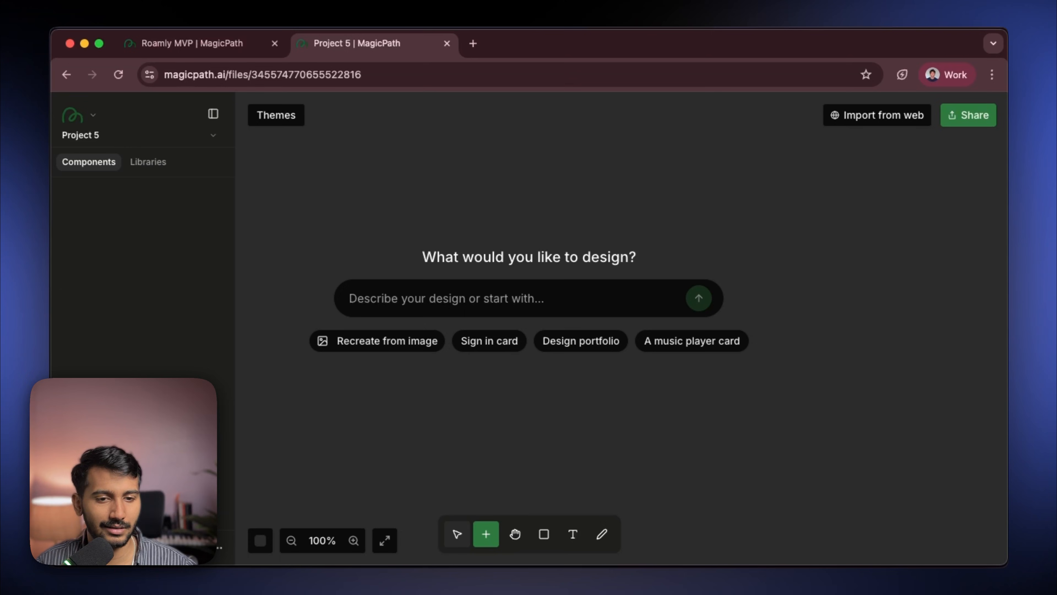
# - Rename the project to Roamly 02
pyautogui.click(97, 138)
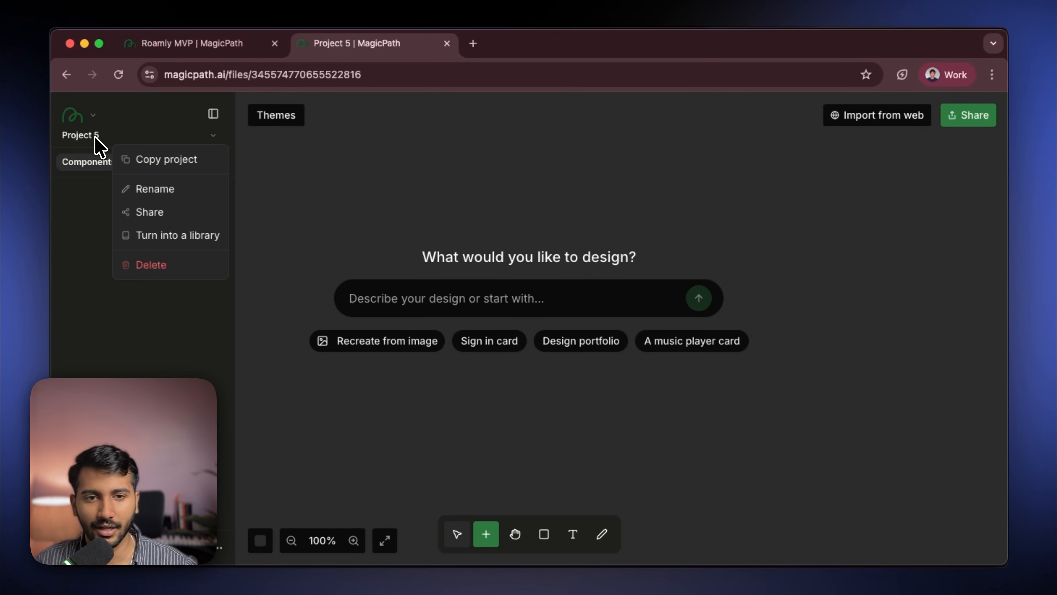
pyautogui.click(132, 189)
pyautogui.write('Roamly 02')
pyautogui.press('Return')
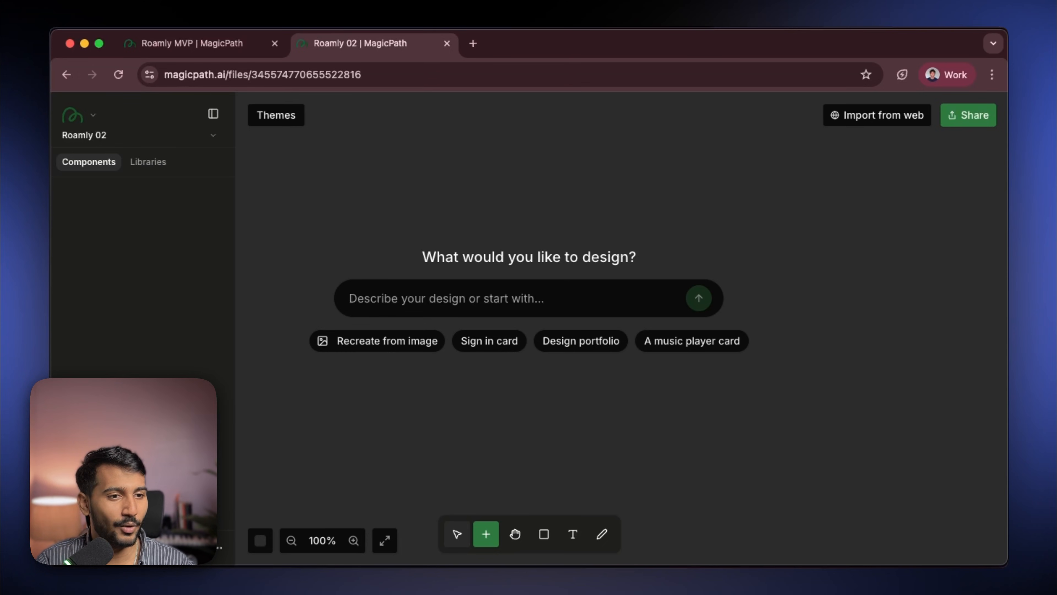
# - Prompt the AI to create a component: "I want to create a pill shaped navigation bar"
pyautogui.write('I want to create a pill shaped navigation bar')
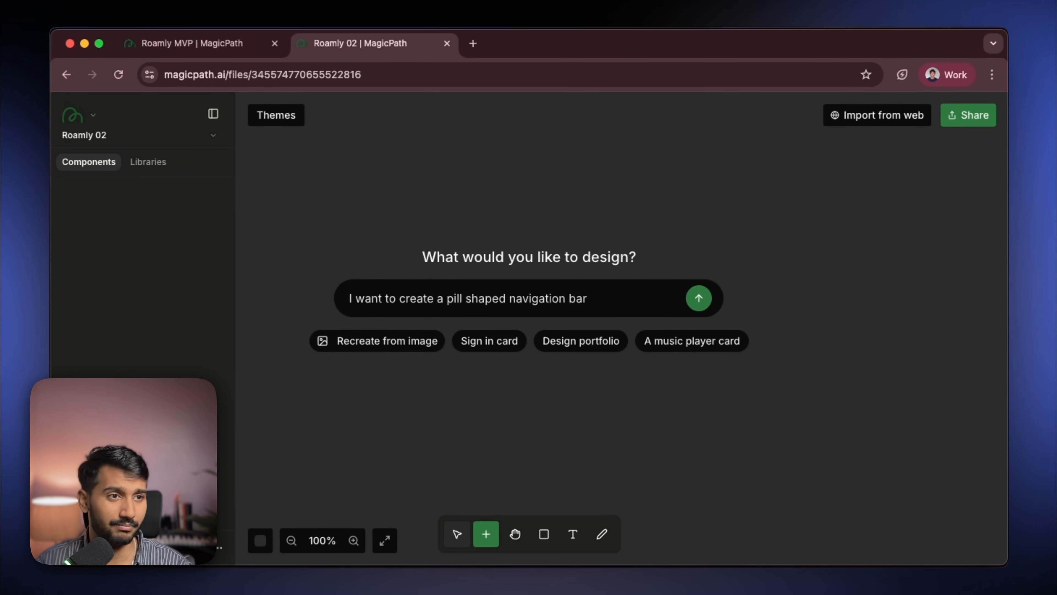
pyautogui.press('Return')
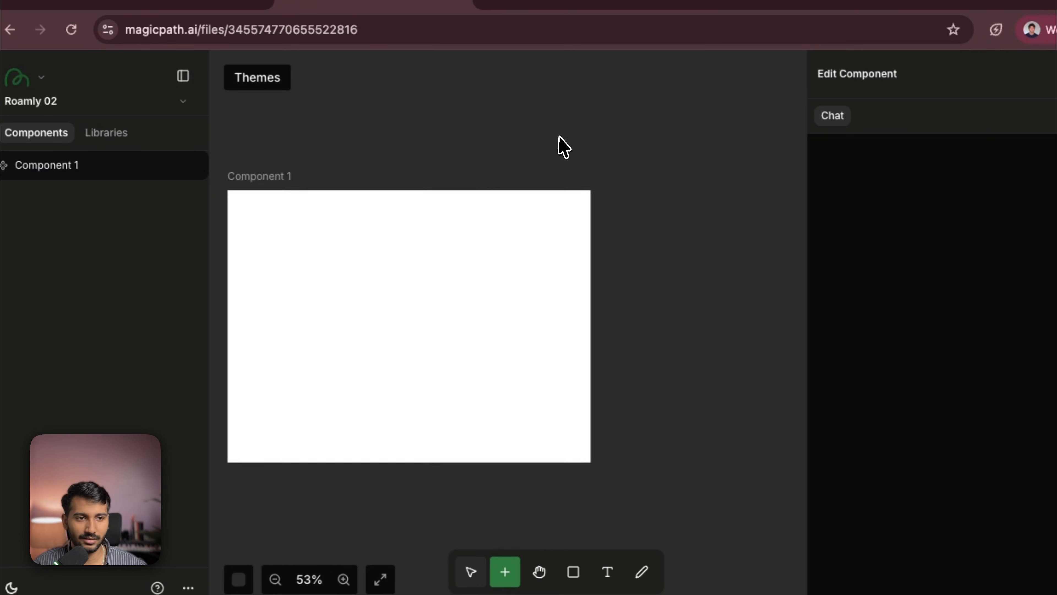
pyautogui.click(559, 137)
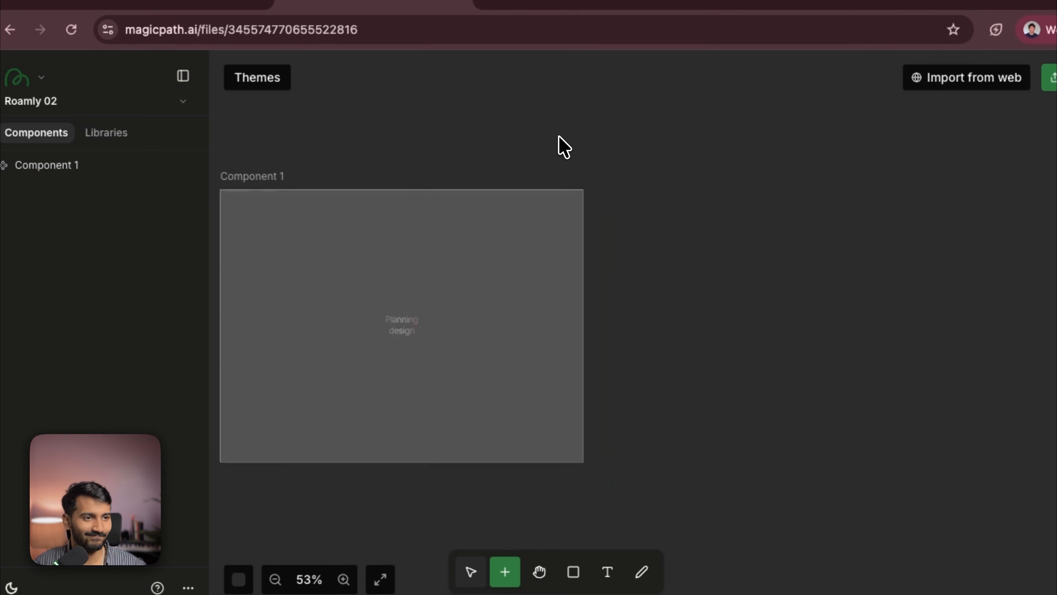
pyautogui.hscroll(-2, 559, 138)
pyautogui.click(367, 191)
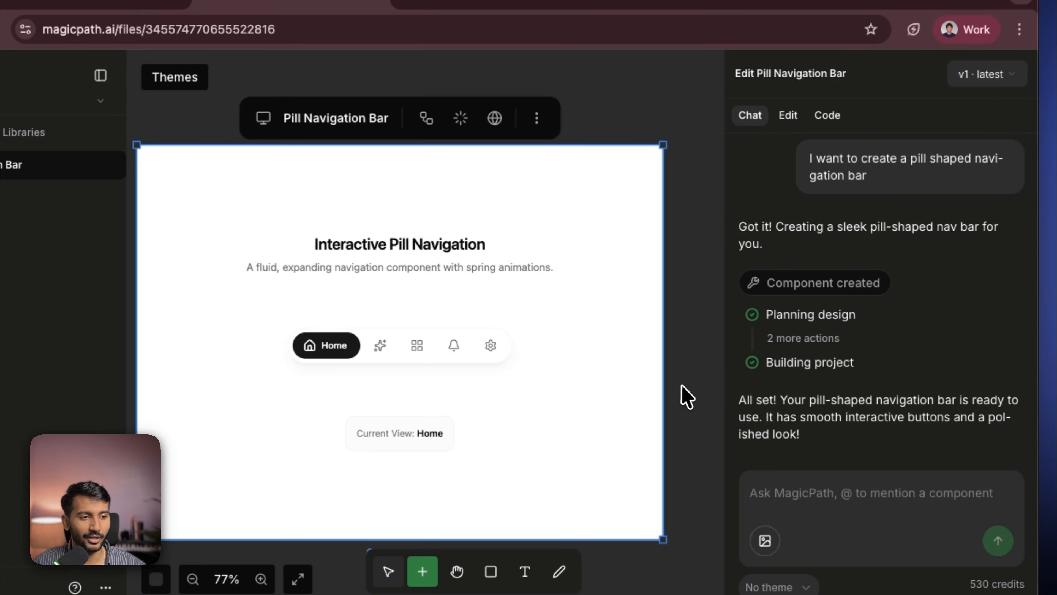
# - Try each tab of the generated pill navigation bar in the preview
pyautogui.click(688, 396)
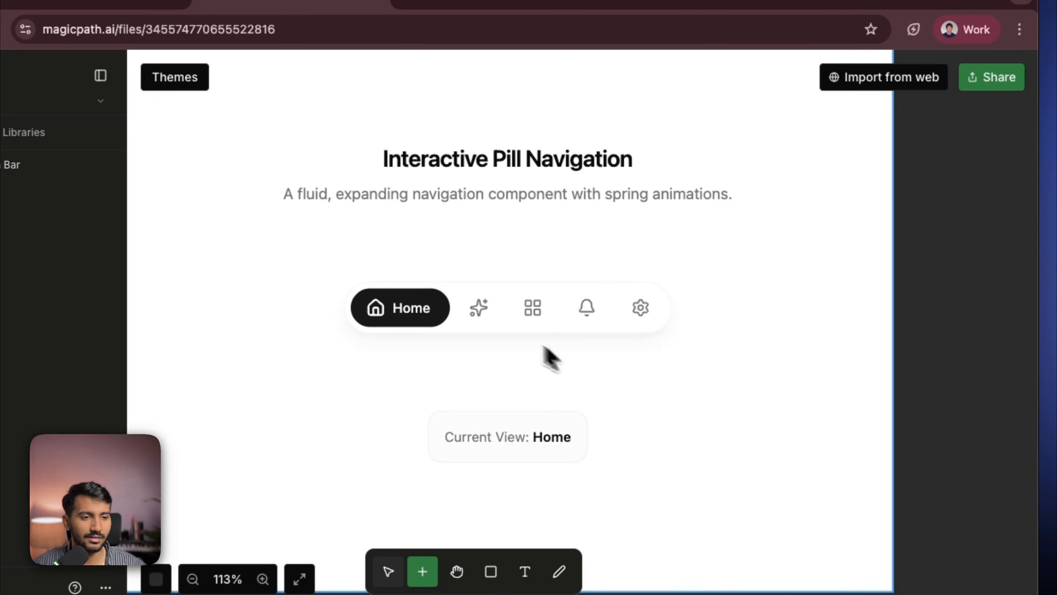
pyautogui.click(482, 314)
pyautogui.click(482, 314)
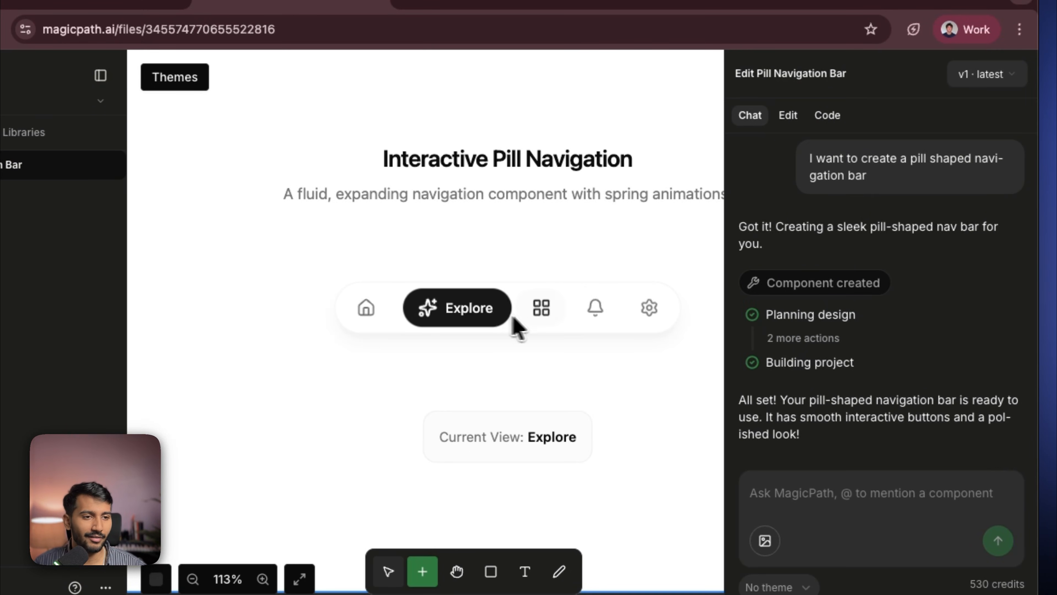
pyautogui.click(543, 319)
pyautogui.scroll(-3, 587, 339)
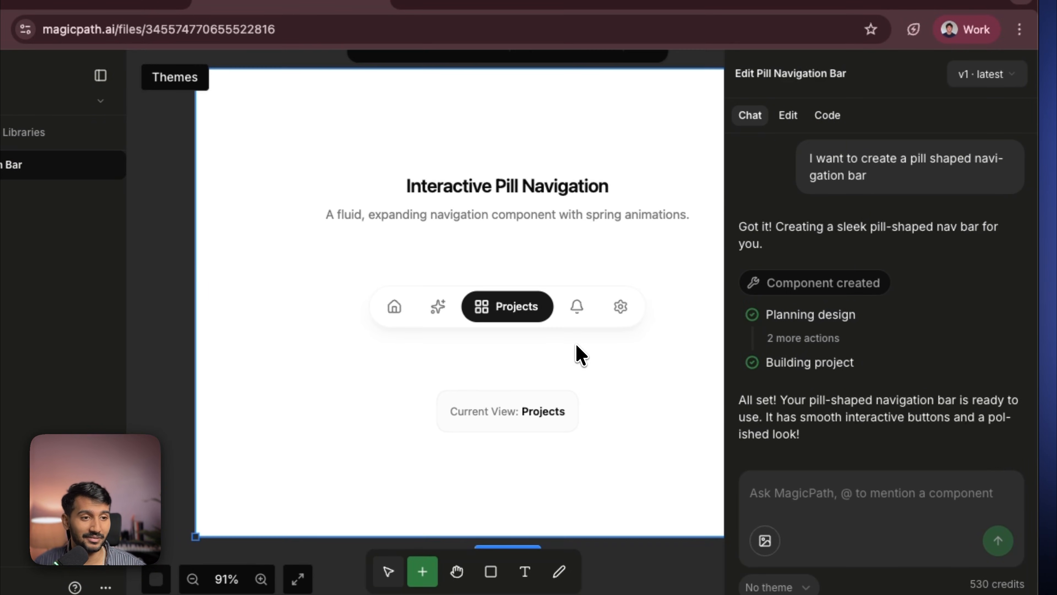
pyautogui.click(578, 314)
pyautogui.click(617, 310)
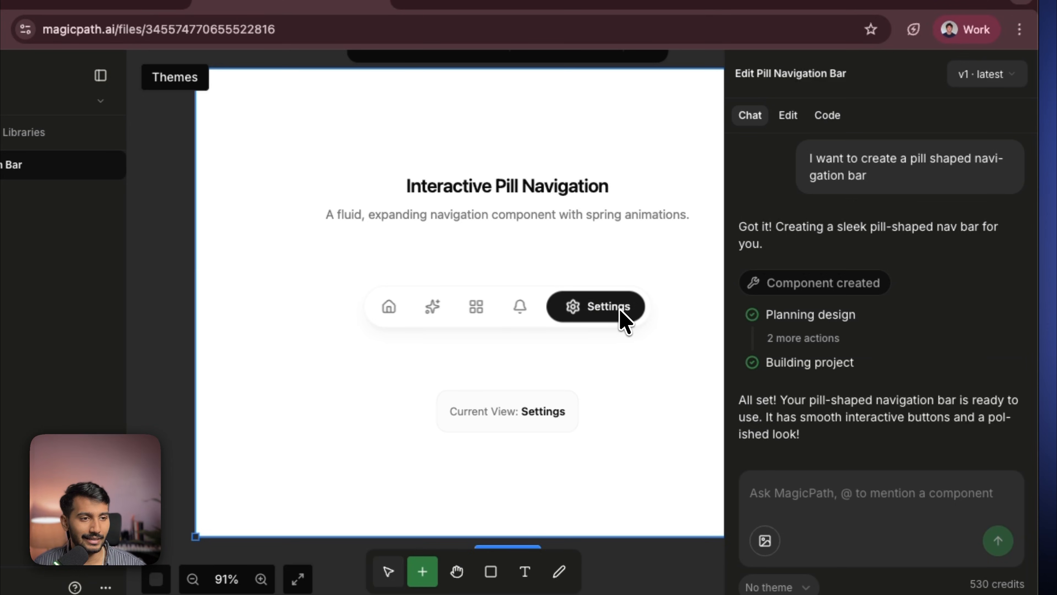
pyautogui.click(527, 308)
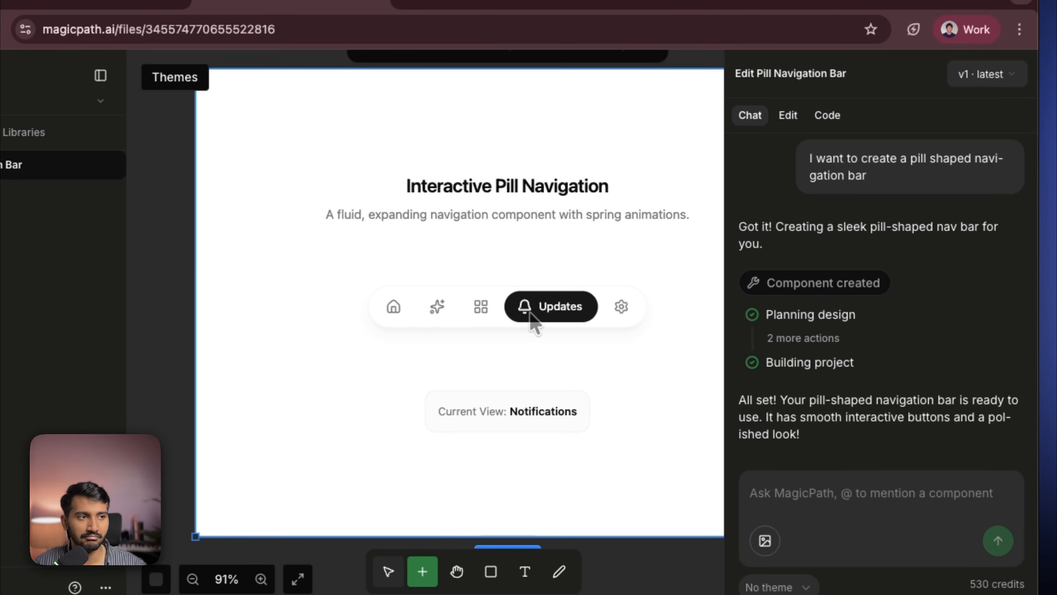
# - Inspect component version histories in the Roamly MVP project and revisit the navigation bar preview
pyautogui.click(979, 79)
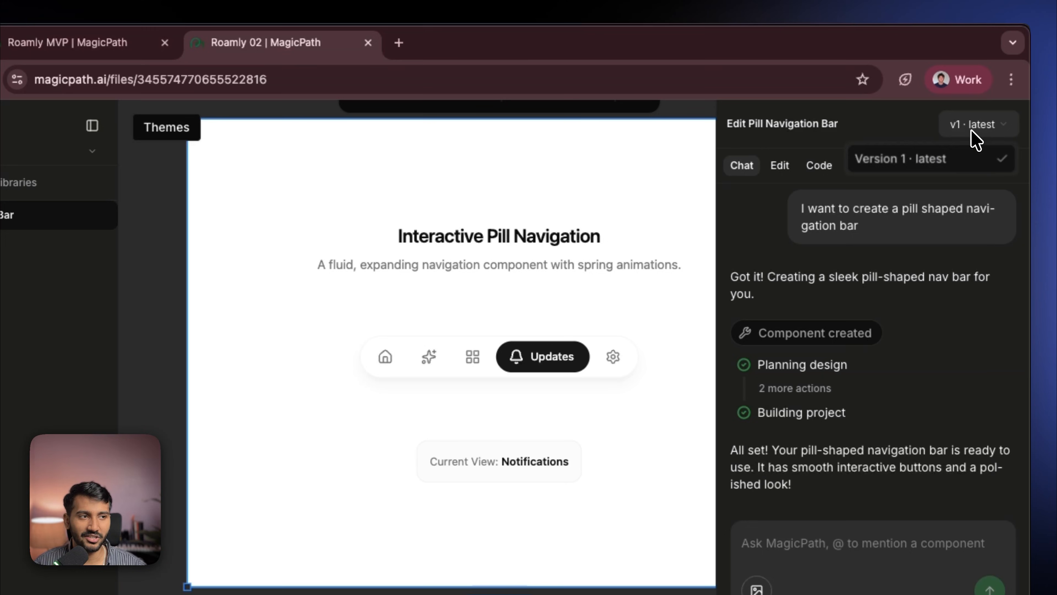
pyautogui.click(973, 130)
pyautogui.click(83, 42)
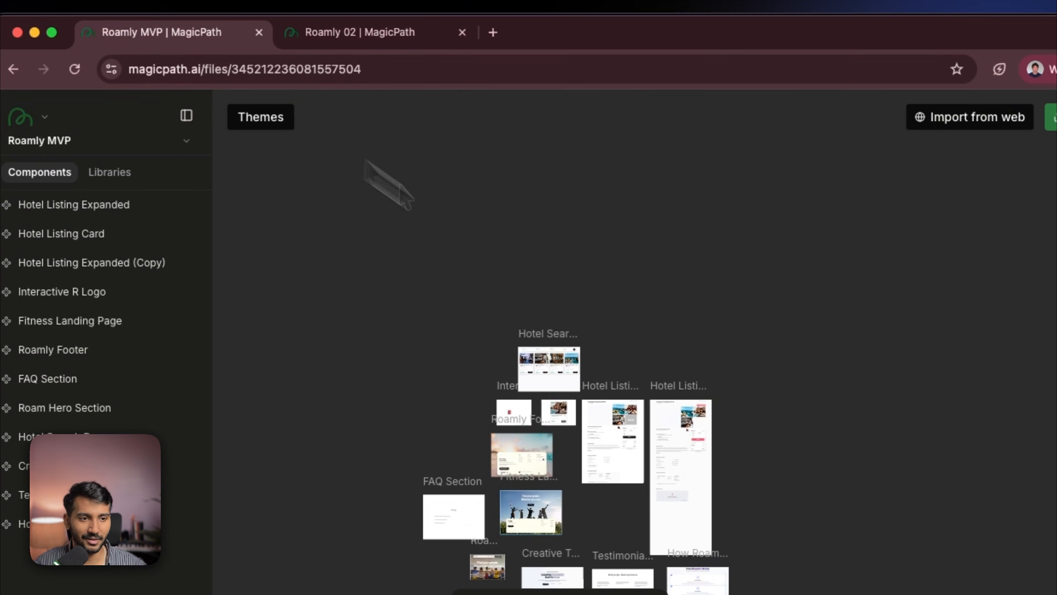
pyautogui.click(690, 417)
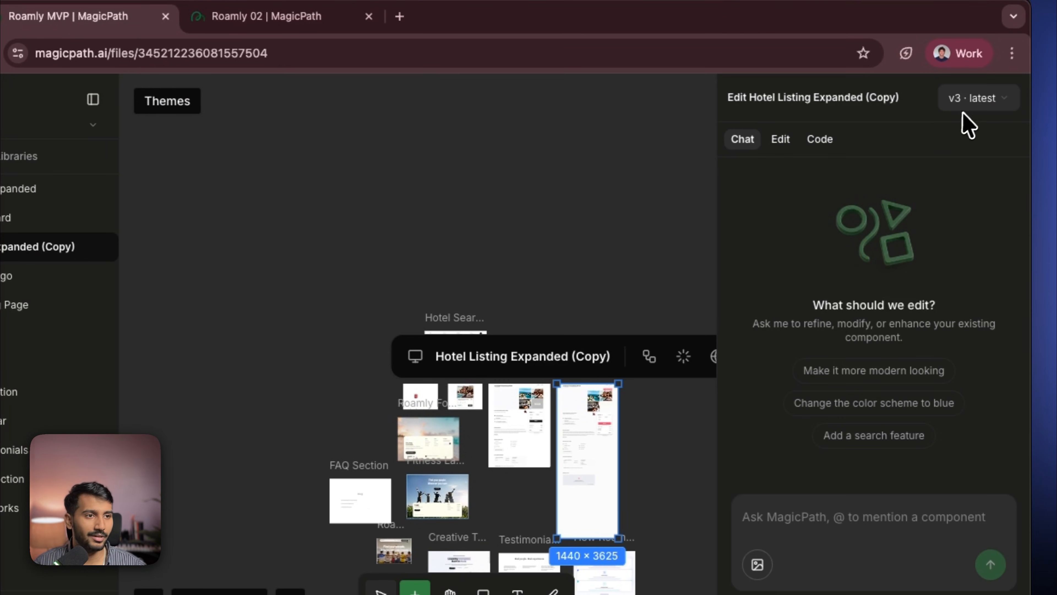
pyautogui.click(979, 100)
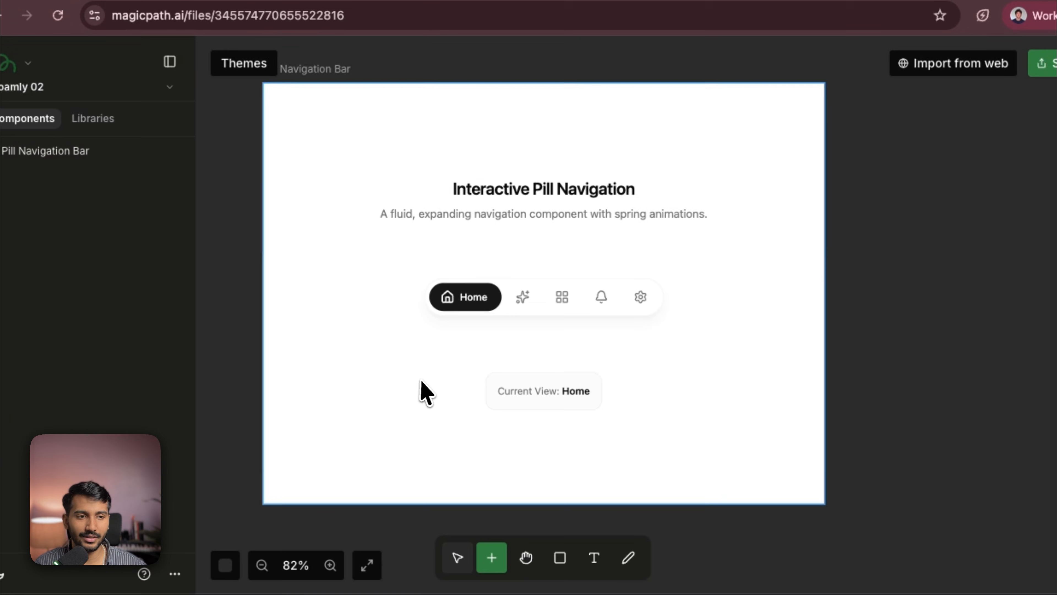
pyautogui.scroll(-2, 425, 394)
pyautogui.click(491, 310)
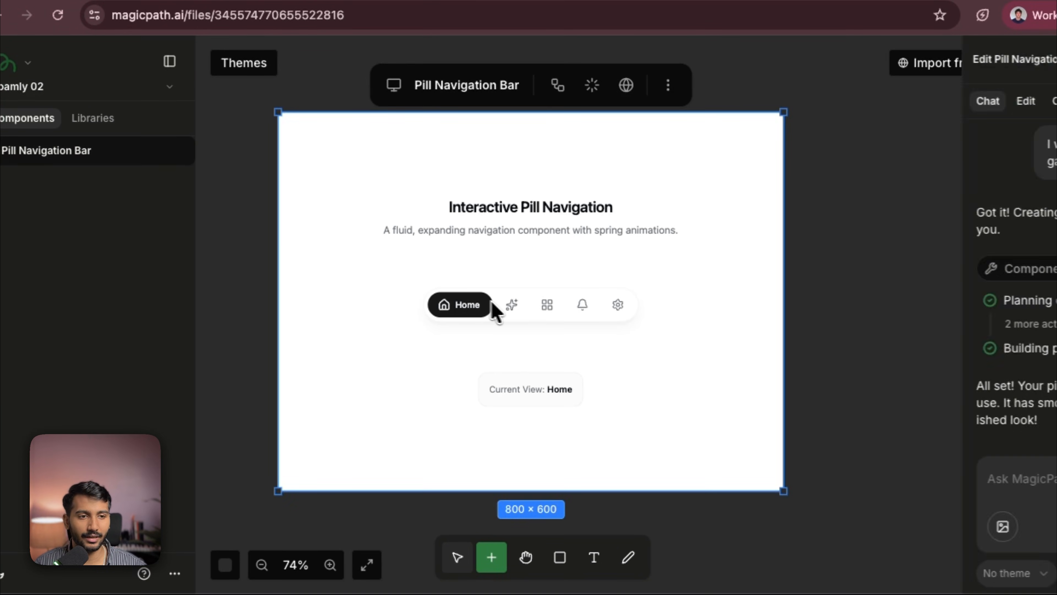
pyautogui.click(513, 306)
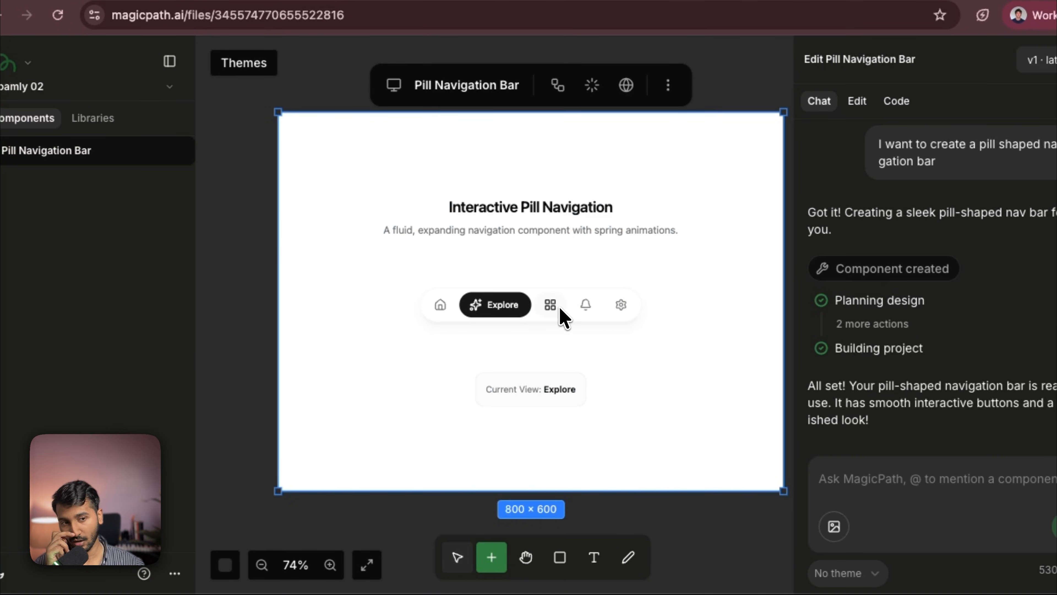
pyautogui.click(551, 305)
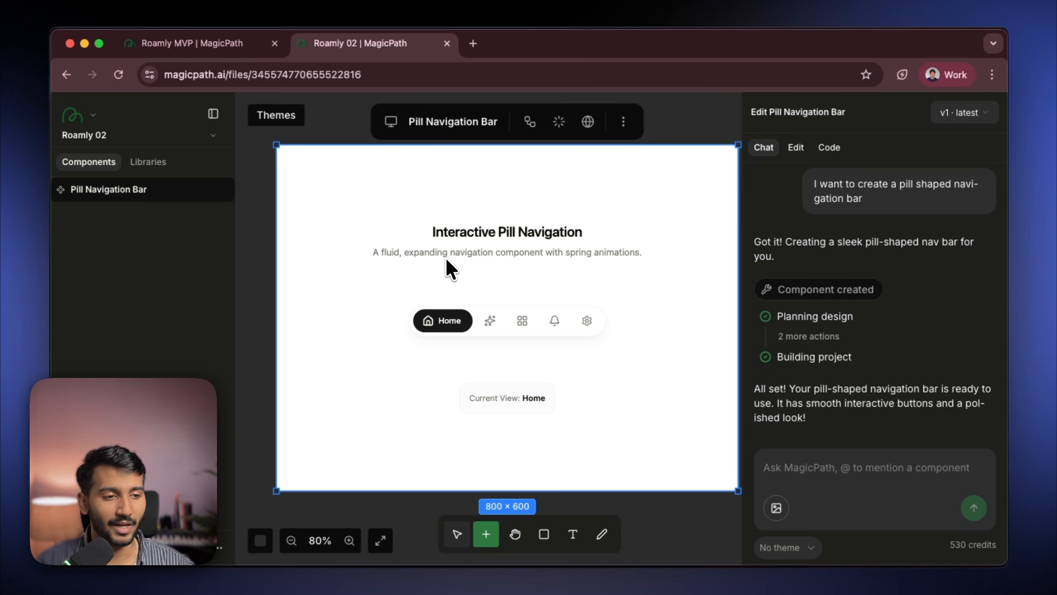
# - Open theme management and set the Default theme's primary color to #ea6736 from the brand colors
pyautogui.click(805, 548)
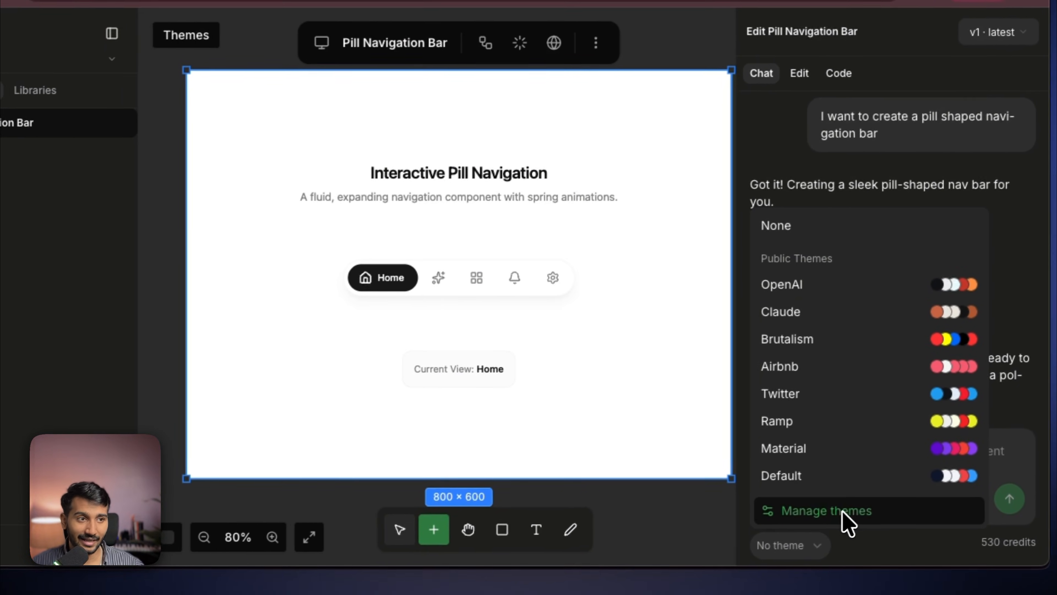
pyautogui.click(845, 517)
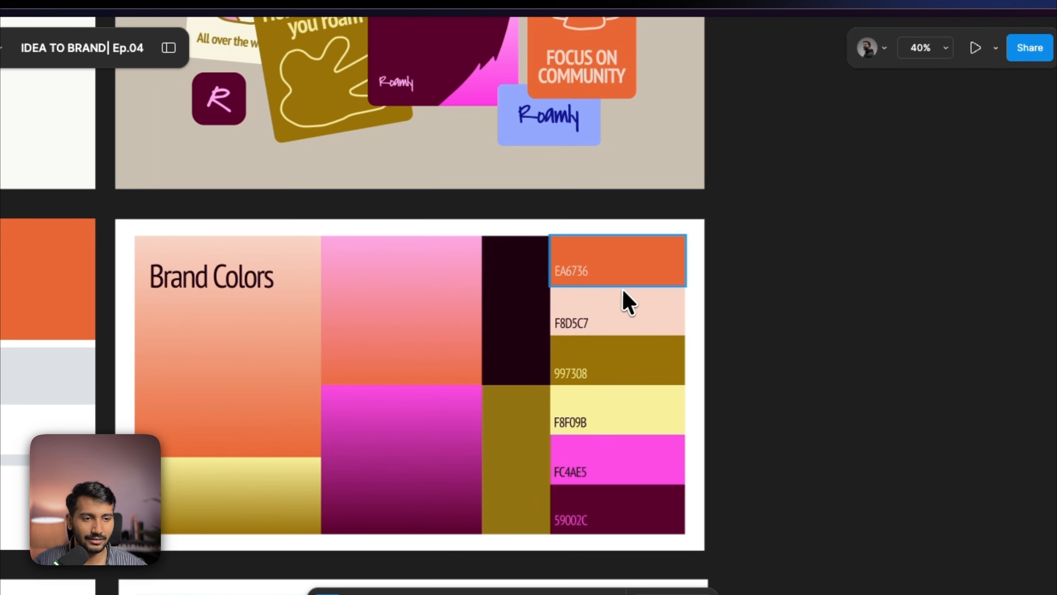
pyautogui.scroll(5, 609, 291)
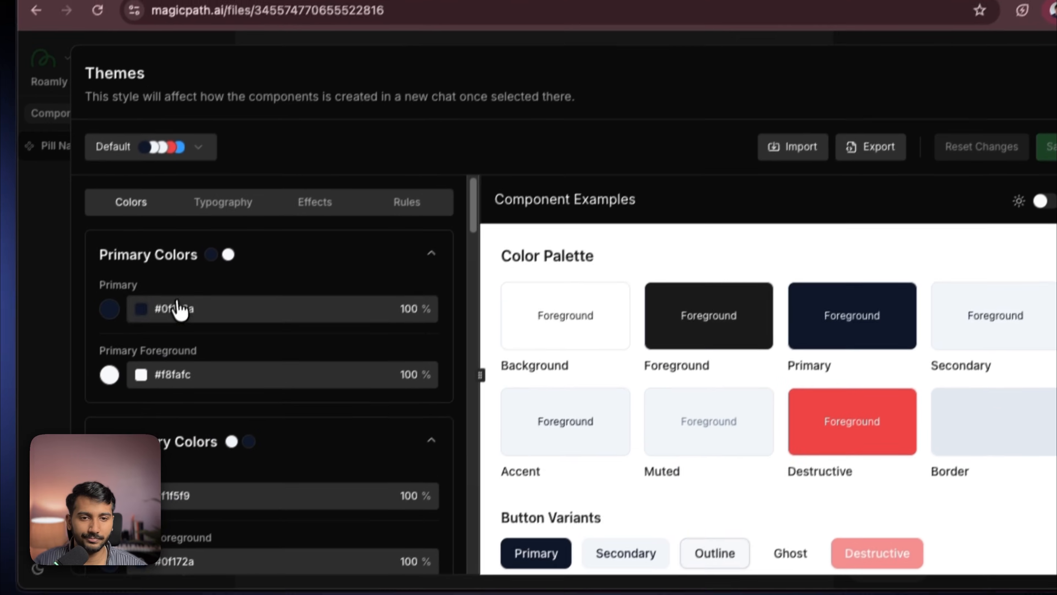
pyautogui.click(137, 361)
pyautogui.scroll(-3, 345, 499)
pyautogui.click(264, 514)
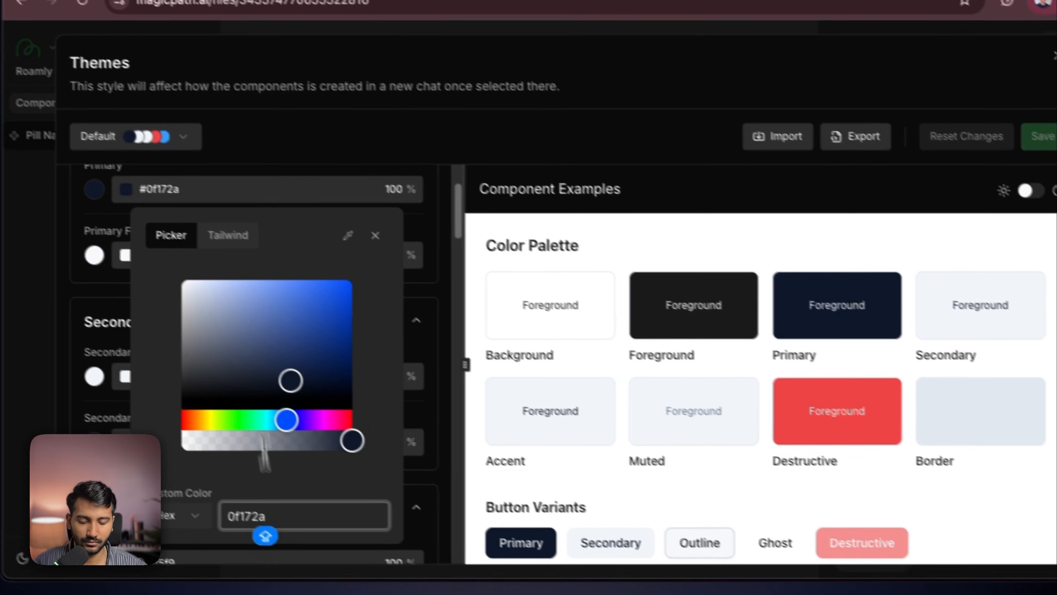
pyautogui.press('super+a')
pyautogui.press('super+v')
pyautogui.press('Return')
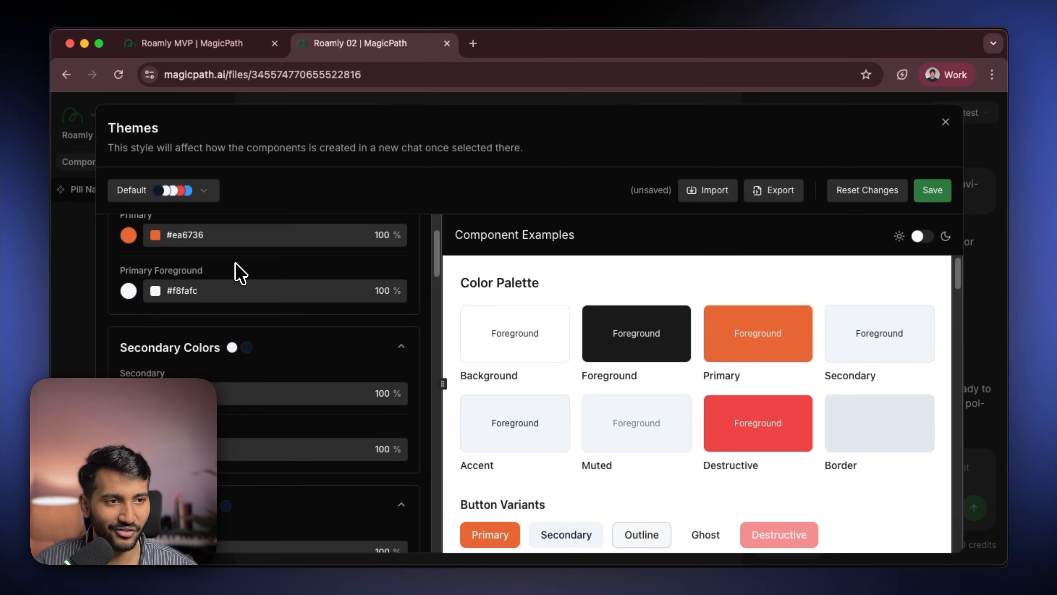
# - Set the primary foreground to #ffffff and the secondary color to #f8d5c7
pyautogui.click(160, 292)
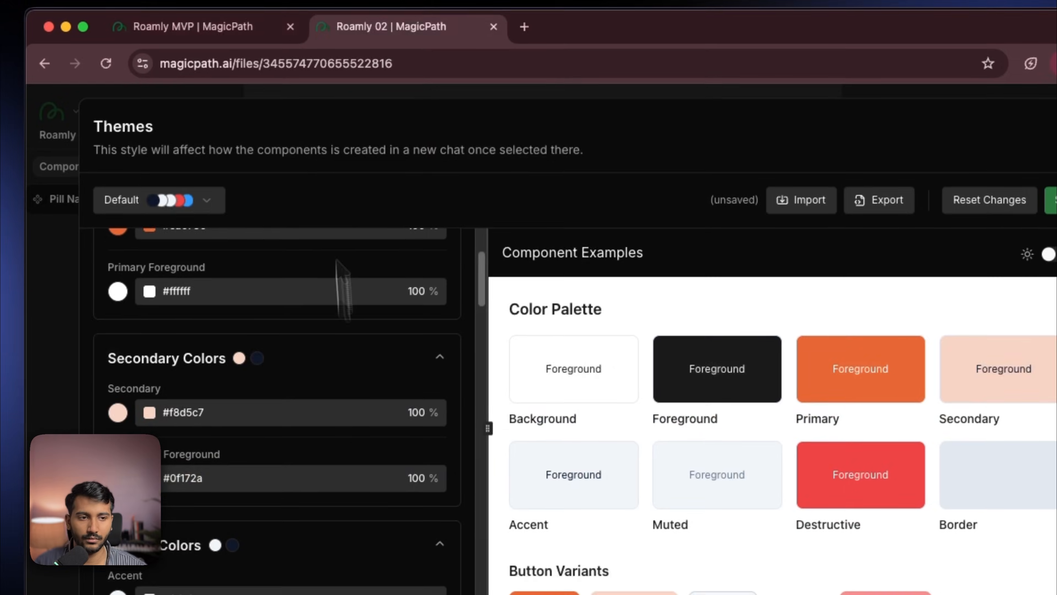
pyautogui.scroll(-3, 342, 287)
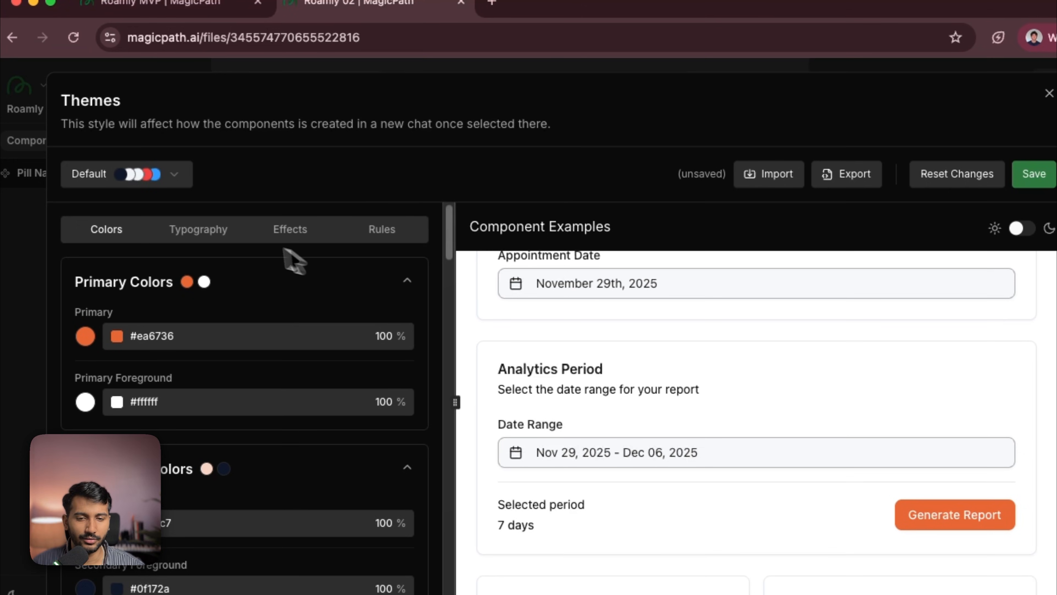
# - Set the theme's font family to PT Sans Narrow
pyautogui.click(198, 229)
pyautogui.click(320, 321)
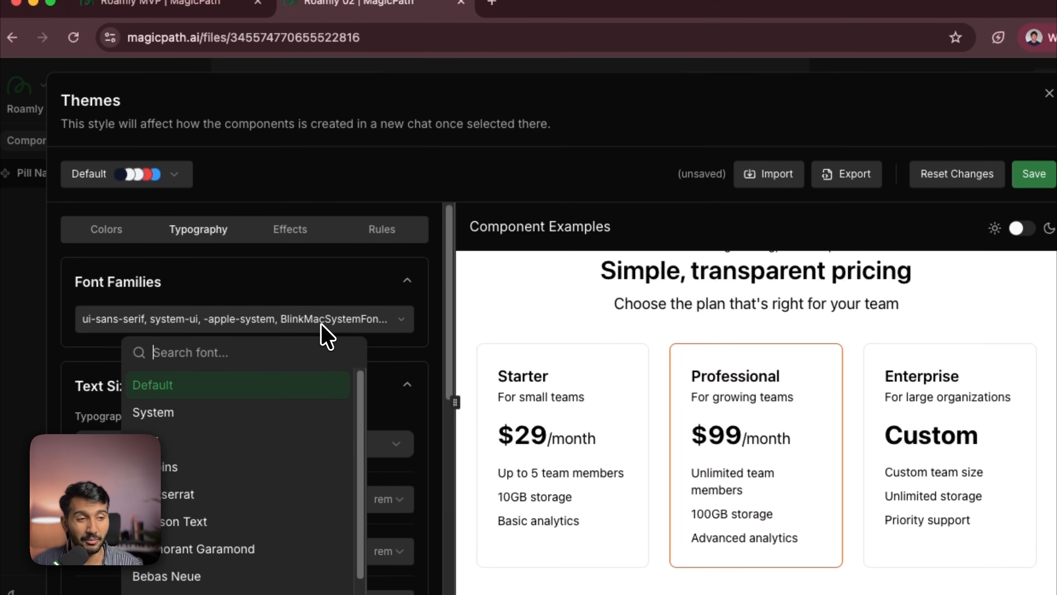
pyautogui.write('pt san')
pyautogui.press('Down')
pyautogui.press('Down')
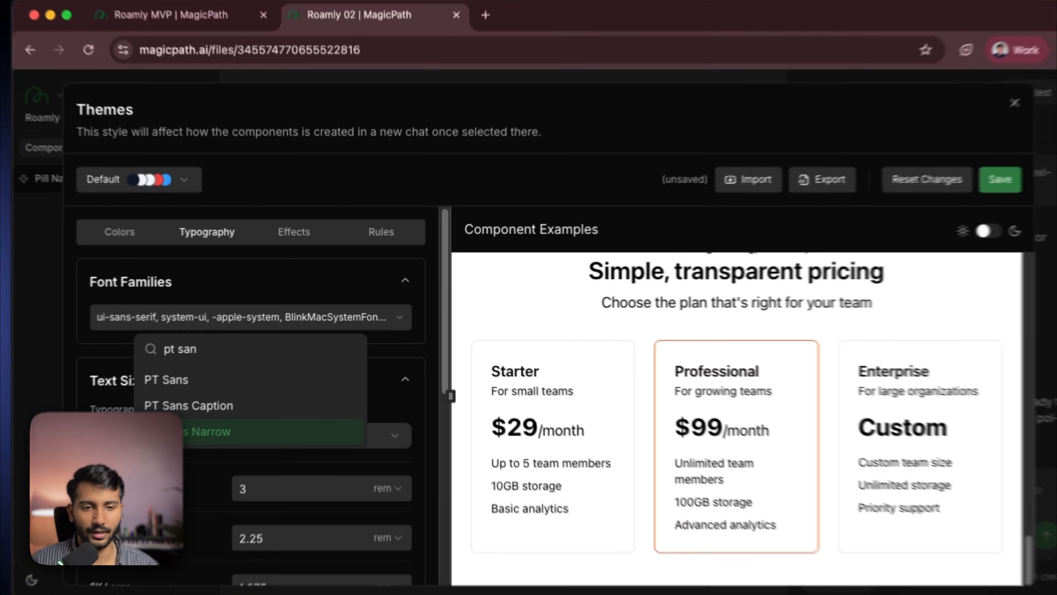
pyautogui.press('Return')
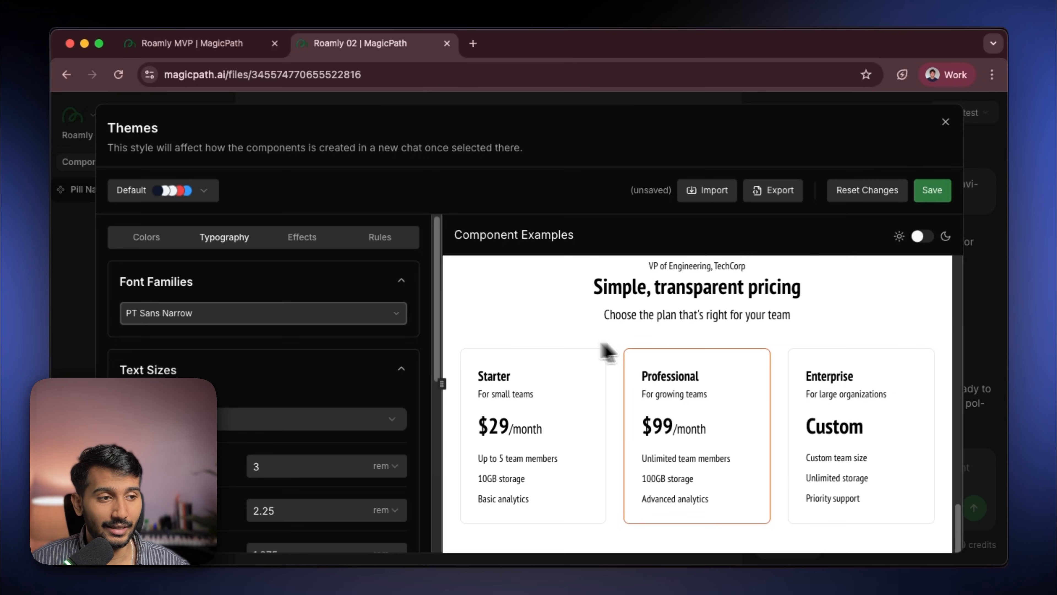
# - Review the theme's radius and shadow effect settings
pyautogui.scroll(10, 892, 495)
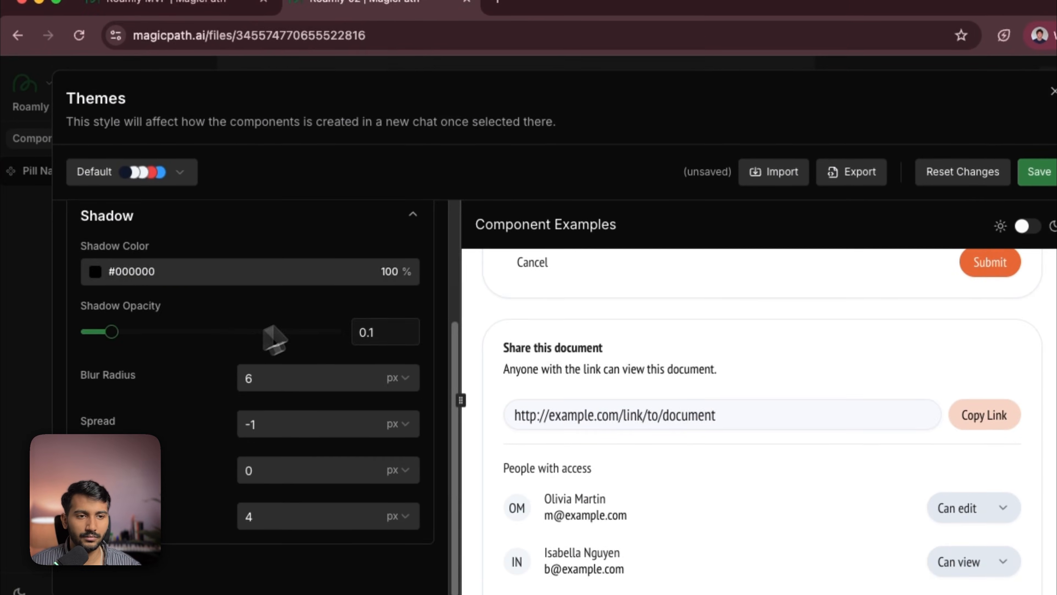
pyautogui.click(318, 278)
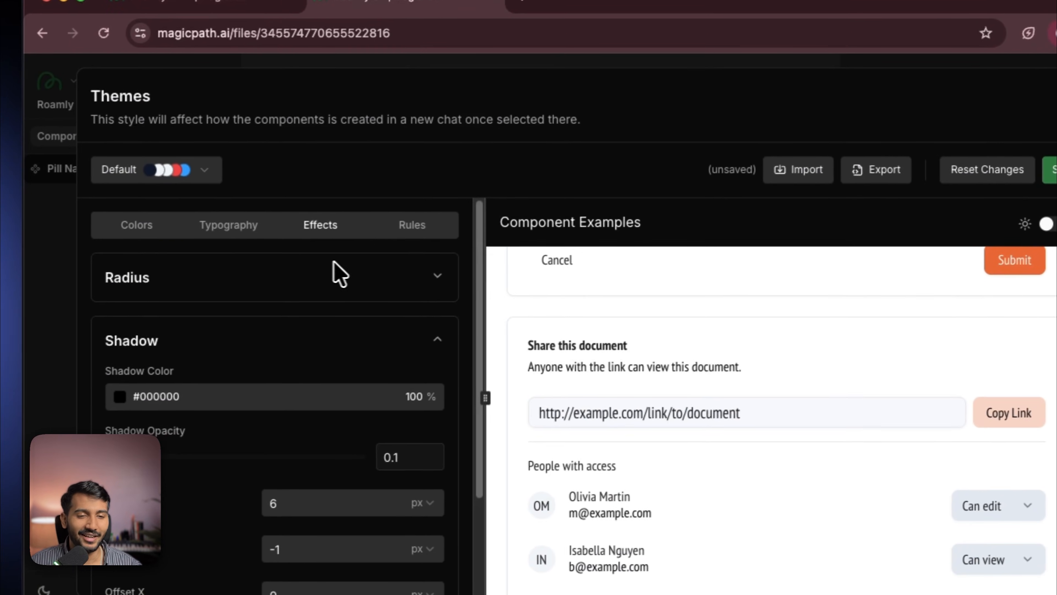
pyautogui.click(325, 272)
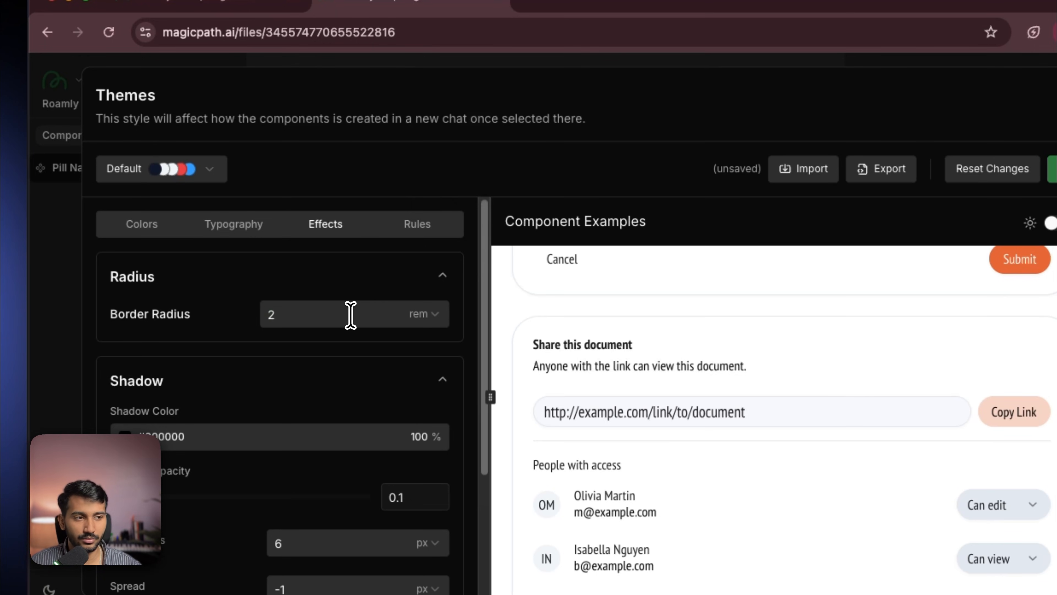
# - Add the designer rule "Don't use neon colors or ultra bright colors" to the theme
pyautogui.click(406, 232)
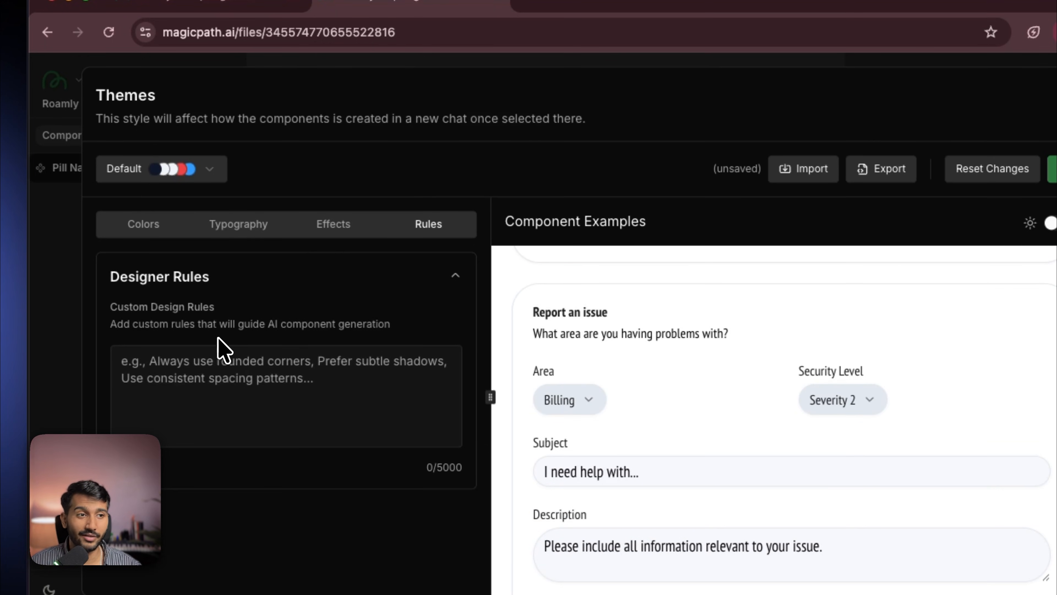
pyautogui.click(224, 383)
pyautogui.write('Do')
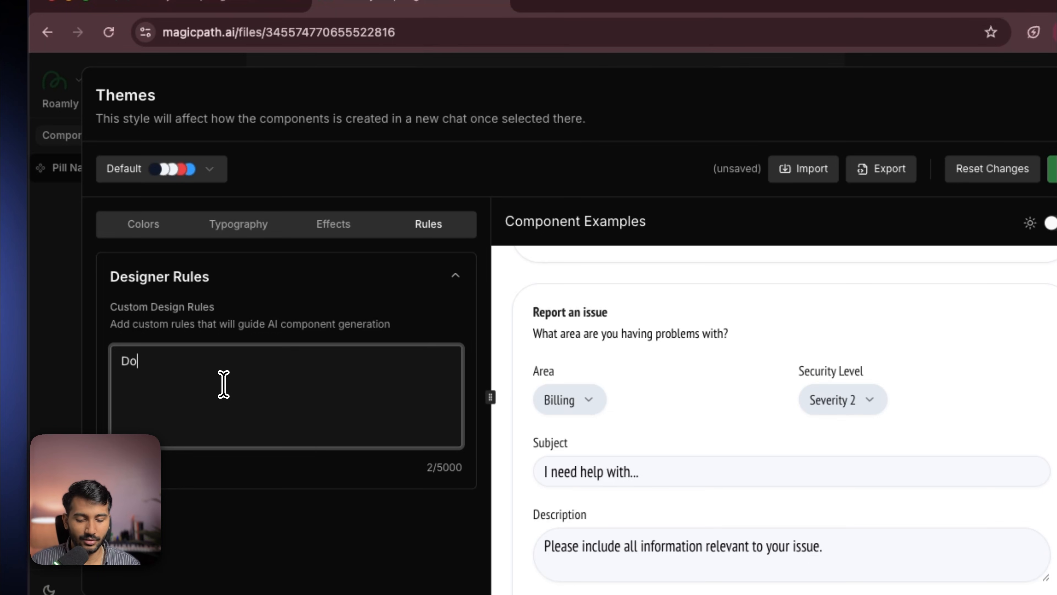
pyautogui.write("n't i")
pyautogui.press('BackSpace')
pyautogui.write('use neon colors or ultra bright colors')
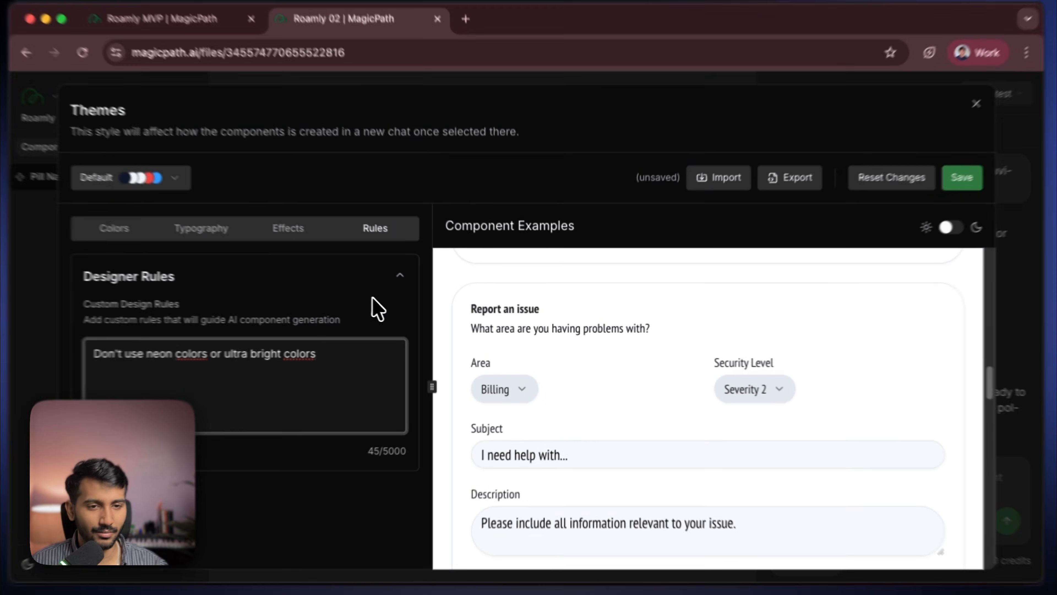
pyautogui.click(389, 292)
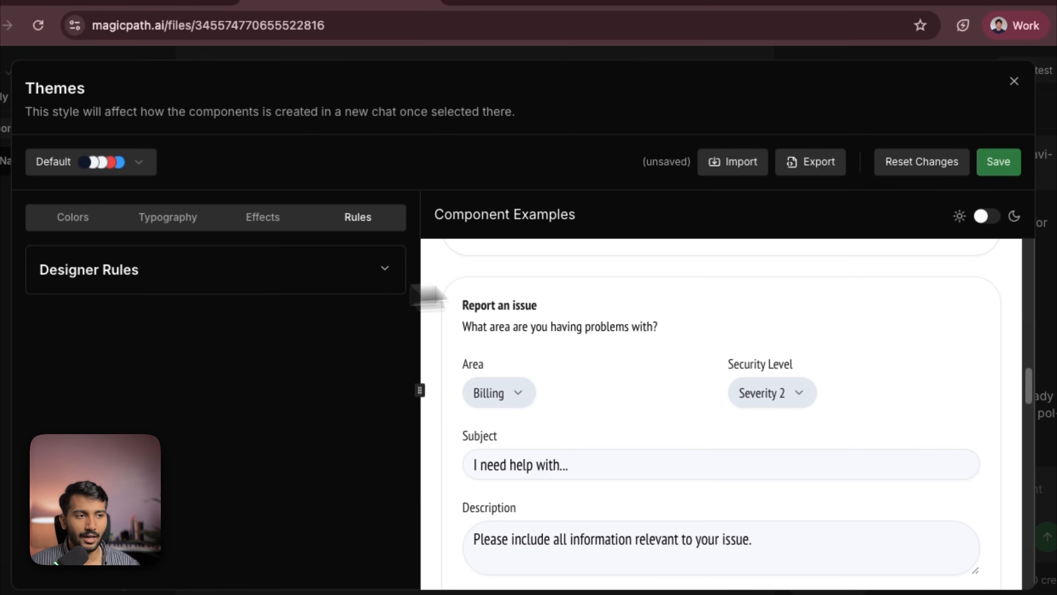
# - Save the customised theme under the name Roamly
pyautogui.click(991, 164)
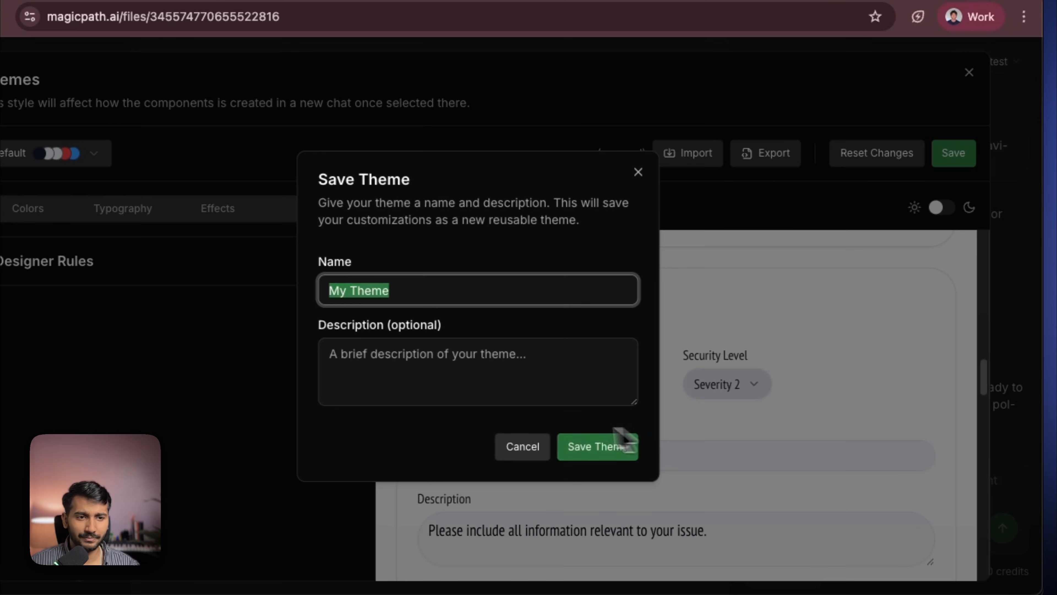
pyautogui.write('R')
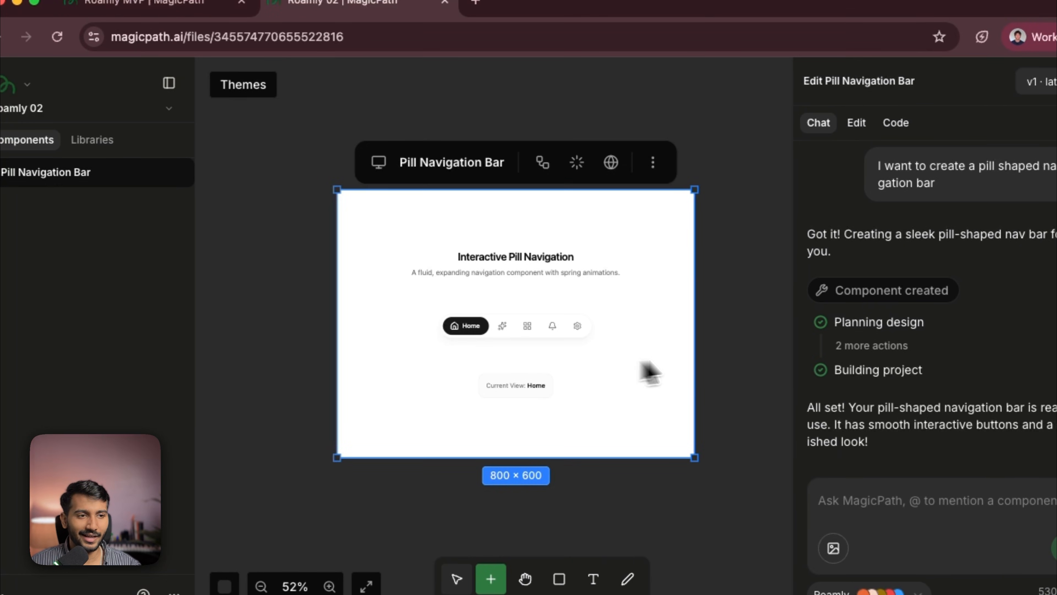
# - Duplicate the Pill Navigation Bar and ask the AI to improve the copy's design per the new design system
pyautogui.hscroll(4, 723, 347)
pyautogui.click(562, 308)
pyautogui.click(473, 251)
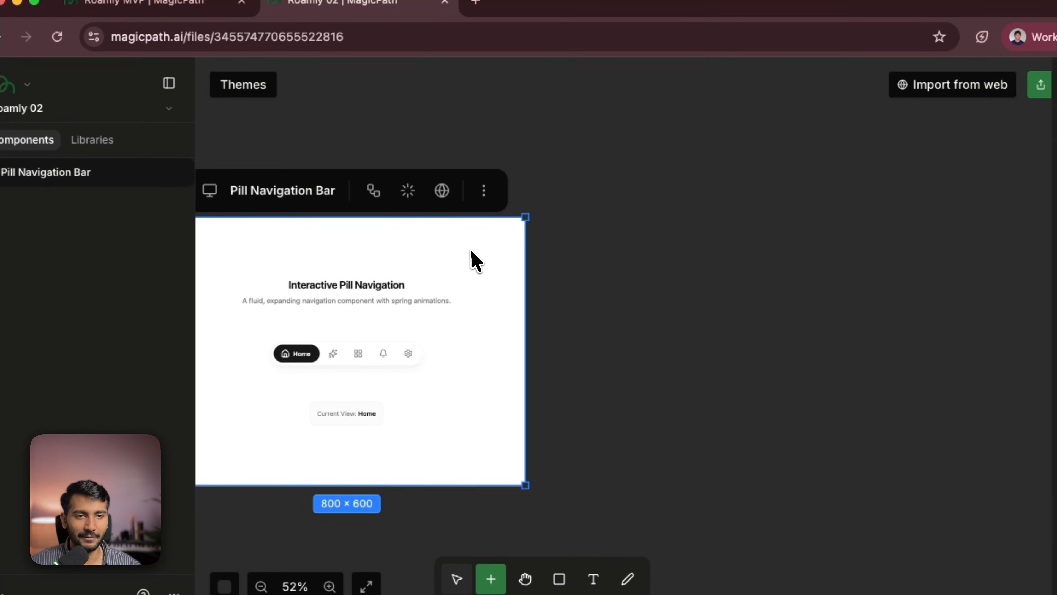
pyautogui.click(494, 193)
pyautogui.click(371, 311)
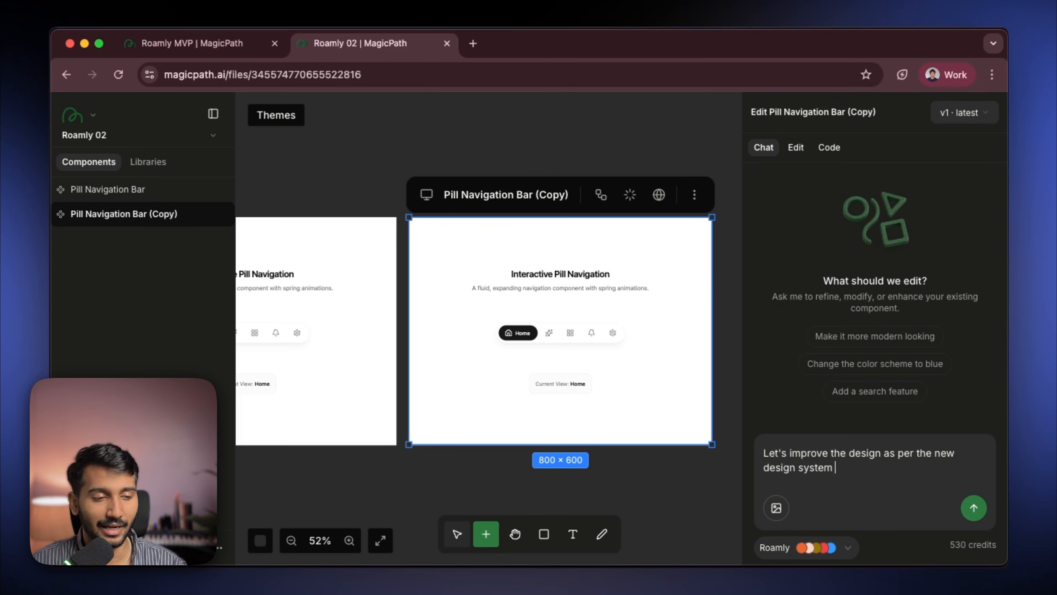
pyautogui.press('Return')
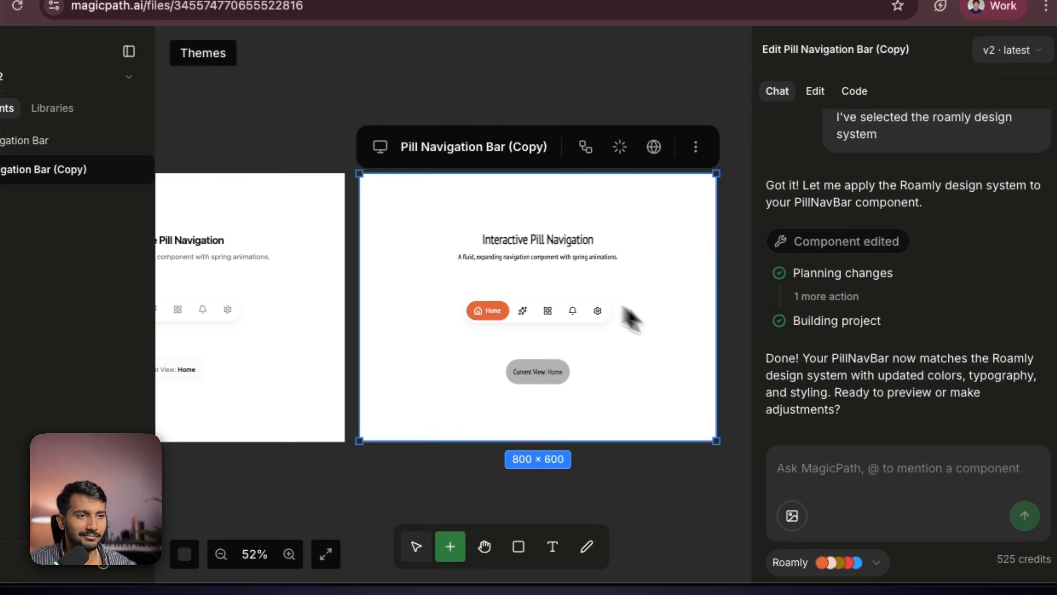
# - Try the restyled navigation bar's tabs and compare it with the original pill navigation bar
pyautogui.scroll(3, 721, 465)
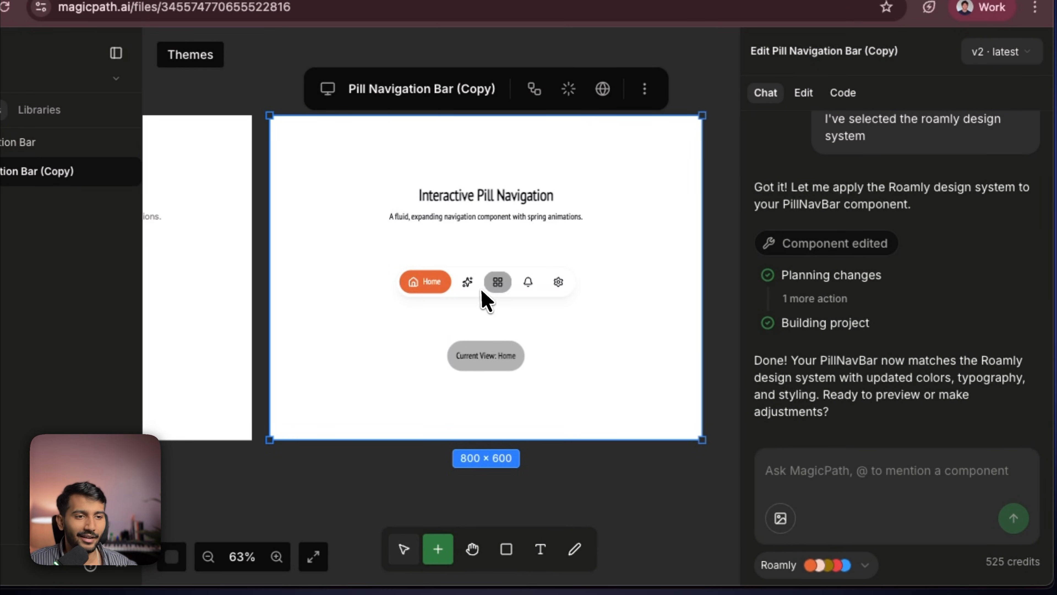
pyautogui.click(468, 285)
pyautogui.scroll(-5, 493, 293)
pyautogui.scroll(7, 497, 299)
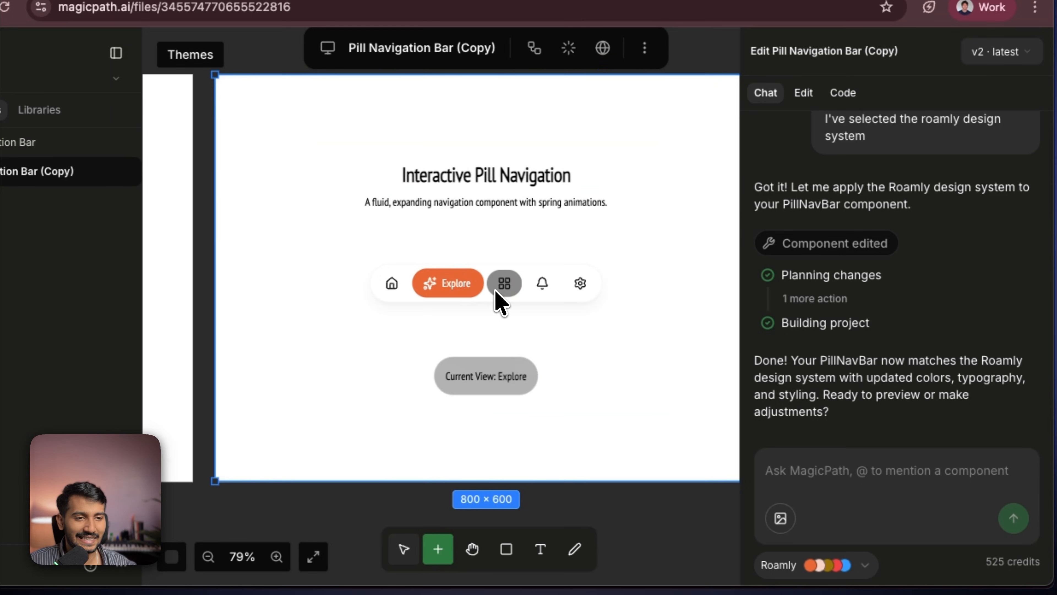
pyautogui.click(502, 287)
pyautogui.click(538, 287)
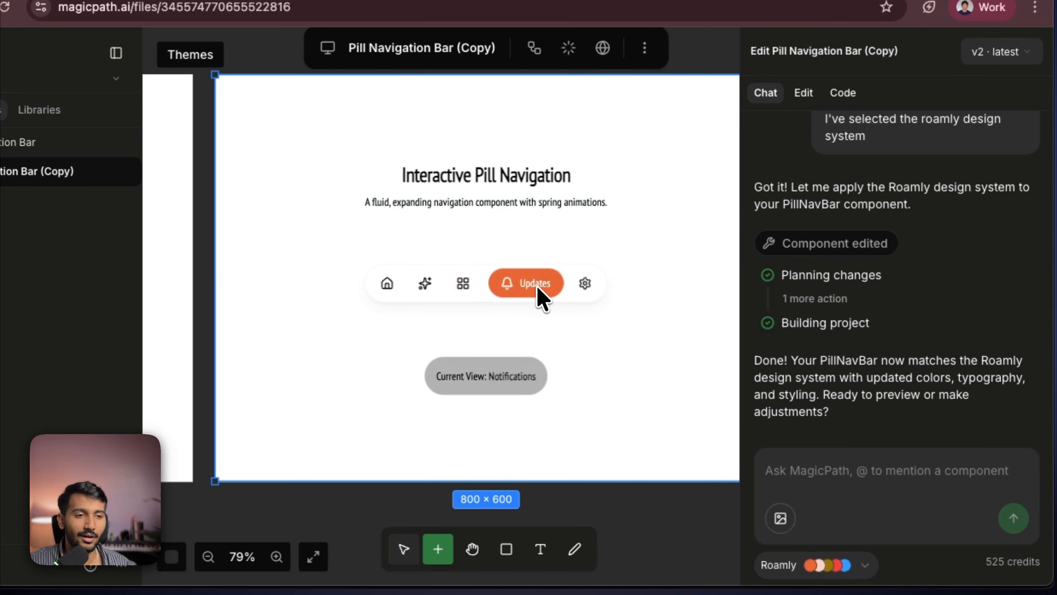
pyautogui.click(582, 285)
pyautogui.scroll(-2, 455, 415)
pyautogui.hscroll(-6, 498, 460)
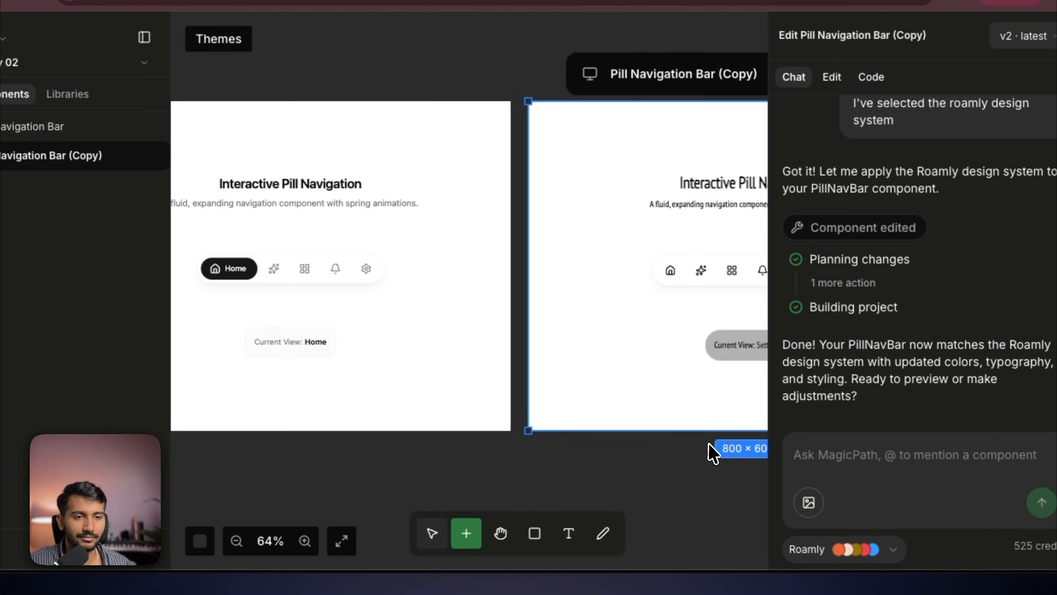
pyautogui.hscroll(-1, 713, 453)
pyautogui.click(676, 270)
pyautogui.click(728, 271)
pyautogui.click(660, 436)
pyautogui.click(770, 268)
pyautogui.click(554, 509)
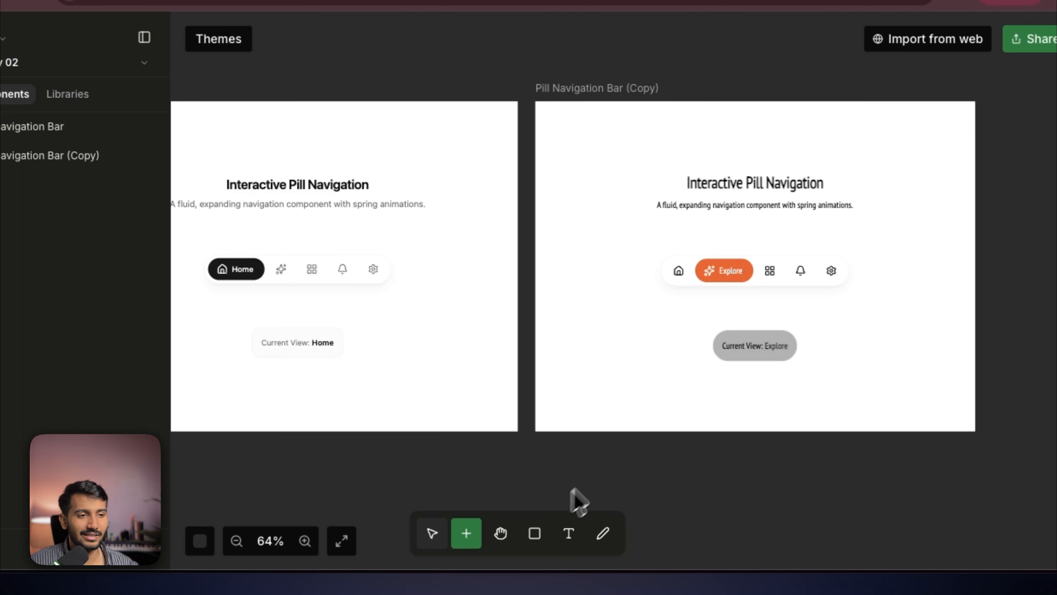
pyautogui.keyDown('ctrl'); pyautogui.scroll(-3, 321, 432); pyautogui.keyUp('ctrl')
pyautogui.hscroll(3, 538, 472)
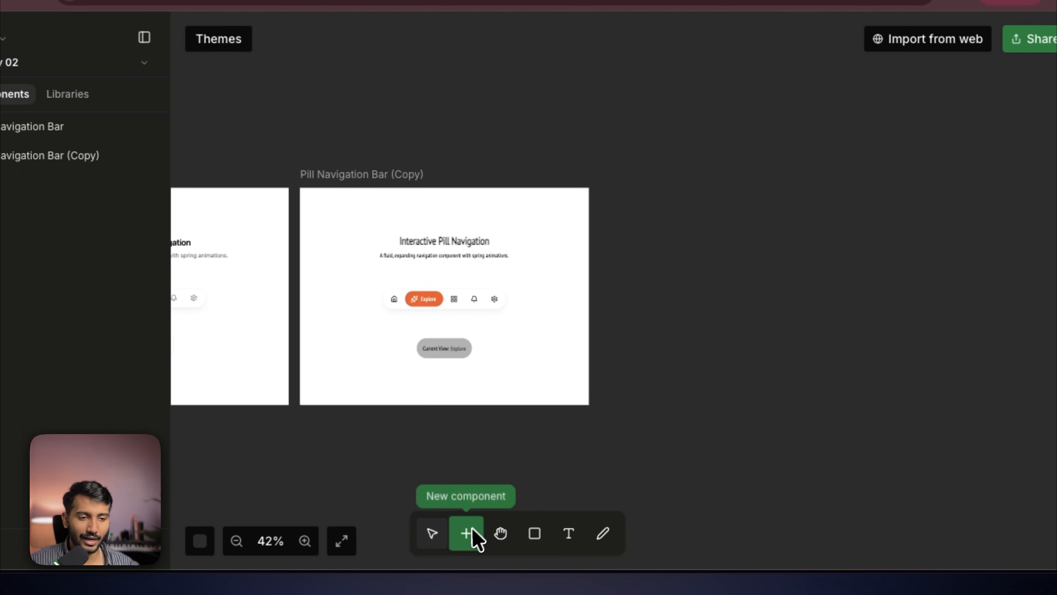
# - Create a new component by asking the AI for an event card "Hotel stay card"
pyautogui.click(466, 533)
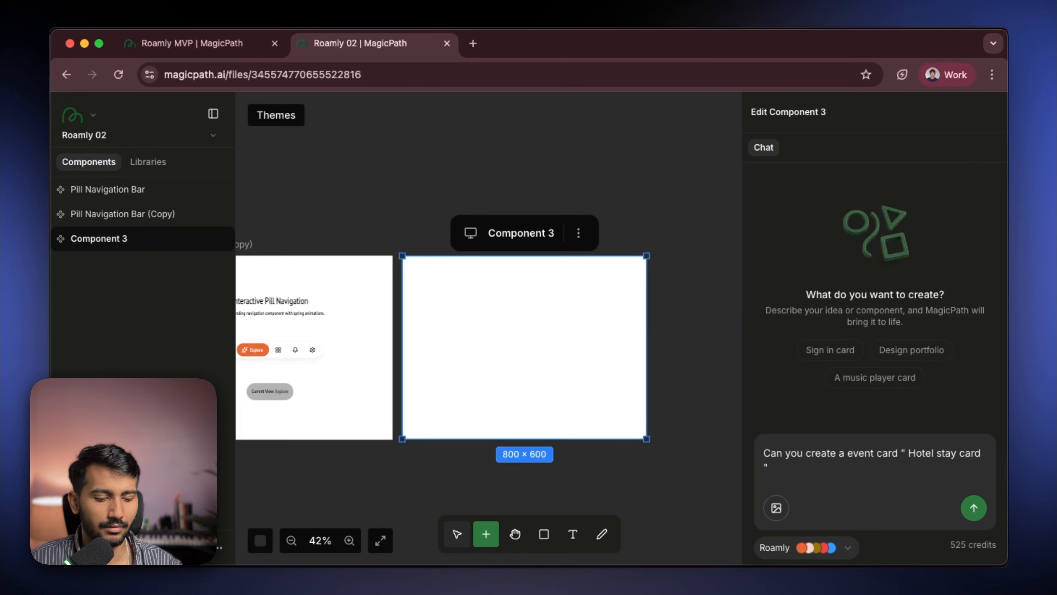
pyautogui.press('Return')
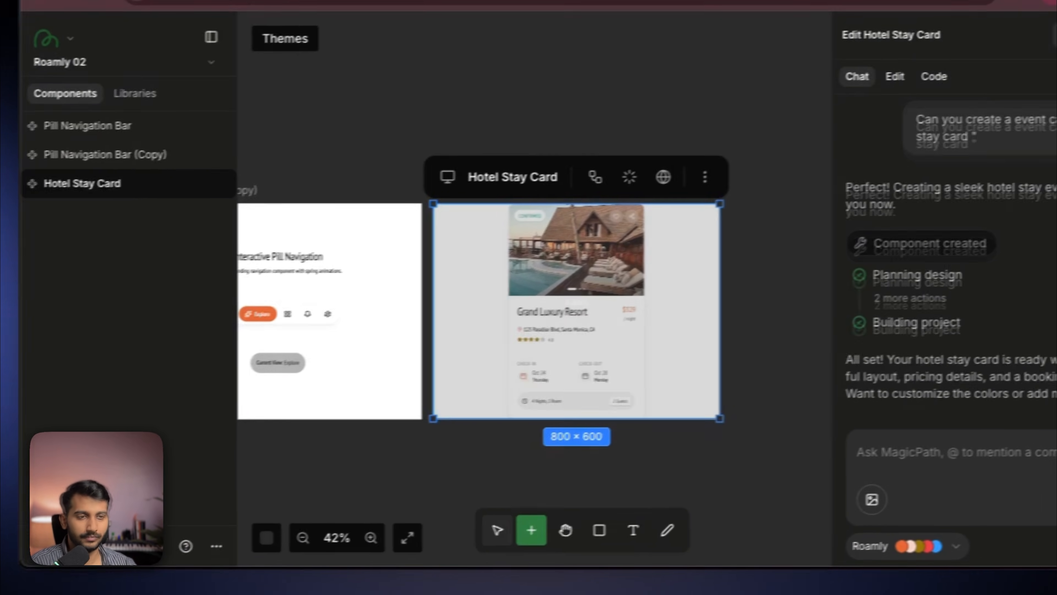
# - Resize the Hotel Stay Card frame and switch it to the Browser preset of 1440 × 1024
pyautogui.click(463, 469)
pyautogui.click(600, 423)
pyautogui.hotkey('shift', '2')
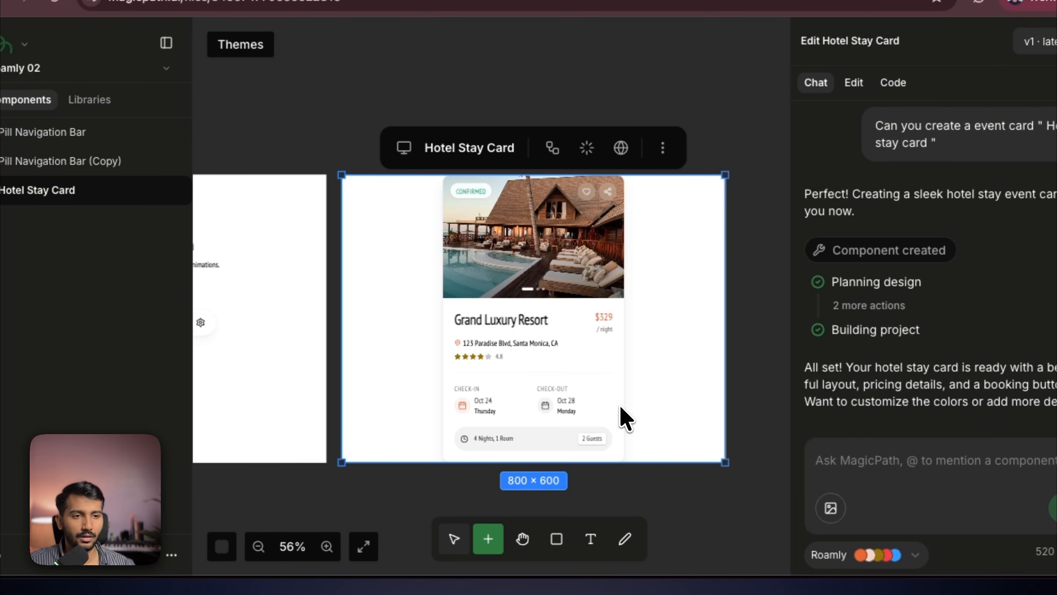
pyautogui.scroll(-3, 691, 521)
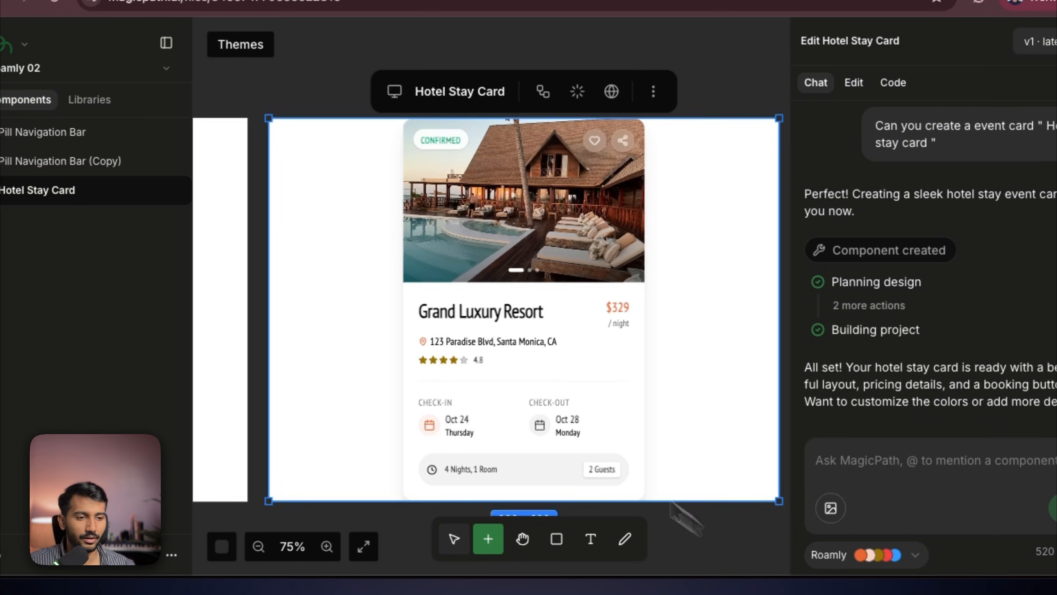
pyautogui.moveTo(675, 444); pyautogui.dragTo(707, 485)
pyautogui.click(355, 107)
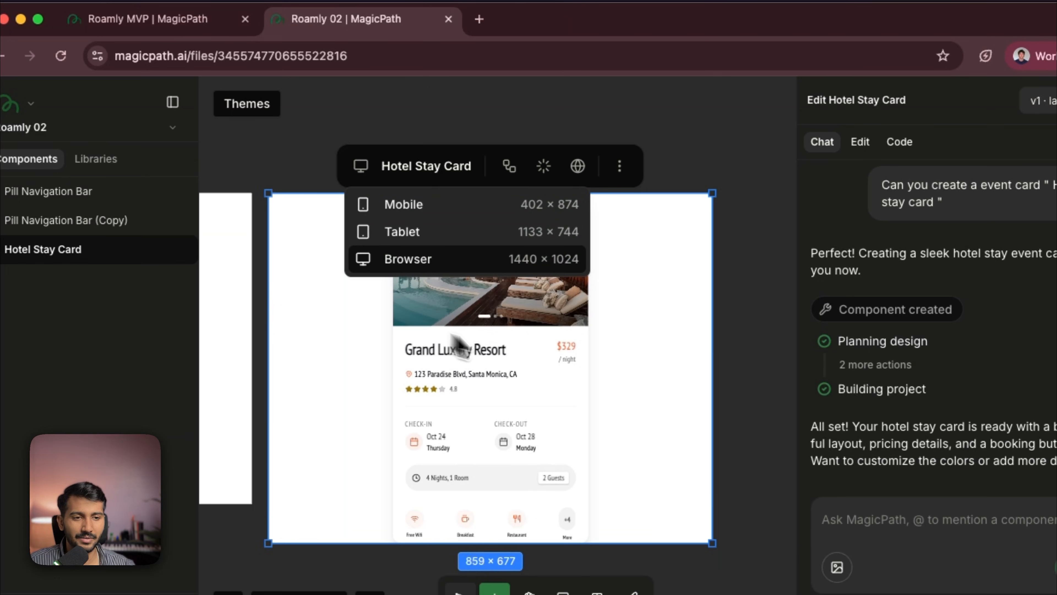
pyautogui.click(403, 259)
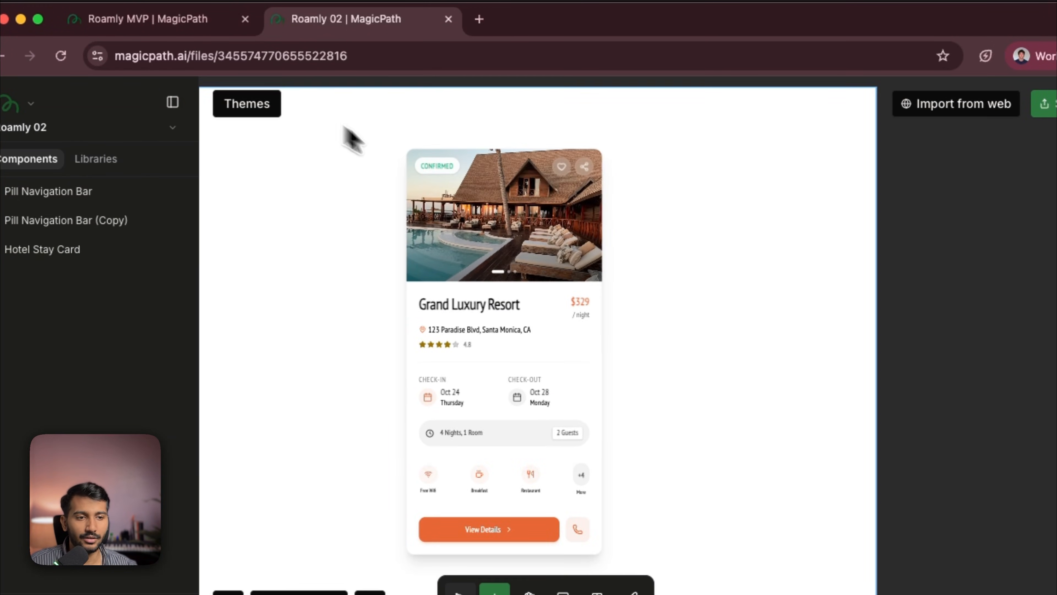
pyautogui.moveTo(656, 289); pyautogui.dragTo(620, 265)
pyautogui.scroll(3, 621, 237)
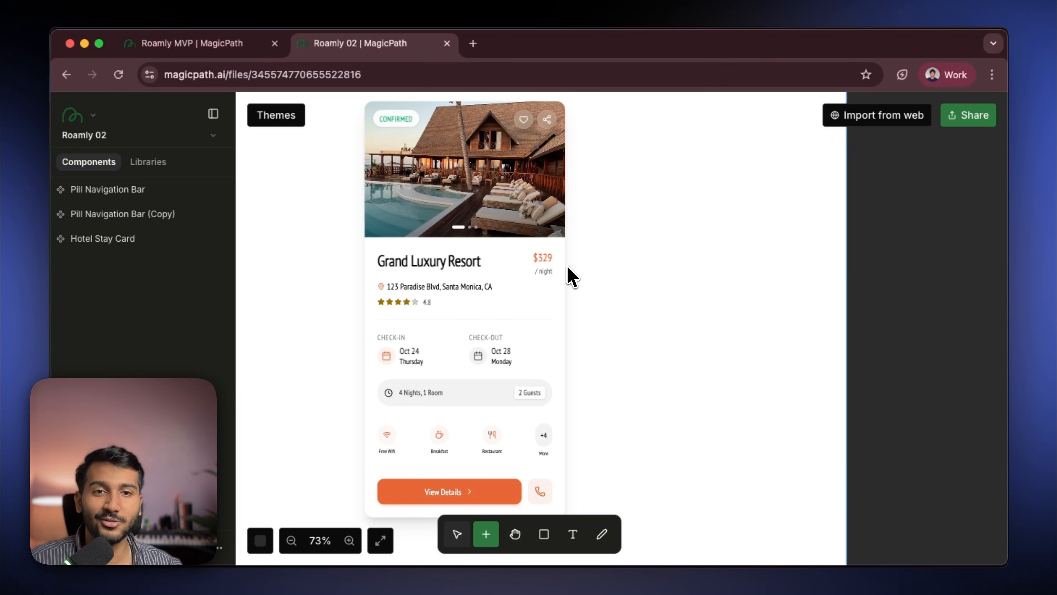
# - Compare against the Hotel Listing Card in the Roamly MVP file, then return to Roamly 02
pyautogui.click(195, 43)
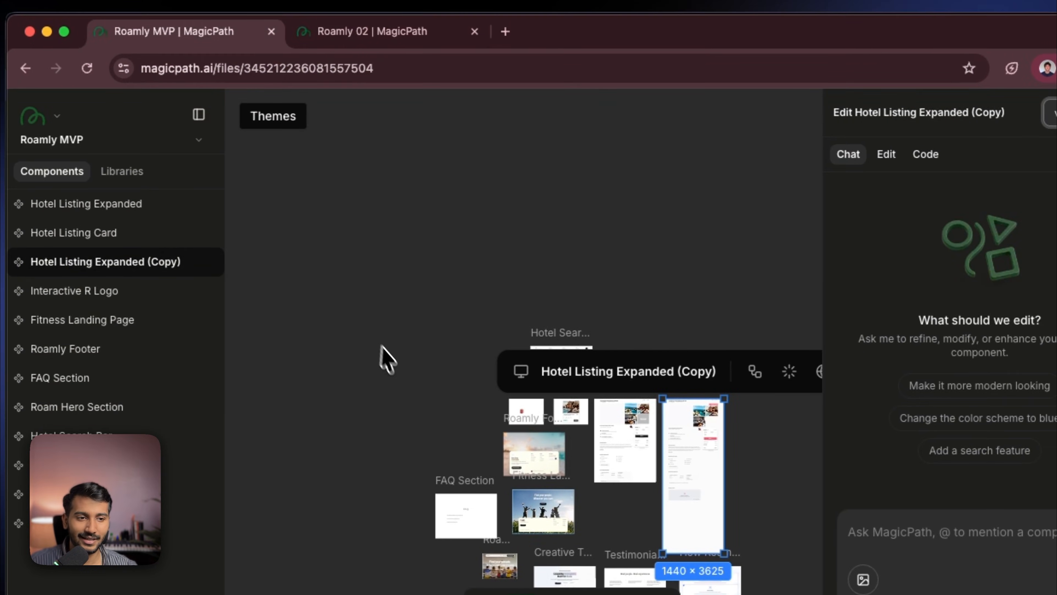
pyautogui.click(382, 346)
pyautogui.scroll(10, 564, 401)
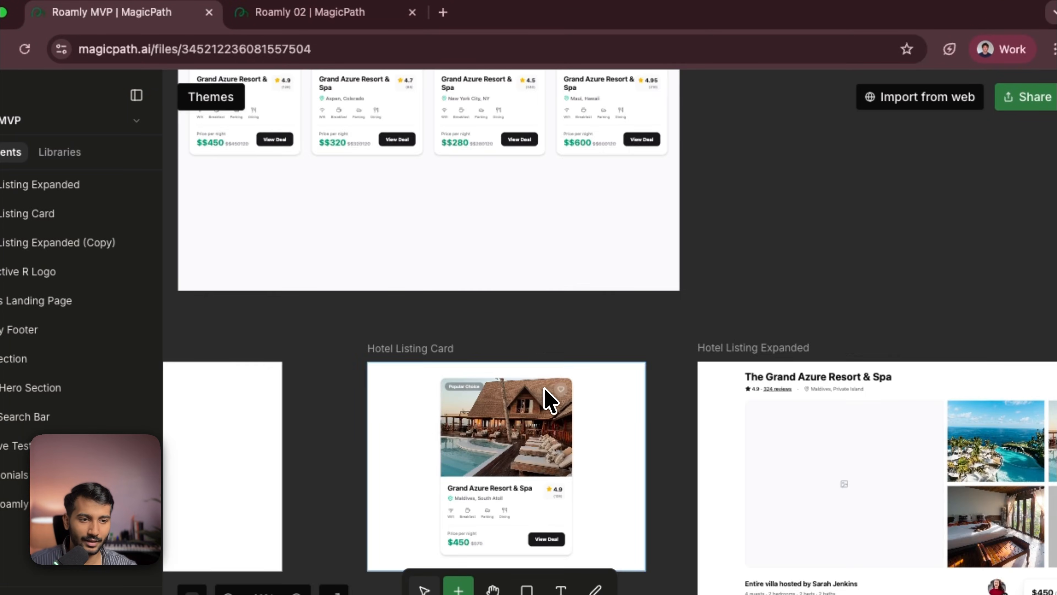
pyautogui.scroll(10, 548, 399)
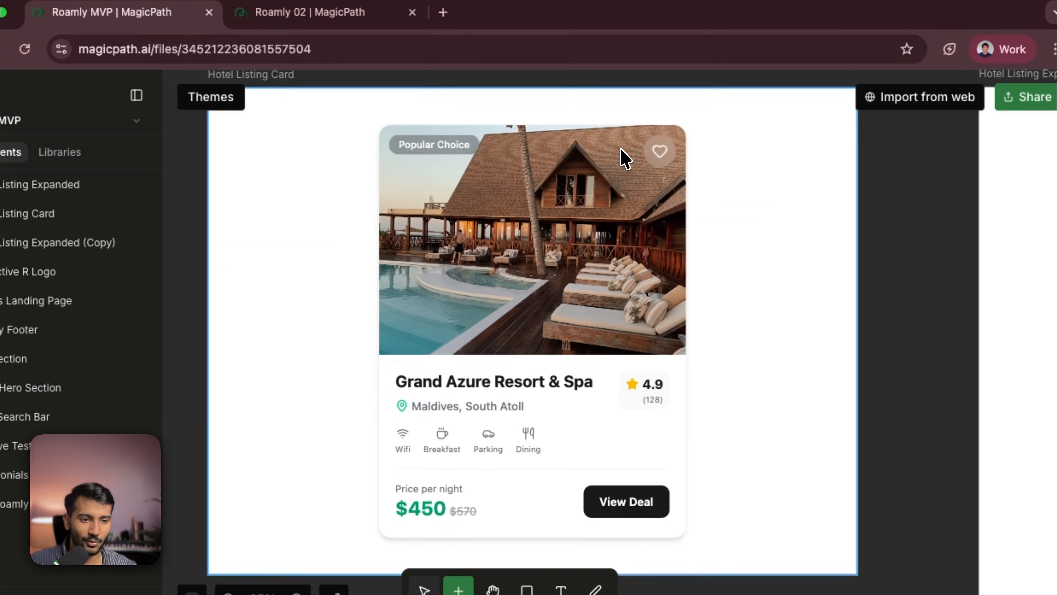
pyautogui.click(359, 149)
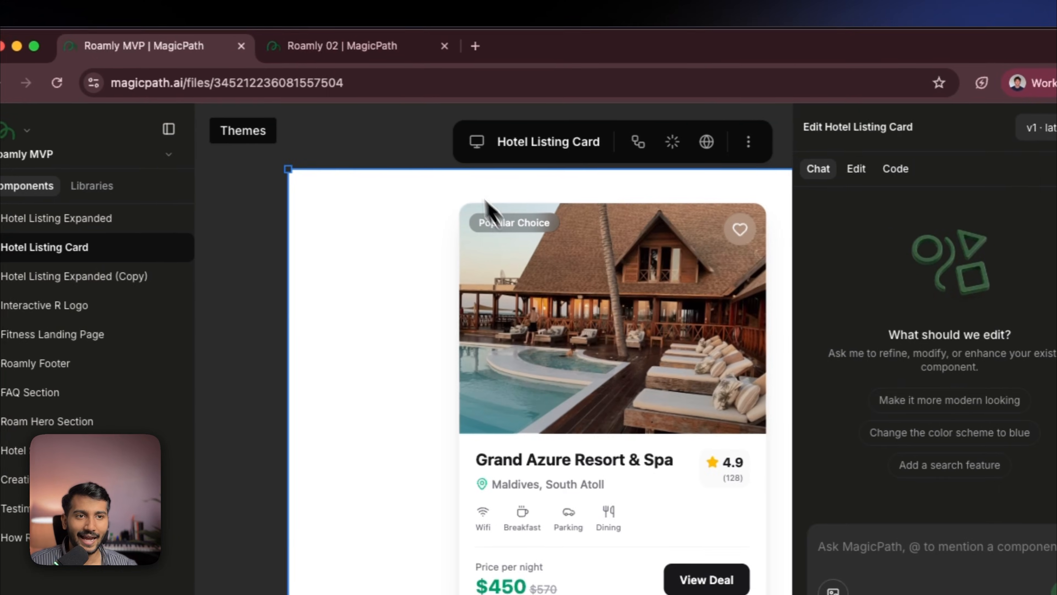
pyautogui.click(307, 40)
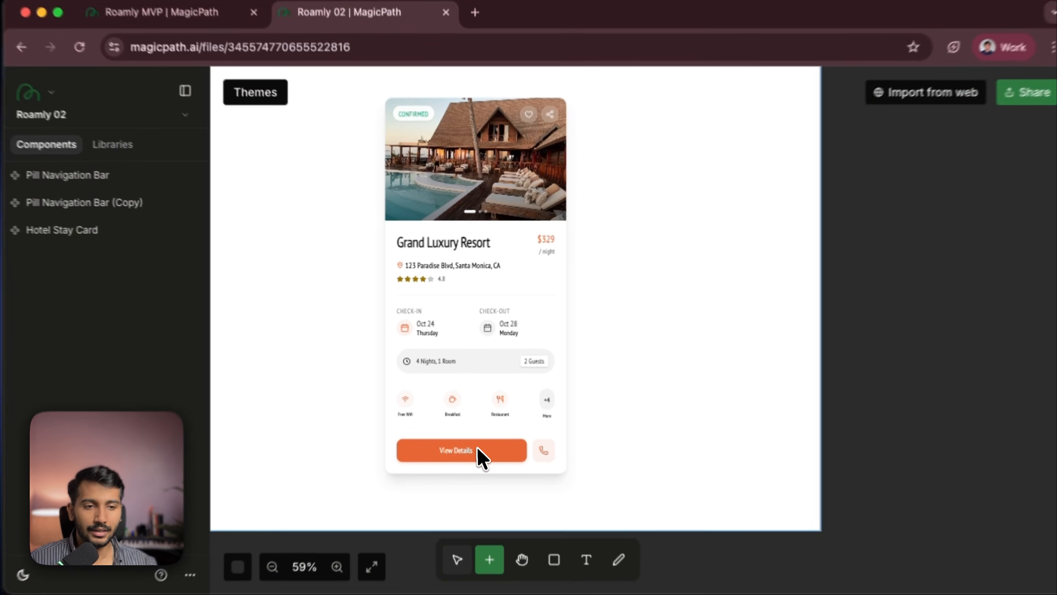
# - Open the theme manager from the Hotel Stay Card and load the Roamly theme
pyautogui.click(489, 452)
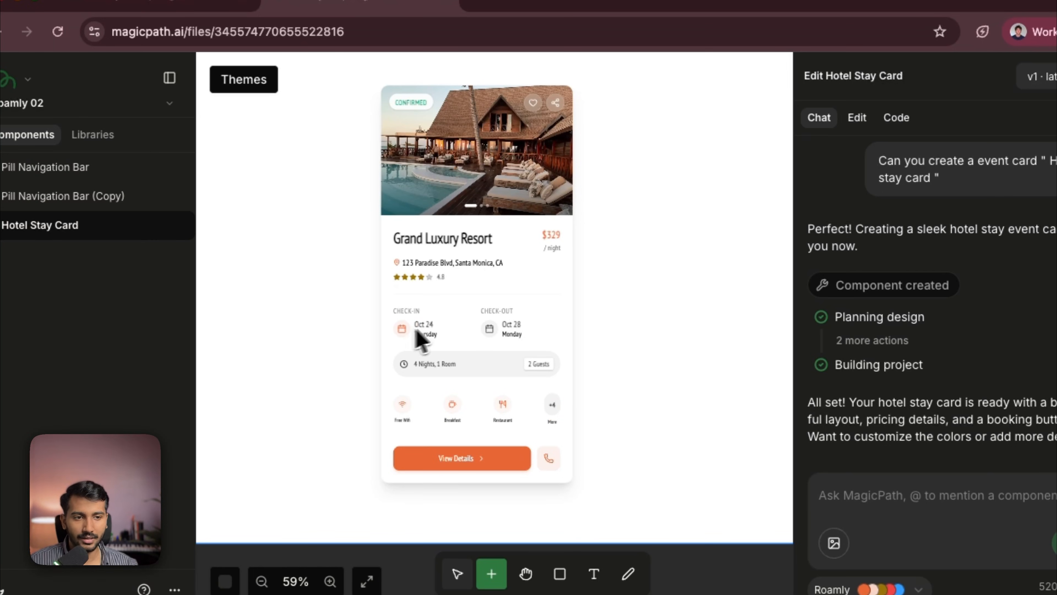
pyautogui.scroll(5, 442, 277)
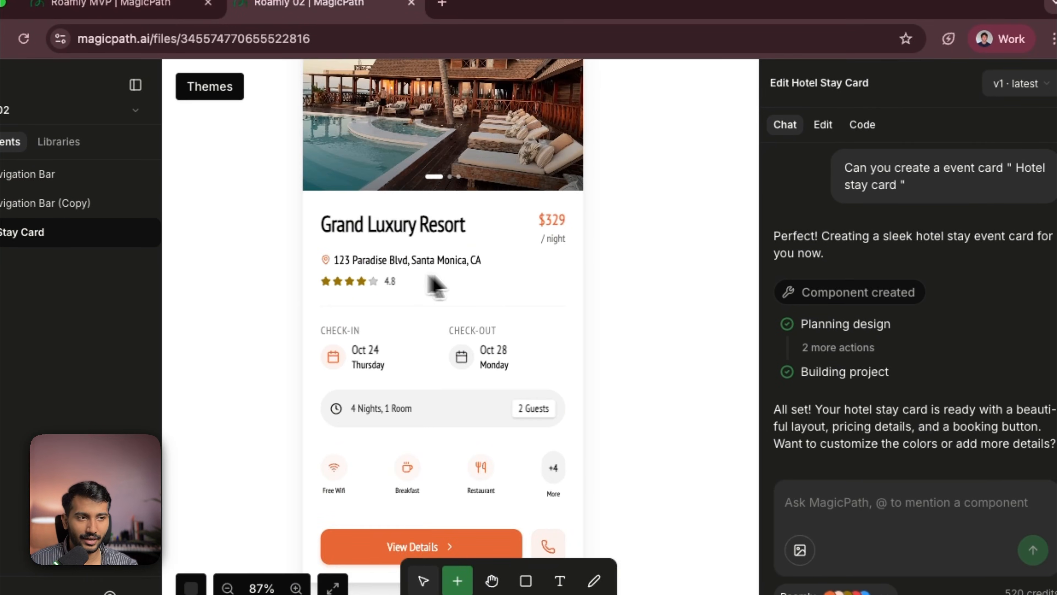
pyautogui.click(836, 590)
pyautogui.click(841, 568)
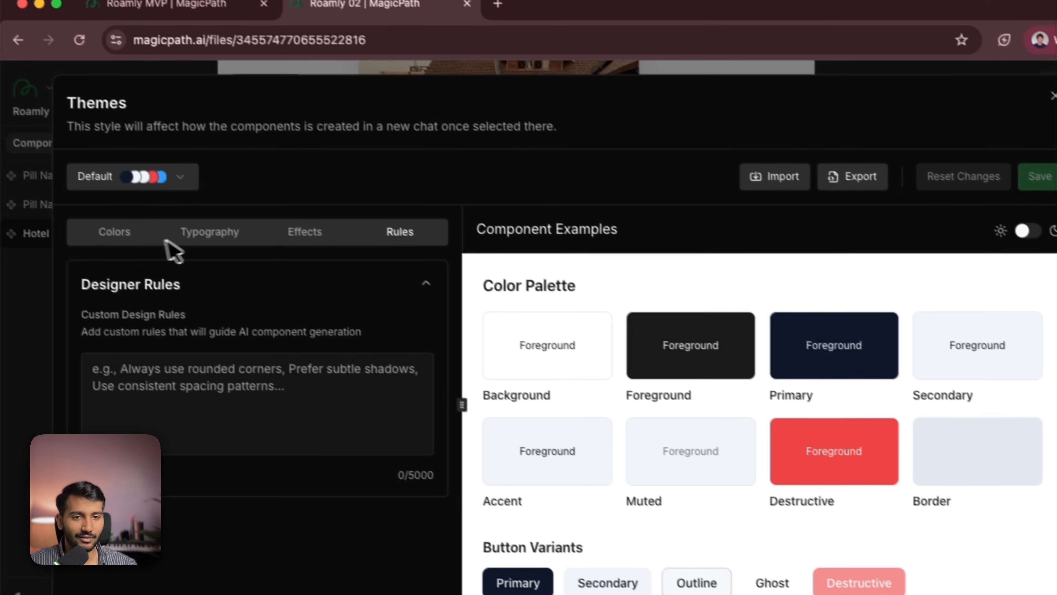
pyautogui.click(83, 193)
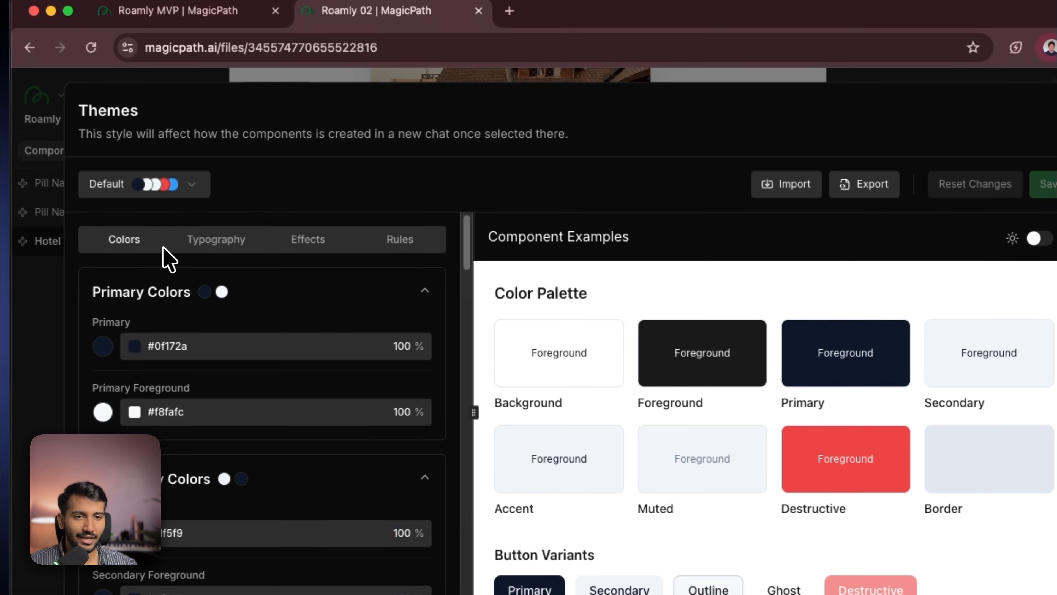
pyautogui.click(148, 186)
pyautogui.click(164, 283)
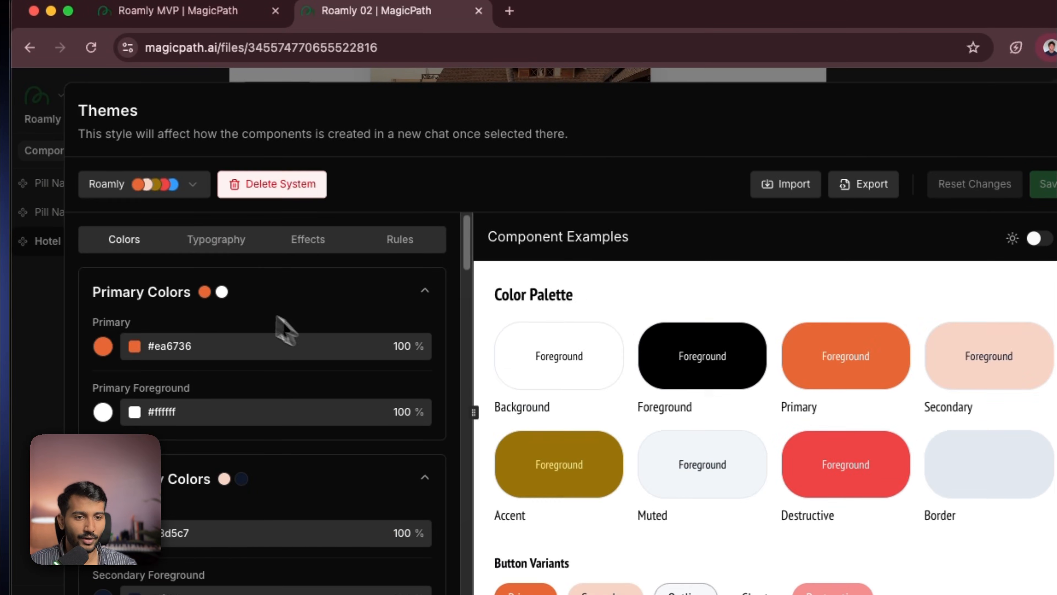
# - Export the Roamly theme and copy its index.css theme code, then close the dialogs
pyautogui.click(851, 188)
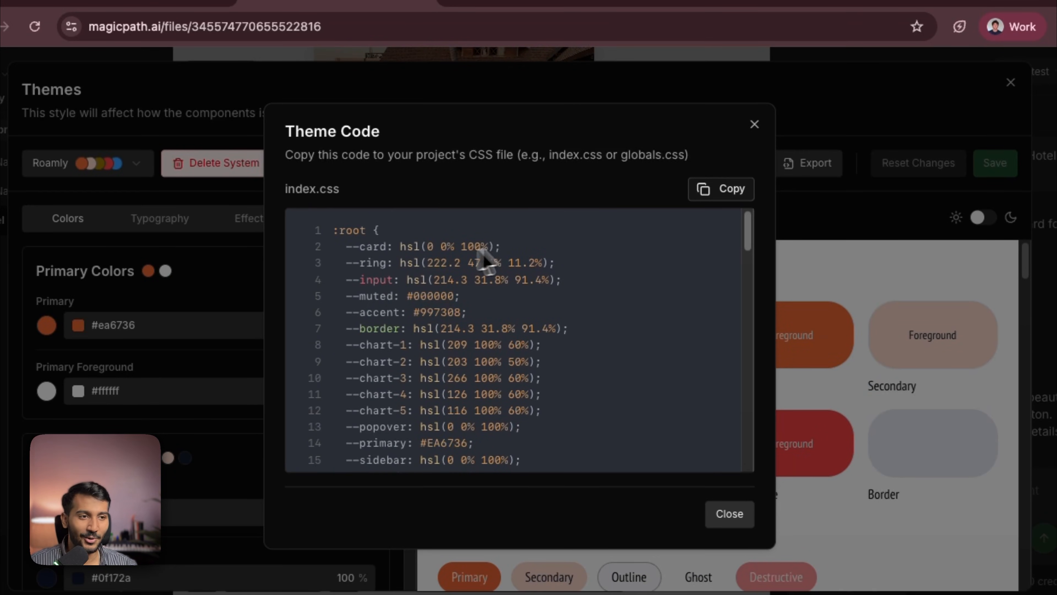
pyautogui.click(735, 202)
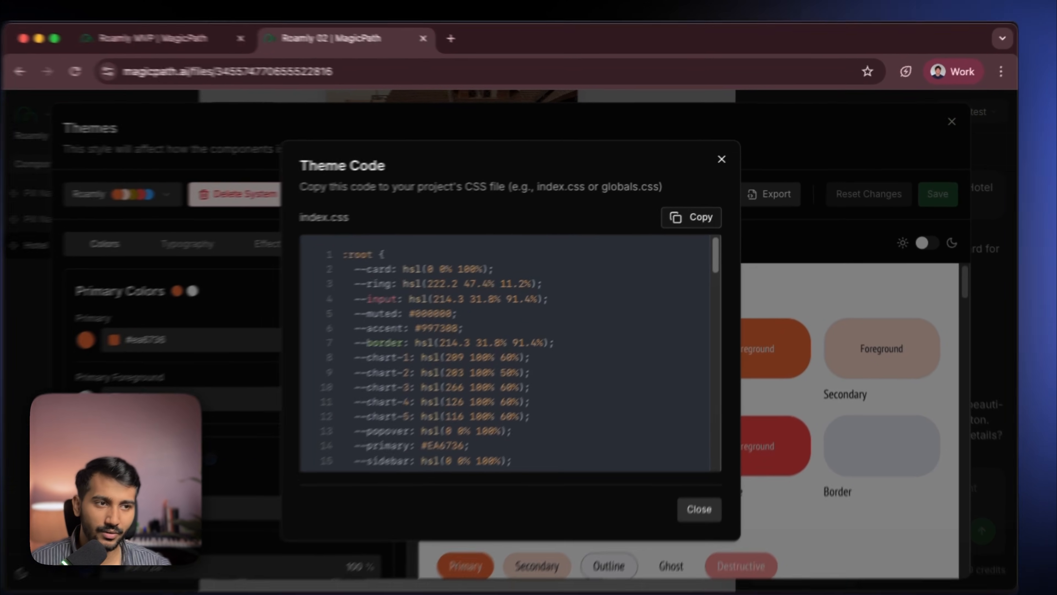
pyautogui.click(728, 157)
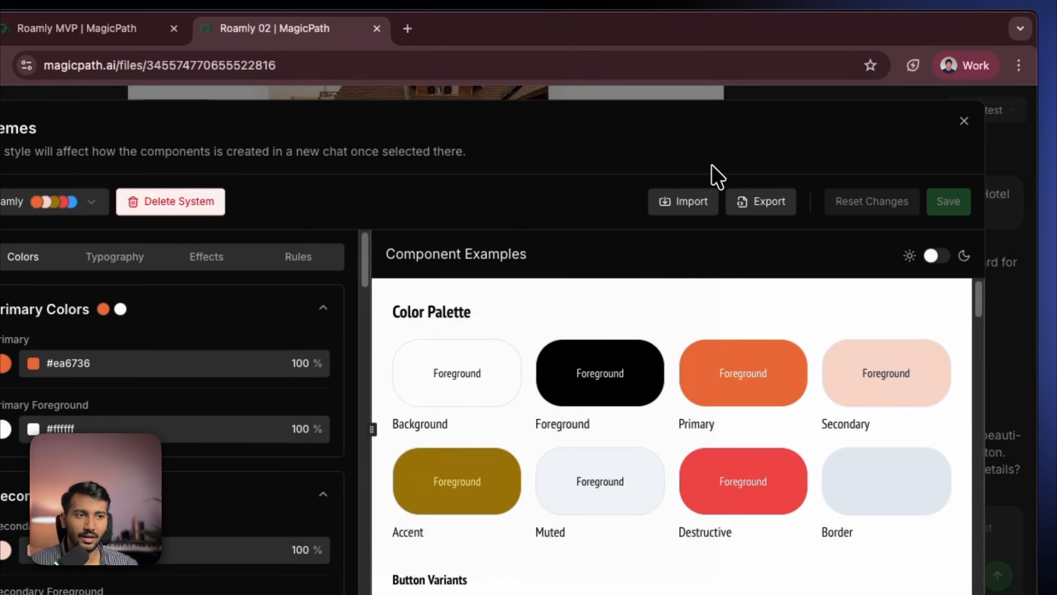
pyautogui.click(962, 121)
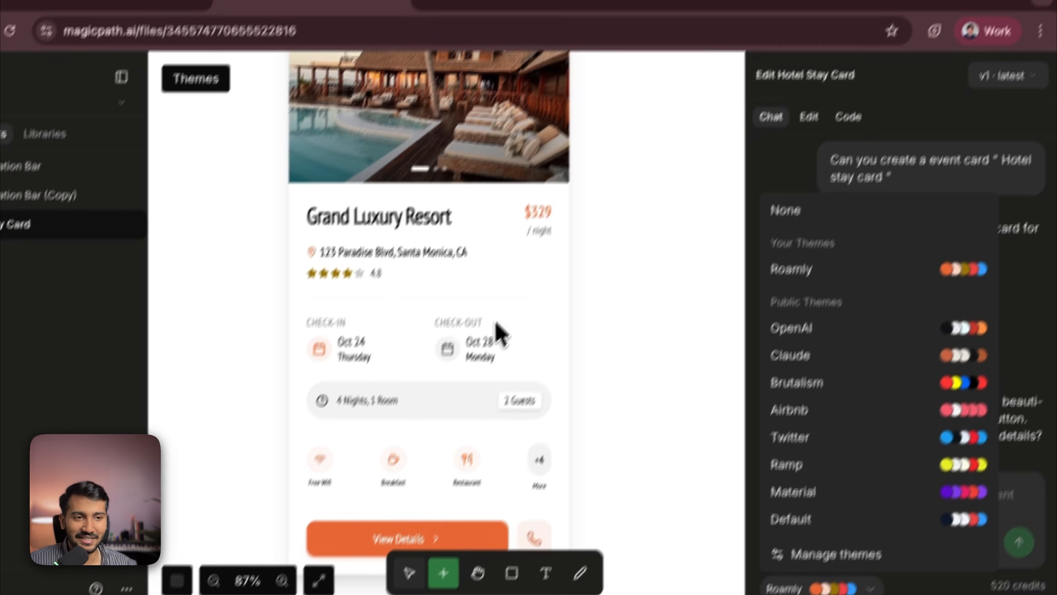
pyautogui.scroll(-6, 488, 337)
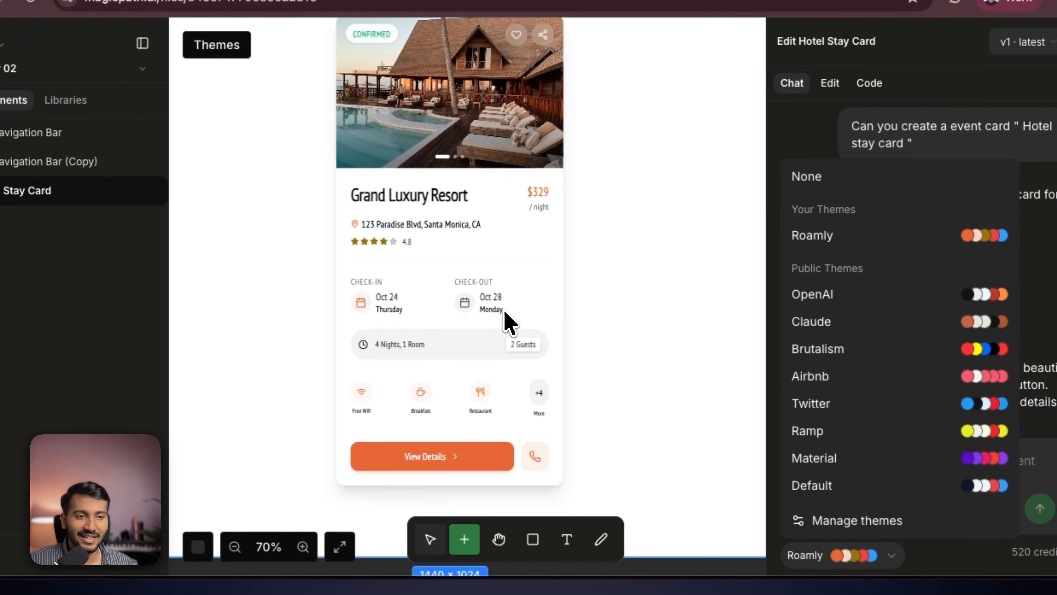
pyautogui.click(652, 504)
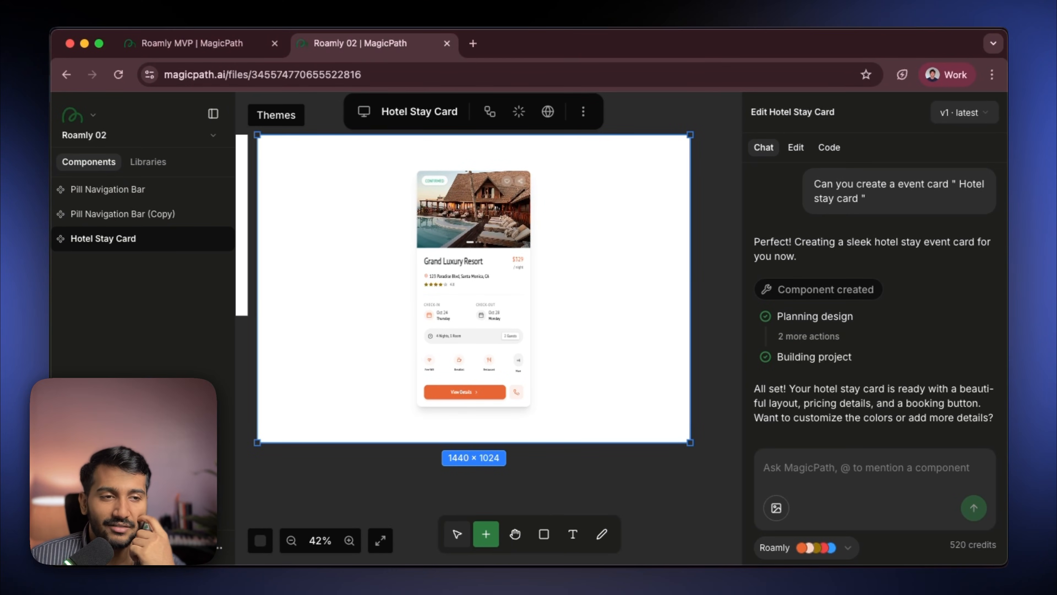
pyautogui.click(487, 481)
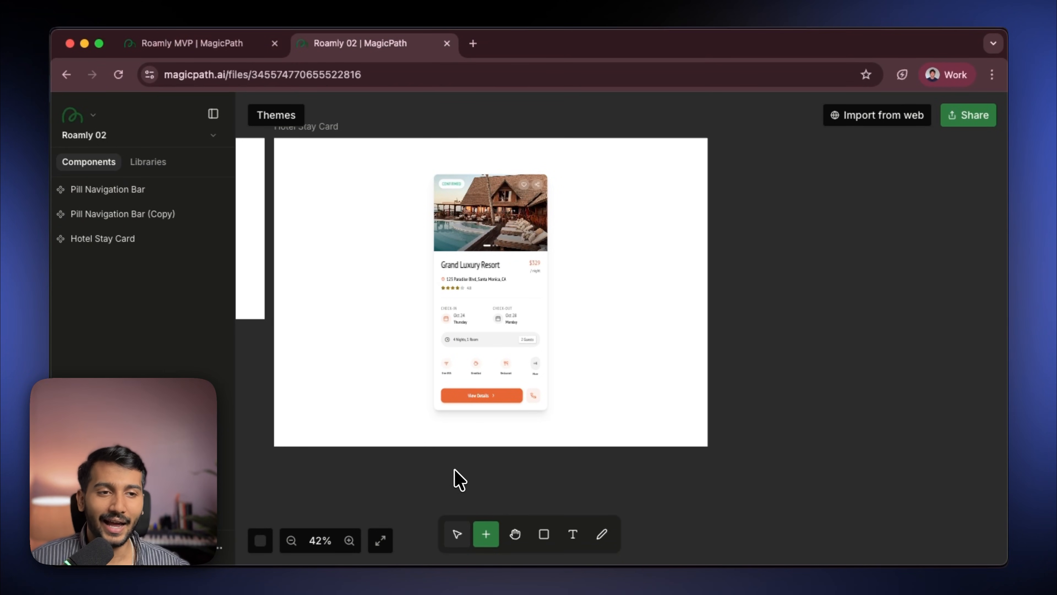
# - Browse the Hotel Listing Expanded and Hotel Search Bar components in the Roamly MVP file, then return to Roamly 02
pyautogui.click(489, 376)
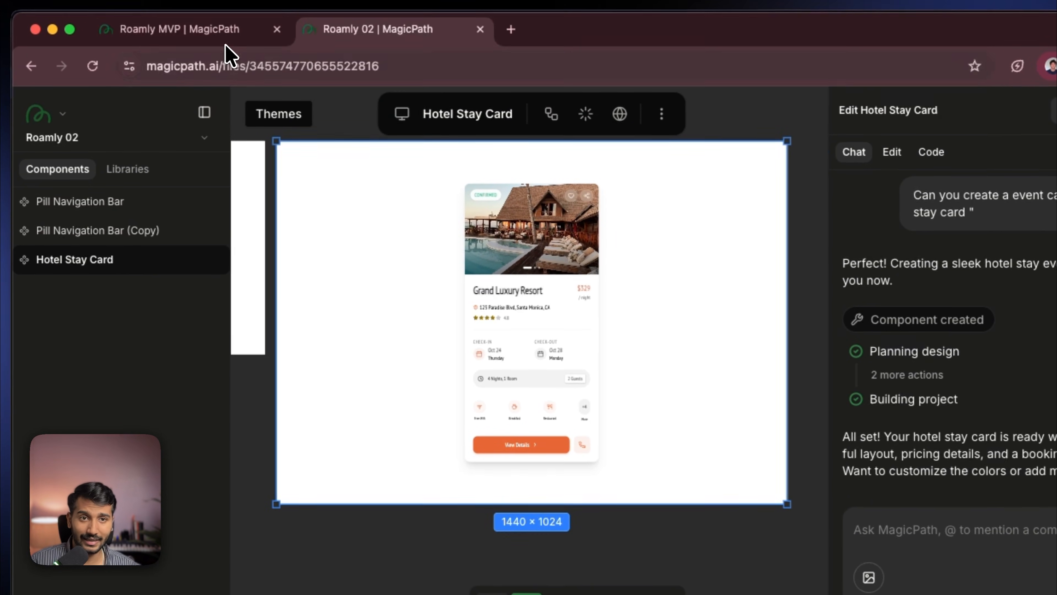
pyautogui.click(227, 40)
pyautogui.scroll(-5, 406, 323)
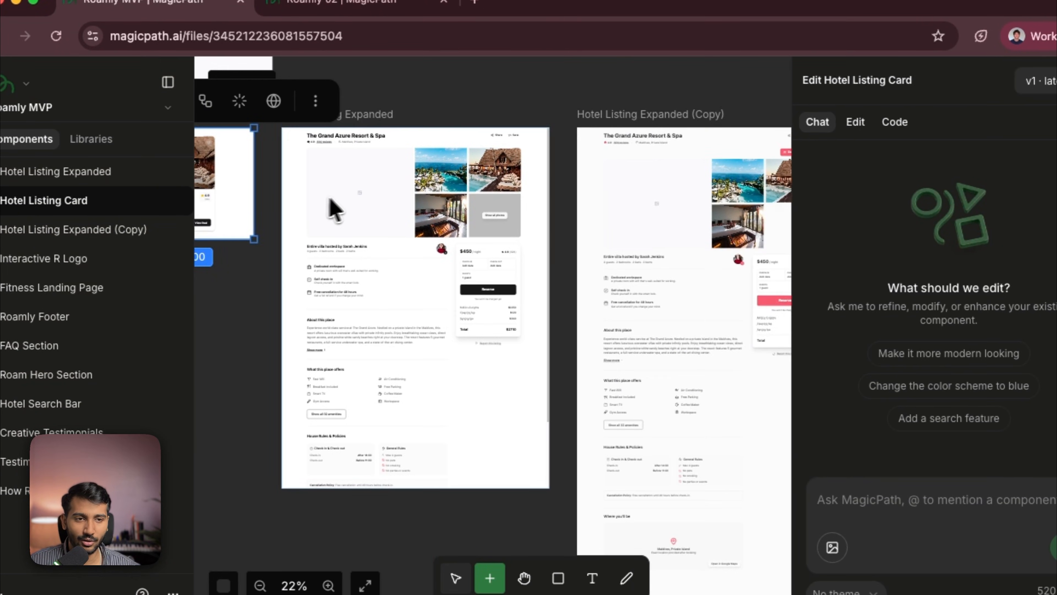
pyautogui.click(337, 211)
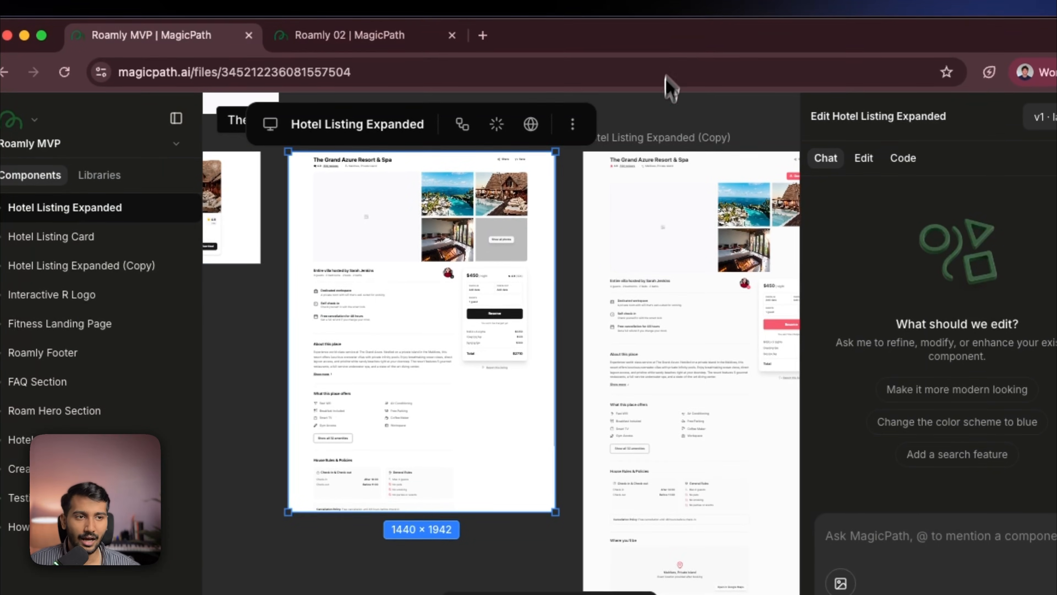
pyautogui.moveTo(639, 83); pyautogui.dragTo(427, 85)
pyautogui.scroll(-5, 595, 220)
pyautogui.moveTo(452, 461); pyautogui.dragTo(669, 522)
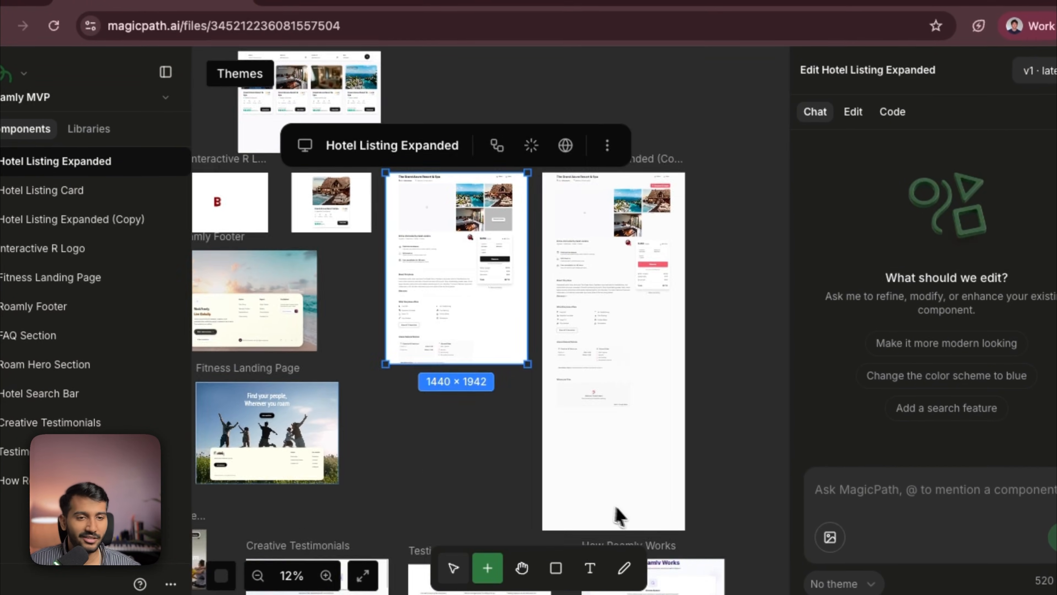
pyautogui.click(499, 328)
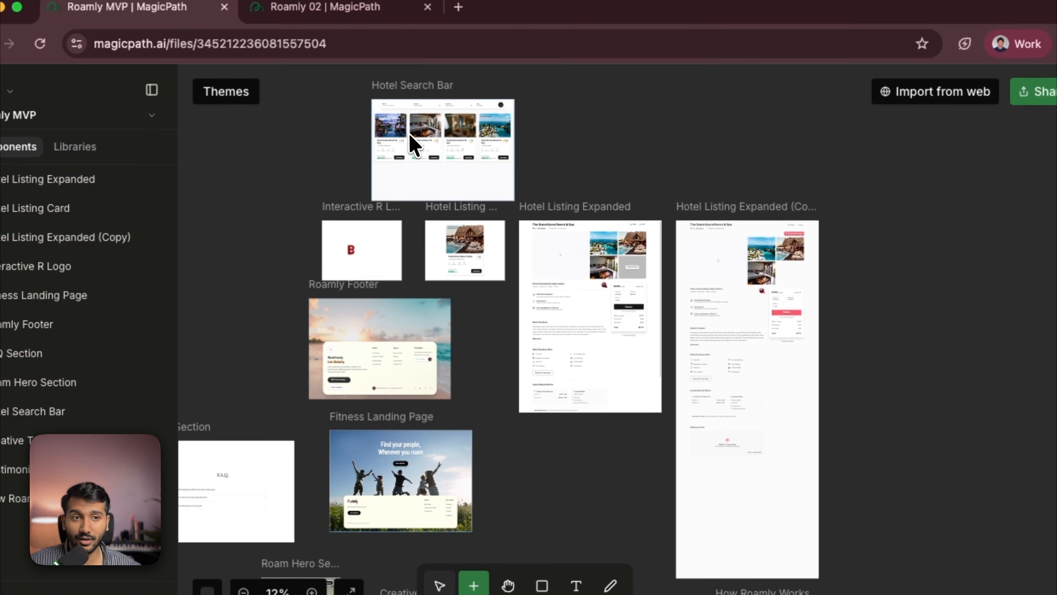
pyautogui.click(447, 91)
pyautogui.scroll(10, 472, 135)
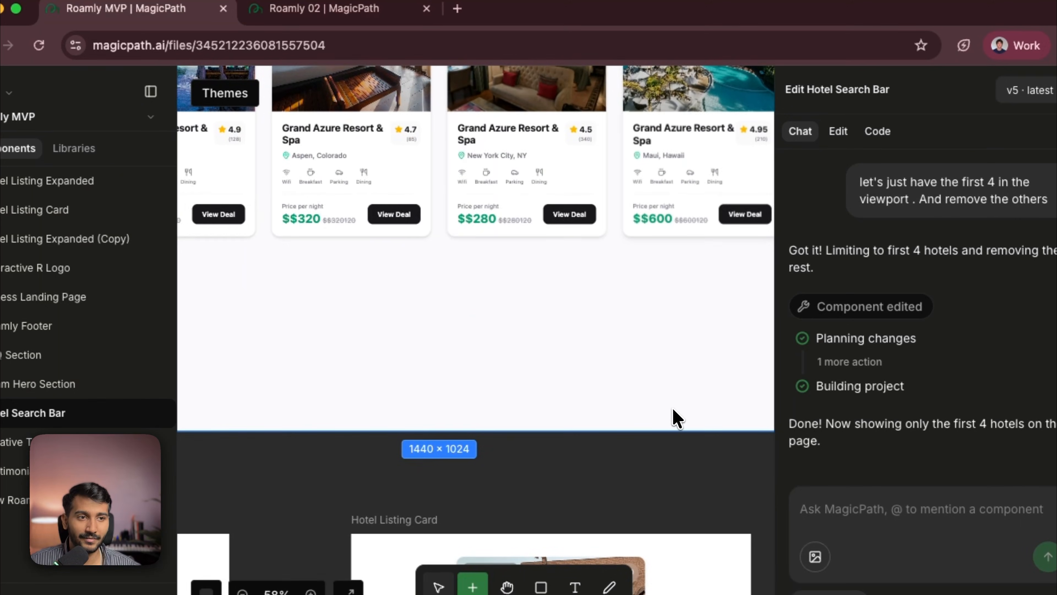
pyautogui.scroll(-2, 551, 458)
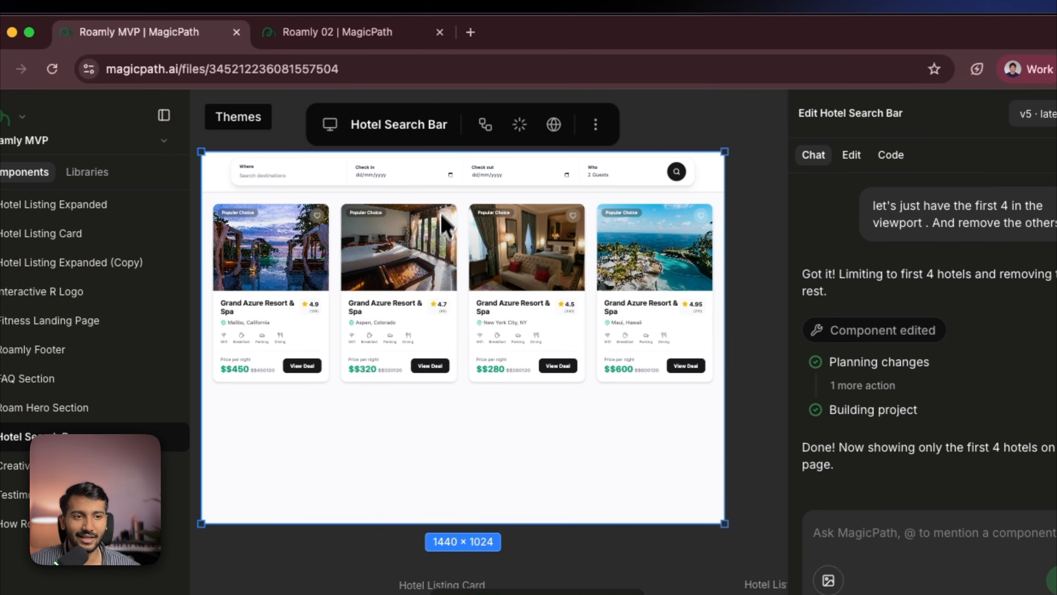
pyautogui.scroll(-2, 455, 175)
pyautogui.scroll(1, 447, 174)
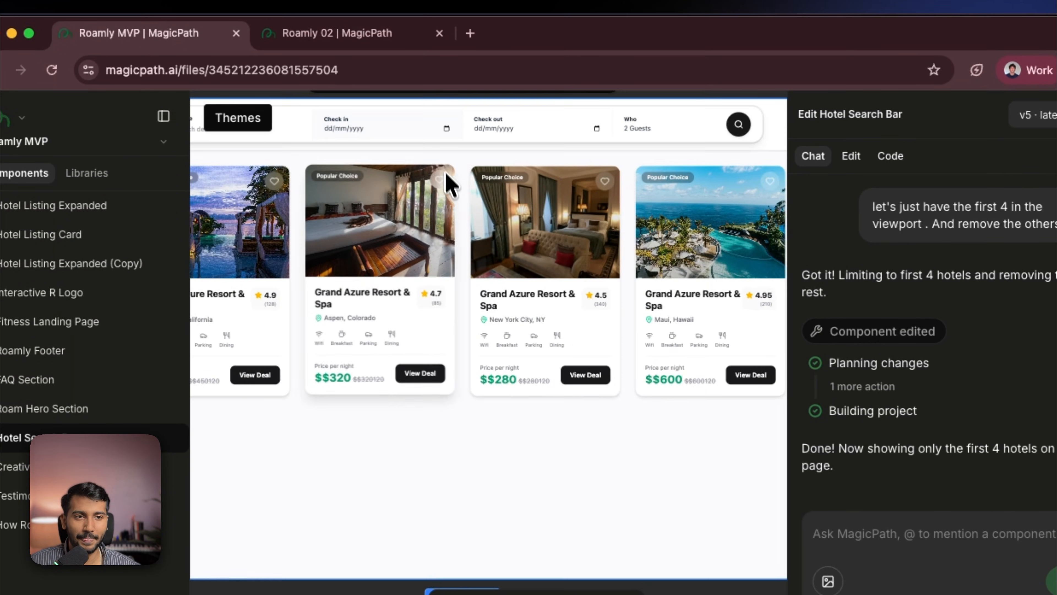
pyautogui.scroll(-2, 435, 166)
pyautogui.click(571, 171)
pyautogui.click(678, 132)
pyautogui.click(335, 40)
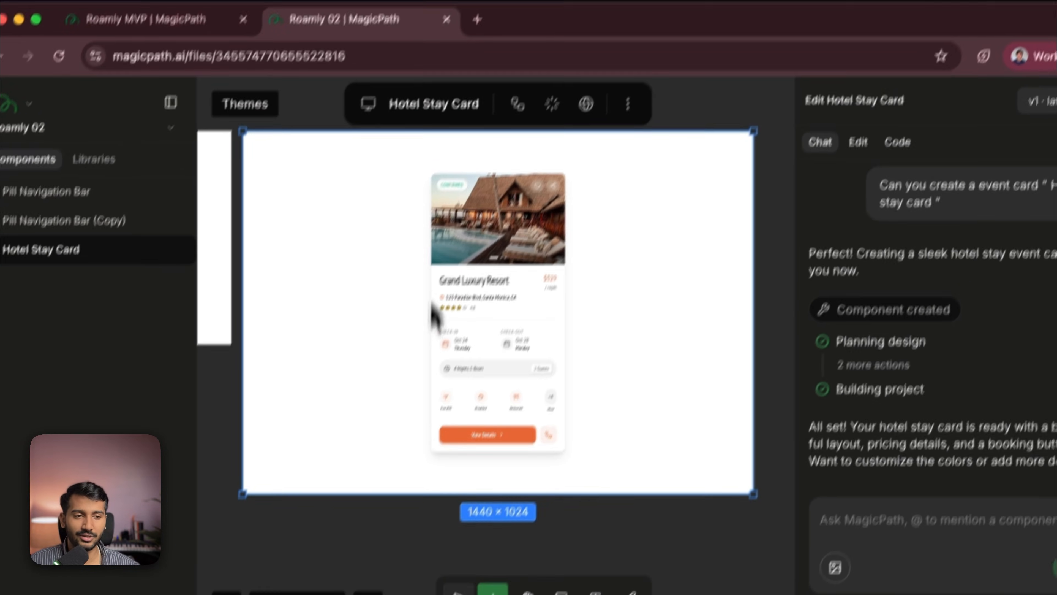
# - Add a new blank component frame to the Roamly 02 canvas
pyautogui.scroll(-2, 423, 323)
pyautogui.moveTo(365, 501); pyautogui.dragTo(298, 453)
pyautogui.moveTo(331, 390); pyautogui.dragTo(331, 390)
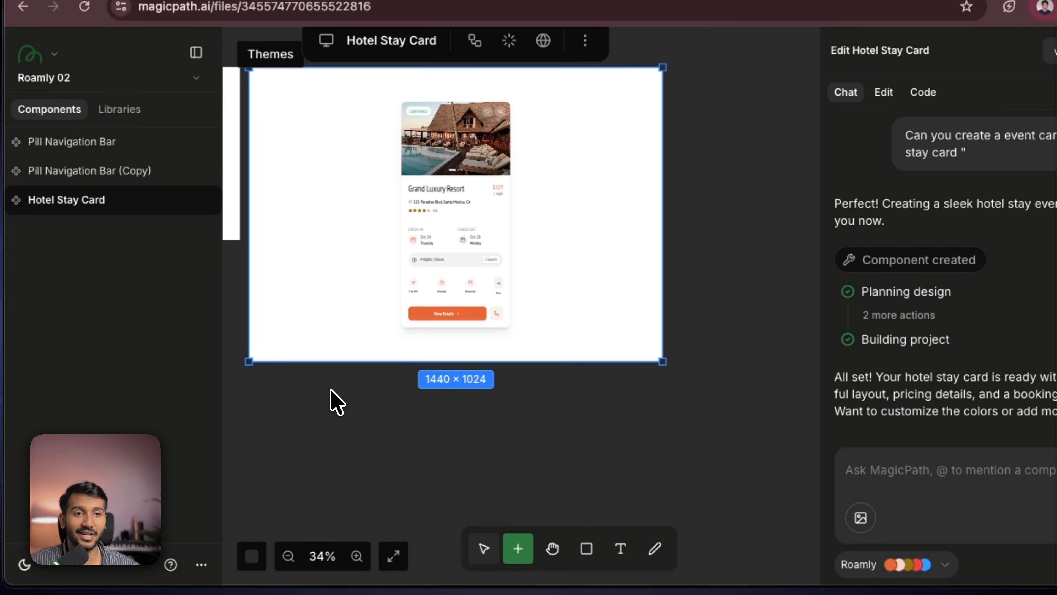
pyautogui.click(366, 391)
pyautogui.scroll(-2, 377, 396)
pyautogui.scroll(1, 377, 396)
pyautogui.click(522, 555)
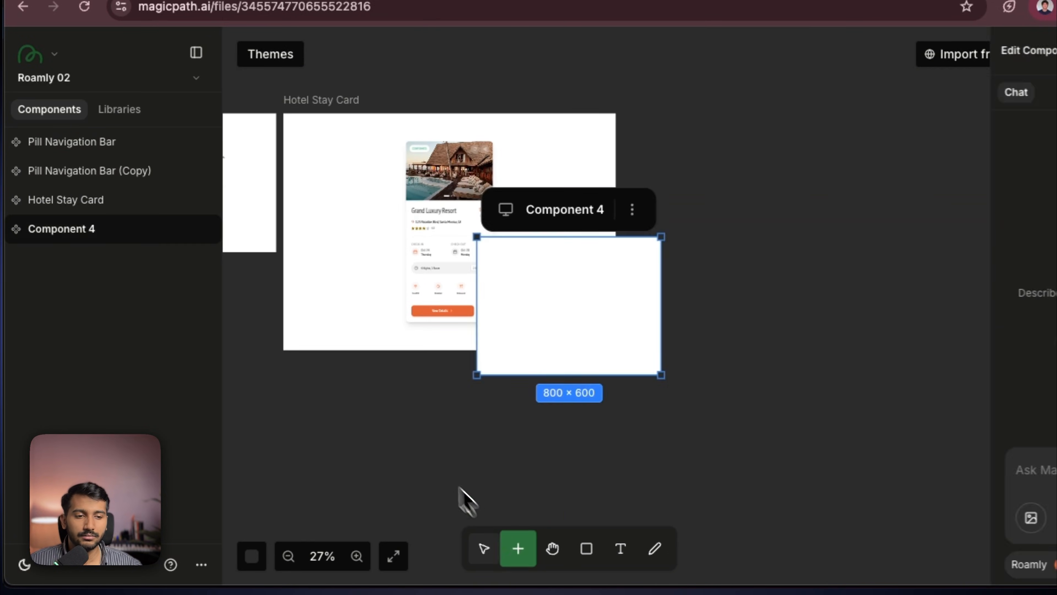
# - Reposition the new Component 4 frame to sit beside the Hotel Stay Card
pyautogui.hscroll(6, 274, 458)
pyautogui.moveTo(291, 228); pyautogui.dragTo(468, 141)
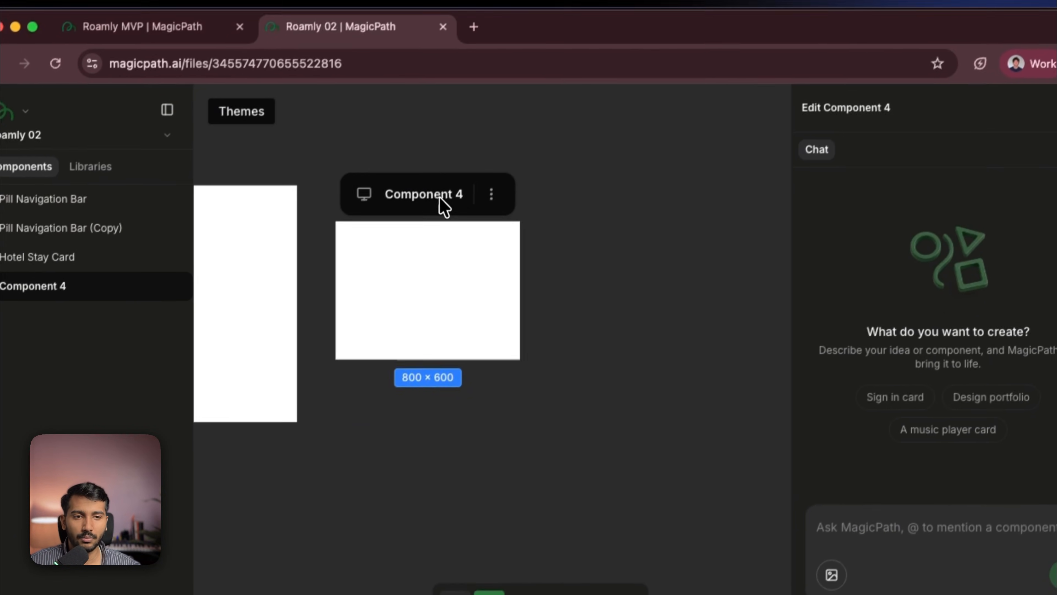
pyautogui.moveTo(443, 204); pyautogui.dragTo(428, 170)
pyautogui.scroll(5, 452, 222)
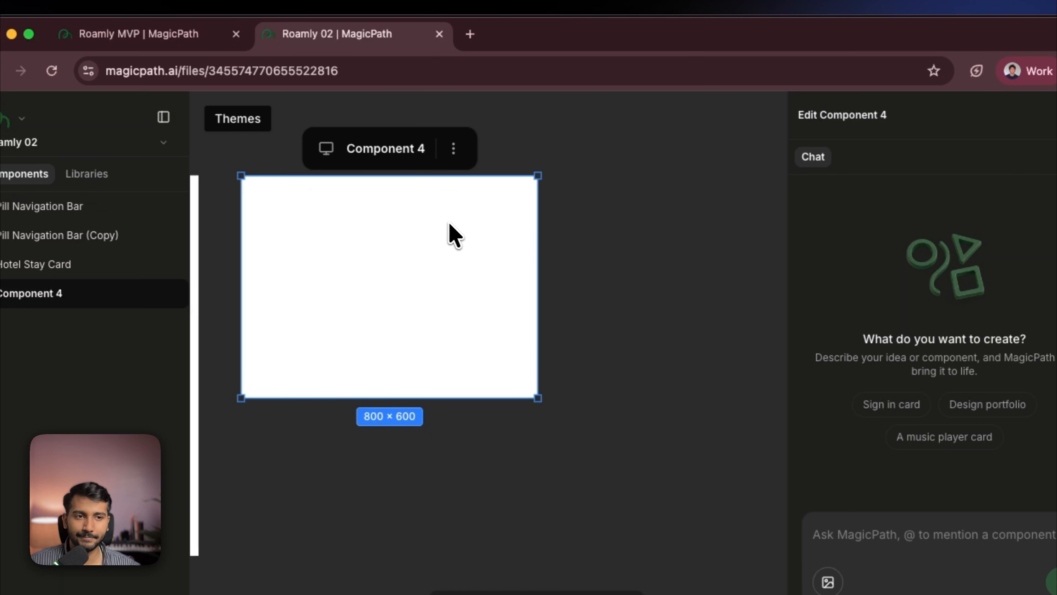
pyautogui.hscroll(-1, 591, 266)
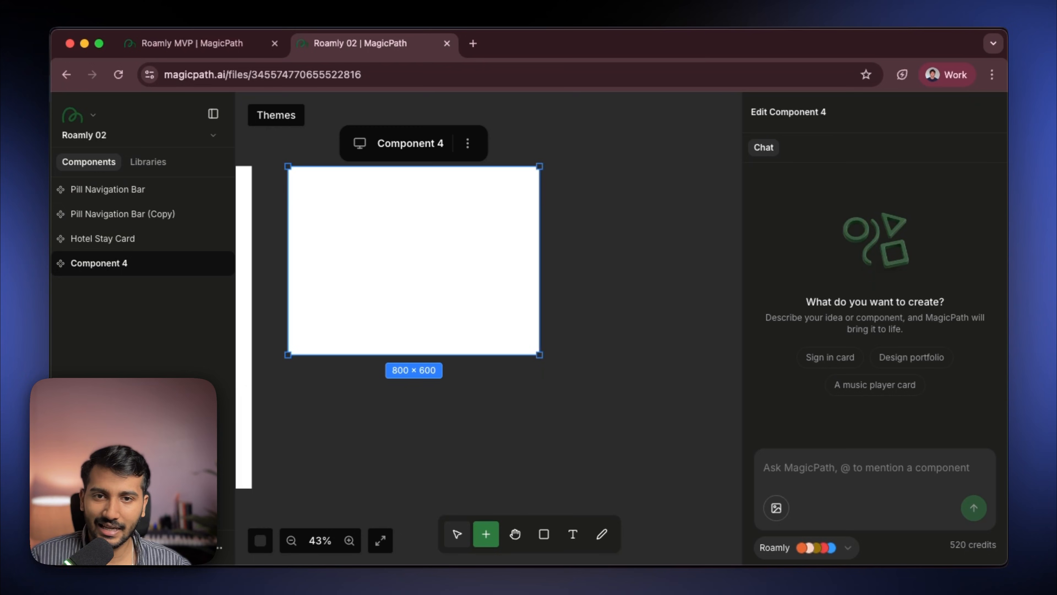
pyautogui.moveTo(441, 234); pyautogui.dragTo(704, 222)
pyautogui.moveTo(349, 255); pyautogui.dragTo(421, 221)
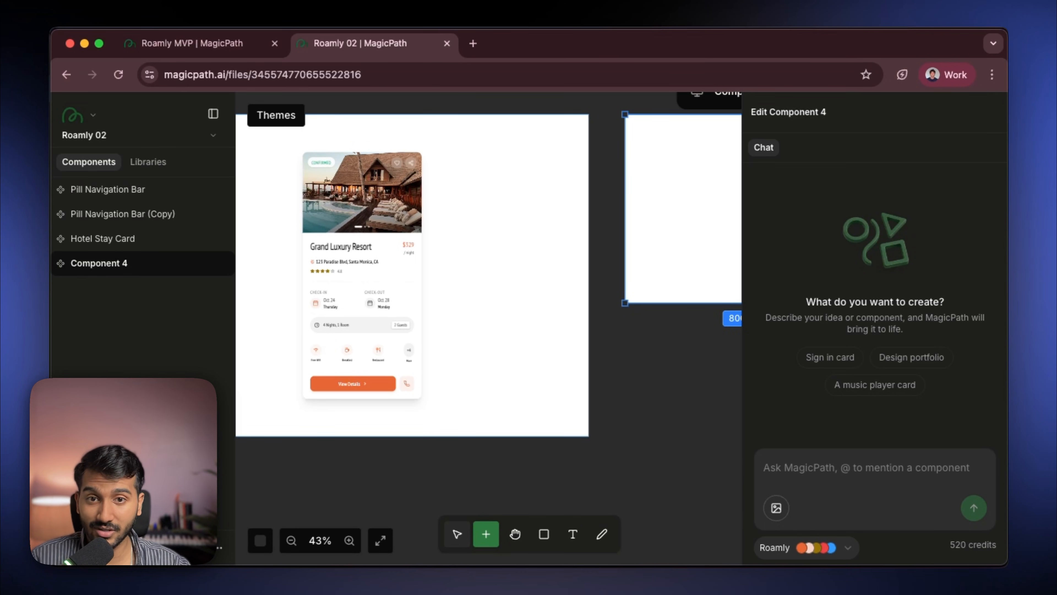
pyautogui.hscroll(3, 607, 318)
pyautogui.moveTo(534, 300); pyautogui.dragTo(502, 286)
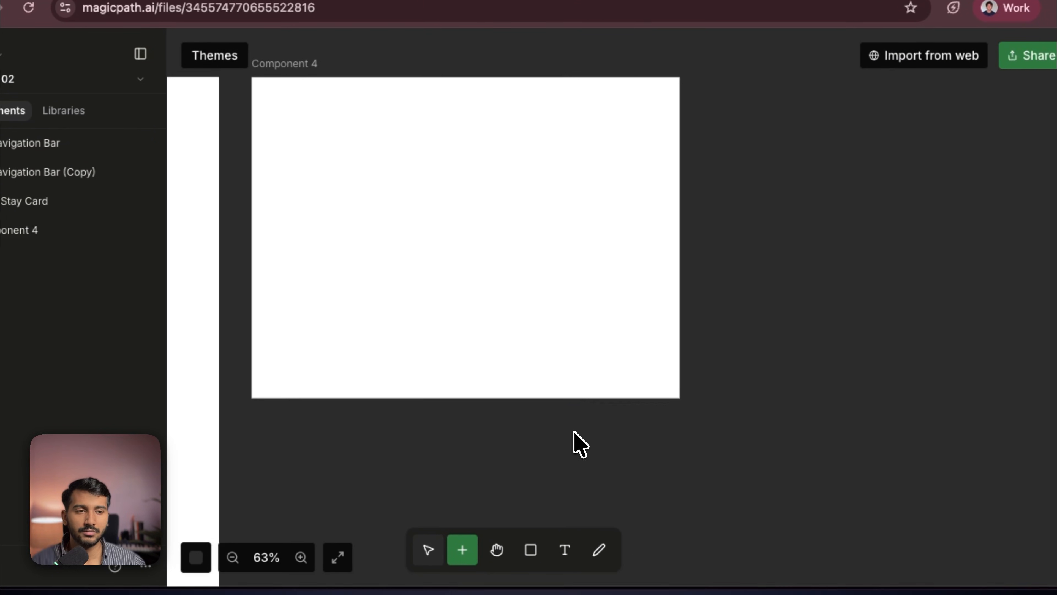
pyautogui.moveTo(573, 432); pyautogui.dragTo(572, 438)
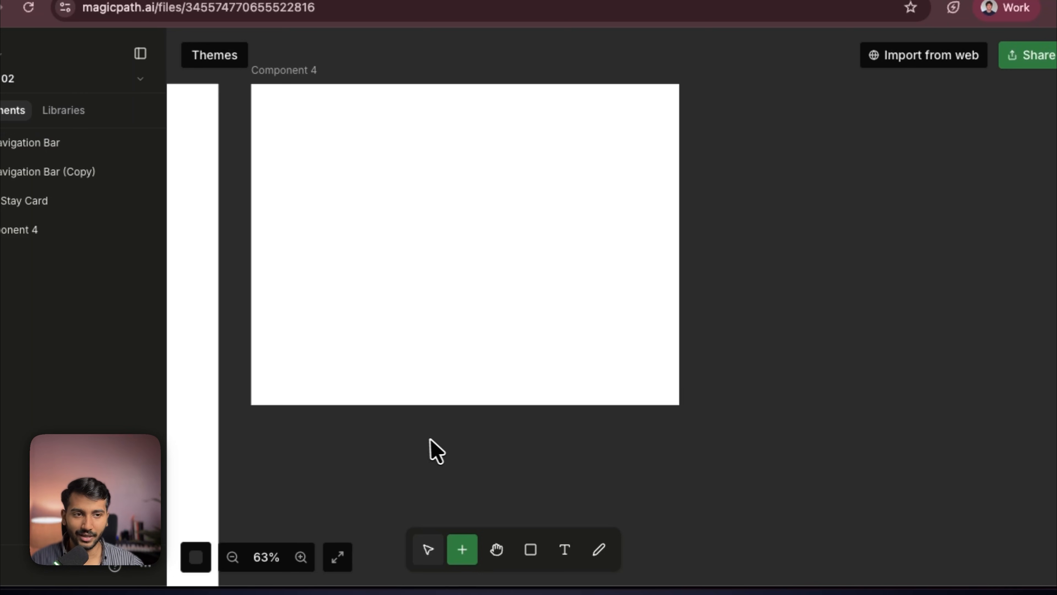
# - Preview the Pill Navigation Bar (Copy) by trying its navigation items
pyautogui.hscroll(-10, 436, 452)
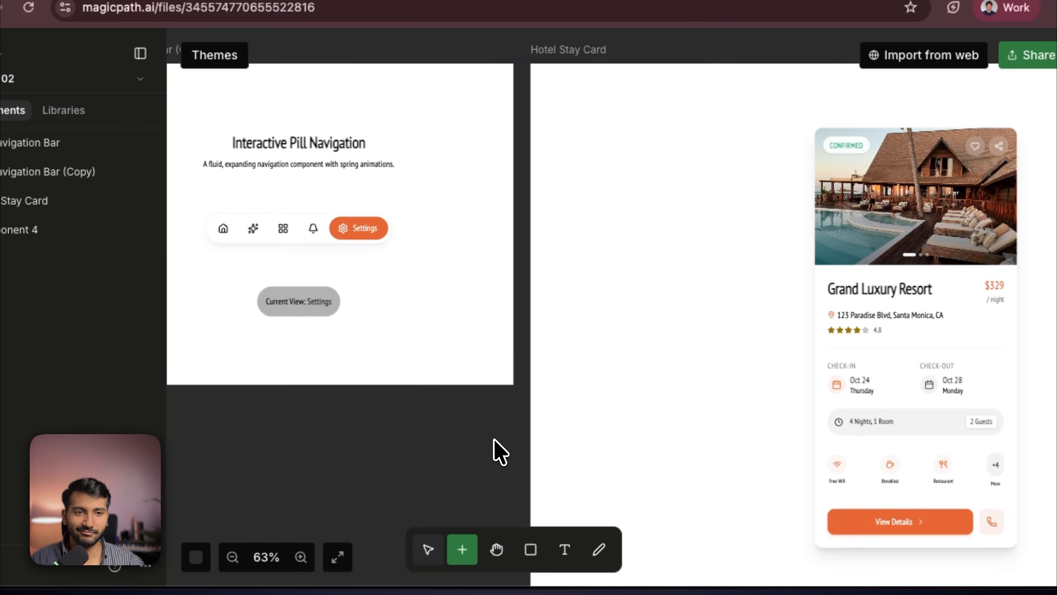
pyautogui.hscroll(-3, 500, 452)
pyautogui.click(308, 238)
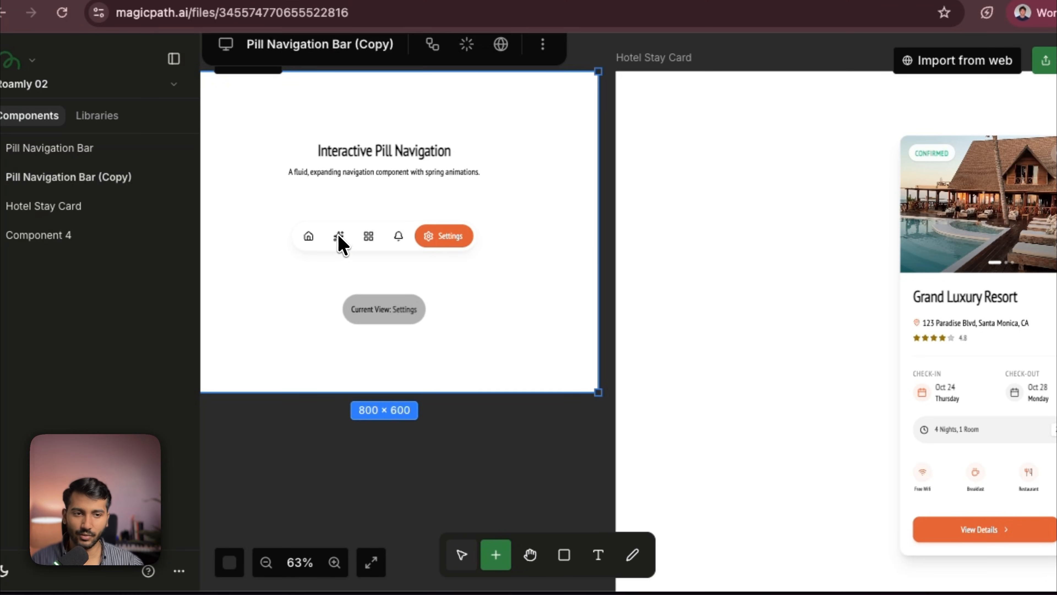
pyautogui.click(368, 236)
pyautogui.click(431, 466)
pyautogui.moveTo(586, 454); pyautogui.dragTo(416, 430)
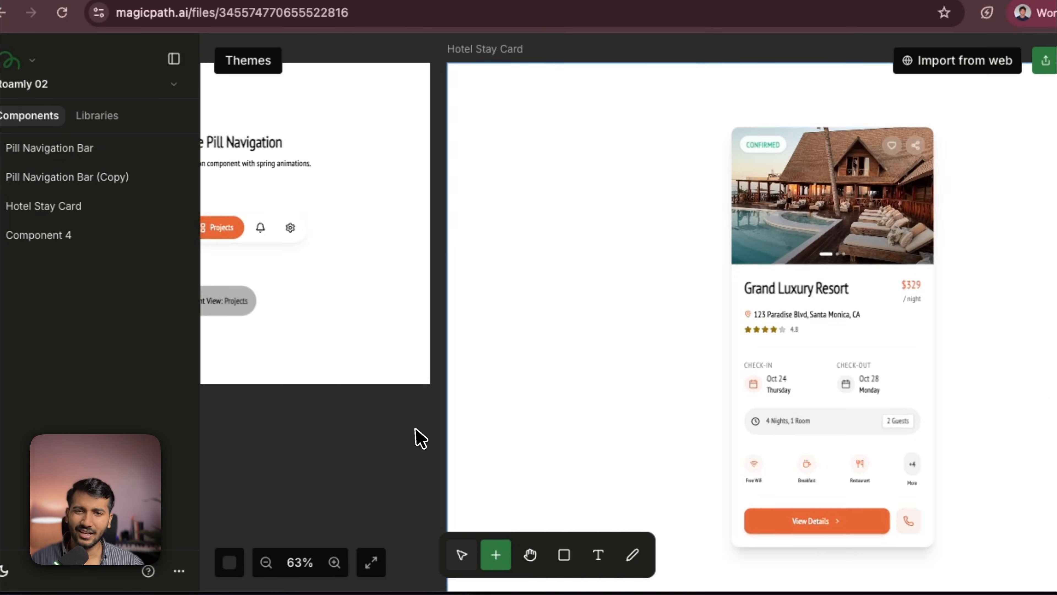
pyautogui.hscroll(15, 419, 438)
pyautogui.hscroll(-3, 633, 439)
# - Prompt Component 4 to create a Roamly homepage hero section with a pill-shaped navbar and Join CTA, heading and visual
pyautogui.click(594, 373)
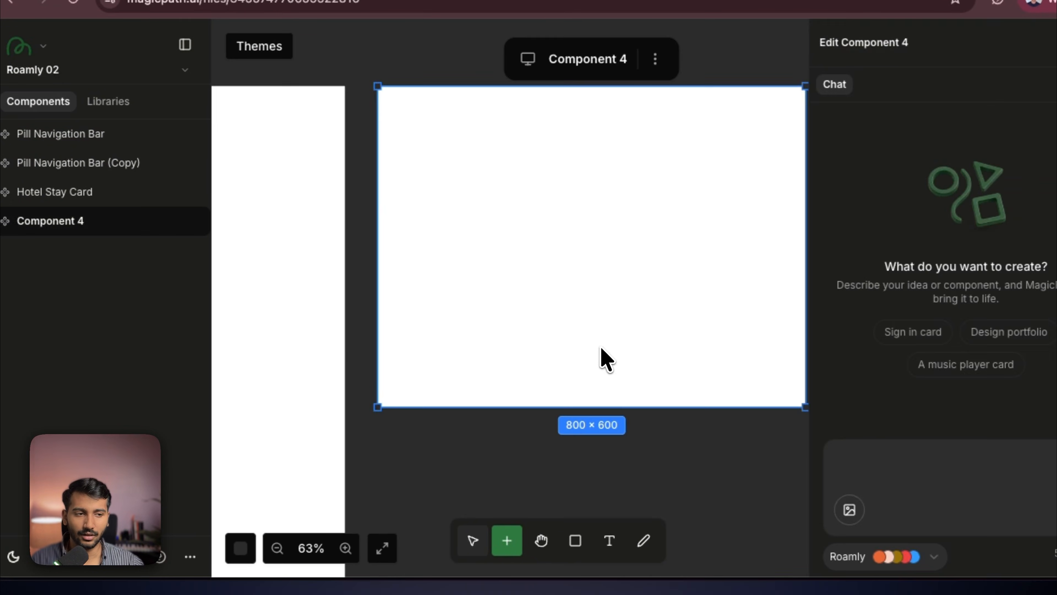
pyautogui.click(856, 464)
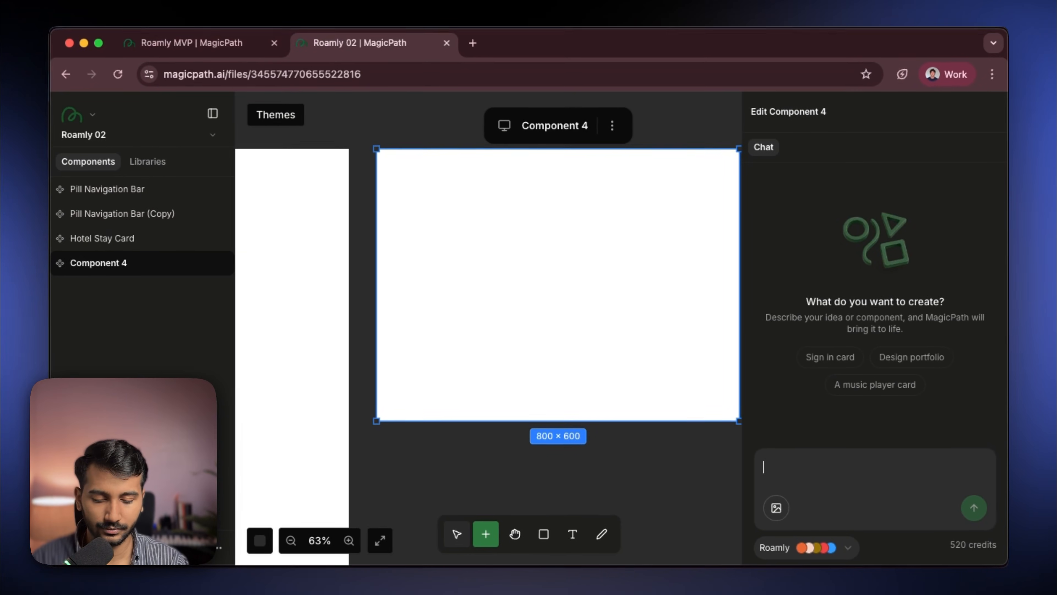
pyautogui.write('Create a hompage hero section of a site . Context on brand .  Name - Roamly What it does - it helps you find spaces(stays) in the world, find people who are like you digital nomad . And what are we looking at interms of the site structure - navbar - heading - A visual .  Navbar - pill shaped with a " join " as a cta')
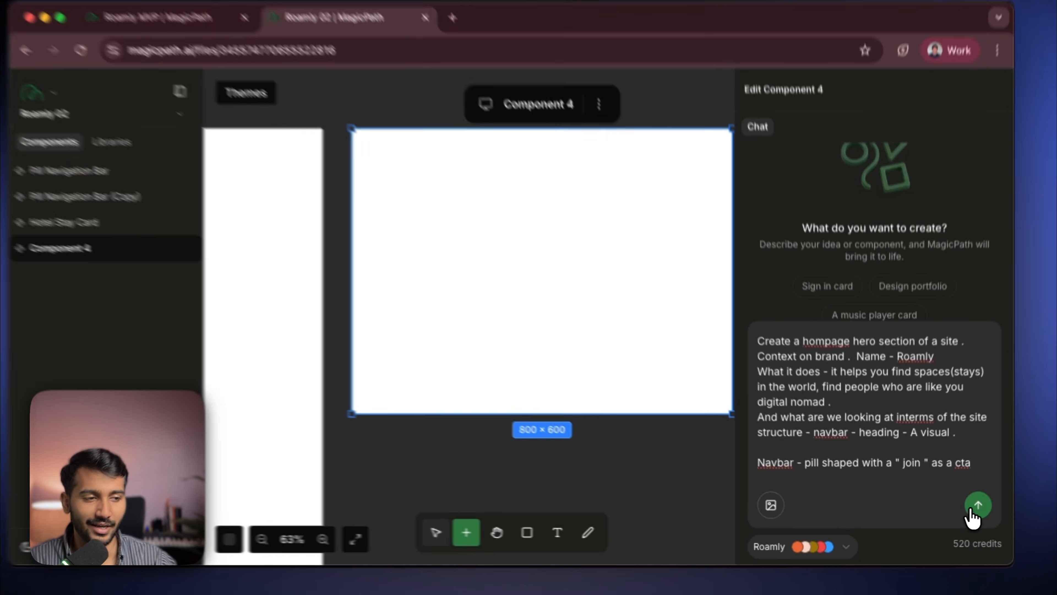
pyautogui.click(974, 507)
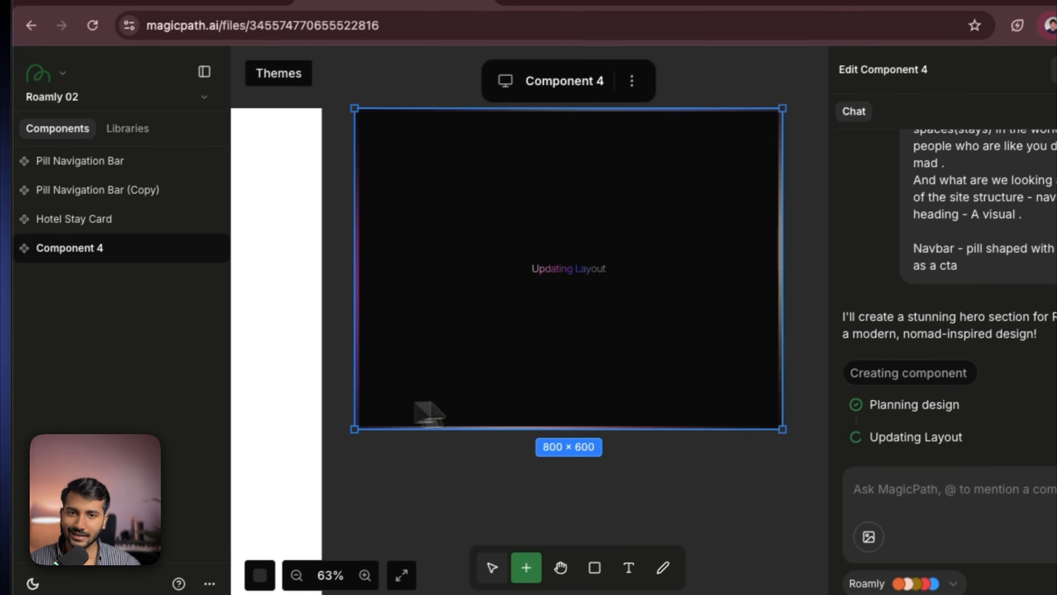
# - Browse the component overview in the Roamly MVP file while the hero generates, then return to Roamly 02
pyautogui.scroll(-3, 547, 491)
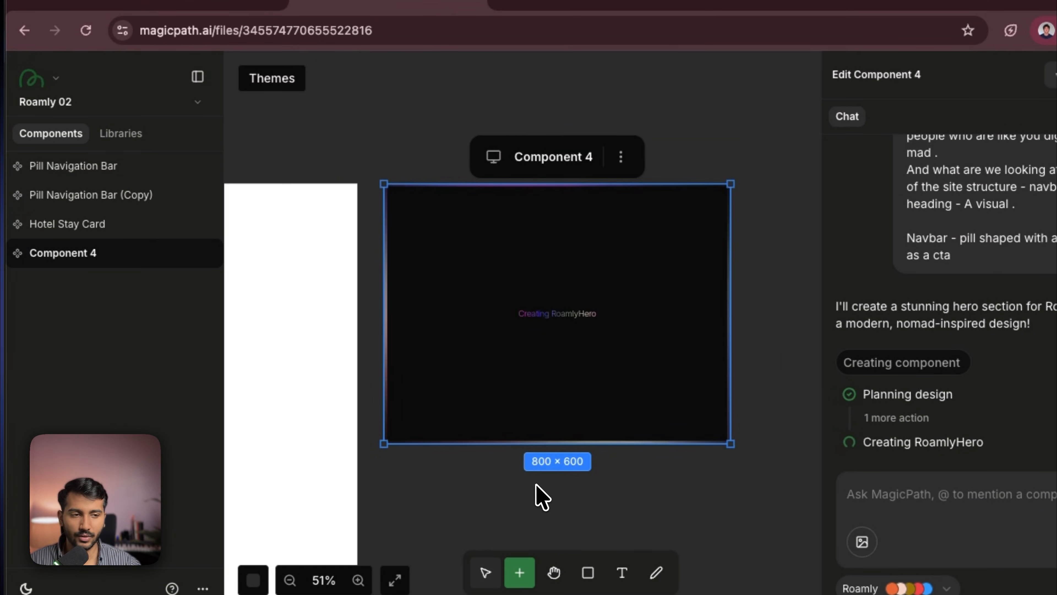
pyautogui.moveTo(536, 485); pyautogui.dragTo(388, 457)
pyautogui.scroll(-3, 388, 457)
pyautogui.moveTo(647, 410); pyautogui.dragTo(457, 195)
pyautogui.click(560, 402)
pyautogui.hotkey('ctrl', 'shift', 'Tab')
pyautogui.scroll(-5, 409, 325)
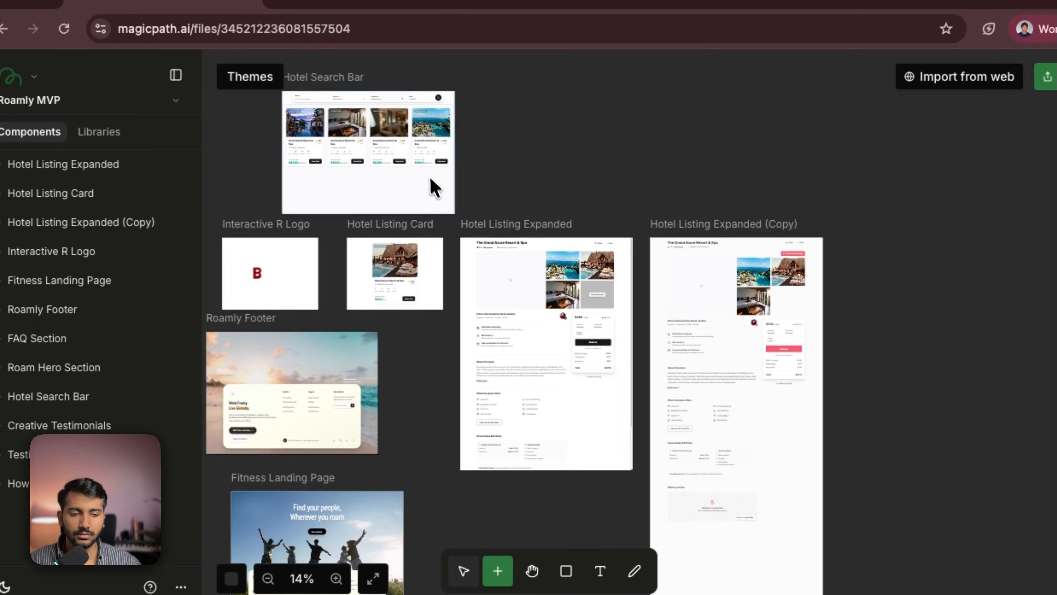
pyautogui.scroll(-4, 430, 307)
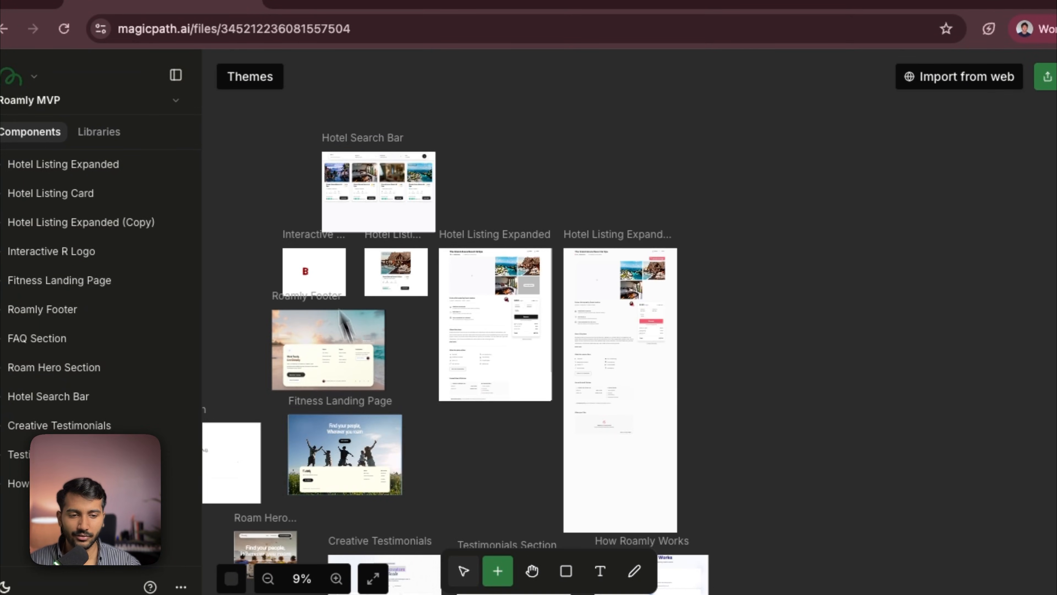
pyautogui.scroll(-5, 340, 310)
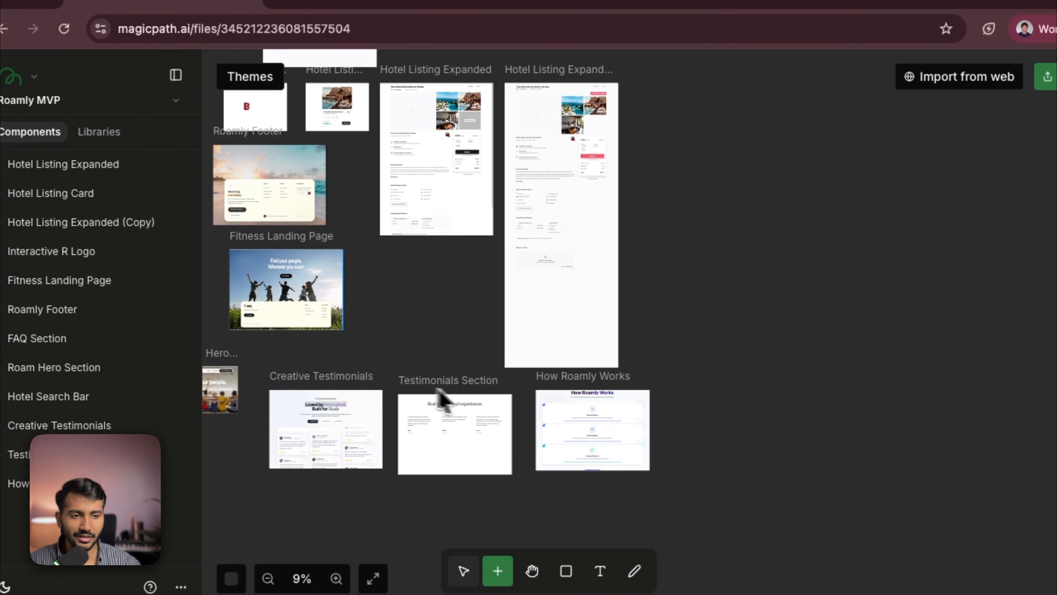
pyautogui.scroll(2, 639, 366)
pyautogui.click(524, 446)
pyautogui.click(437, 371)
pyautogui.click(524, 132)
pyautogui.click(449, 335)
pyautogui.click(496, 266)
pyautogui.click(425, 387)
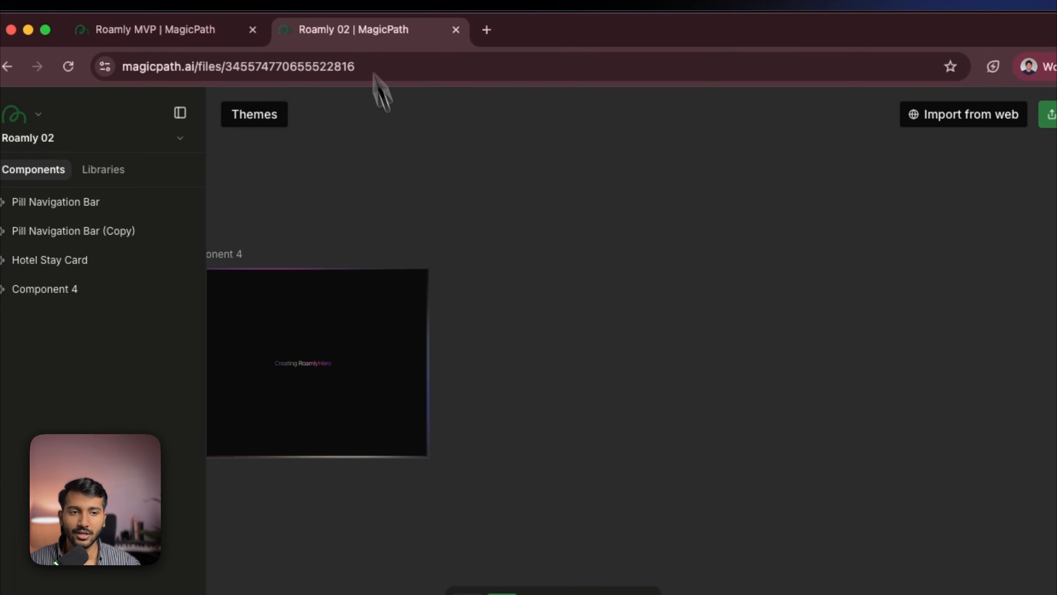
pyautogui.click(452, 532)
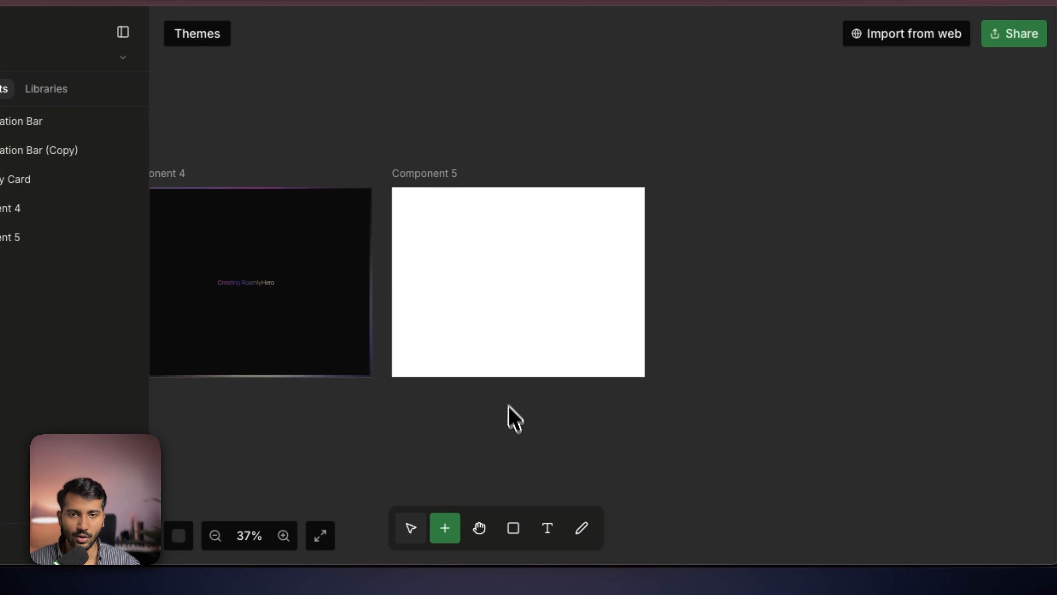
pyautogui.click(460, 328)
pyautogui.write('Can you create')
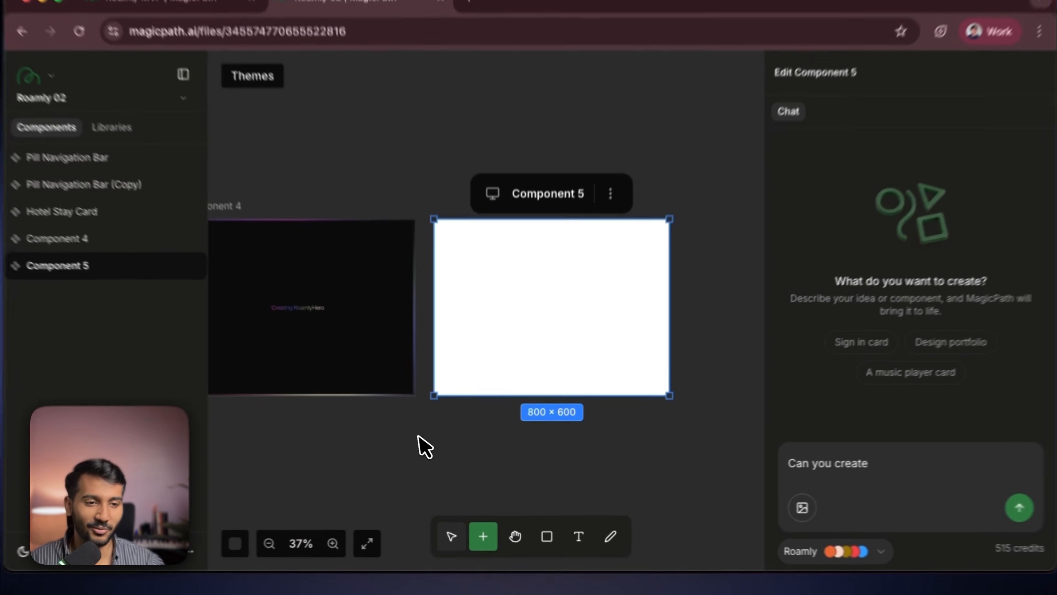
pyautogui.hscroll(-4, 575, 454)
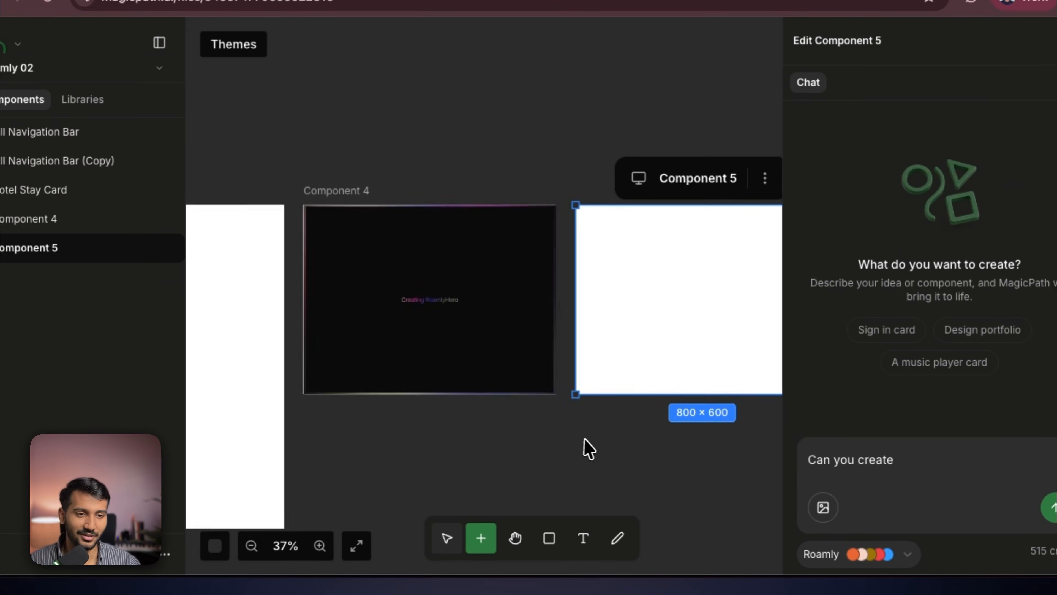
pyautogui.scroll(-3, 518, 460)
pyautogui.hscroll(-5, 374, 395)
pyautogui.click(299, 337)
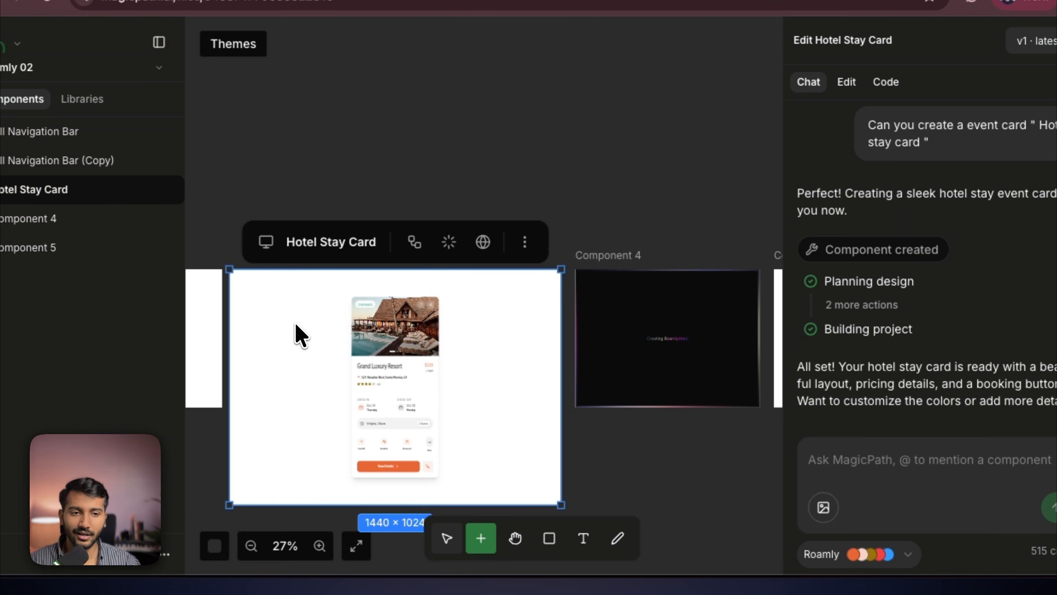
pyautogui.moveTo(663, 439); pyautogui.dragTo(492, 432)
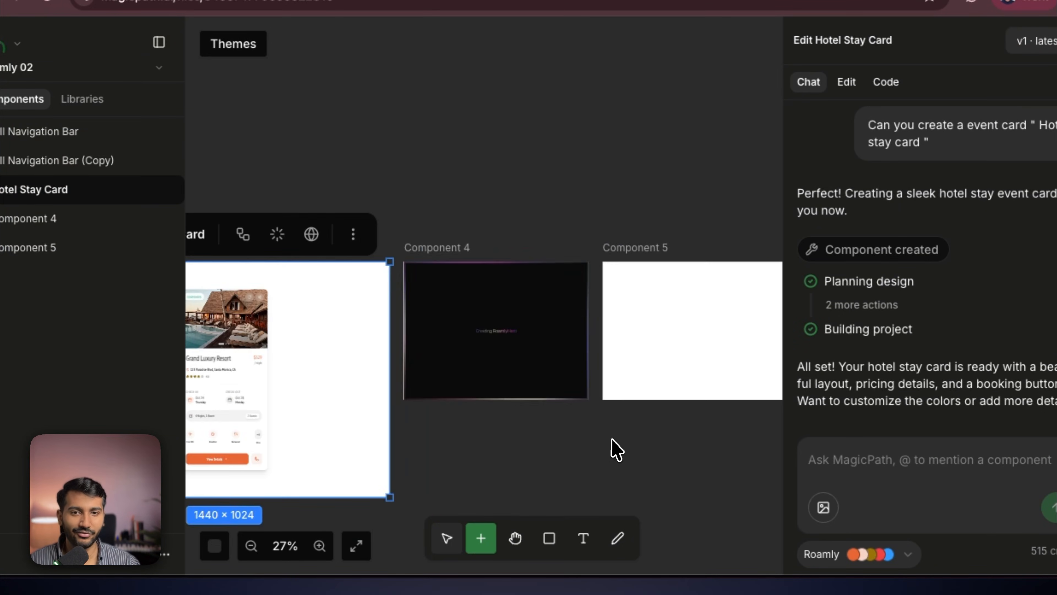
pyautogui.hscroll(3, 574, 404)
pyautogui.click(564, 359)
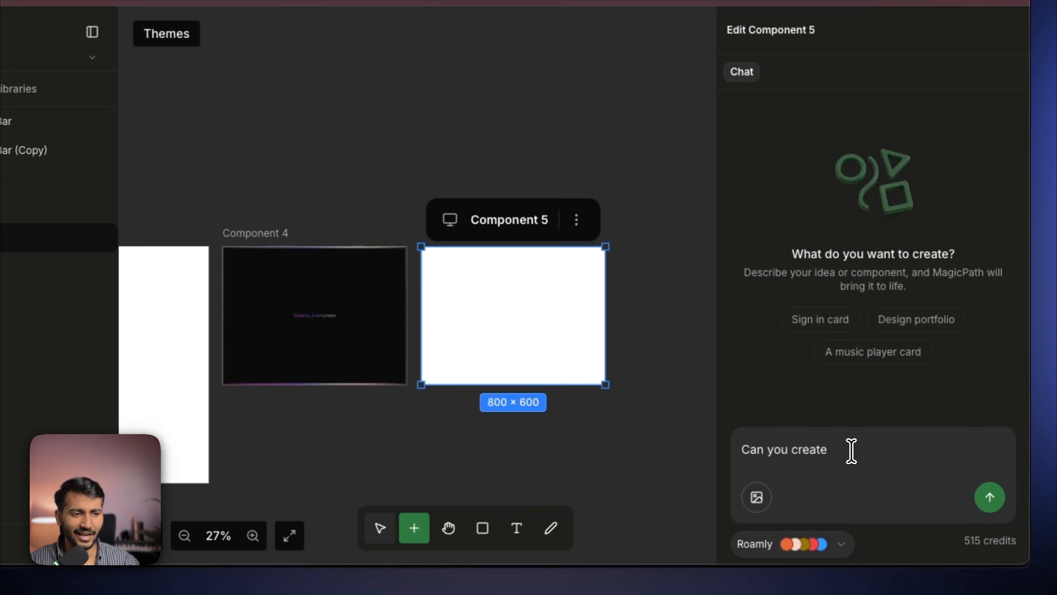
pyautogui.write('@')
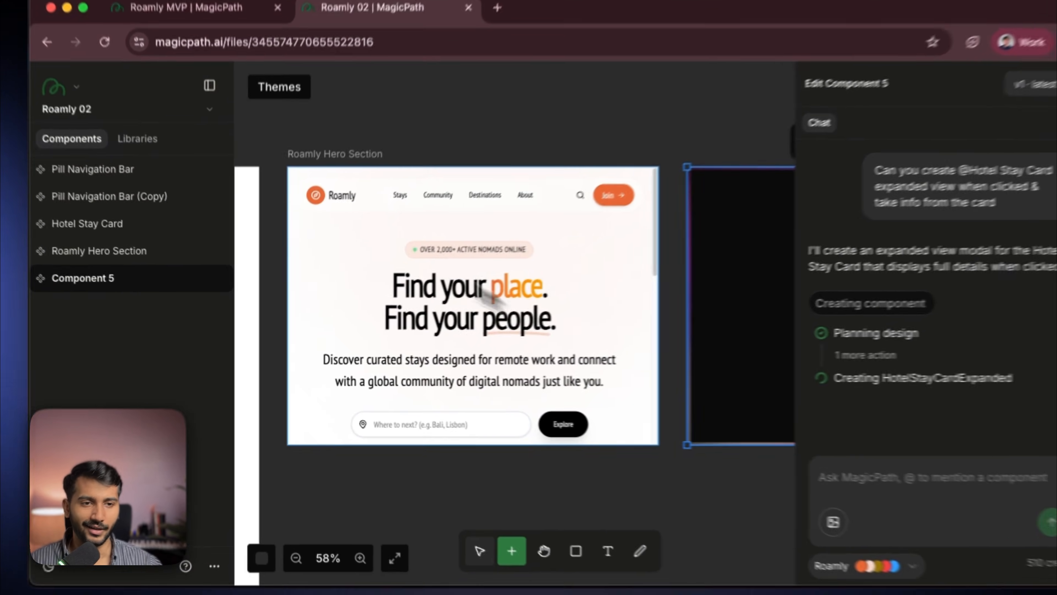
# - Review the generated Roamly Hero Section next to the Hotel Stay Card
pyautogui.click(335, 149)
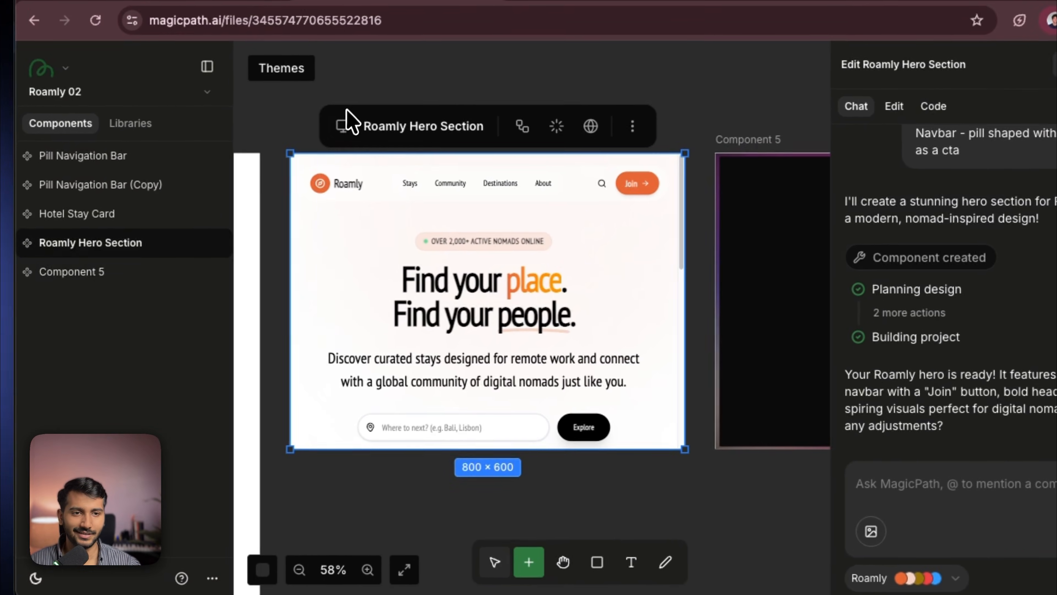
pyautogui.click(349, 121)
pyautogui.click(366, 245)
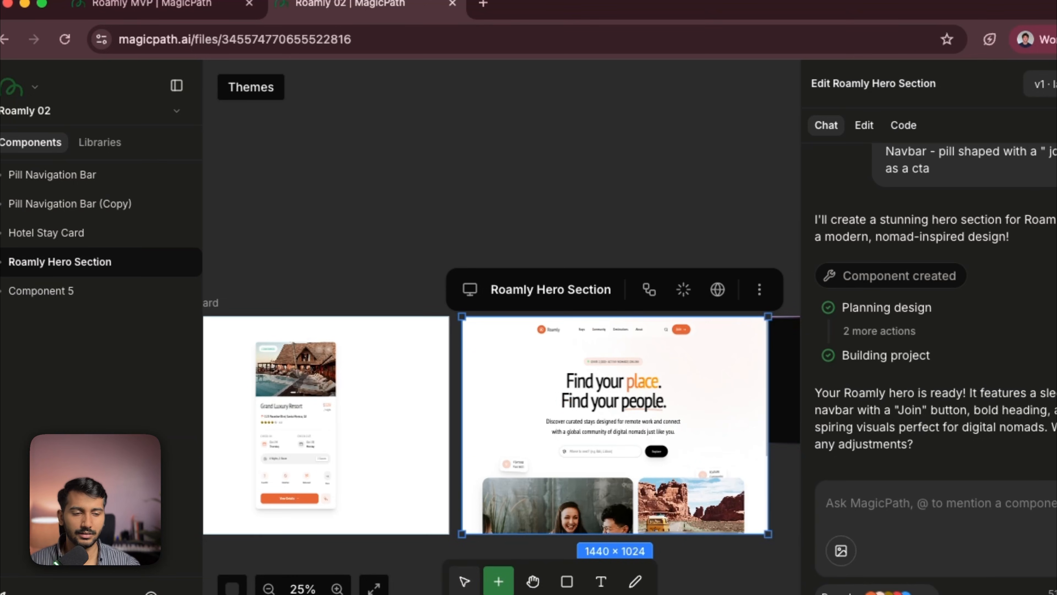
# - Scroll through the Roamly Hero Section preview and try its search field with Bali and Explore
pyautogui.scroll(10, 432, 212)
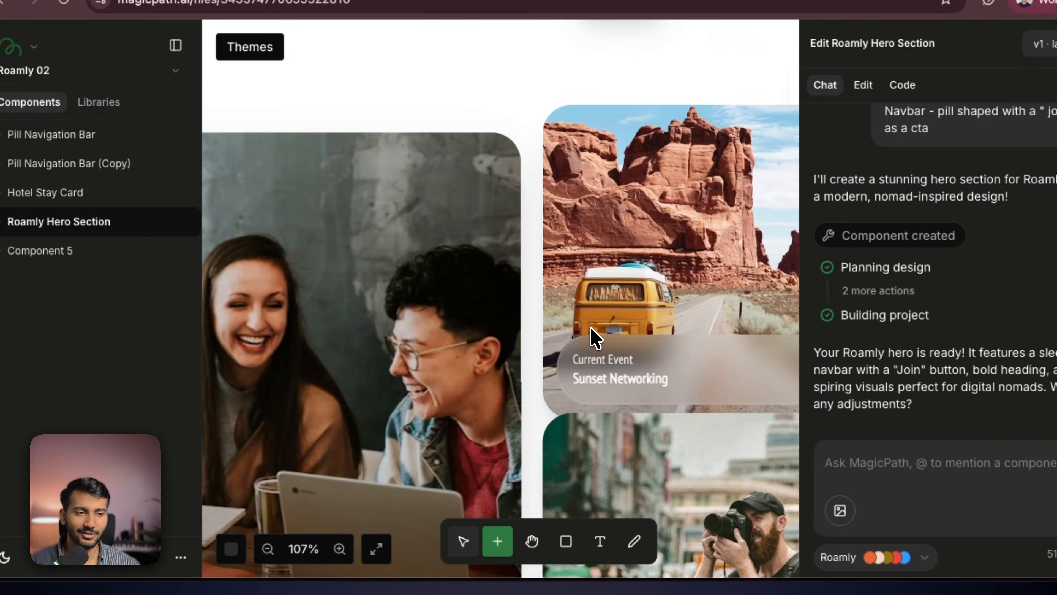
pyautogui.scroll(-4, 412, 271)
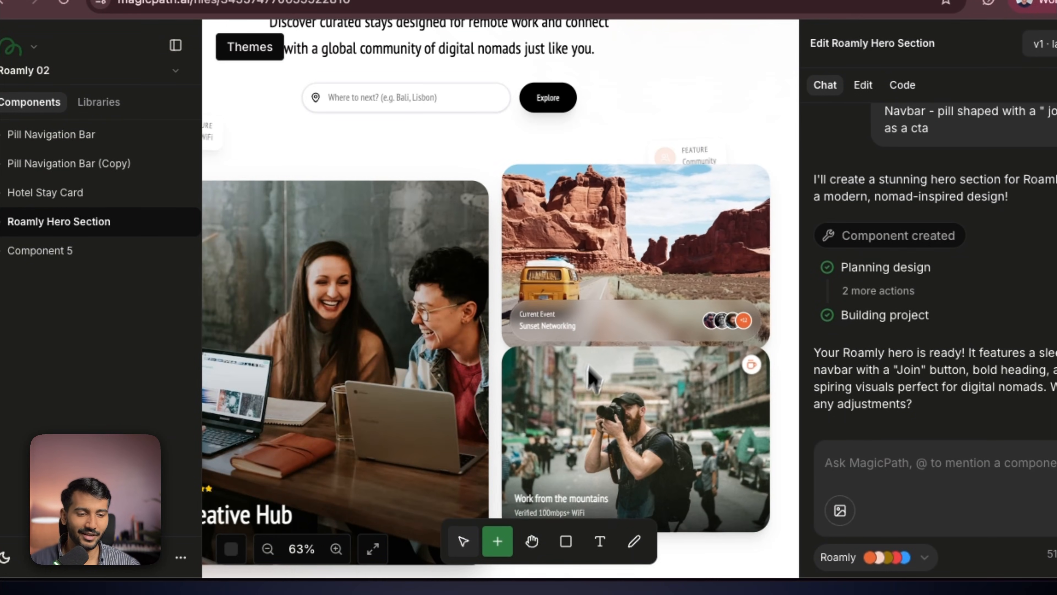
pyautogui.scroll(-3, 556, 496)
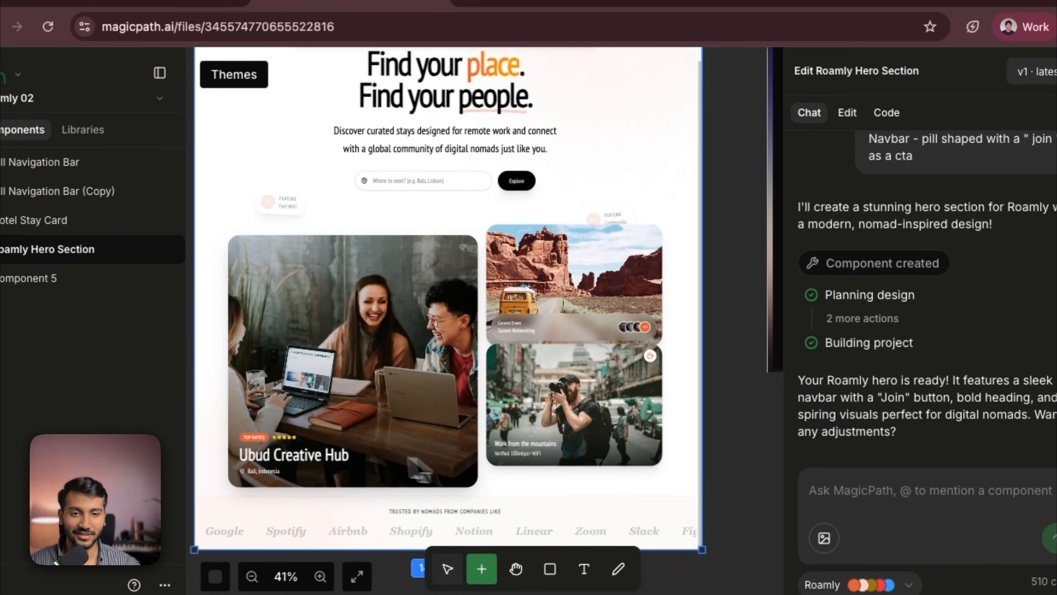
pyautogui.scroll(5, 420, 260)
pyautogui.scroll(-3, 314, 227)
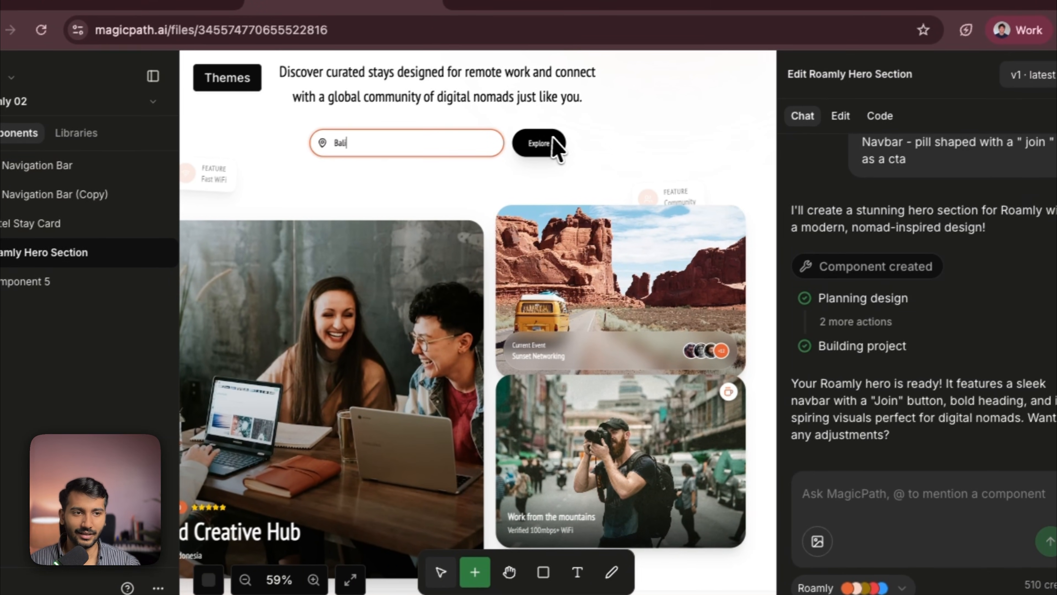
pyautogui.click(556, 136)
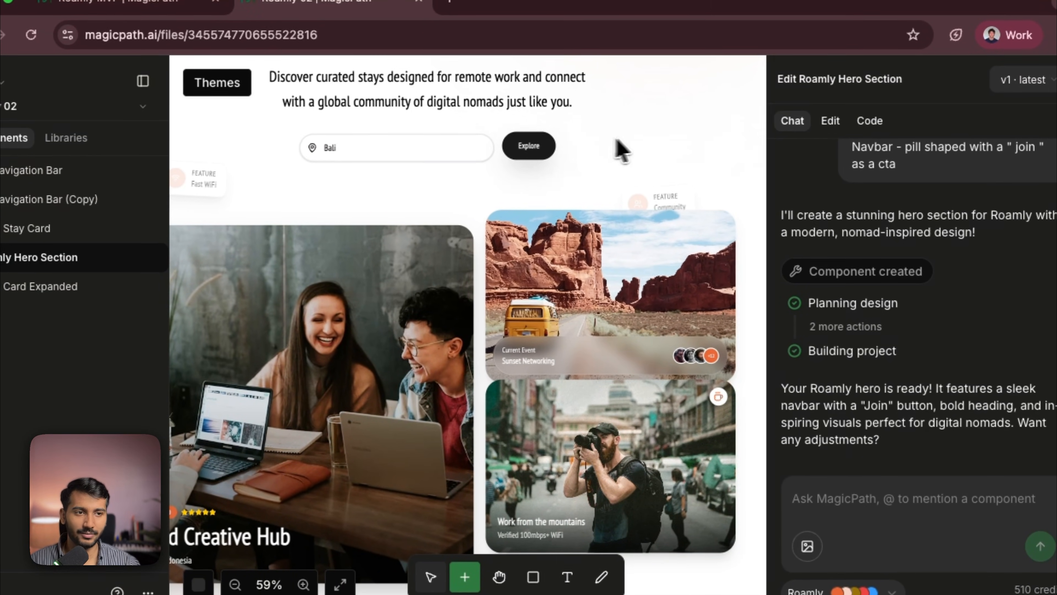
# - Scroll the hero preview up and down to examine how the pill navbar behaves on scroll
pyautogui.scroll(3, 649, 131)
pyautogui.scroll(1, 579, 150)
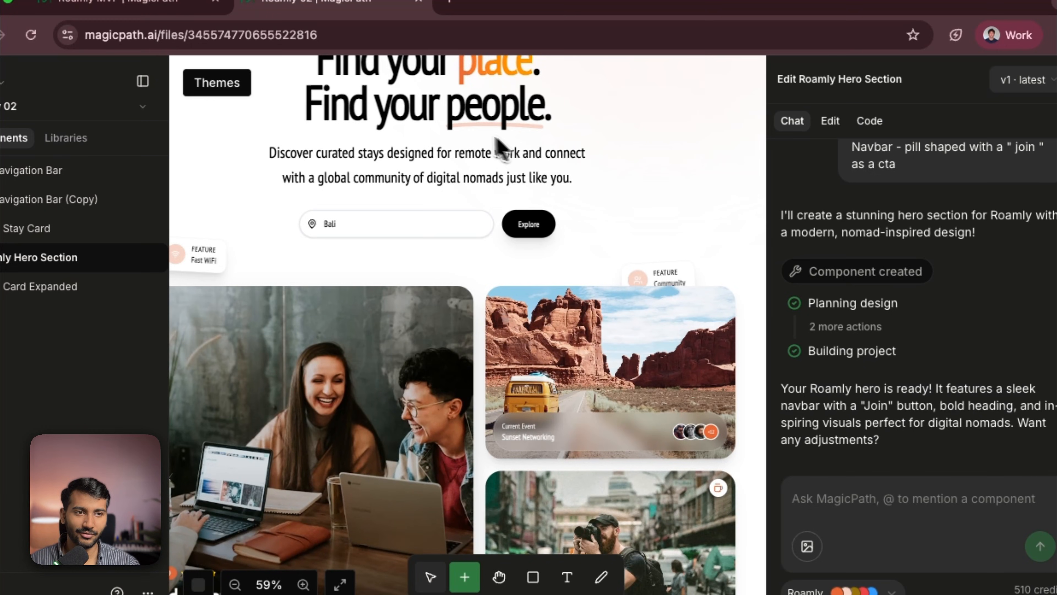
pyautogui.scroll(-3, 666, 183)
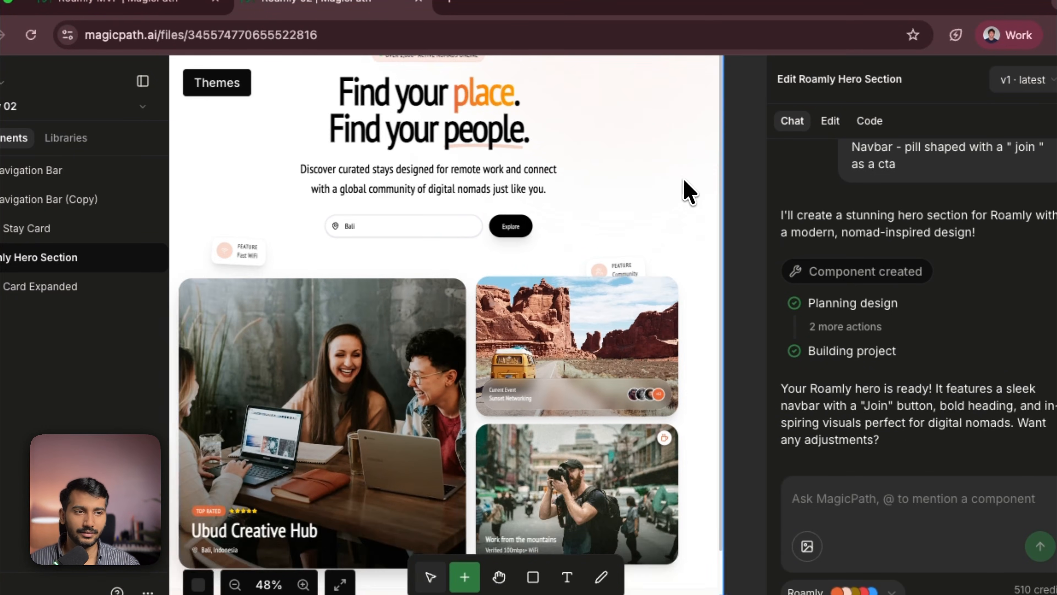
pyautogui.scroll(-2, 678, 179)
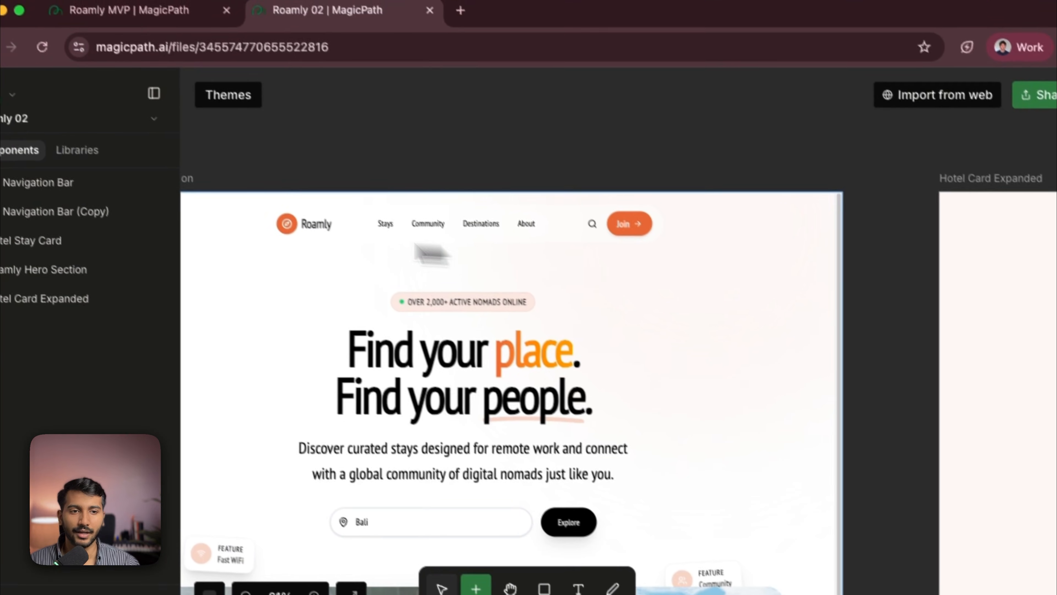
pyautogui.click(401, 252)
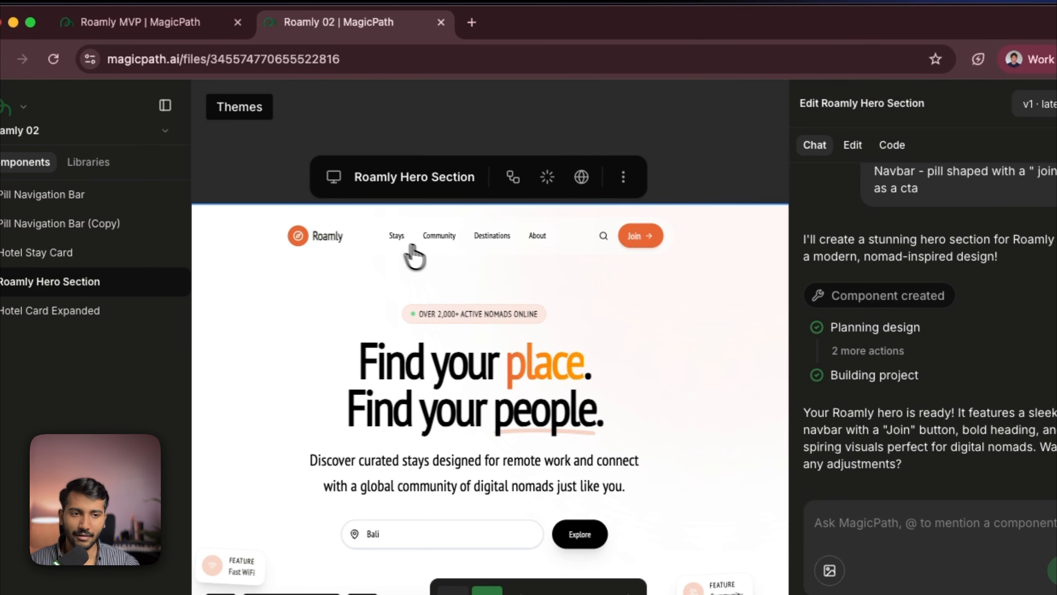
pyautogui.scroll(-1, 460, 350)
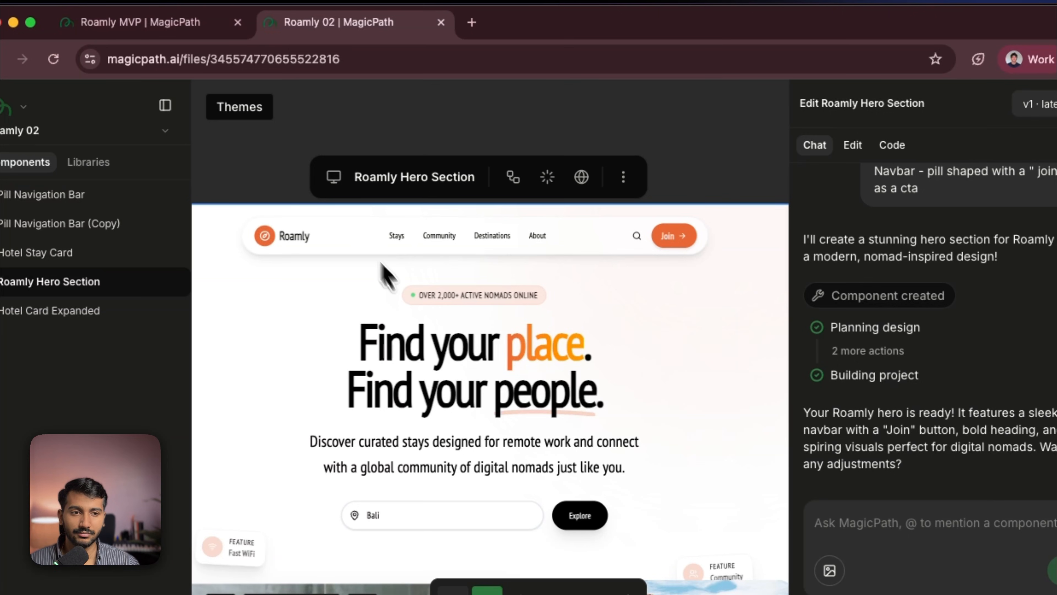
pyautogui.scroll(1, 380, 269)
pyautogui.scroll(3, 445, 125)
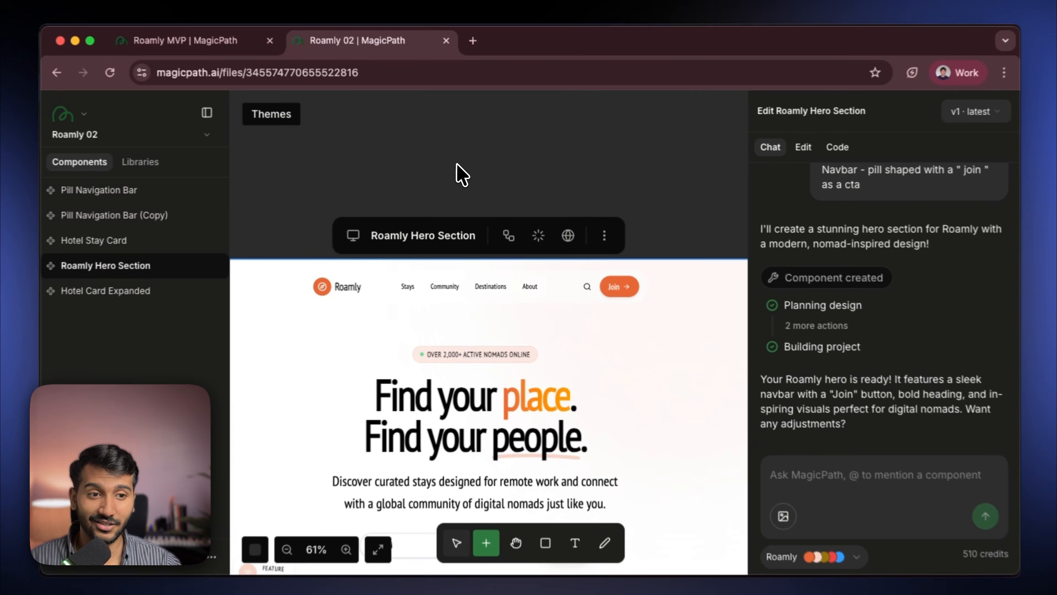
pyautogui.scroll(-2, 460, 171)
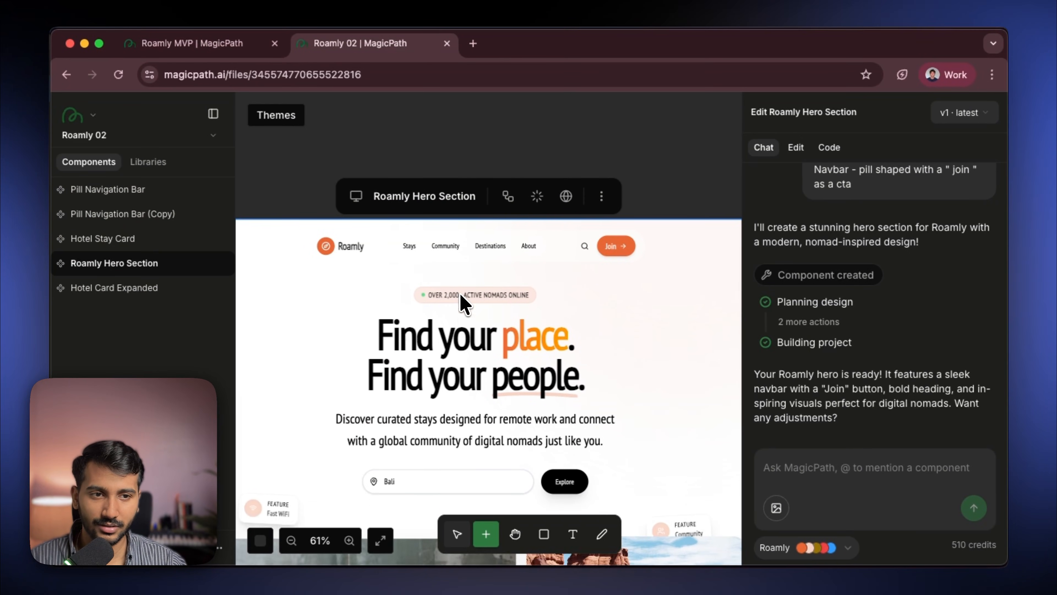
pyautogui.scroll(-3, 460, 292)
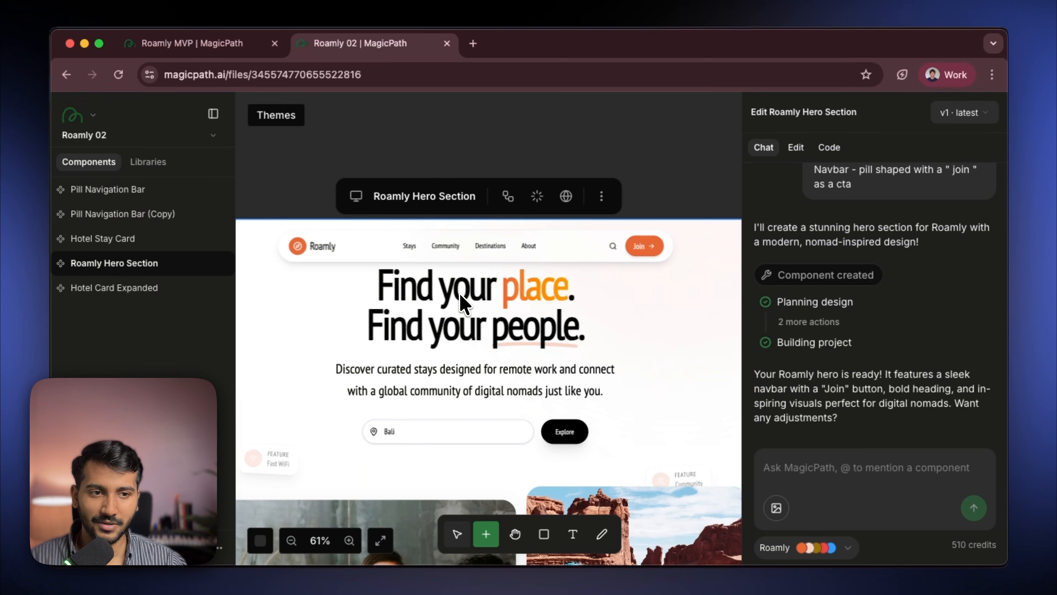
pyautogui.scroll(3, 424, 288)
pyautogui.scroll(-3, 436, 295)
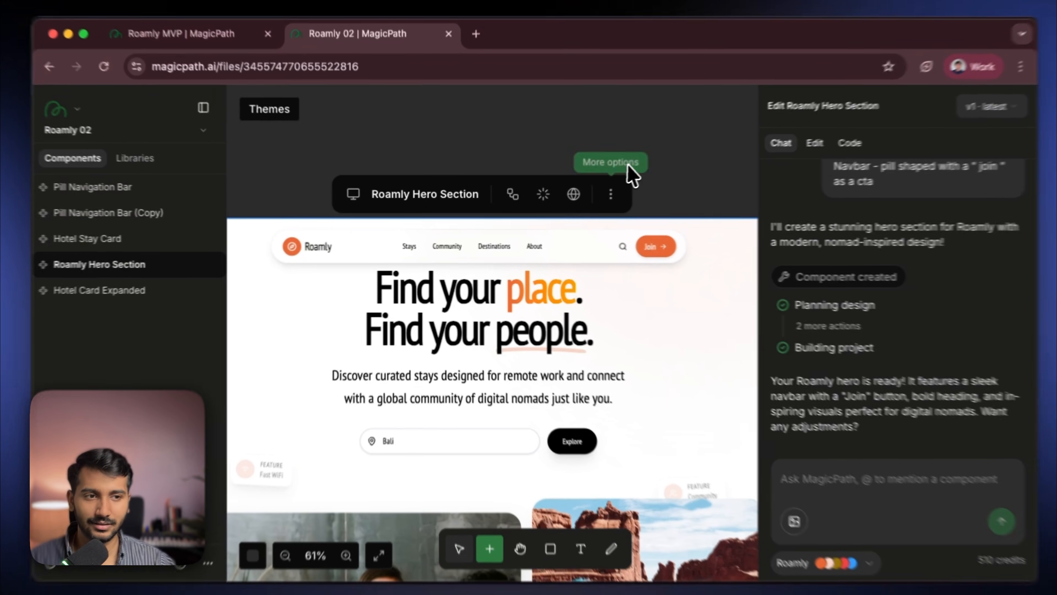
# - Try the hero navbar links, then select Hotel Card Expanded and open its card's expanded details modal
pyautogui.click(615, 166)
pyautogui.click(298, 247)
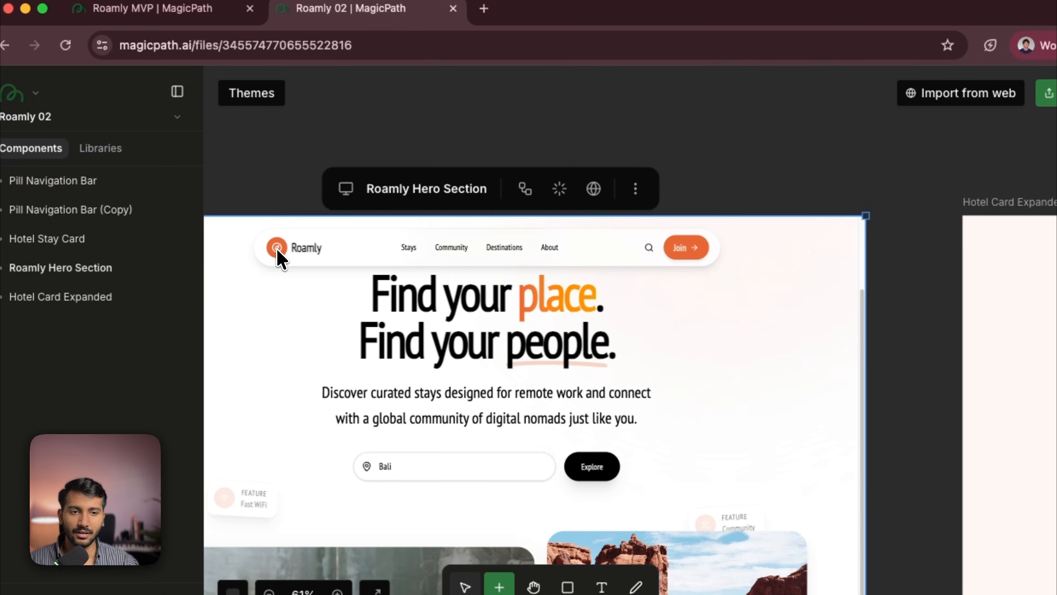
pyautogui.click(313, 147)
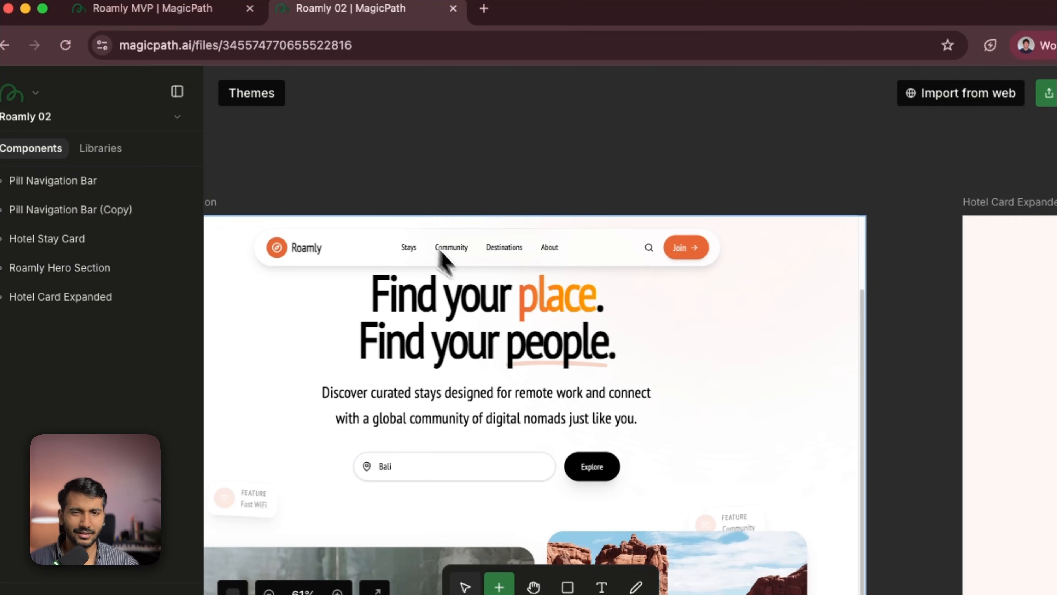
pyautogui.scroll(-3, 442, 259)
pyautogui.scroll(-2, 365, 179)
pyautogui.hscroll(8, 278, 184)
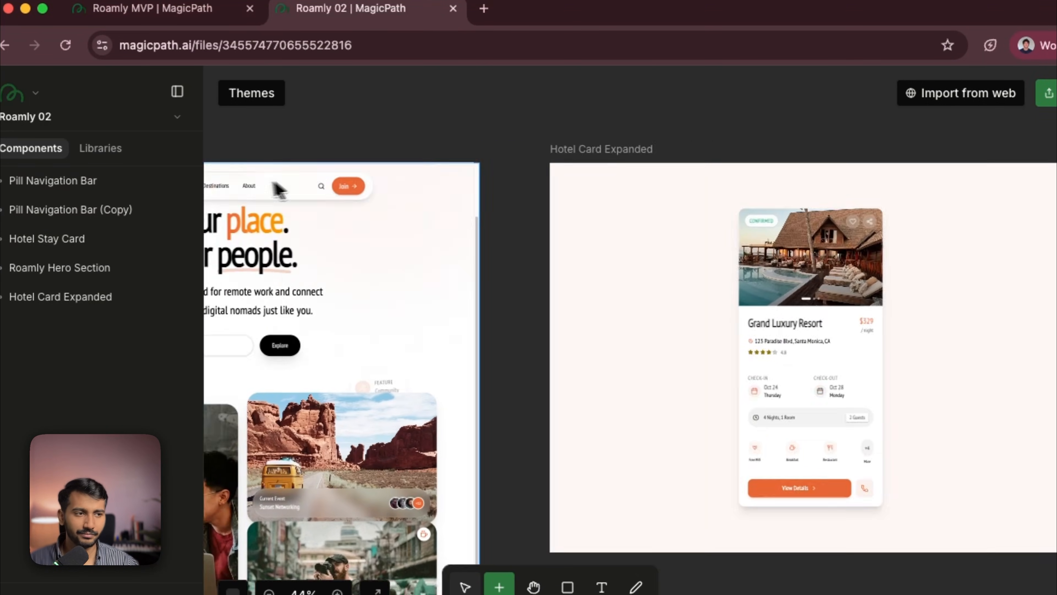
pyautogui.click(620, 233)
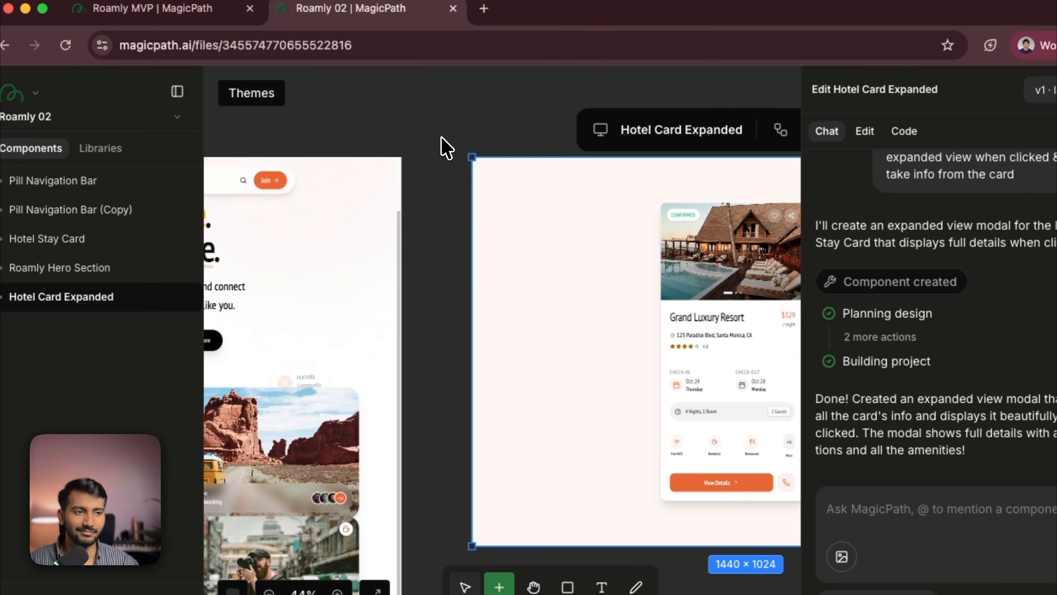
pyautogui.hscroll(5, 374, 137)
pyautogui.scroll(2, 287, 129)
pyautogui.click(577, 346)
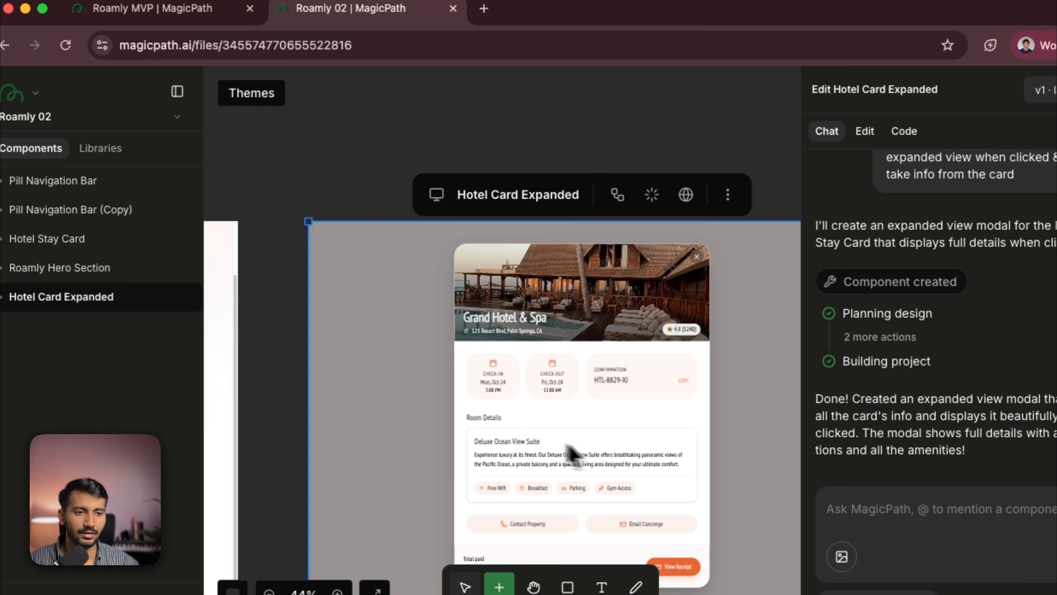
pyautogui.scroll(-2, 344, 182)
pyautogui.hscroll(2, 344, 182)
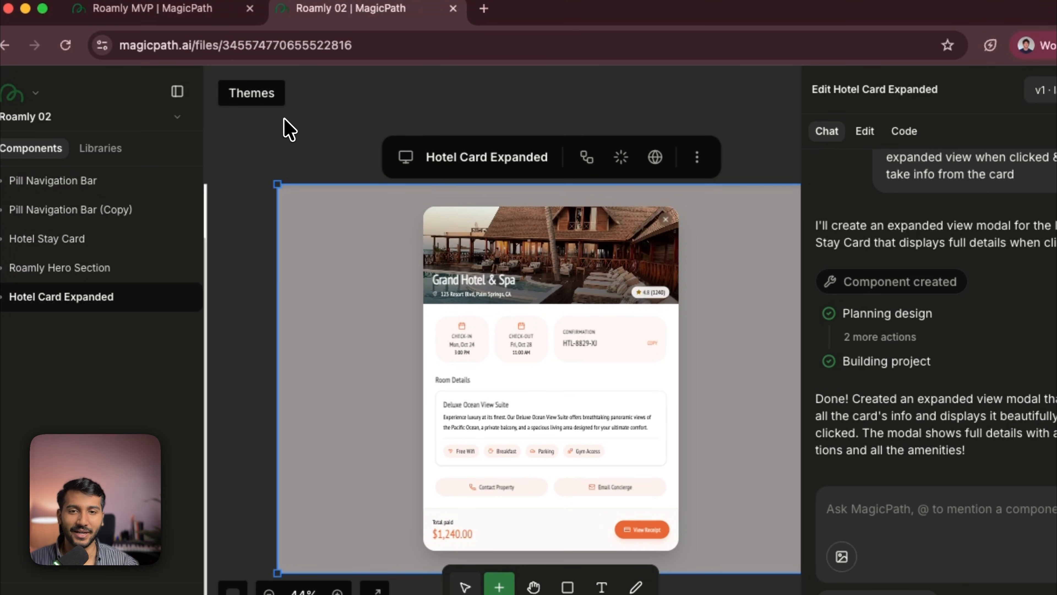
pyautogui.scroll(-2, 285, 117)
pyautogui.hscroll(2, 285, 116)
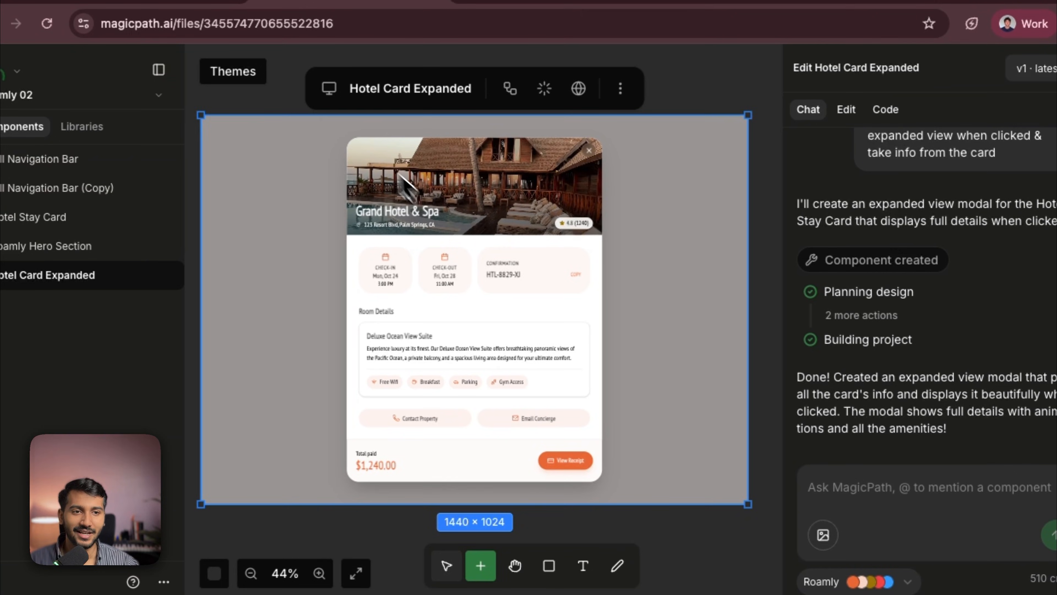
# - Test the Hotel Card Expanded preview by opening View Details and closing the modal several times
pyautogui.click(649, 370)
pyautogui.scroll(3, 506, 391)
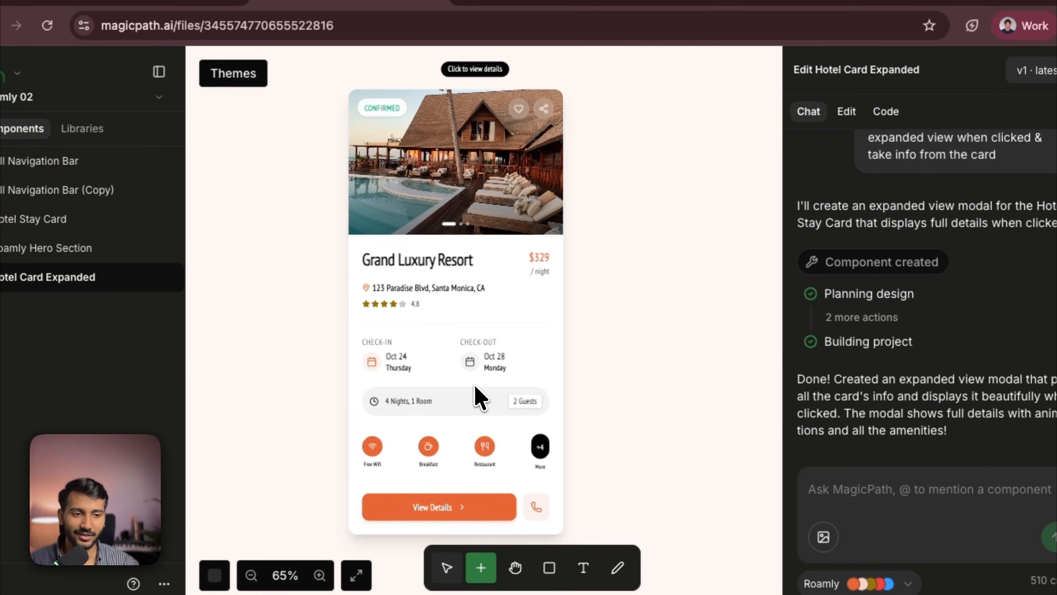
pyautogui.scroll(-2, 481, 395)
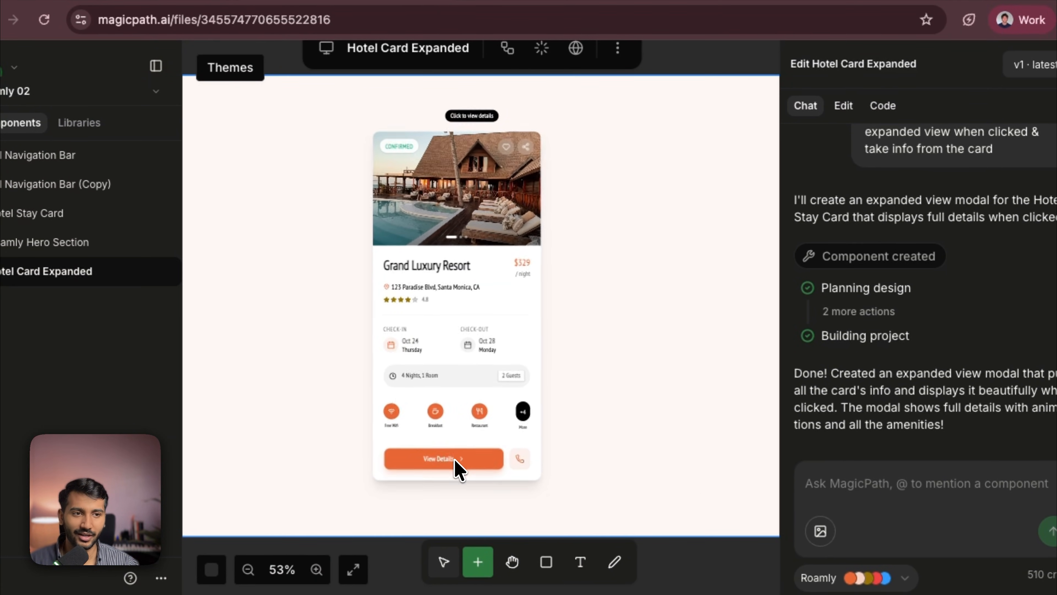
pyautogui.click(455, 466)
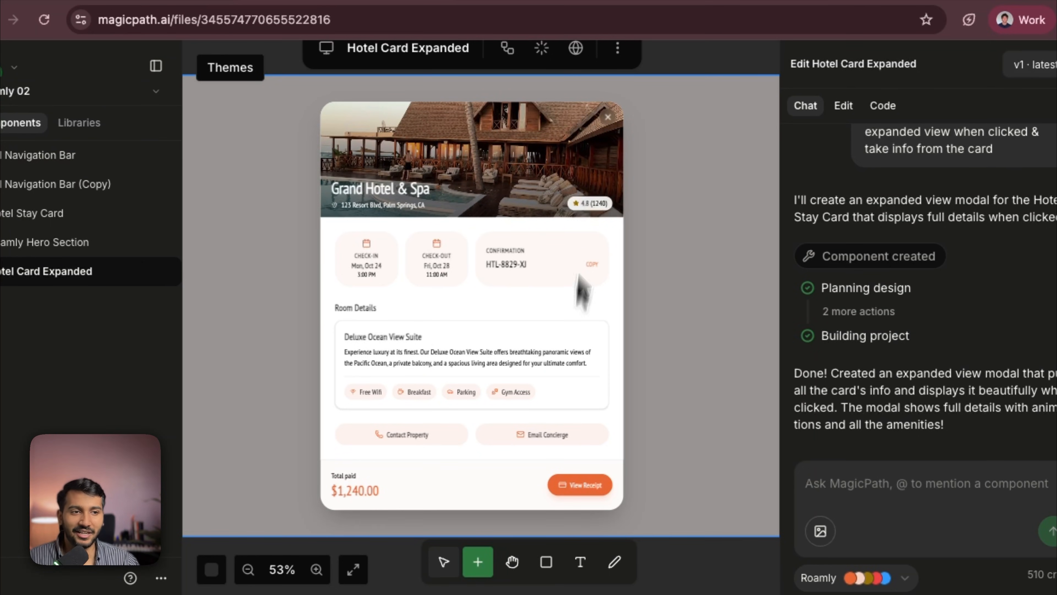
pyautogui.click(607, 117)
pyautogui.click(481, 337)
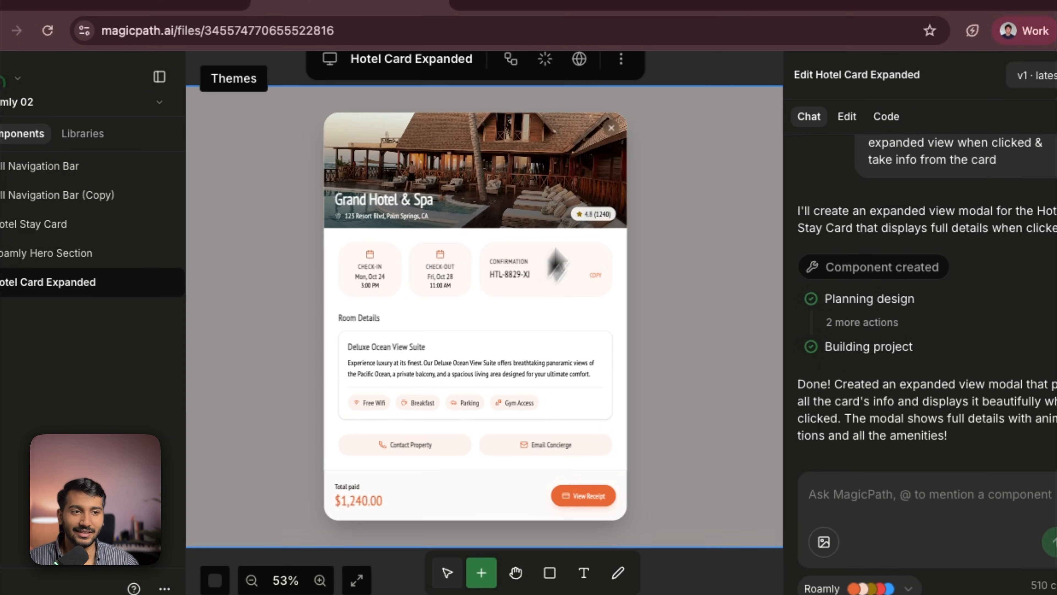
pyautogui.click(610, 130)
pyautogui.click(493, 307)
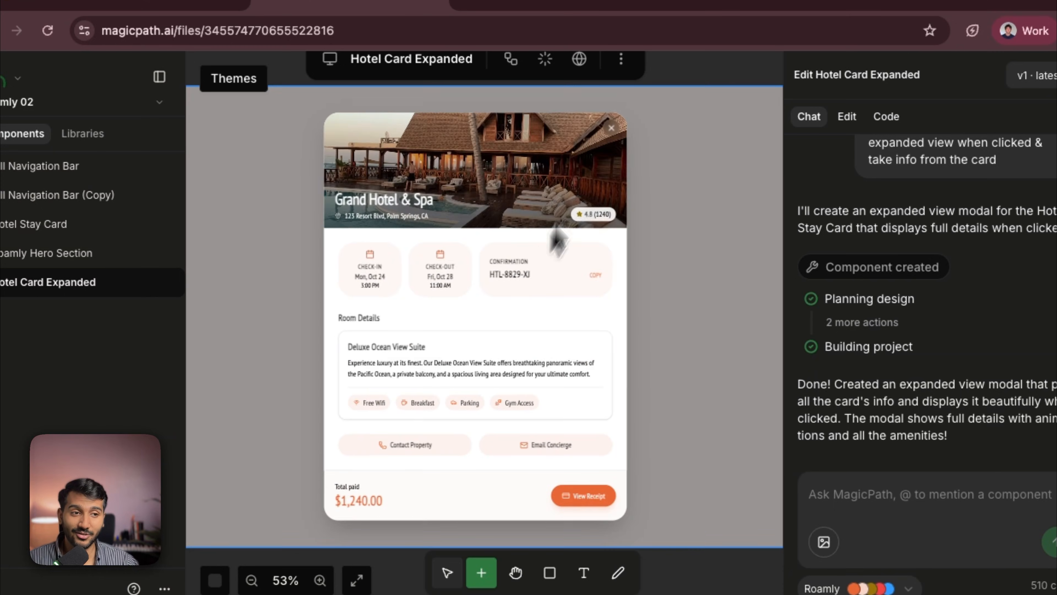
pyautogui.click(610, 129)
pyautogui.click(484, 354)
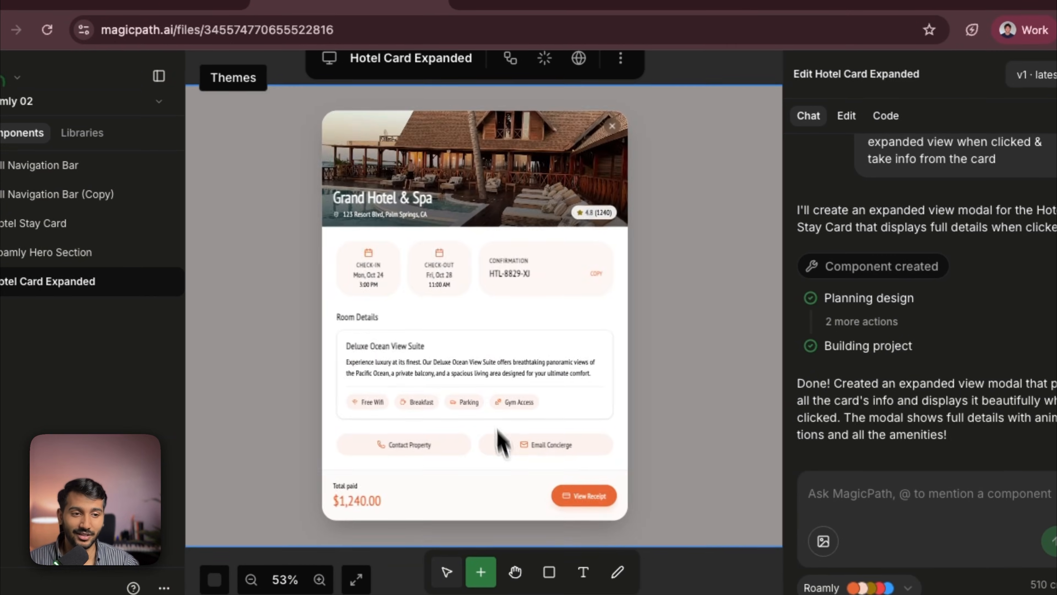
pyautogui.click(612, 126)
# - Duplicate Hotel Card Expanded and prompt the copy: Instead of pop-up create a complete page design
pyautogui.scroll(-8, 474, 292)
pyautogui.click(441, 131)
pyautogui.click(479, 229)
pyautogui.click(581, 168)
pyautogui.click(489, 282)
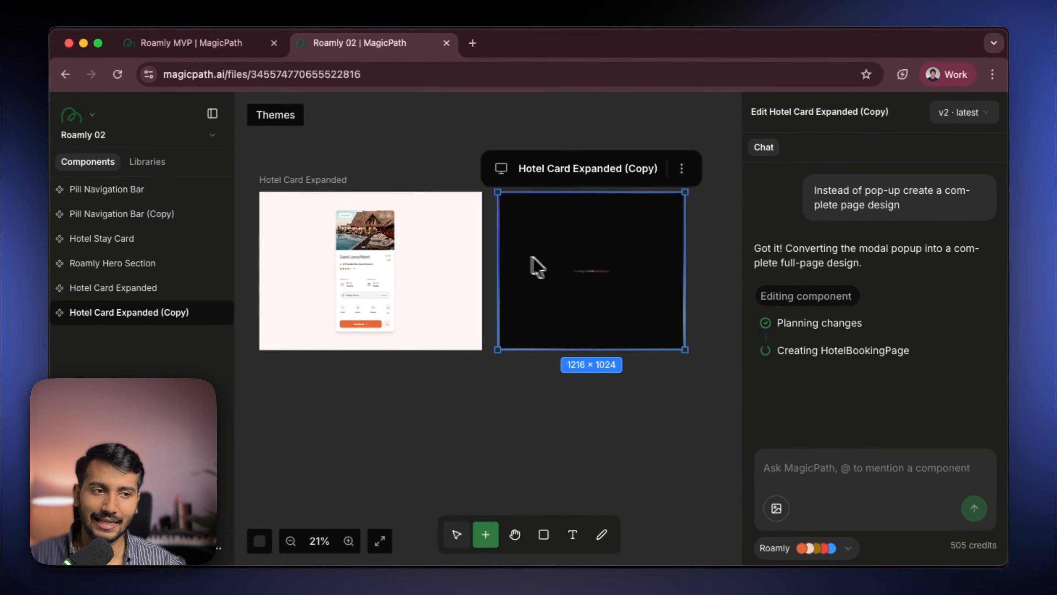
# - Select the Roamly Hero Section and open its code view
pyautogui.click(553, 441)
pyautogui.hscroll(-10, 666, 399)
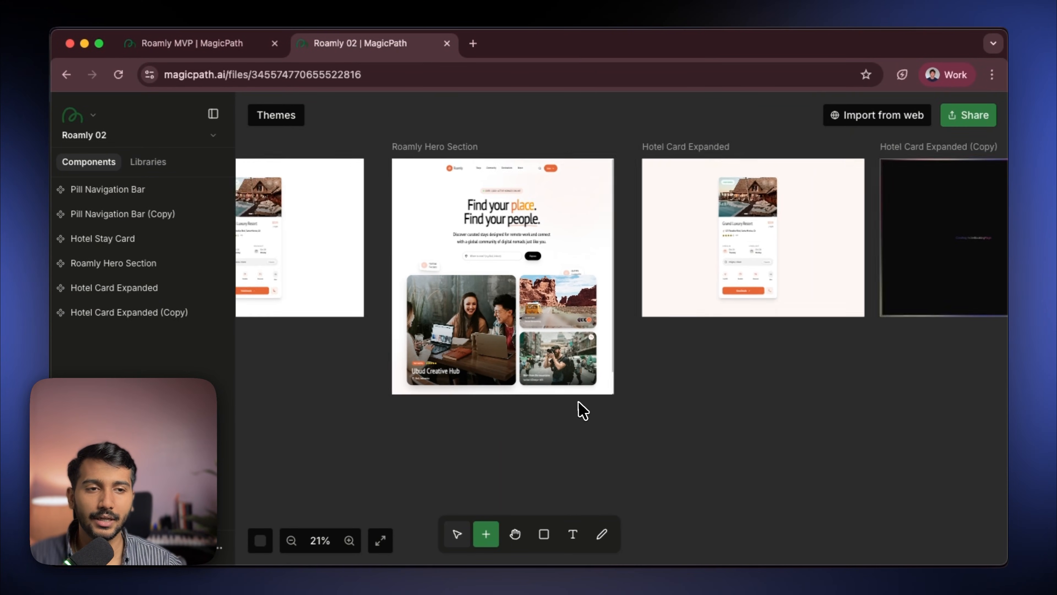
pyautogui.hscroll(2, 583, 410)
pyautogui.click(429, 266)
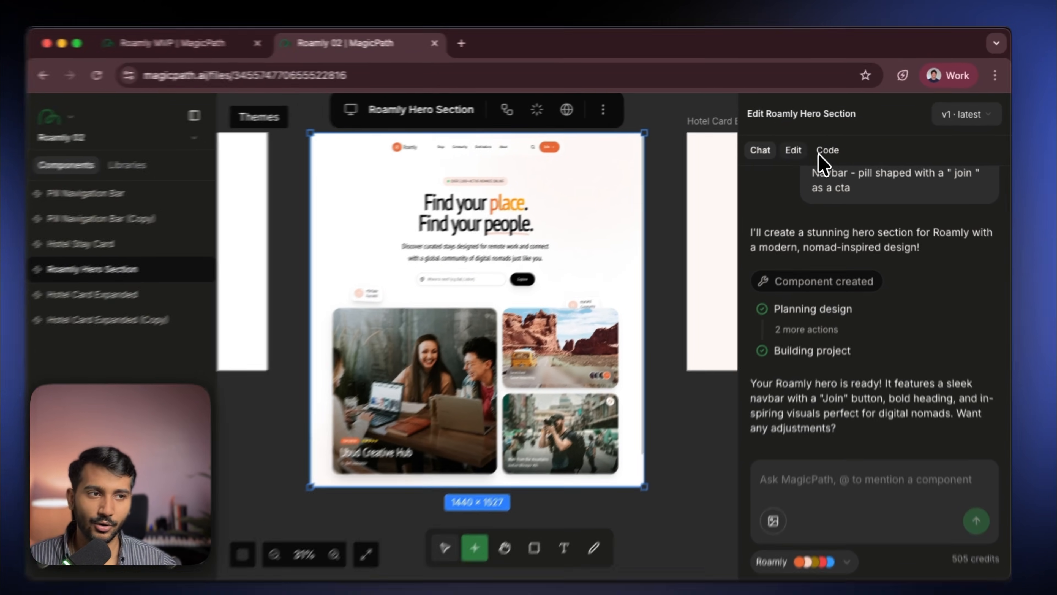
pyautogui.click(827, 148)
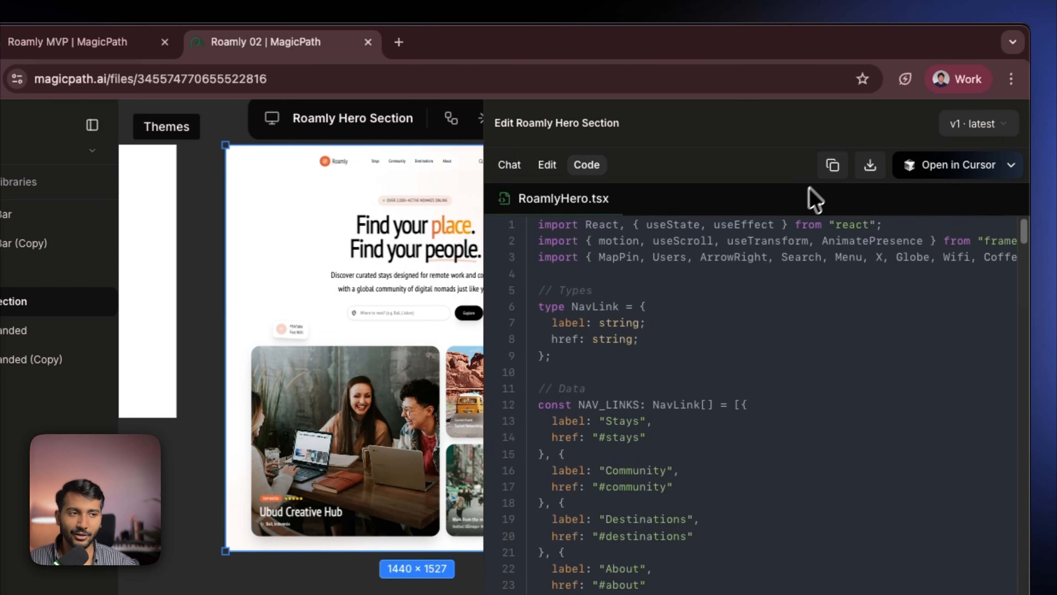
pyautogui.click(829, 170)
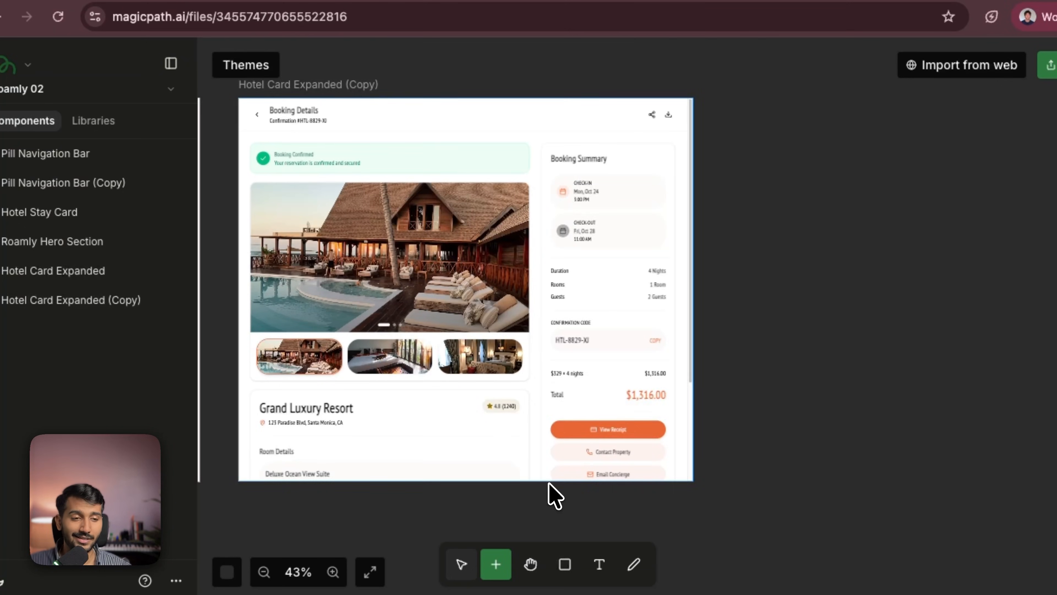
# - Examine the full-page booking design in Hotel Card Expanded (Copy), then switch to the Roamly MVP tab
pyautogui.scroll(-3, 558, 429)
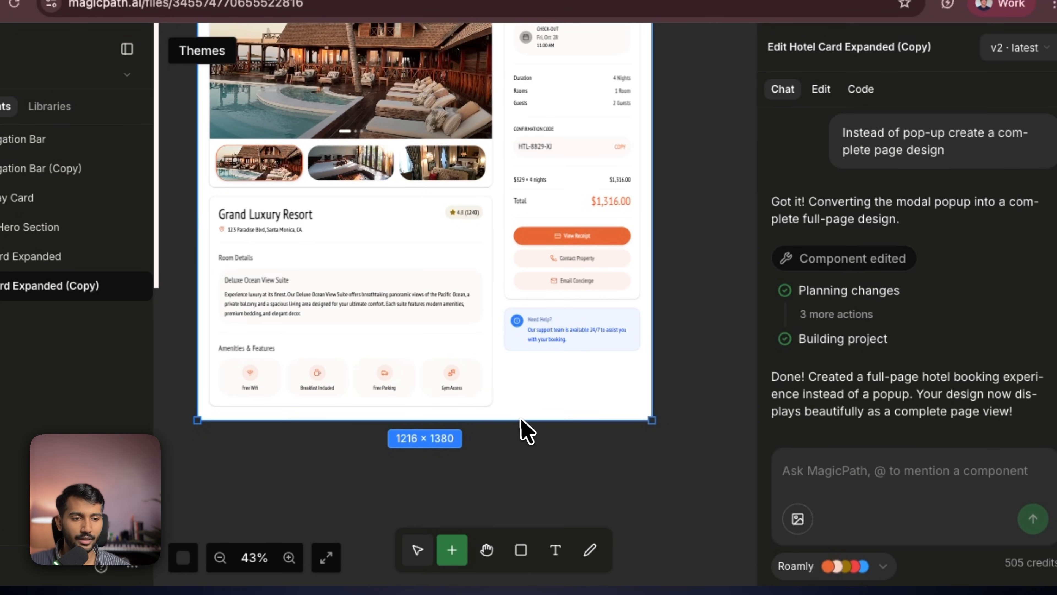
pyautogui.moveTo(521, 419); pyautogui.dragTo(535, 548)
pyautogui.click(689, 395)
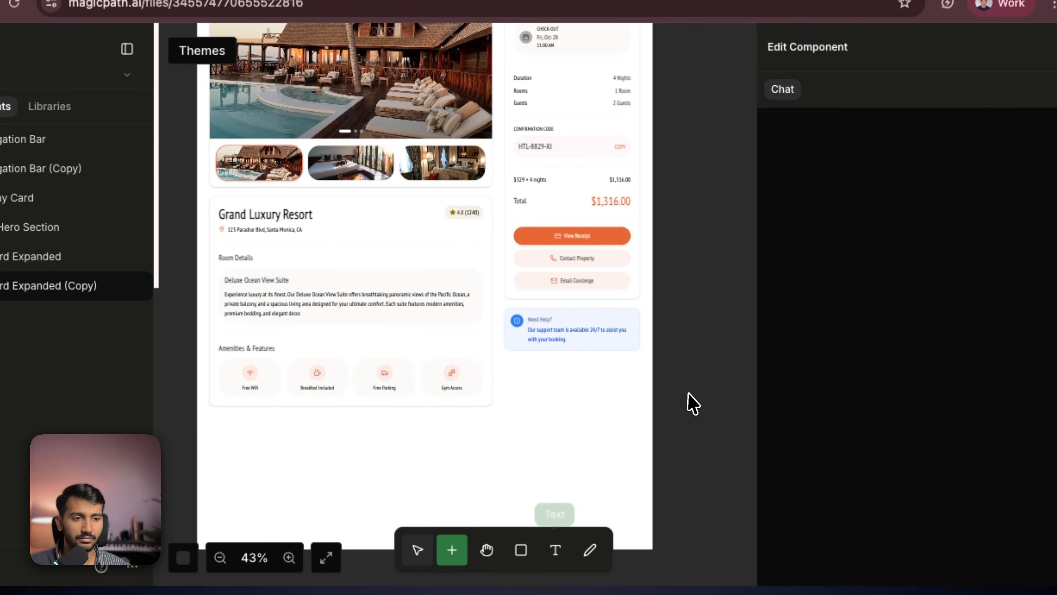
pyautogui.scroll(4, 650, 224)
pyautogui.scroll(2, 650, 224)
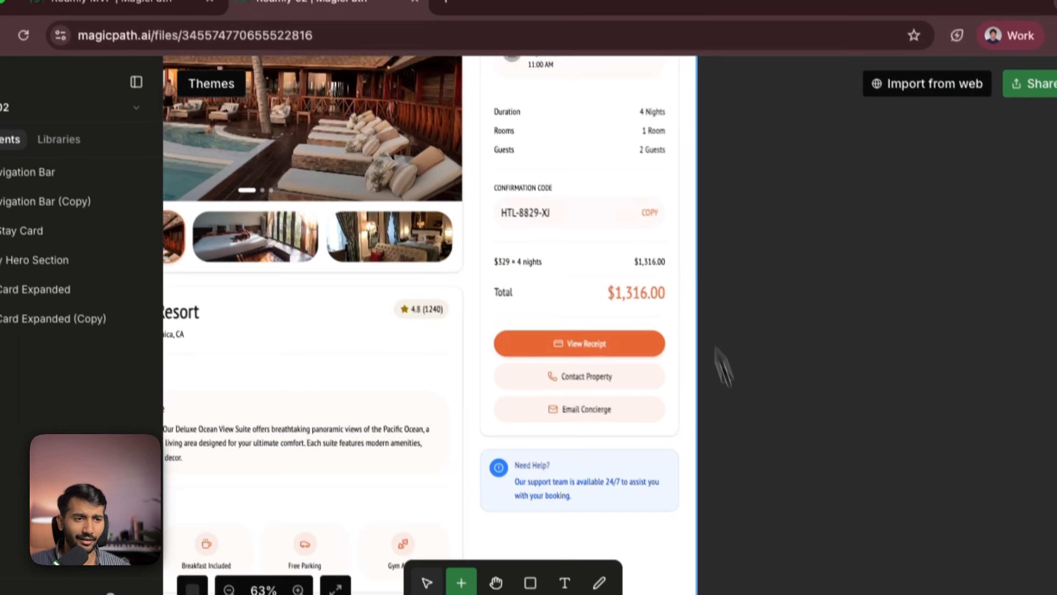
pyautogui.scroll(-1, 714, 333)
pyautogui.moveTo(711, 196); pyautogui.dragTo(800, 403)
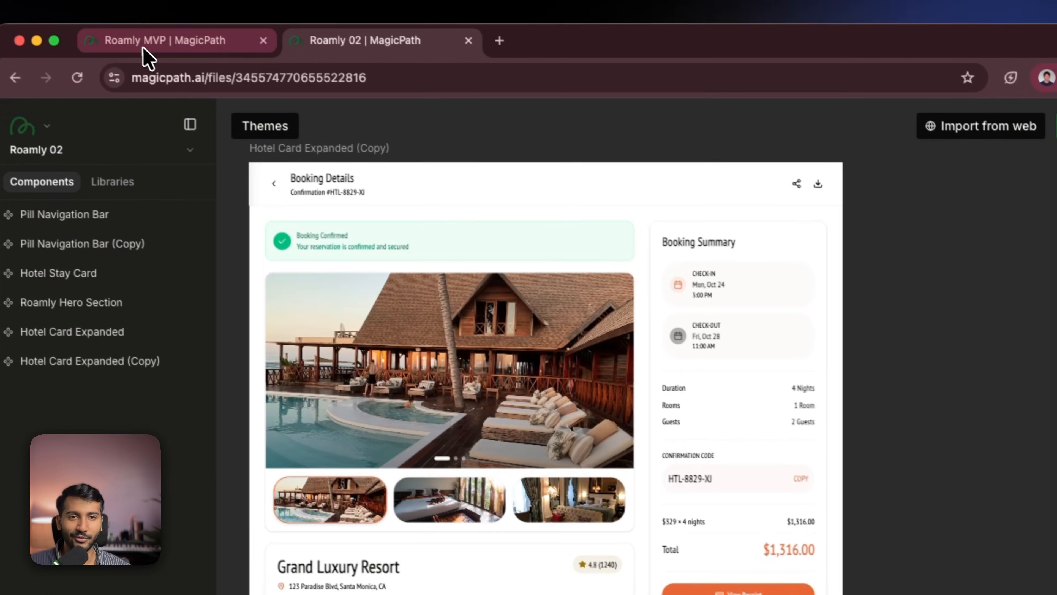
pyautogui.click(143, 47)
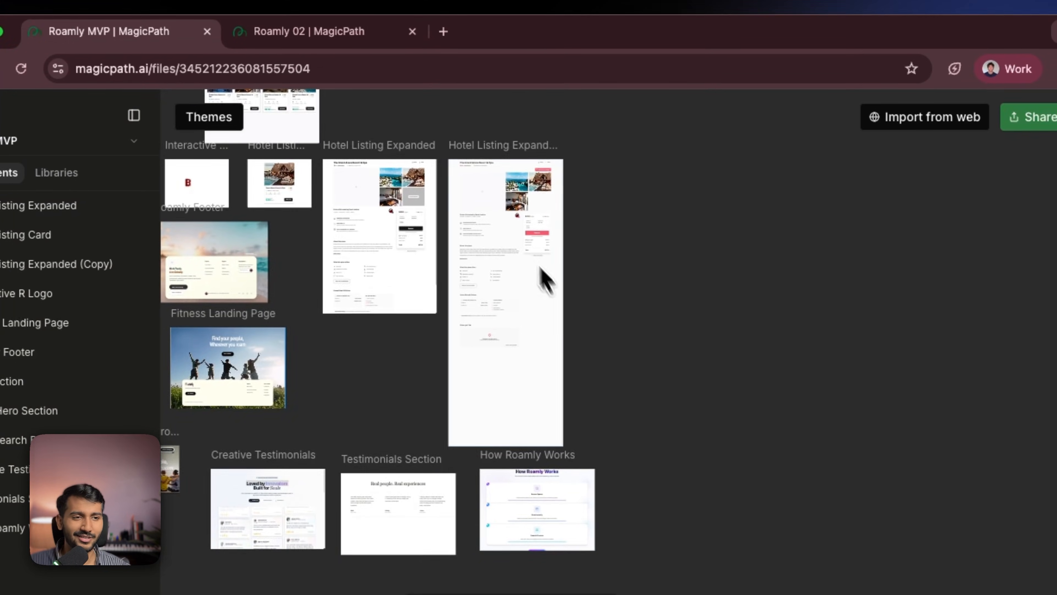
# - Examine the Hotel Listing Expanded designs side by side on the Roamly MVP canvas
pyautogui.scroll(5, 599, 287)
pyautogui.scroll(4, 556, 225)
pyautogui.moveTo(402, 273); pyautogui.dragTo(739, 340)
pyautogui.moveTo(420, 319); pyautogui.dragTo(575, 331)
pyautogui.scroll(-3, 581, 342)
pyautogui.scroll(3, 545, 385)
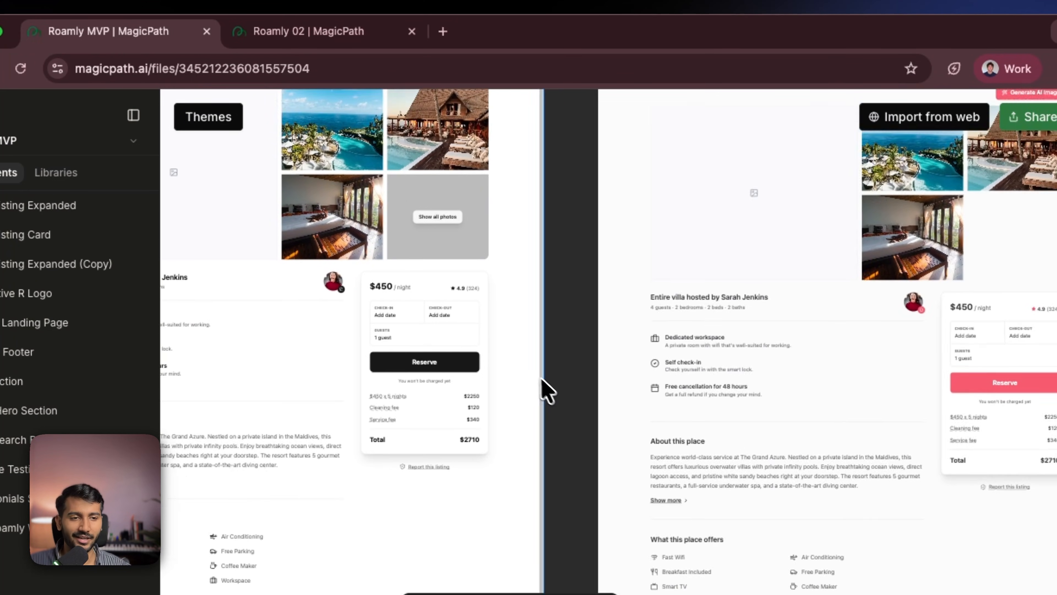
# - Switch to the Roamly 02 file and review the full-page Hotel Card Expanded (Copy) booking design
pyautogui.click(379, 46)
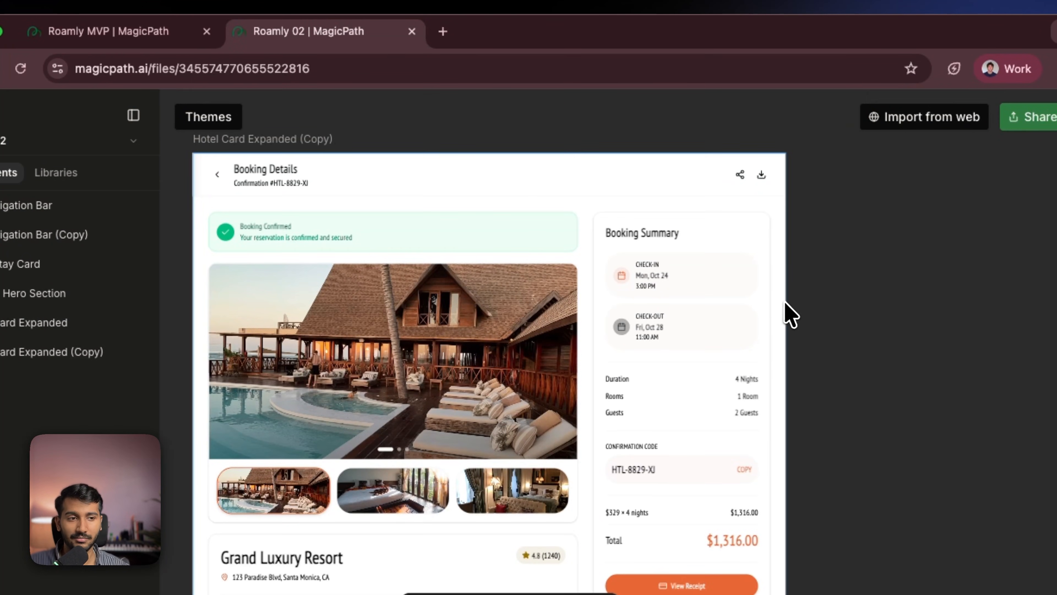
pyautogui.scroll(-3, 795, 318)
pyautogui.scroll(4, 805, 373)
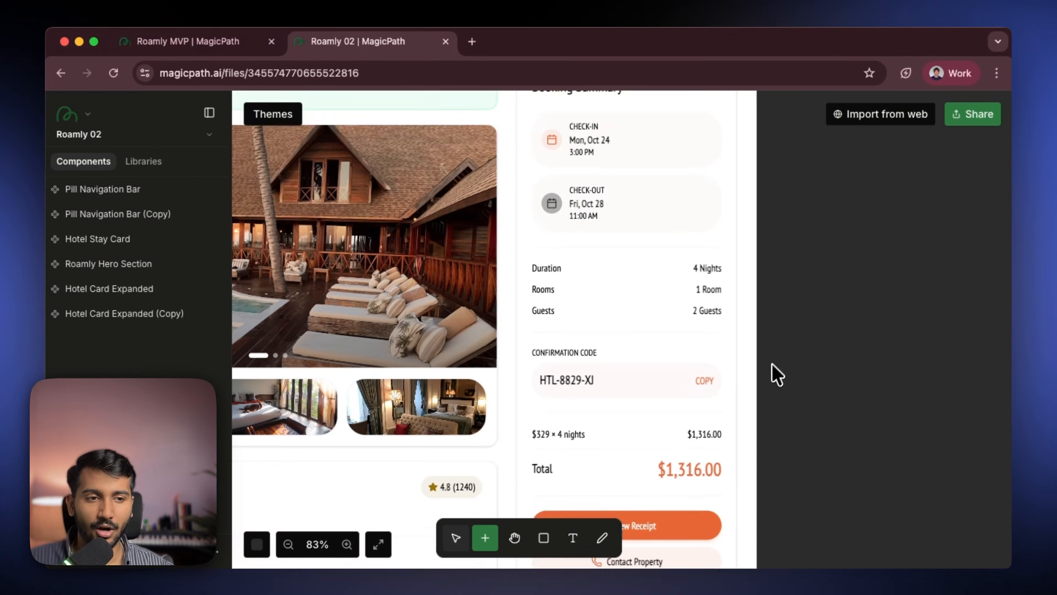
pyautogui.scroll(-5, 774, 376)
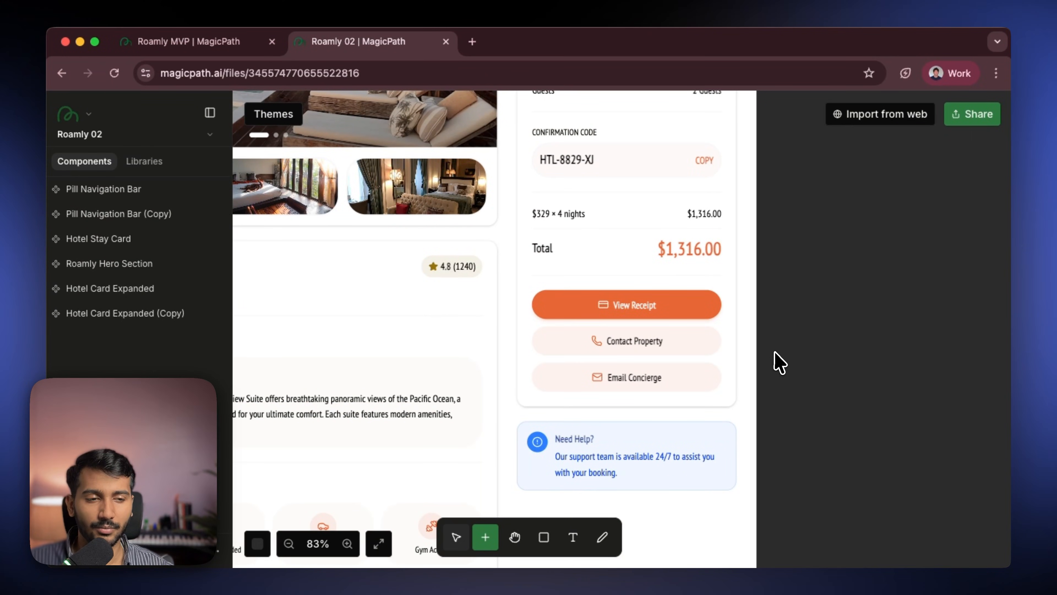
pyautogui.scroll(-3, 780, 363)
pyautogui.scroll(-5, 745, 355)
pyautogui.scroll(-3, 696, 291)
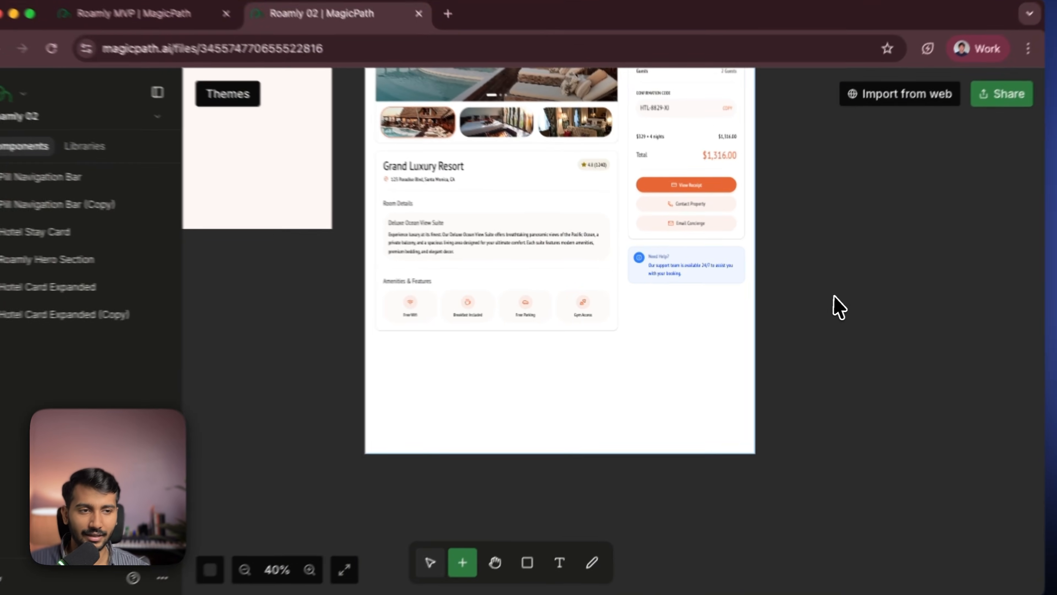
pyautogui.scroll(4, 839, 307)
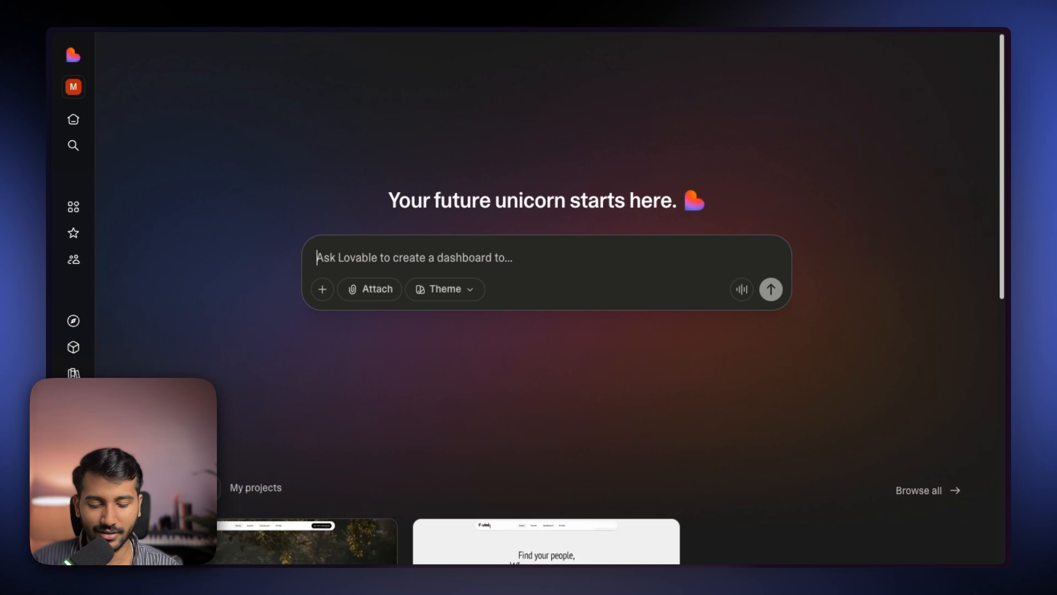
# - In Lovable, enter the prompt: I want to create a webapp for my app name " Roamly " which helps people find spaces wherever they go & connect with people
pyautogui.write('I wan tt')
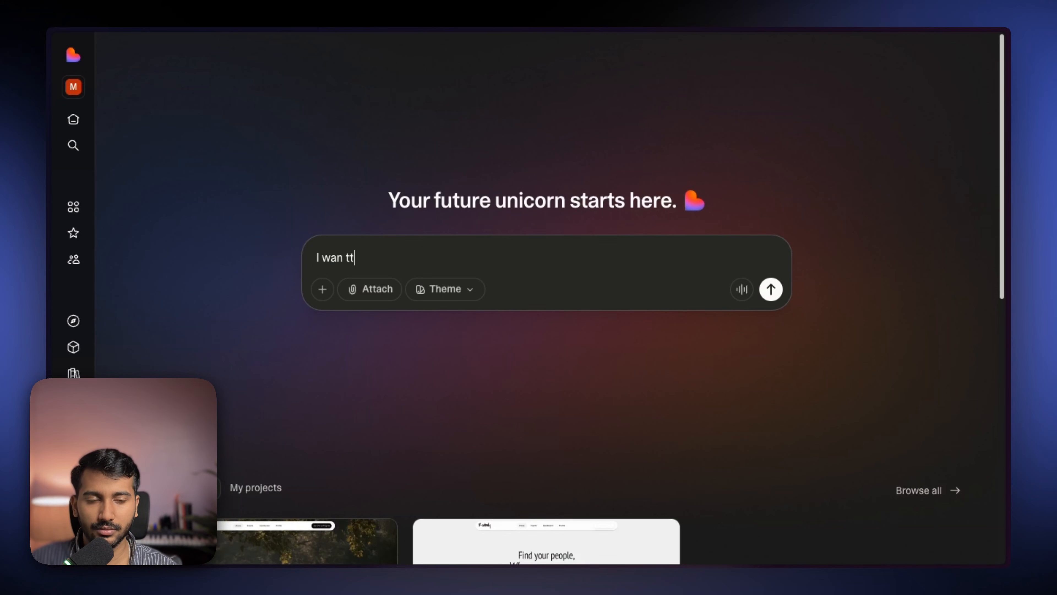
pyautogui.write("wherever they go & connect with people. And it's")
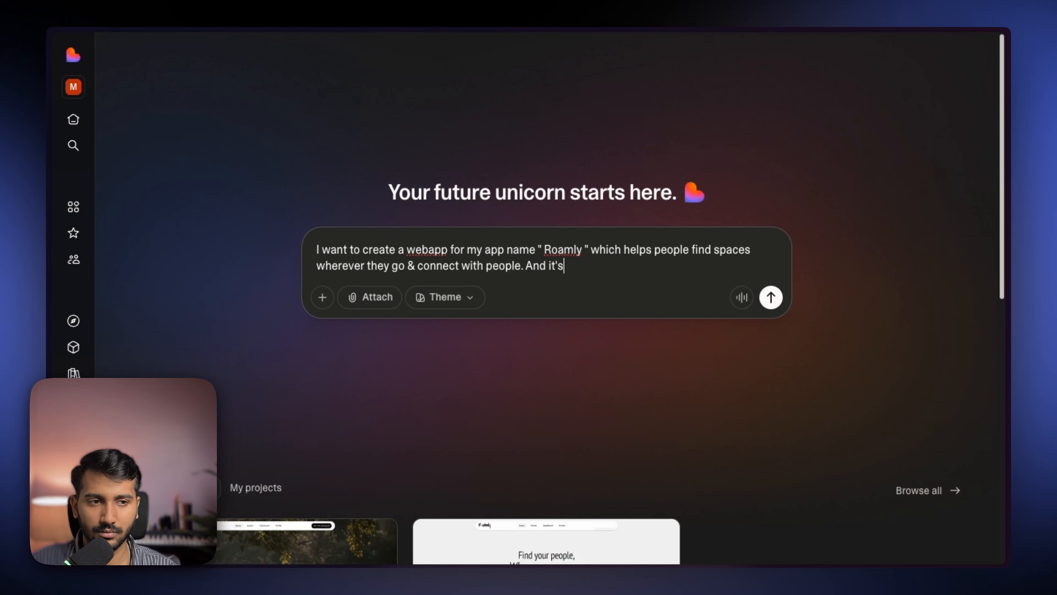
# - Start a new custom theme from the theme options and open its CSS import dialog
pyautogui.click(445, 303)
pyautogui.scroll(-2, 524, 479)
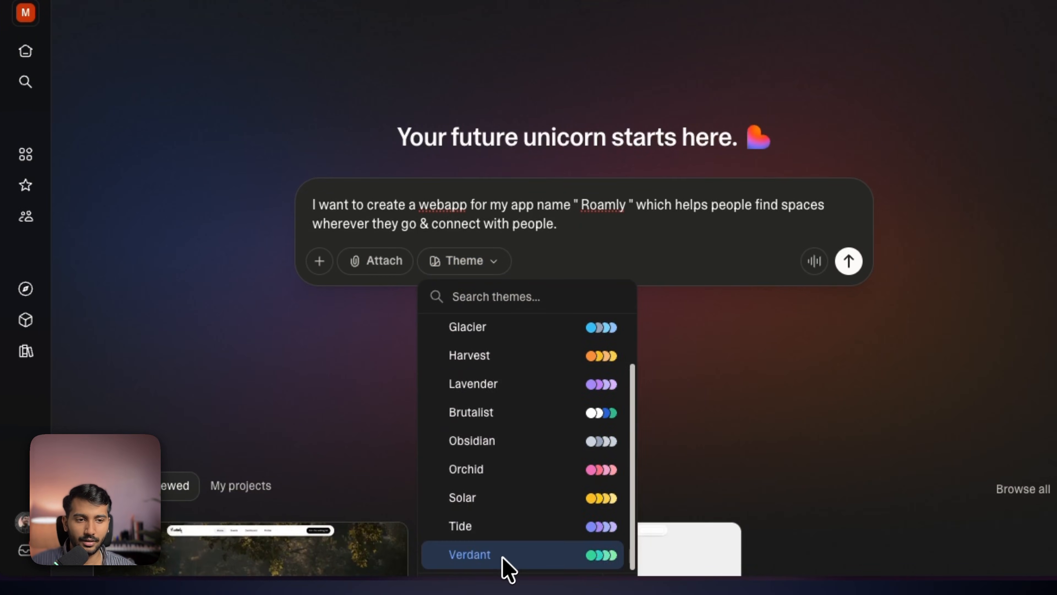
pyautogui.scroll(-10, 509, 568)
pyautogui.click(507, 203)
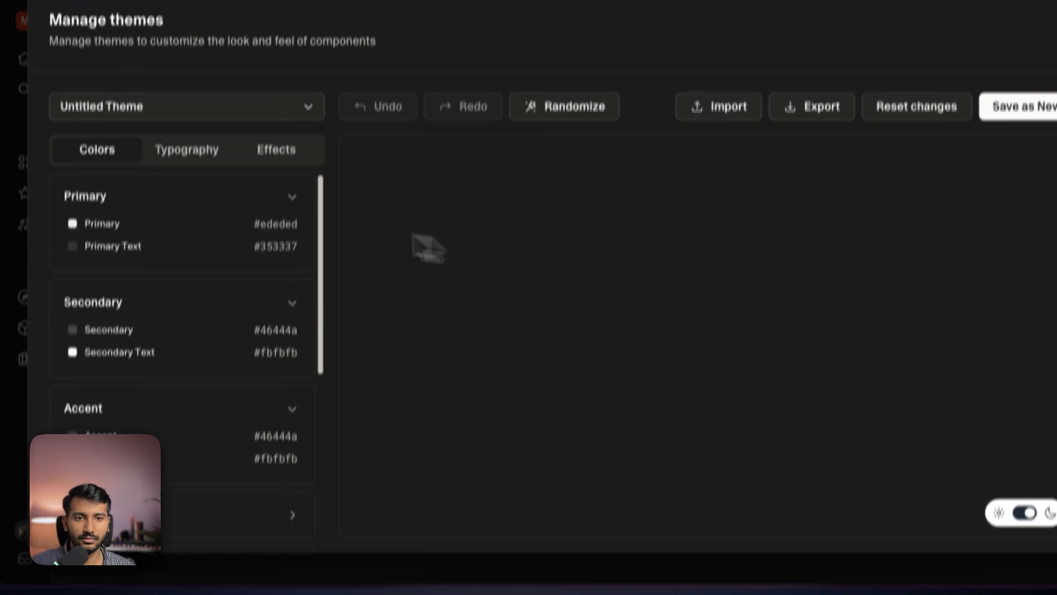
pyautogui.click(719, 106)
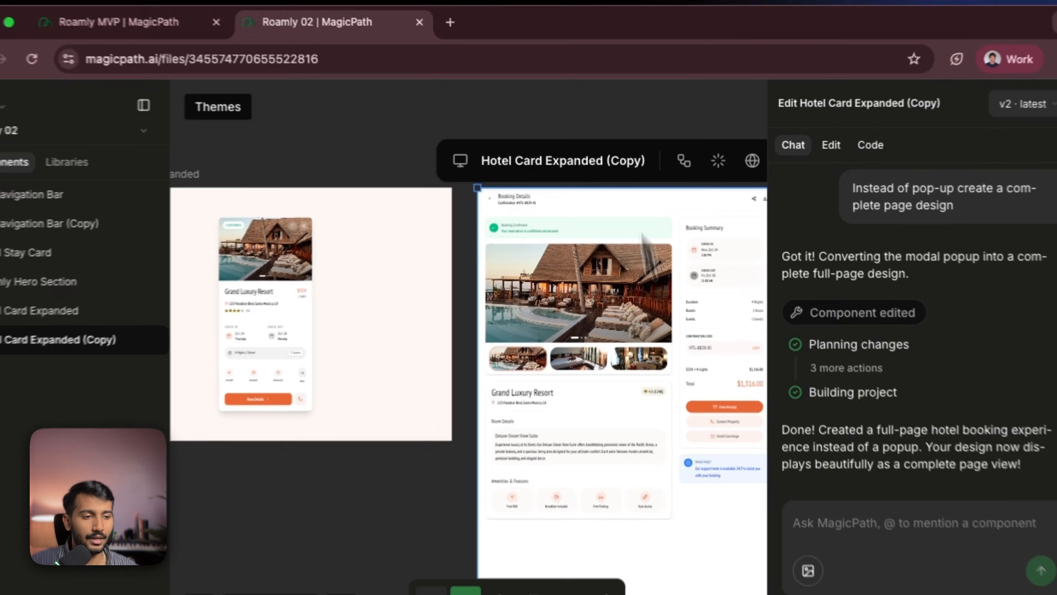
# - Copy the Roamly theme's exported CSS code in MagicPath and import it into the new Lovable theme
pyautogui.click(805, 593)
pyautogui.click(852, 588)
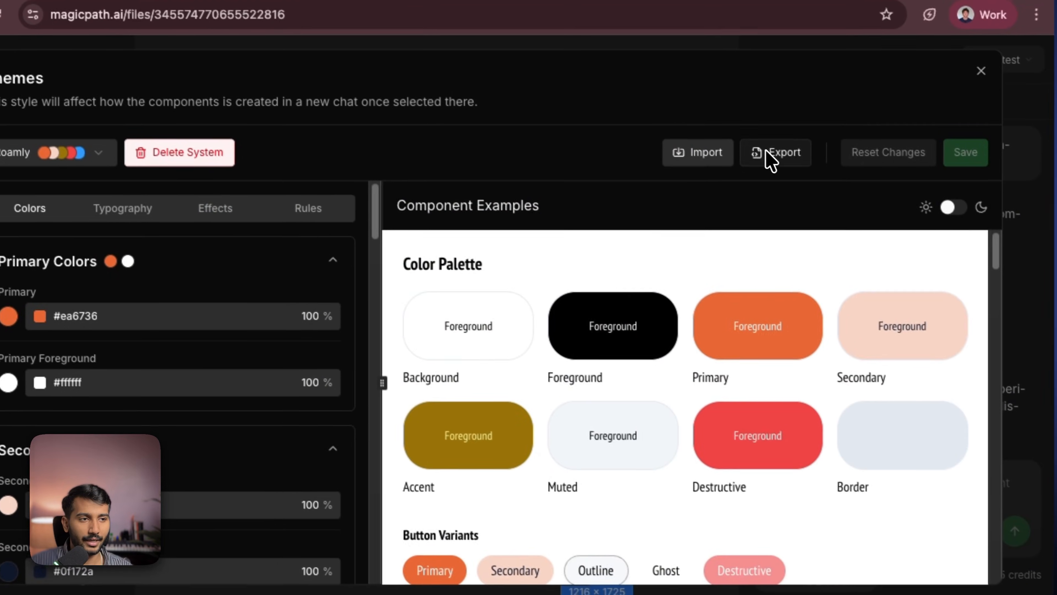
pyautogui.click(766, 152)
pyautogui.click(685, 188)
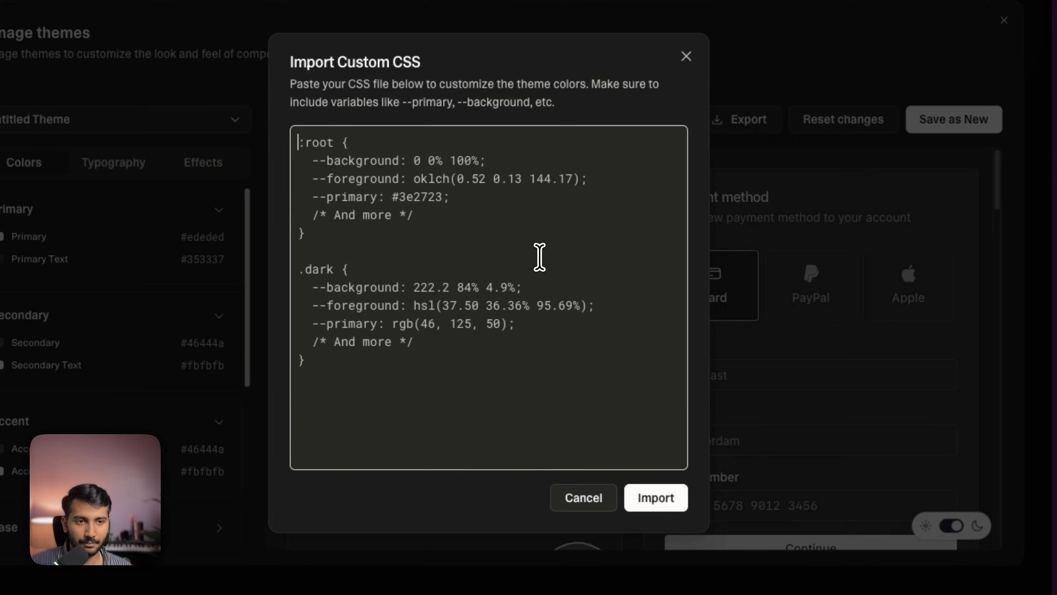
pyautogui.hotkey('ctrl', 'v')
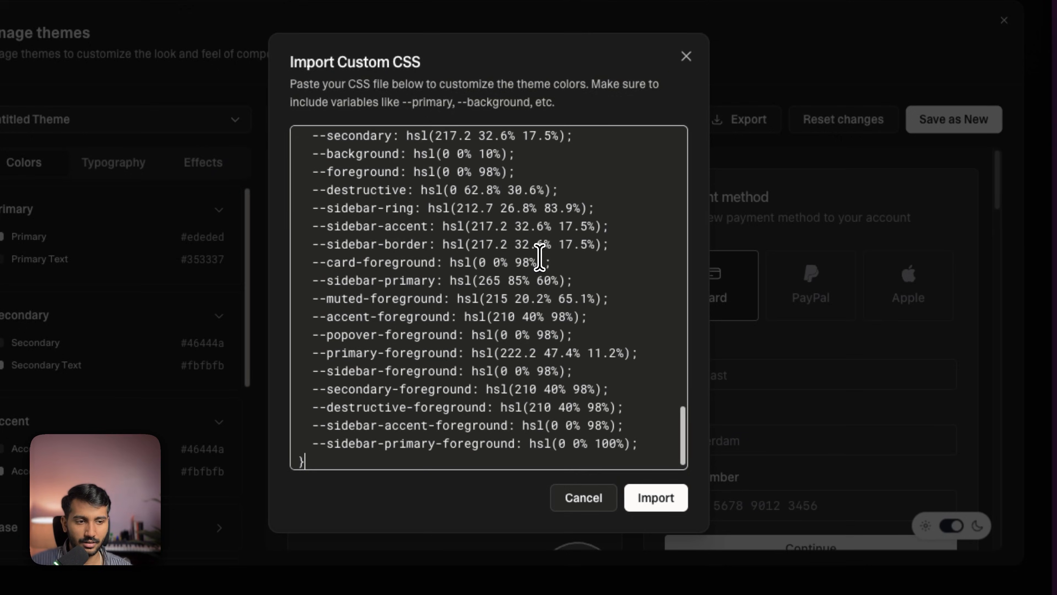
pyautogui.click(656, 497)
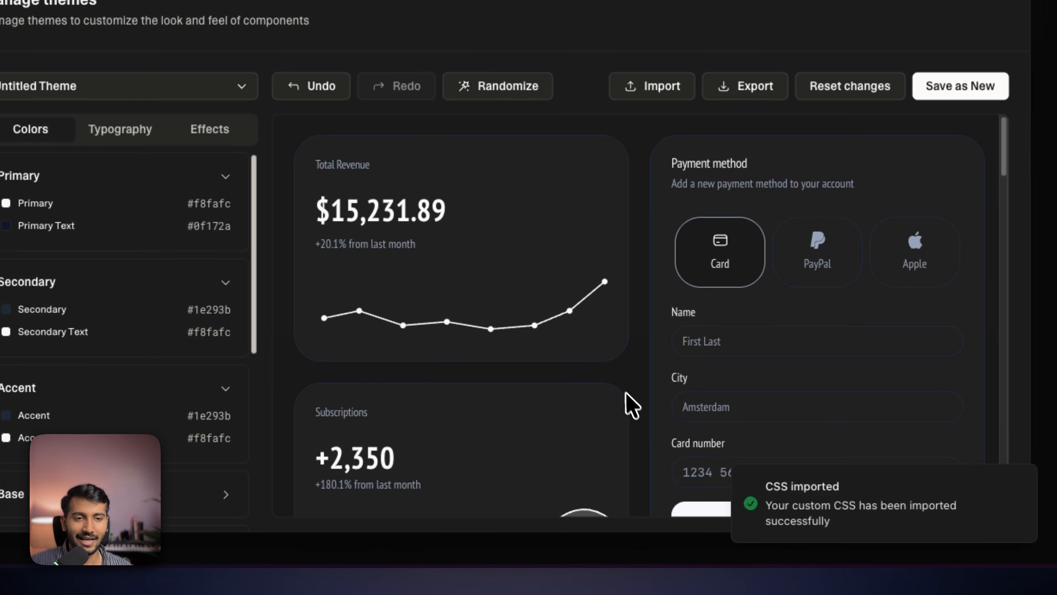
# - Preview the imported theme's sample components in both light and dark modes
pyautogui.scroll(-15, 632, 406)
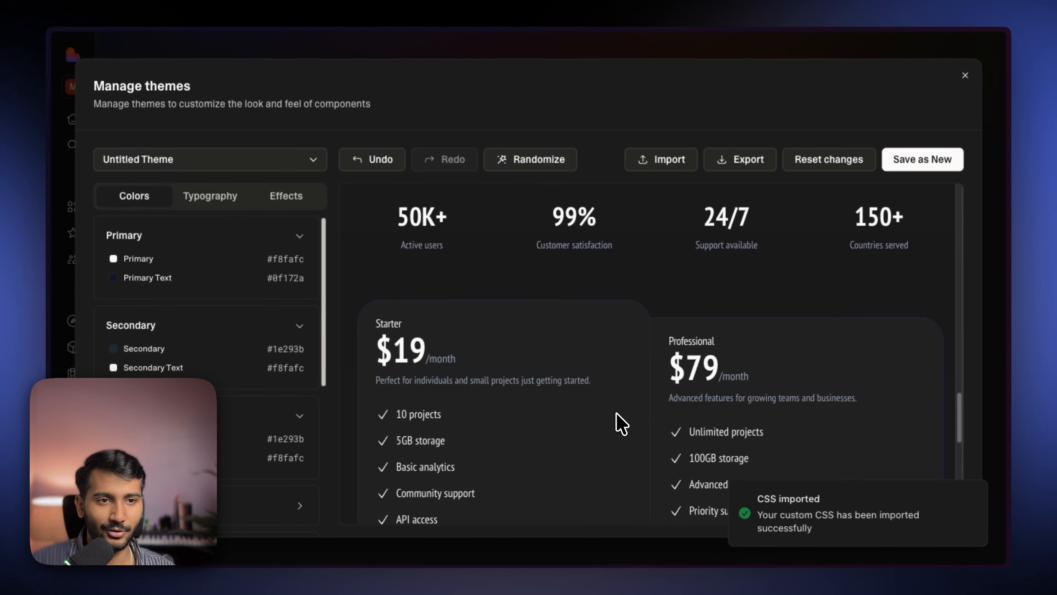
pyautogui.scroll(15, 620, 422)
pyautogui.scroll(-3, 620, 422)
pyautogui.scroll(3, 620, 420)
pyautogui.scroll(-15, 621, 420)
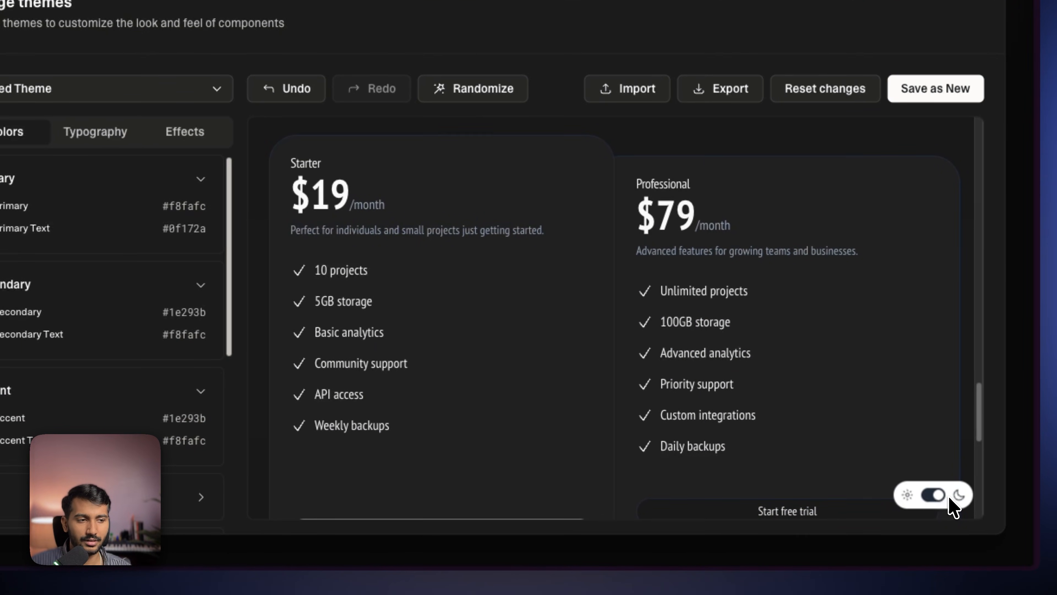
pyautogui.click(933, 495)
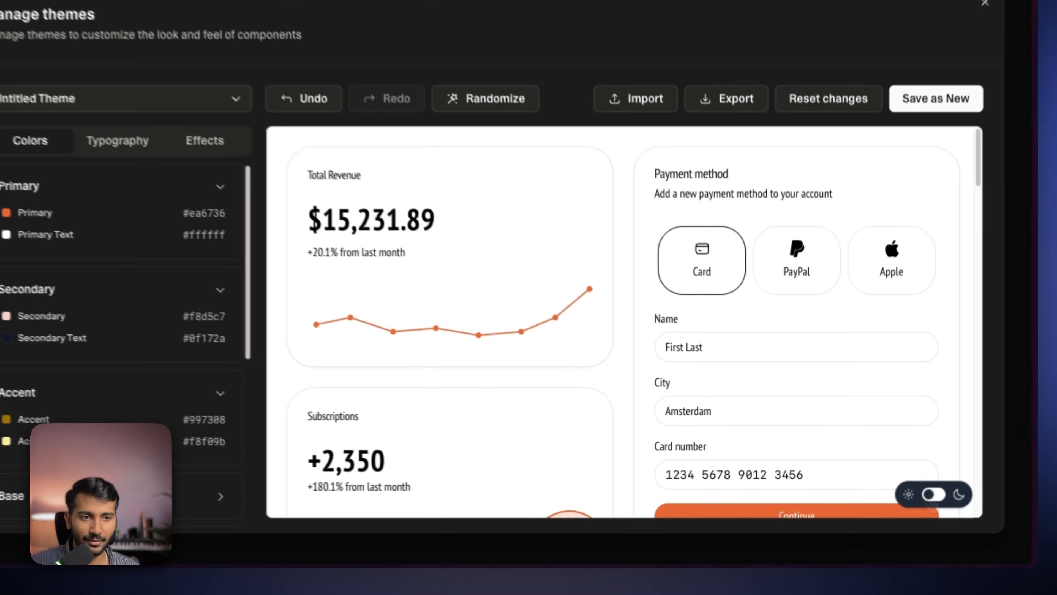
pyautogui.click(918, 504)
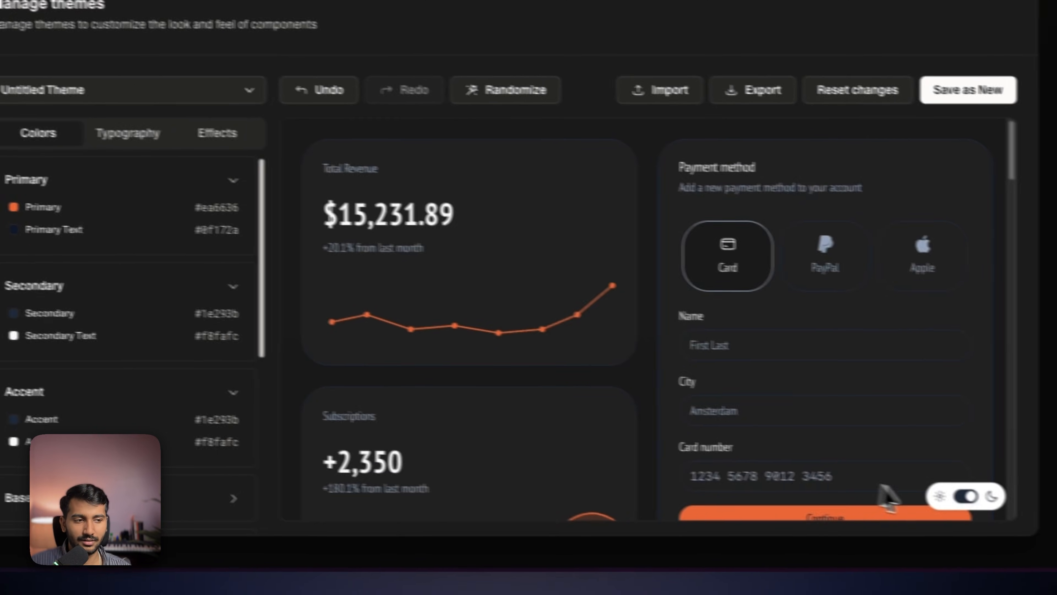
pyautogui.click(942, 496)
pyautogui.click(939, 495)
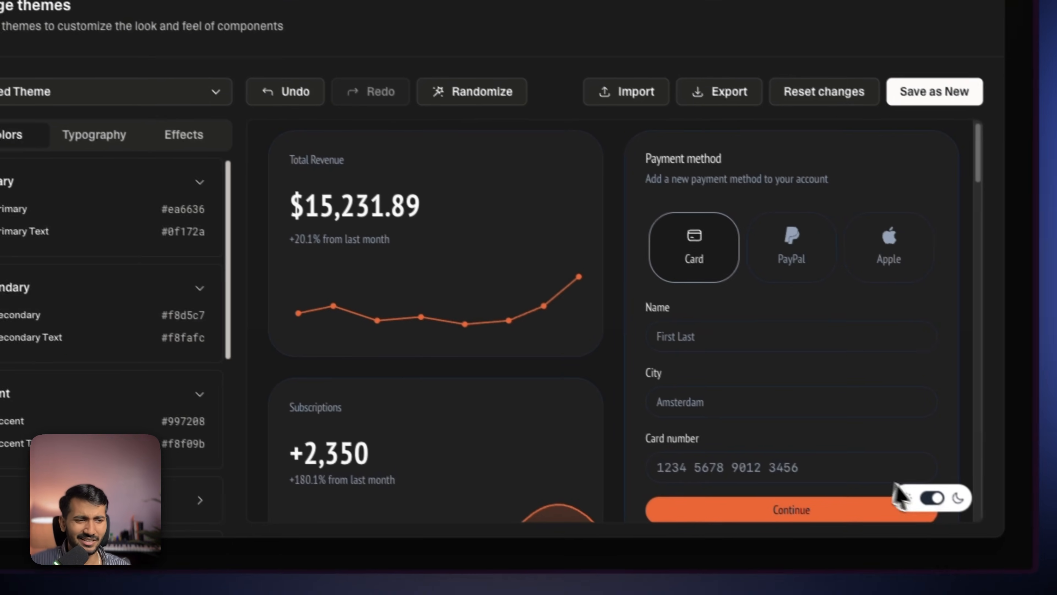
pyautogui.click(1030, 558)
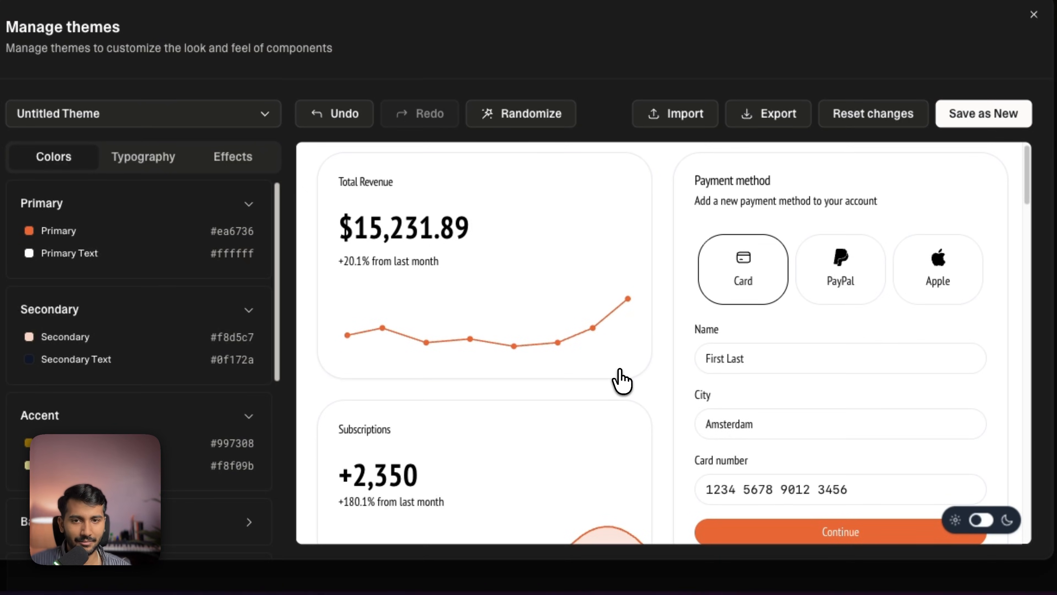
pyautogui.scroll(-10, 662, 369)
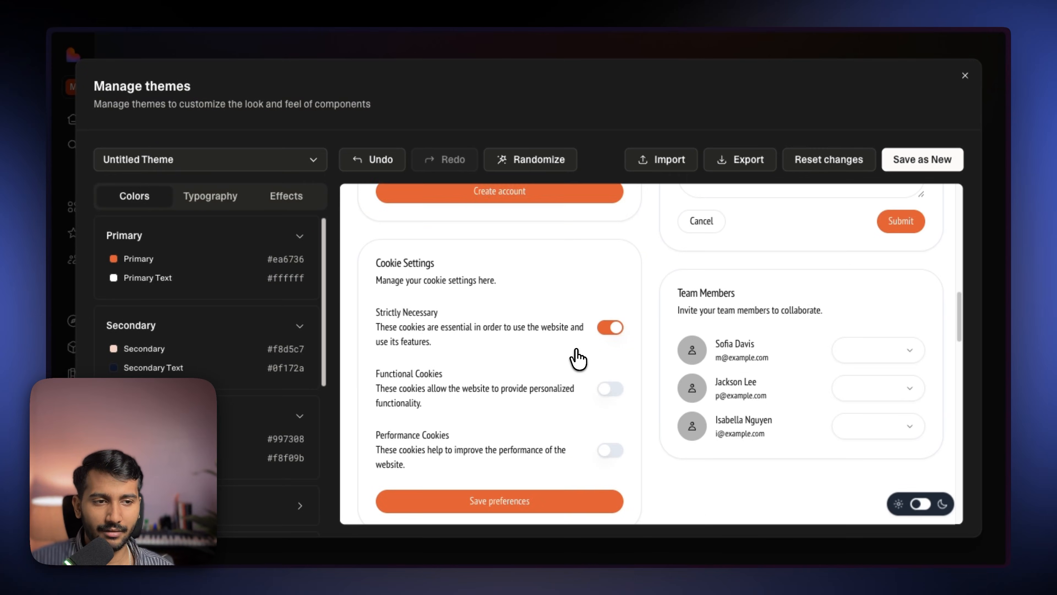
pyautogui.scroll(10, 595, 342)
# - Check the theme's Effects settings and save the new theme
pyautogui.click(273, 196)
pyautogui.click(229, 163)
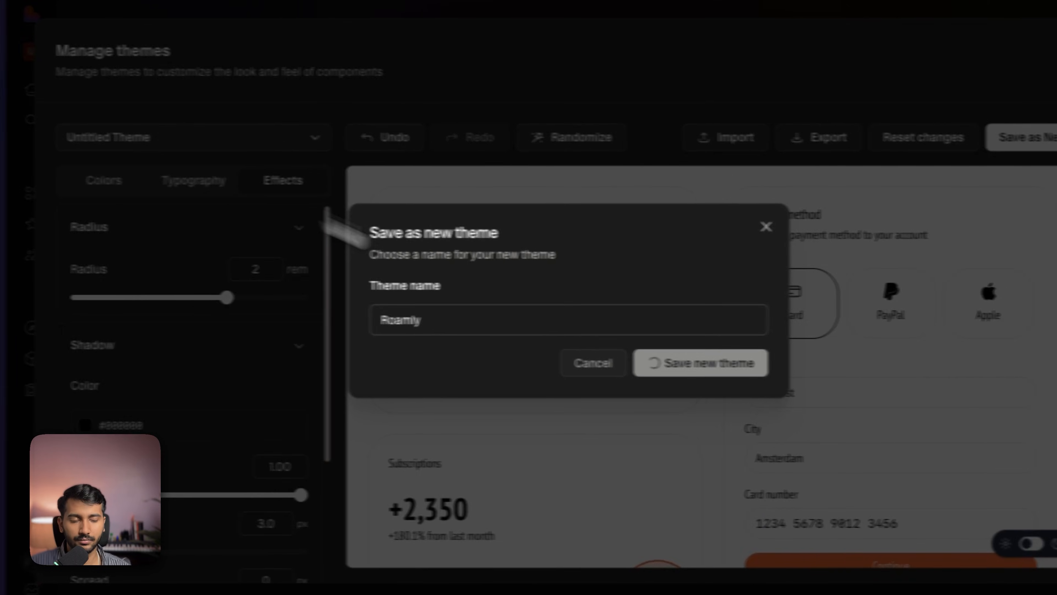
pyautogui.click(694, 362)
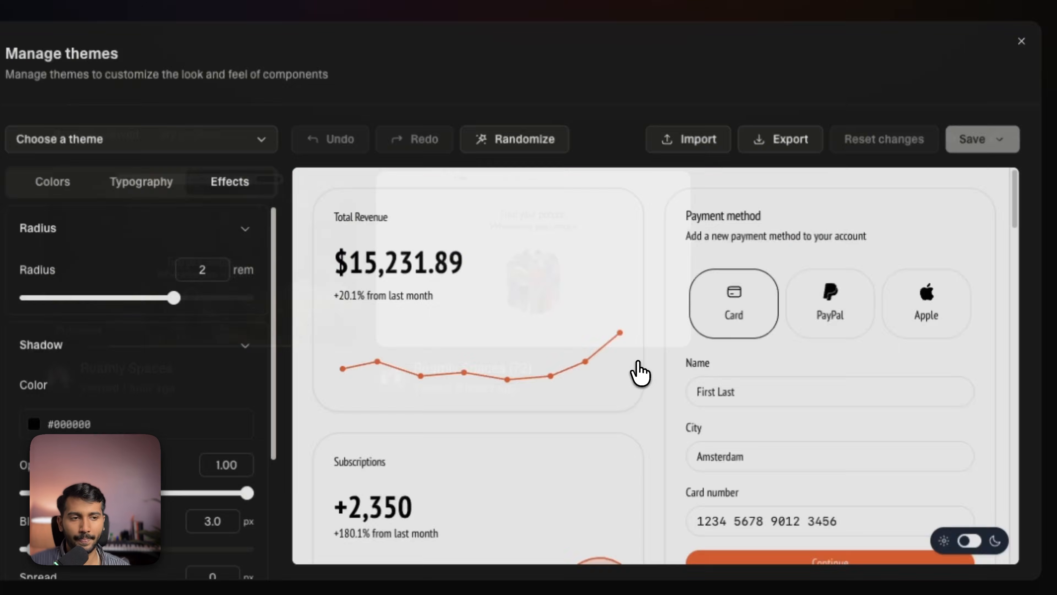
pyautogui.scroll(8, 632, 371)
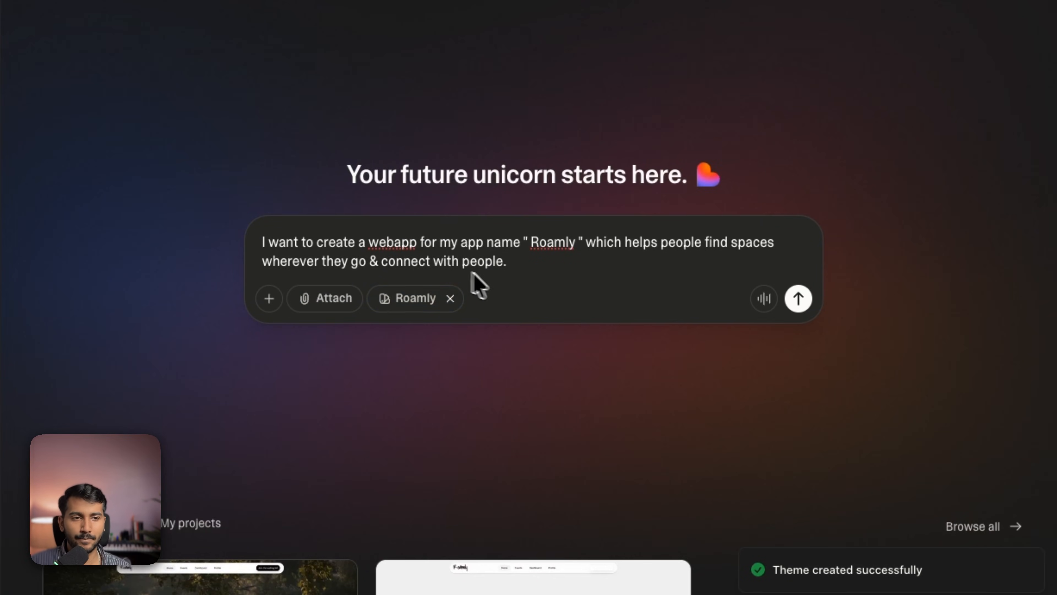
# - Submit the Roamly webapp prompt with the new Roamly theme applied and dismiss the top-up notice
pyautogui.click(512, 268)
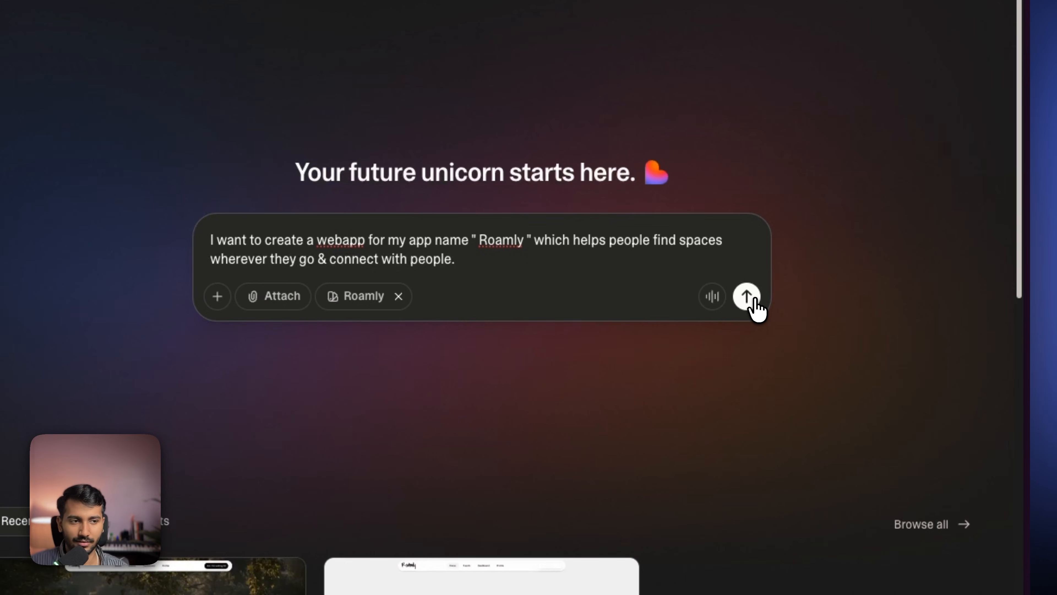
pyautogui.click(754, 298)
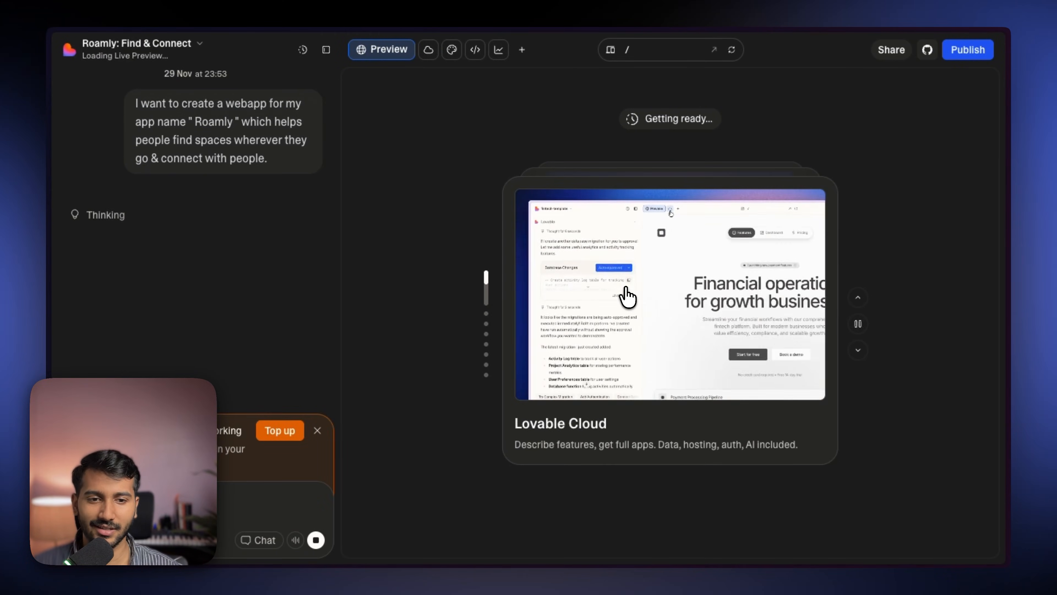
pyautogui.click(318, 430)
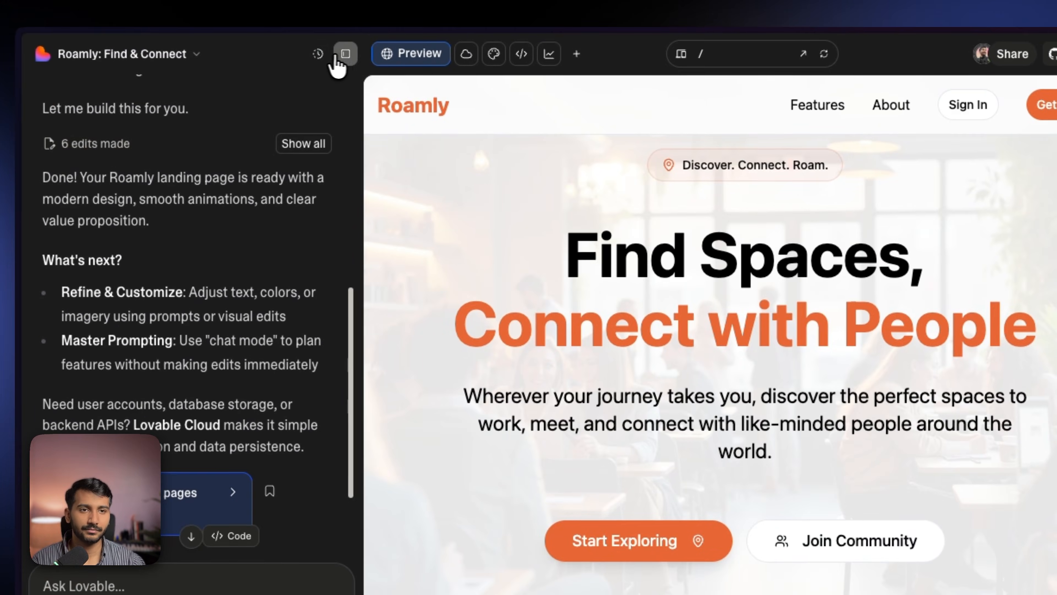
# - Review the generated Roamly landing page in the full preview
pyautogui.click(337, 58)
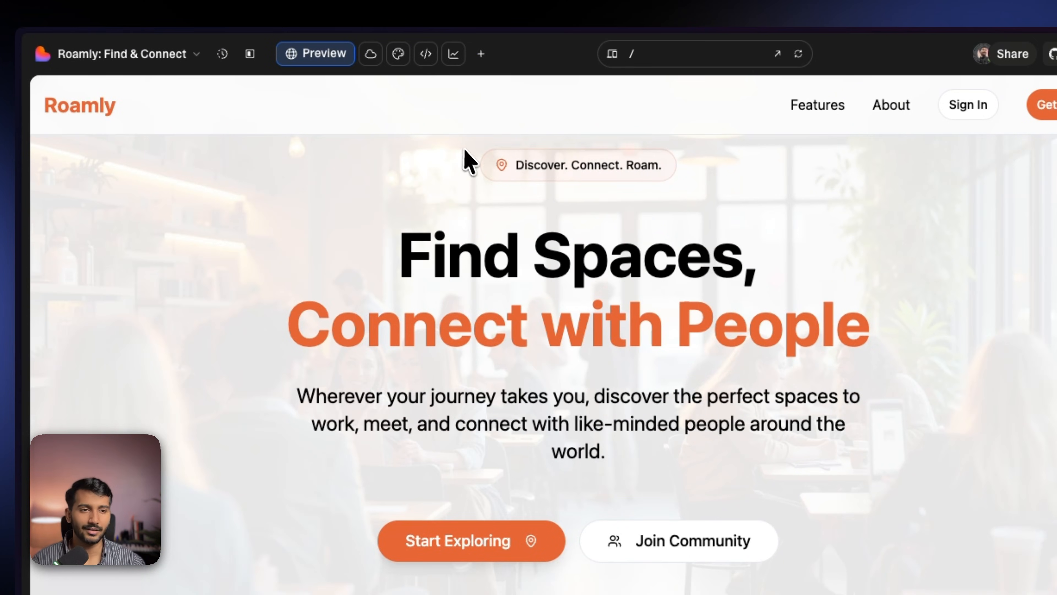
pyautogui.scroll(-10, 462, 188)
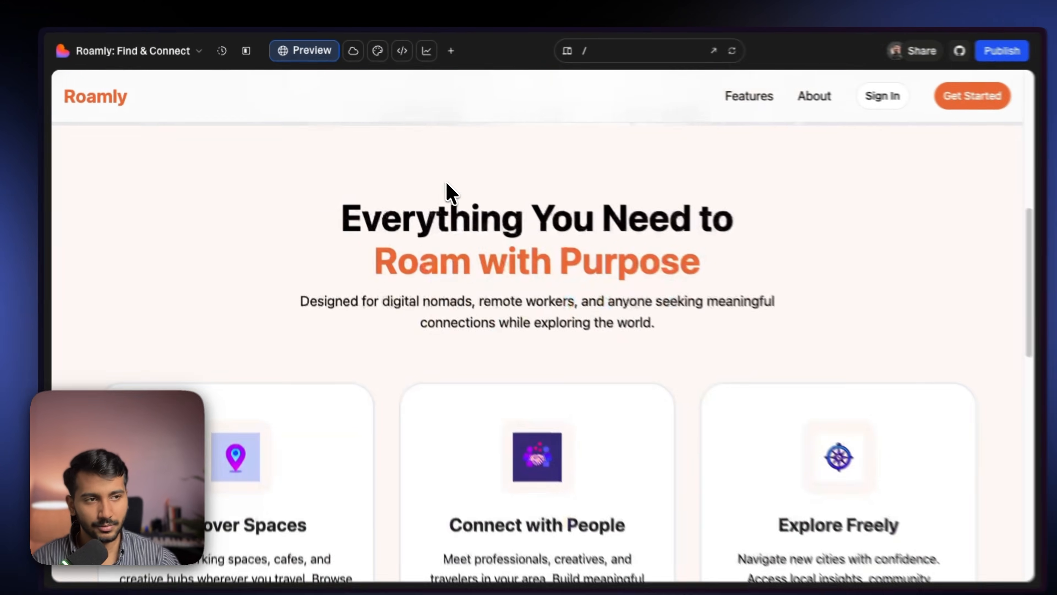
pyautogui.scroll(-6, 441, 183)
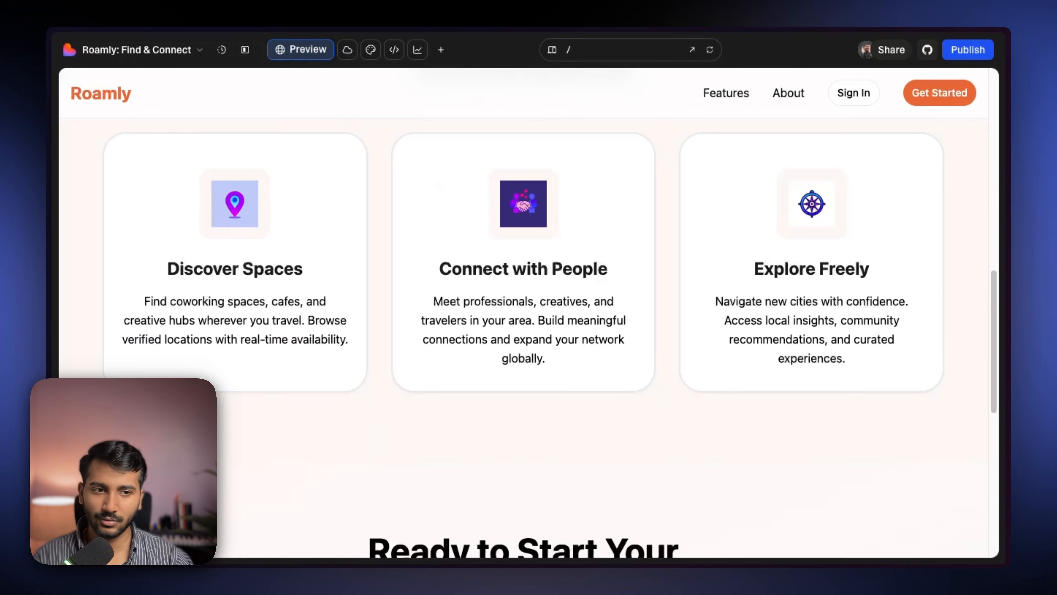
pyautogui.scroll(-10, 439, 195)
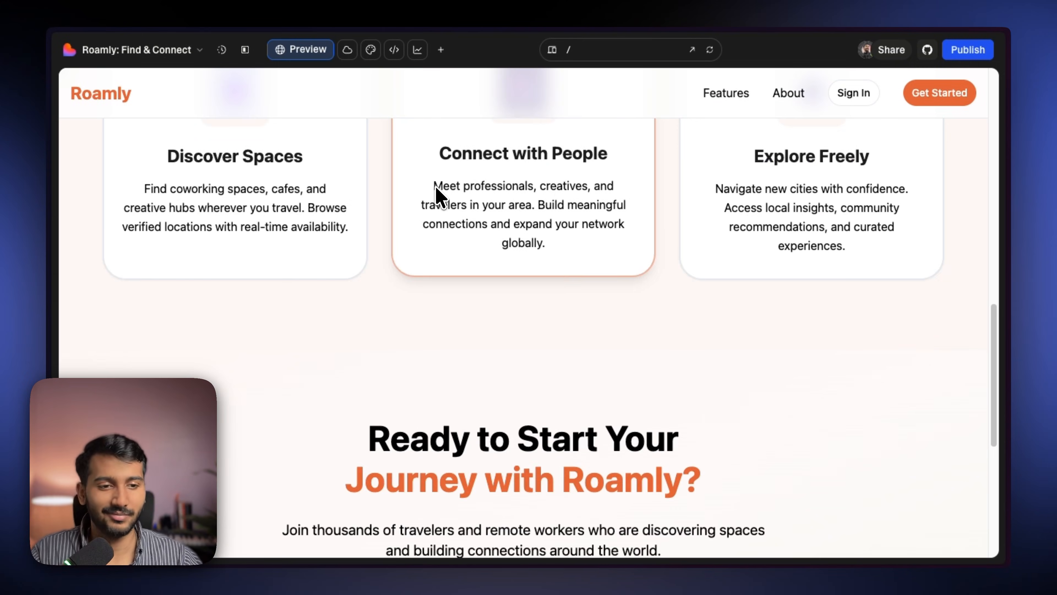
pyautogui.scroll(-2, 439, 198)
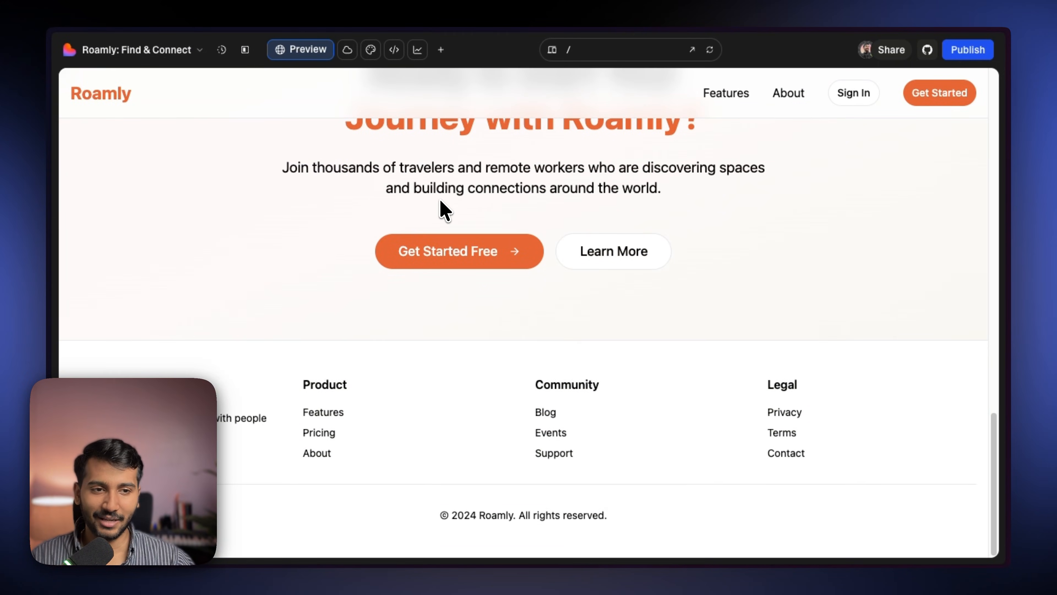
# - Switch to the other Lovable project tab and review its earlier Roamly Spaces design
pyautogui.moveTo(70, 224)
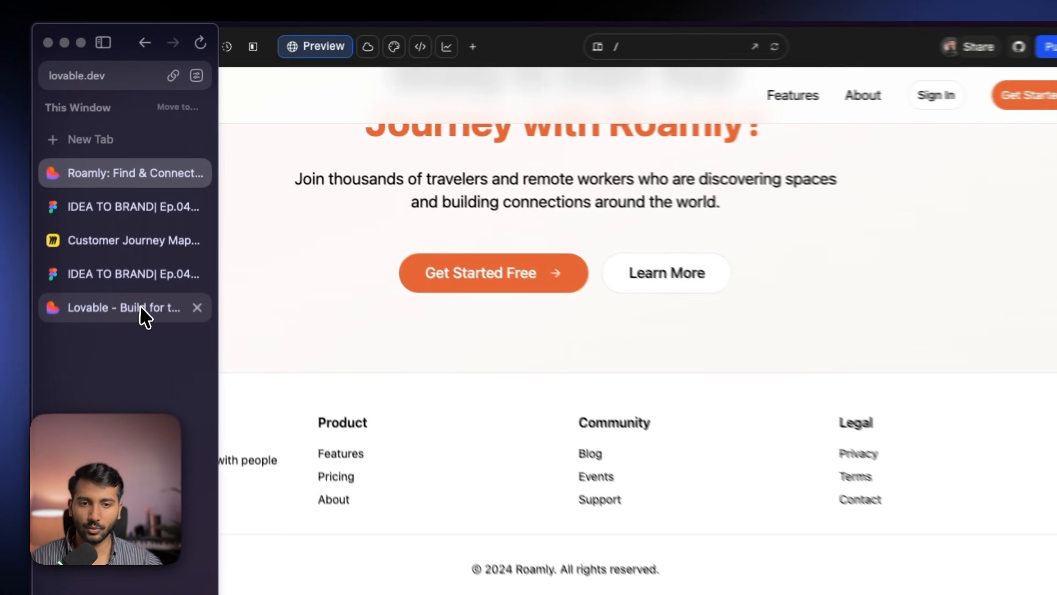
pyautogui.click(132, 307)
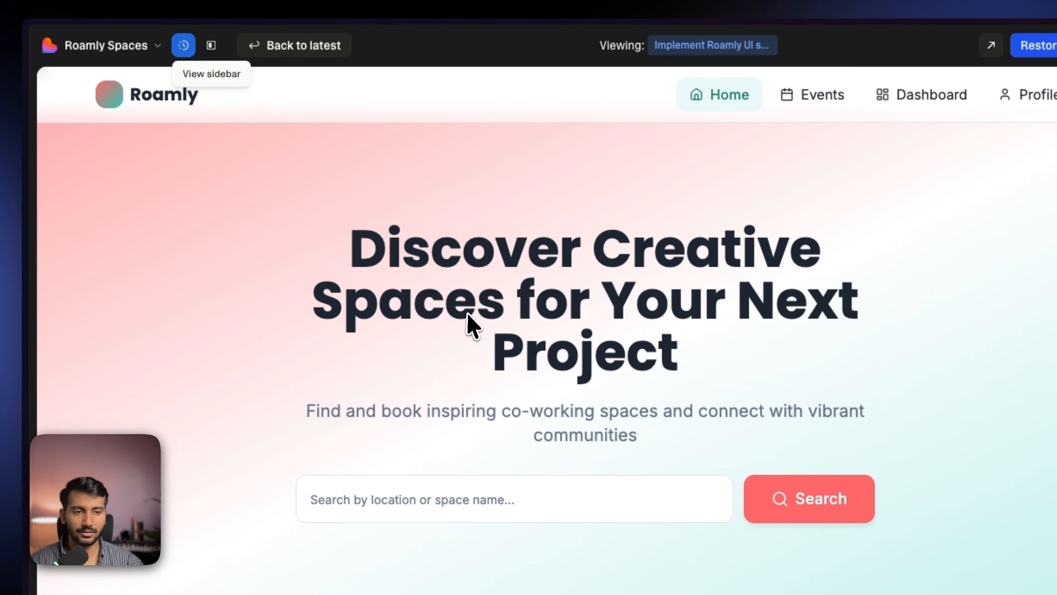
pyautogui.scroll(-10, 455, 310)
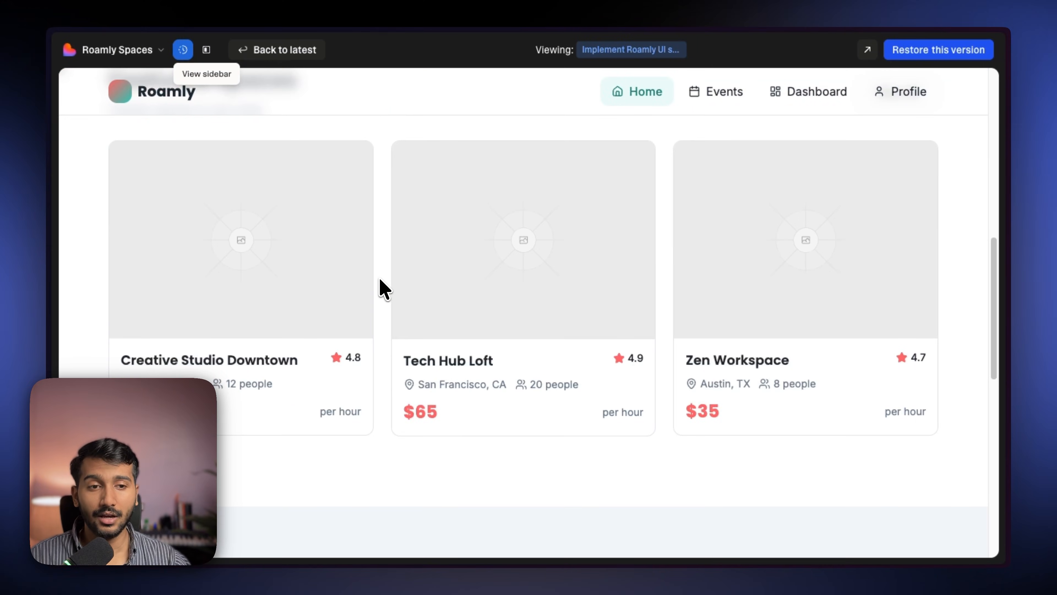
# - Scroll through the earlier Roamly Spaces version and the new Roamly landing page to compare them
pyautogui.scroll(-4, 379, 277)
pyautogui.scroll(-4, 379, 277)
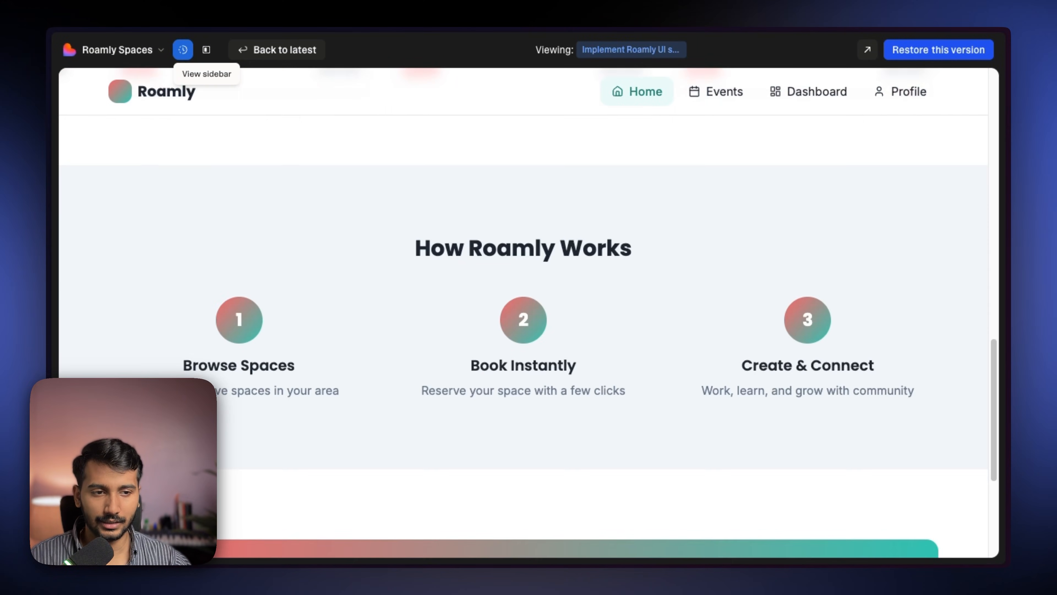
pyautogui.scroll(-5, 379, 288)
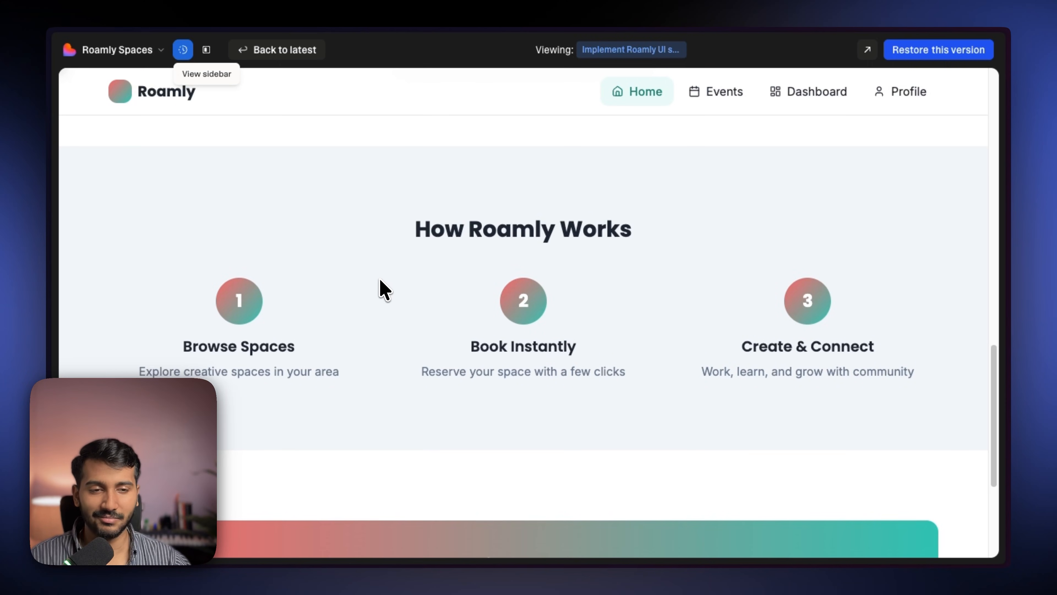
pyautogui.scroll(20, 380, 280)
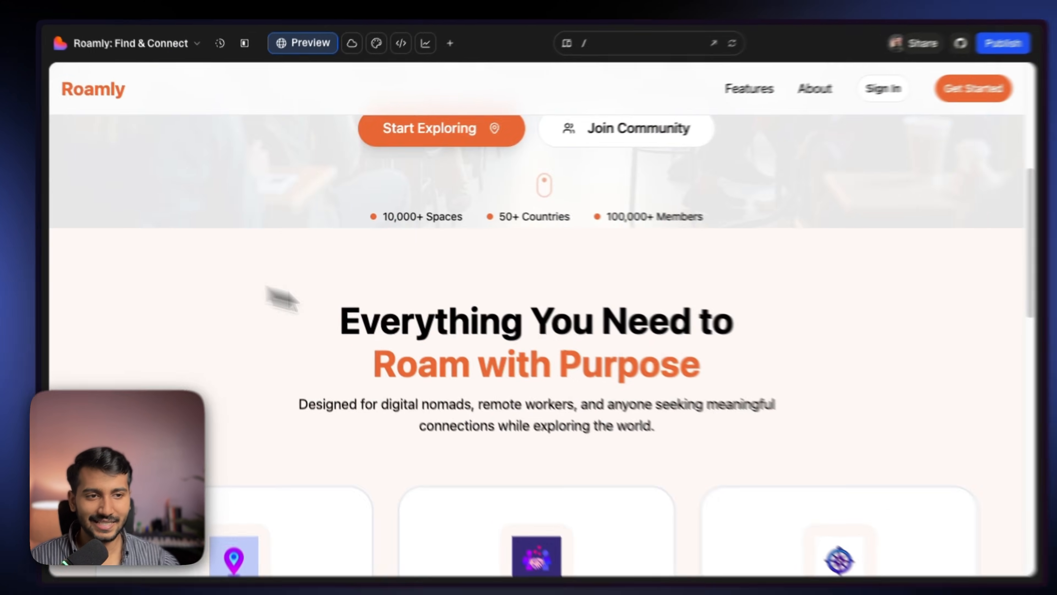
pyautogui.scroll(-10, 479, 329)
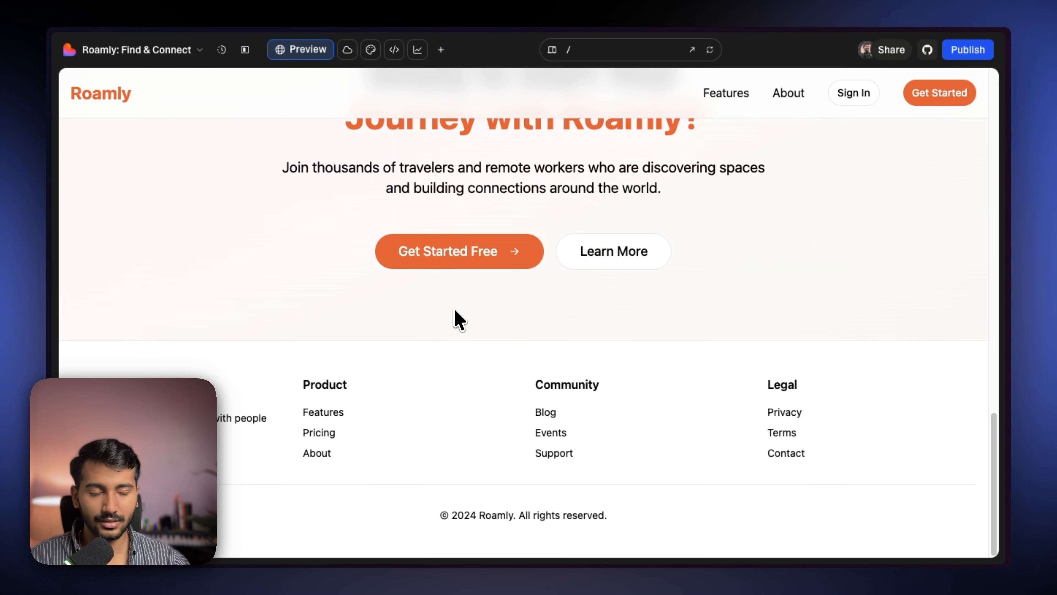
pyautogui.scroll(15, 458, 320)
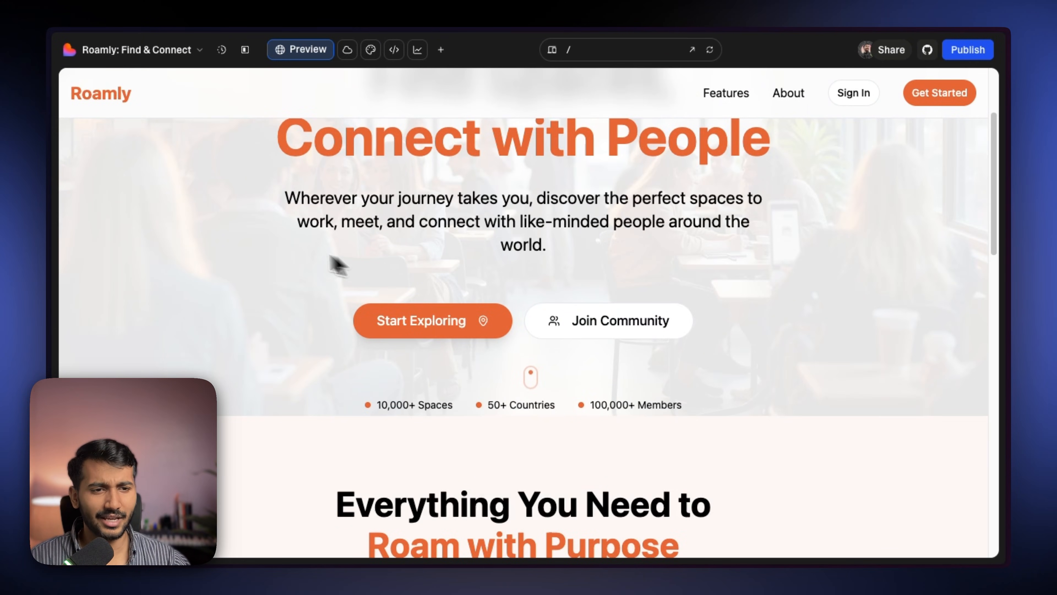
# - Open the Roamly Spaces project preview and browse its Events, Dashboard and Home pages
pyautogui.click(83, 237)
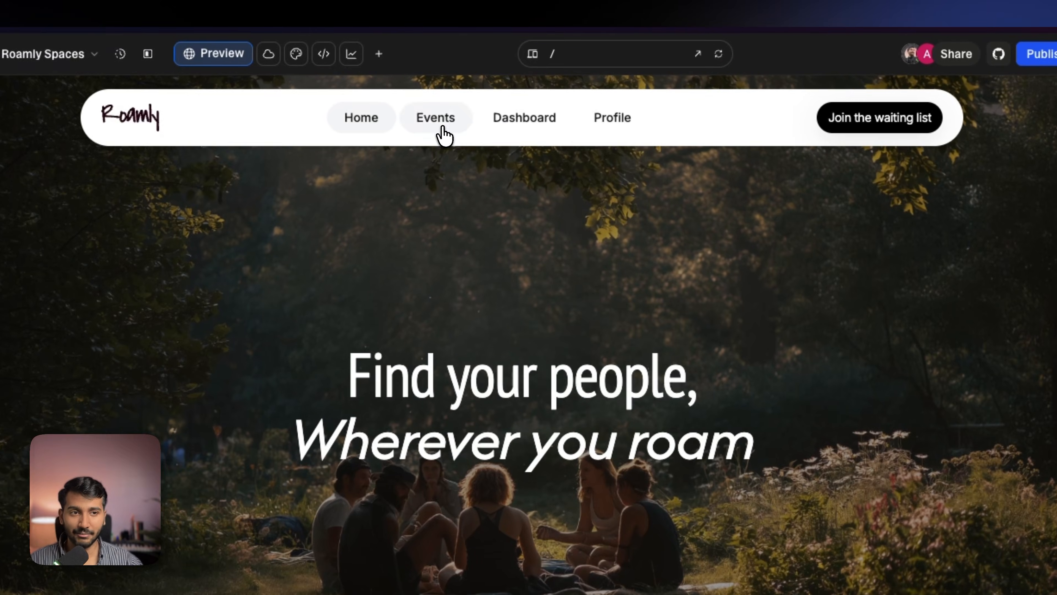
pyautogui.click(441, 135)
pyautogui.click(511, 149)
pyautogui.click(335, 145)
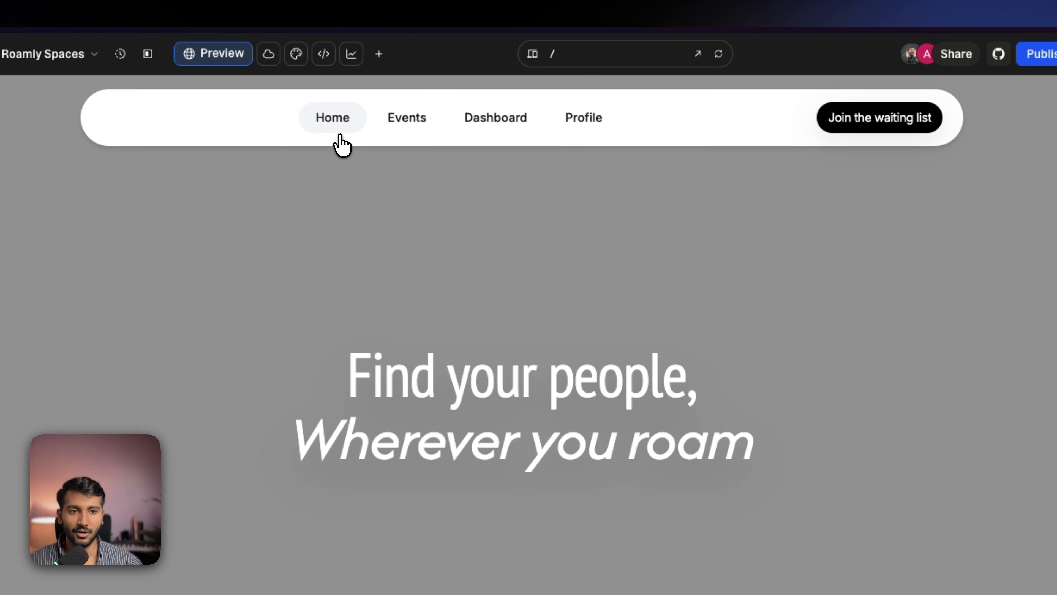
pyautogui.scroll(-5, 499, 241)
pyautogui.scroll(-5, 516, 245)
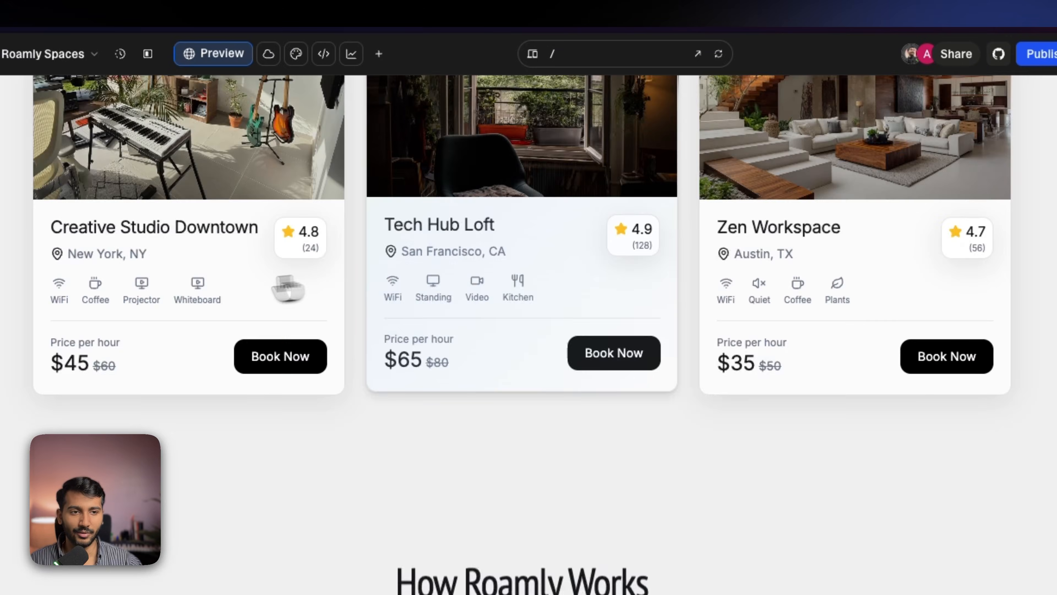
# - Test a booking of Creative Studio Downtown for the 29th at 11:00 AM for 3 hours, confirm it, and return home
pyautogui.click(287, 286)
pyautogui.click(830, 151)
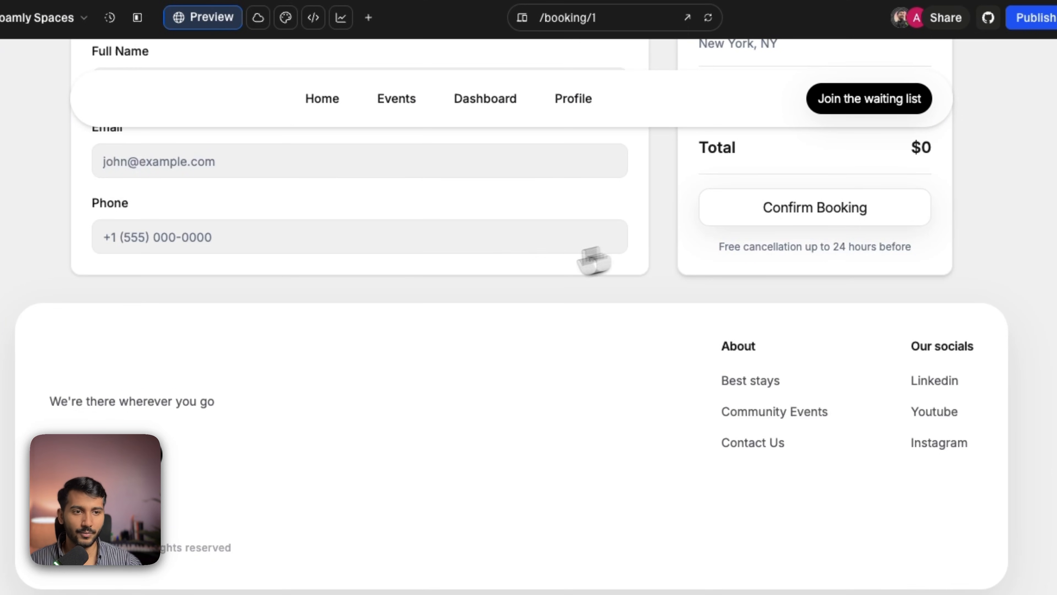
pyautogui.scroll(5, 498, 260)
pyautogui.click(484, 306)
pyautogui.click(489, 387)
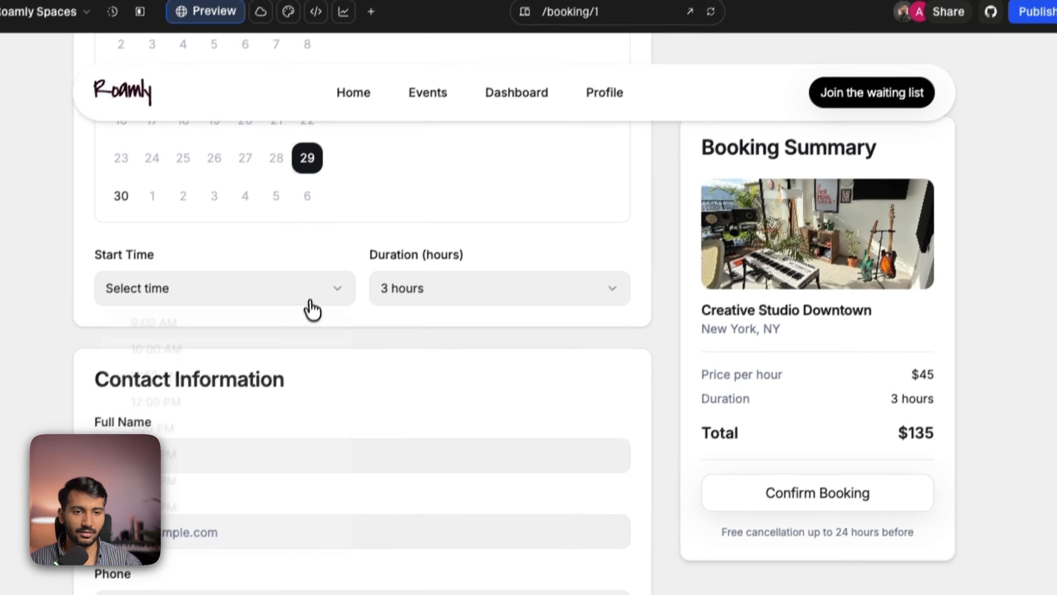
pyautogui.click(300, 298)
pyautogui.click(271, 390)
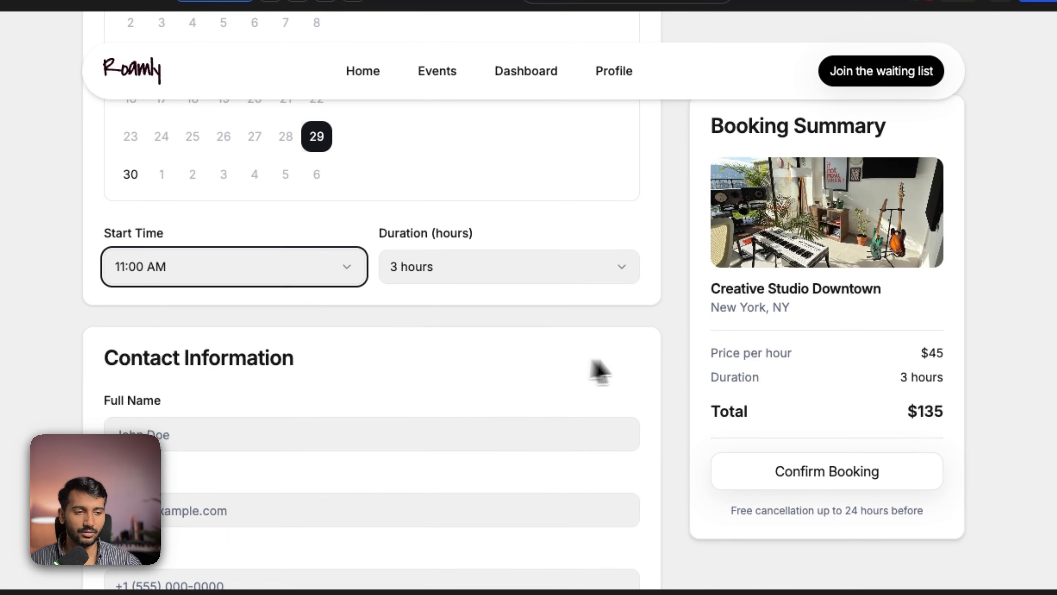
pyautogui.scroll(1, 666, 383)
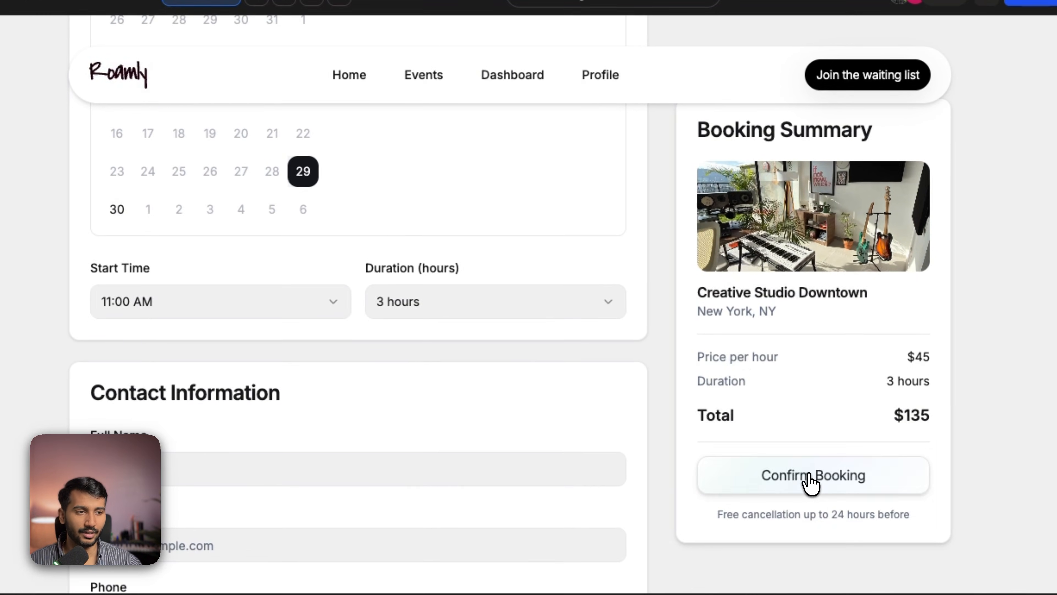
pyautogui.click(816, 478)
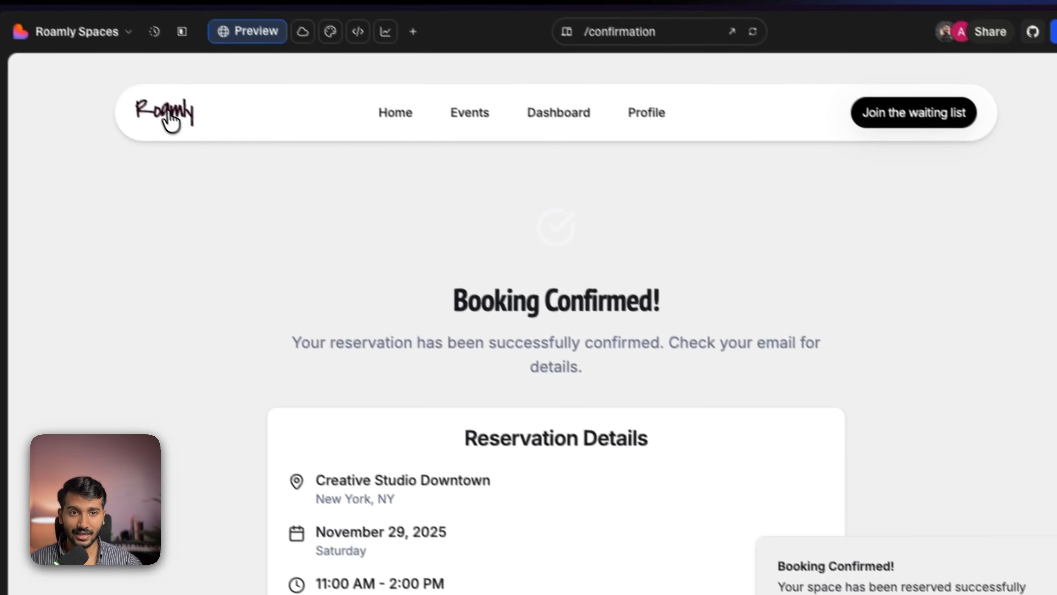
pyautogui.click(119, 75)
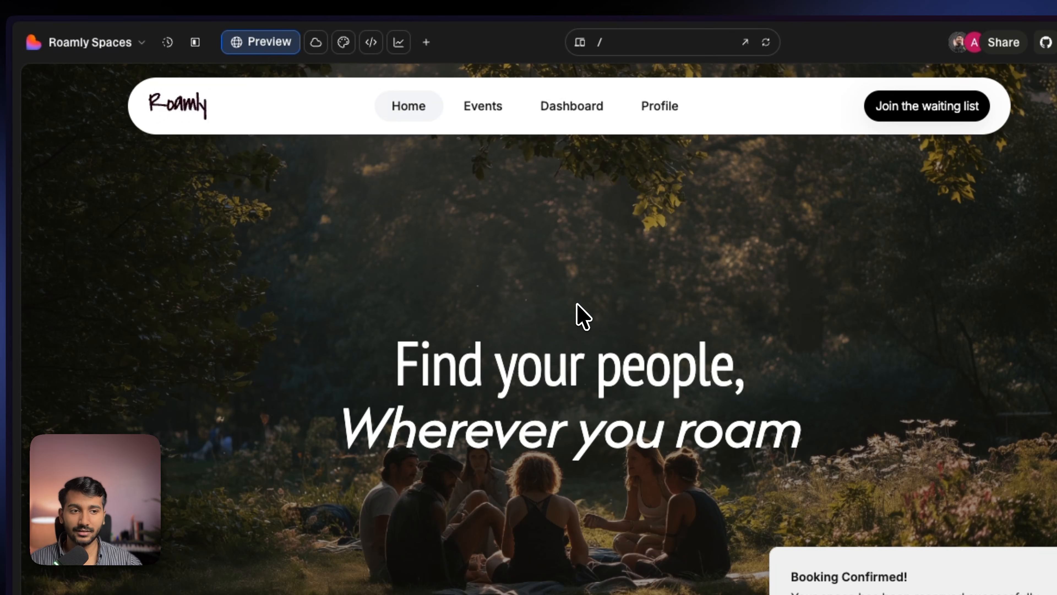
# - Scroll the Roamly Spaces home page, then return to the Roamly: Find & Connect project with its chat panel open
pyautogui.scroll(-8, 582, 314)
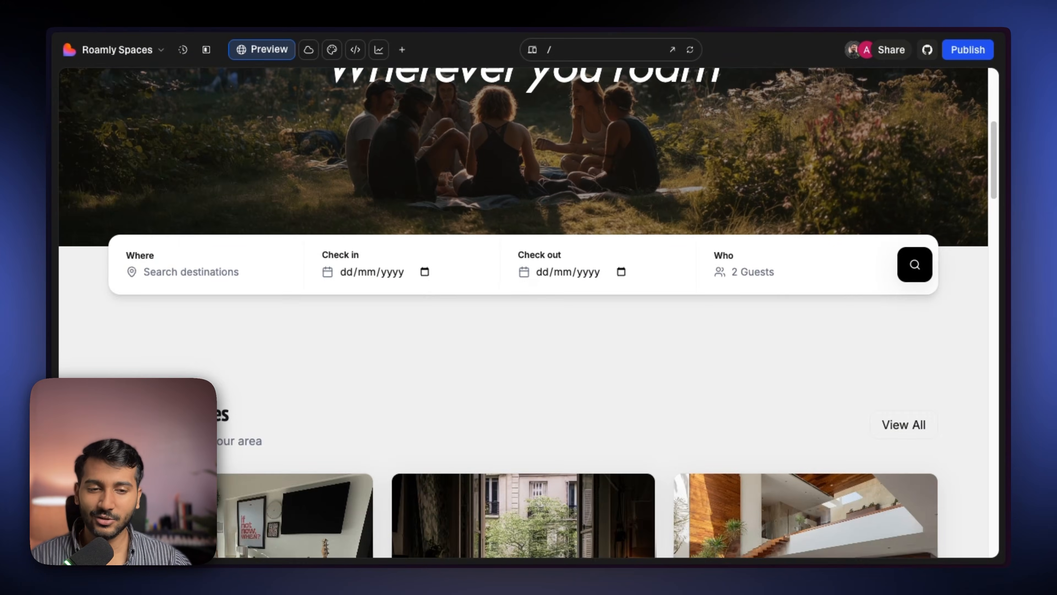
pyautogui.scroll(-5, 523, 312)
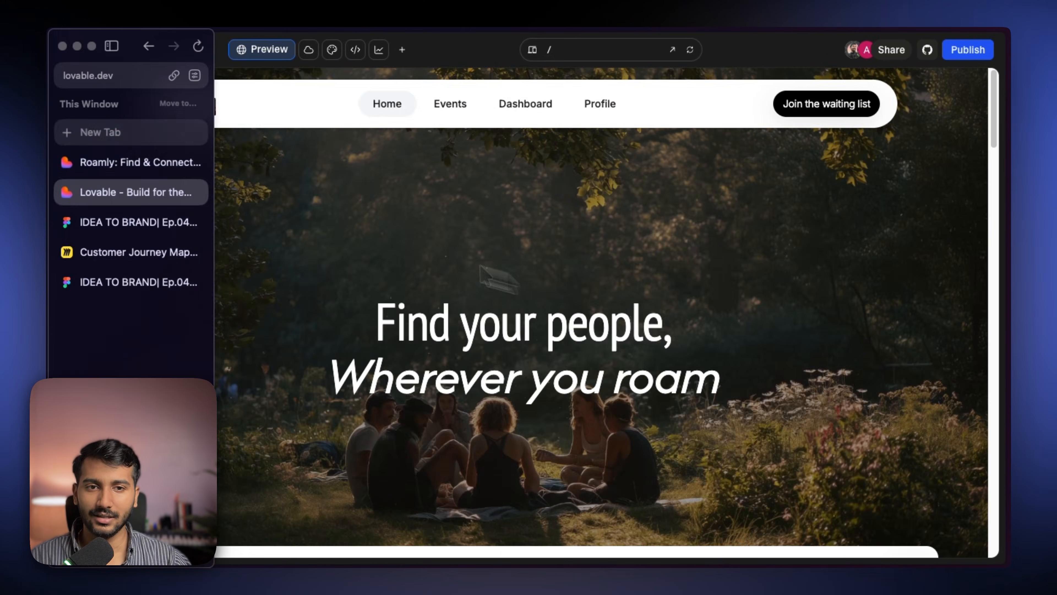
pyautogui.click(125, 160)
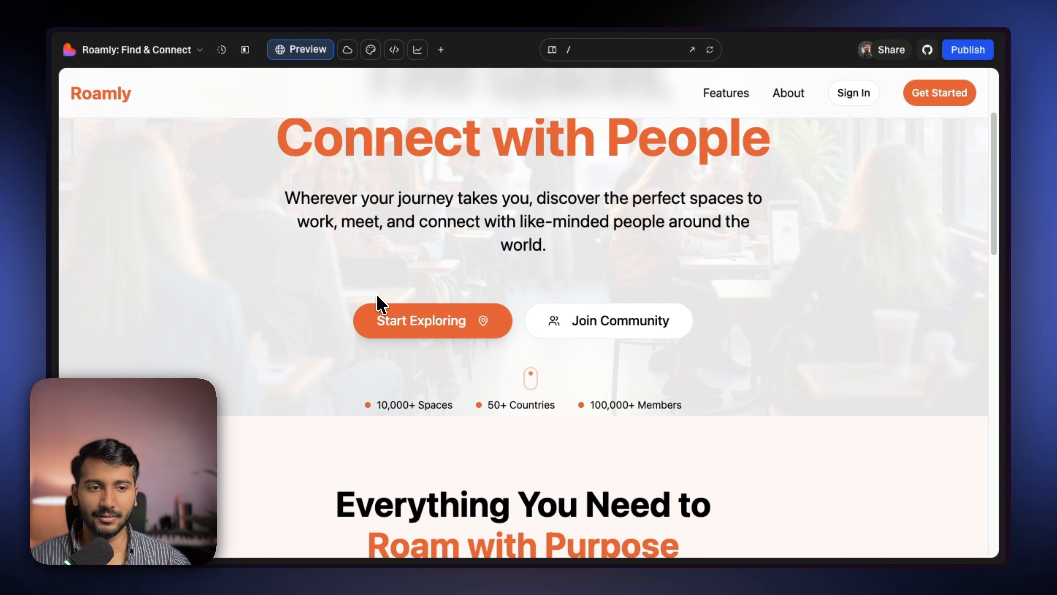
pyautogui.scroll(3, 341, 262)
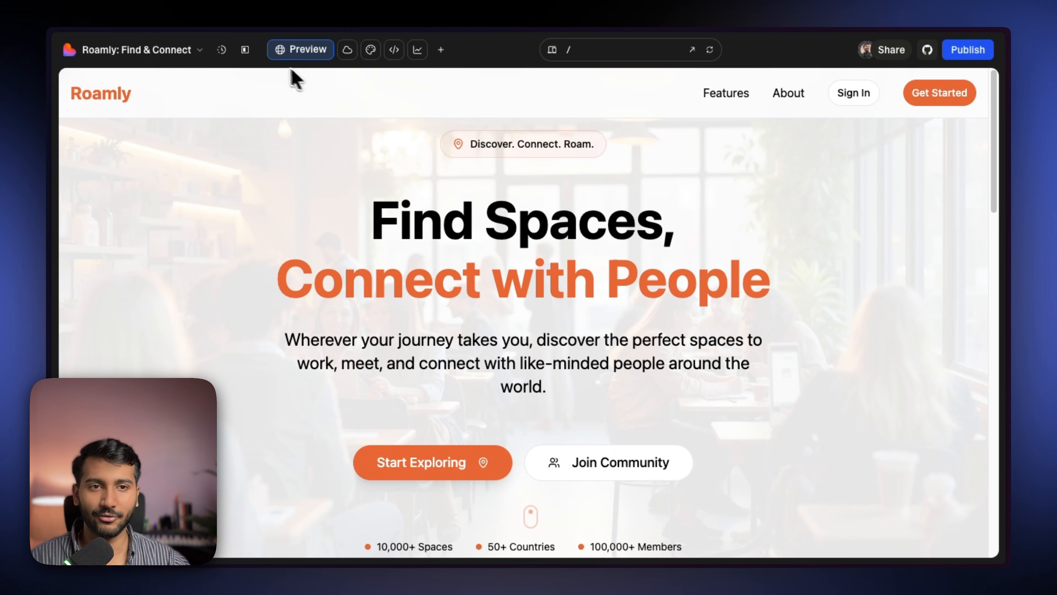
pyautogui.click(245, 50)
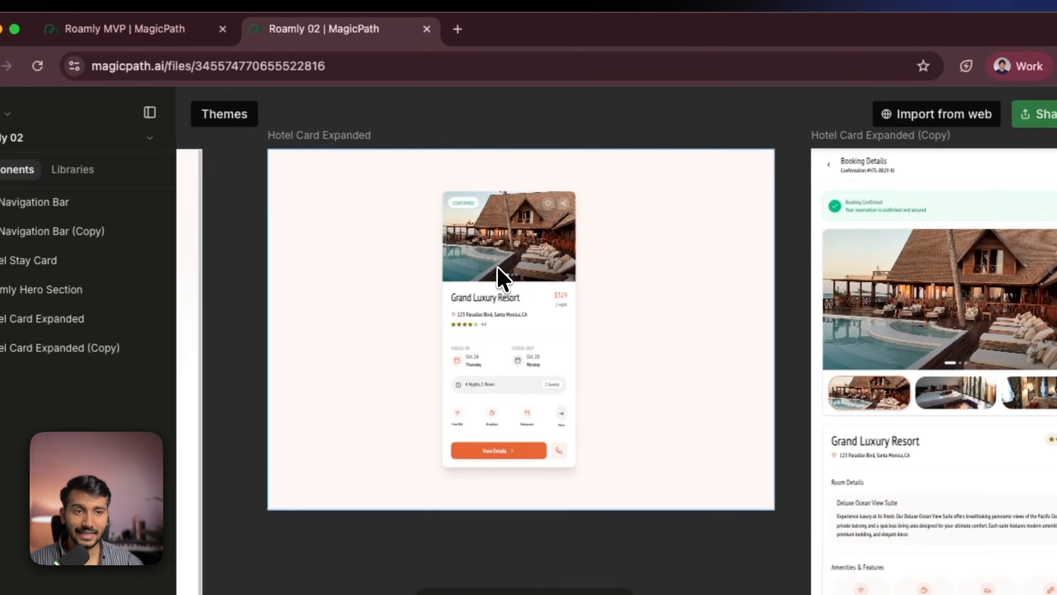
pyautogui.scroll(5, 495, 276)
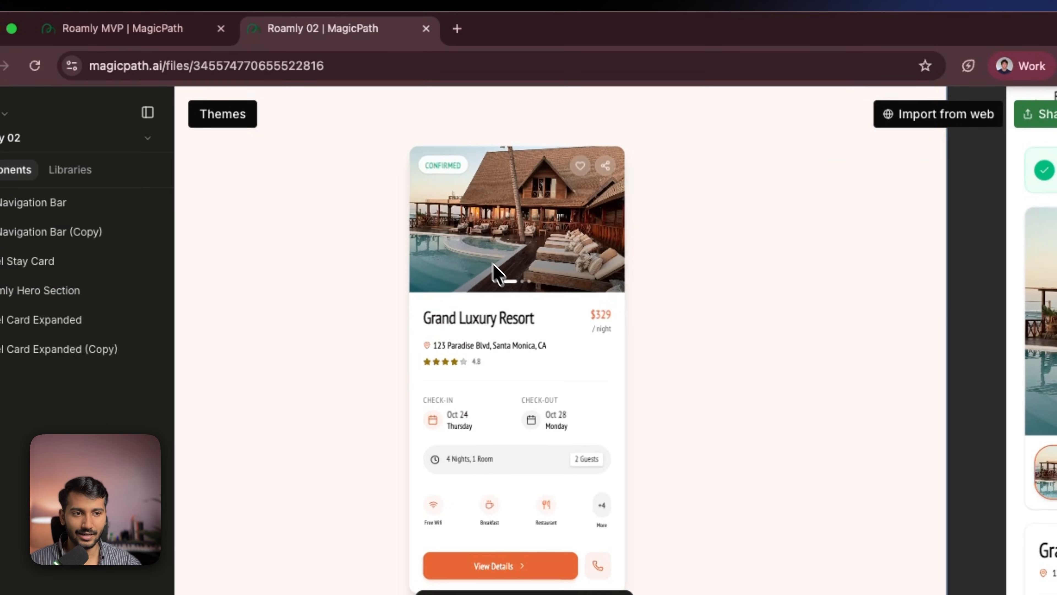
# - In MagicPath, select the Hotel Card Expanded component and copy its code file
pyautogui.click(428, 234)
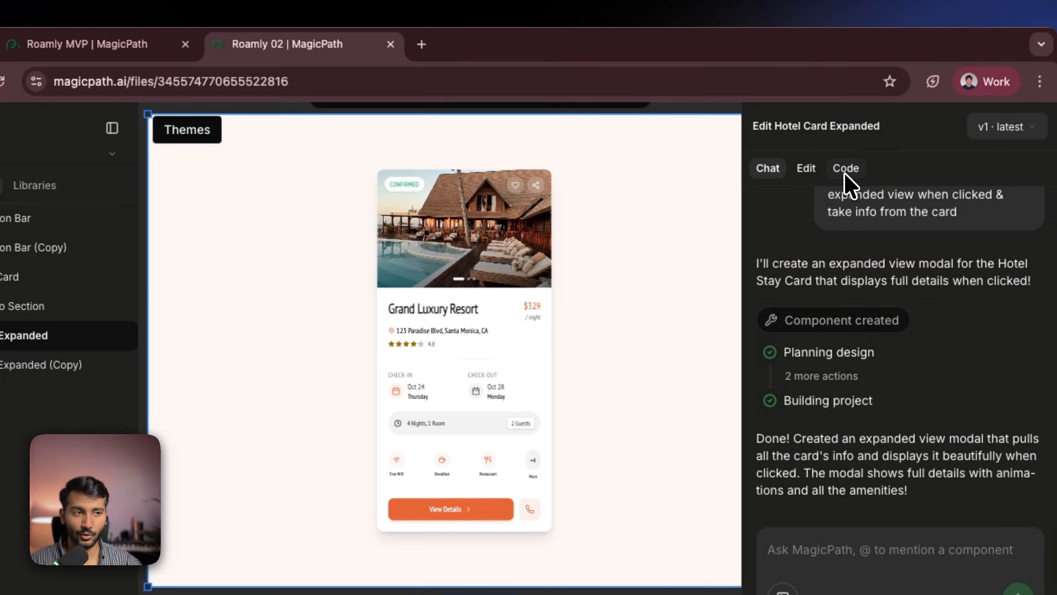
pyautogui.click(845, 169)
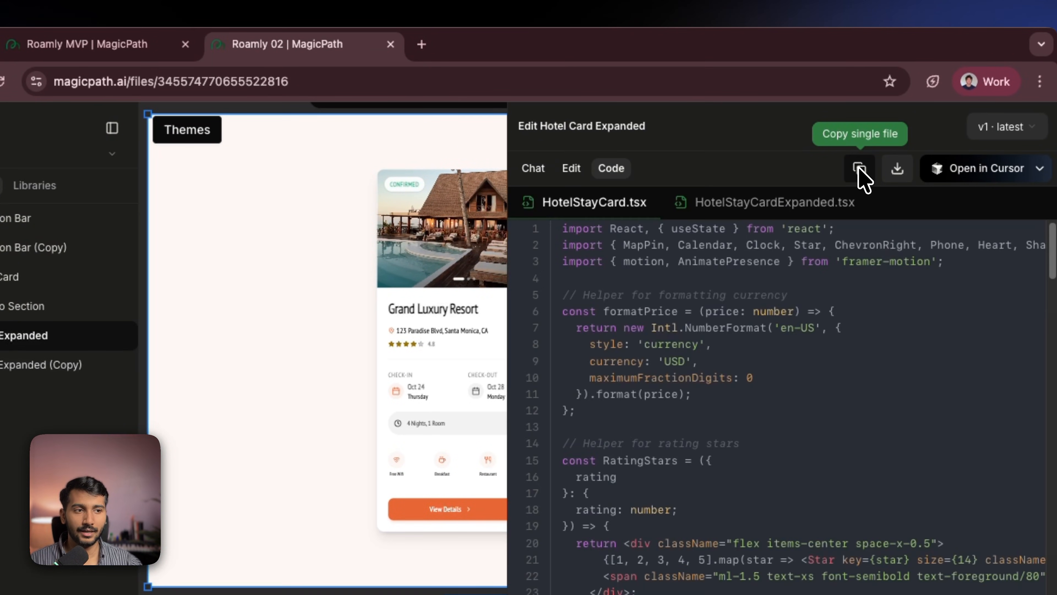
pyautogui.click(860, 170)
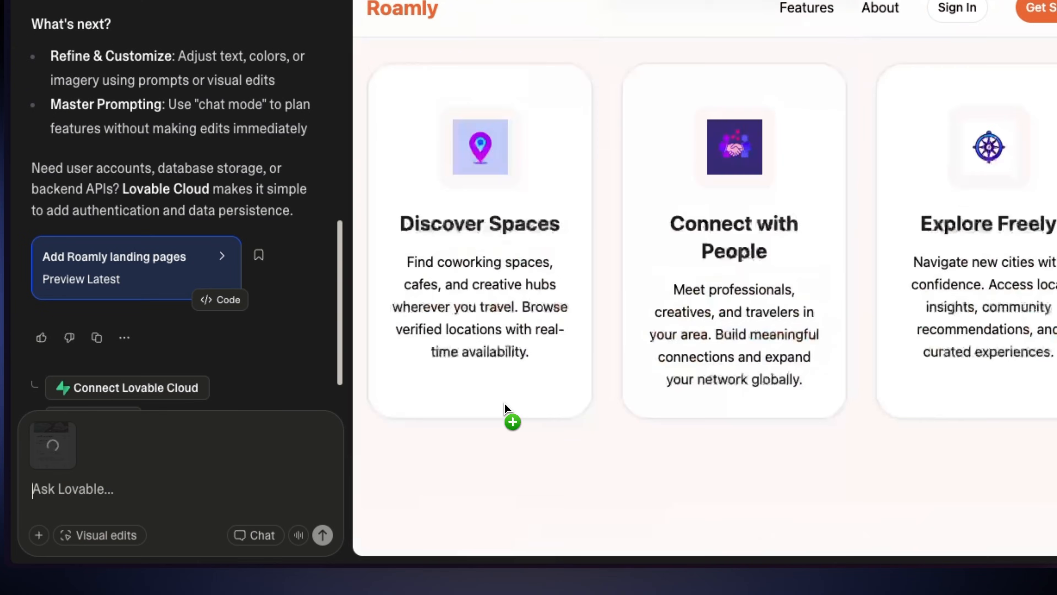
# - Ask Lovable to add a spaces listings section below the hero, attaching the card image reference and pasting the copied code
pyautogui.scroll(2, 505, 403)
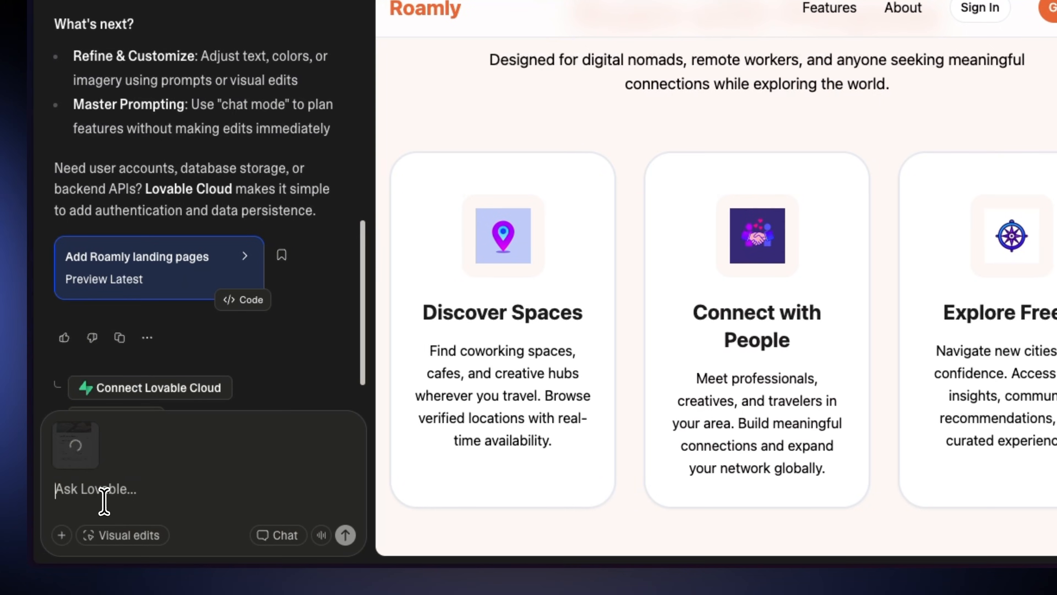
pyautogui.write('hey can you add spaces option on top of the')
pyautogui.press('BackSpace')
pyautogui.press('BackSpace')
pyautogui.press('BackSpace')
pyautogui.press('BackSpace')
pyautogui.press('BackSpace')
pyautogui.press('BackSpace')
pyautogui.press('BackSpace')
pyautogui.press('BackSpace')
pyautogui.press('BackSpace')
pyautogui.press('BackSpace')
pyautogui.press('BackSpace')
pyautogui.press('BackSpace')
pyautogui.press('BackSpace')
pyautogui.write('below the hero section . witre we have listings of spaces we have . Have attached image reference + code . ""')
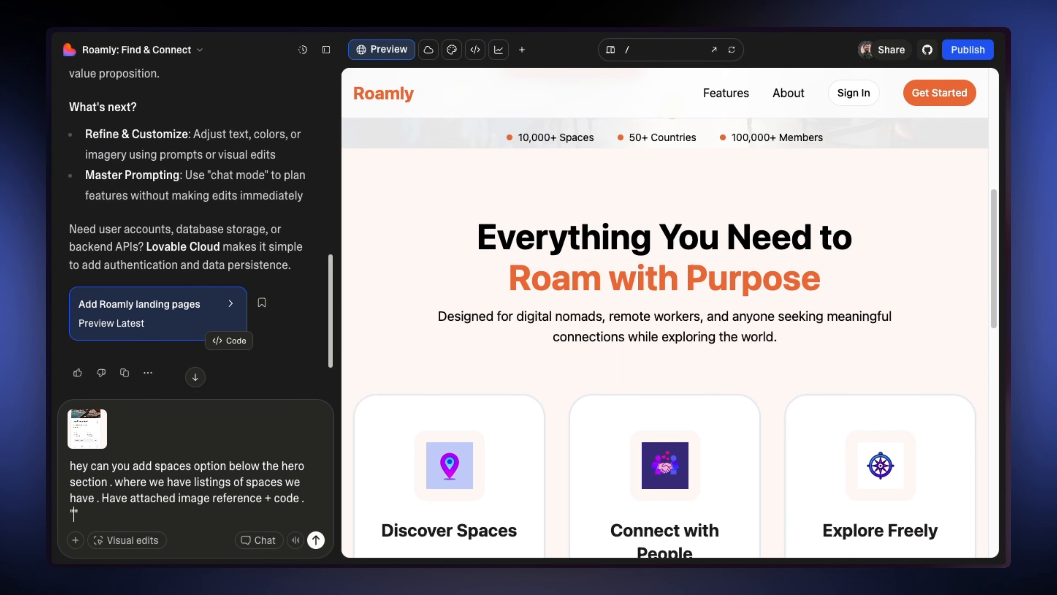
pyautogui.press('super+v')
pyautogui.press('Return')
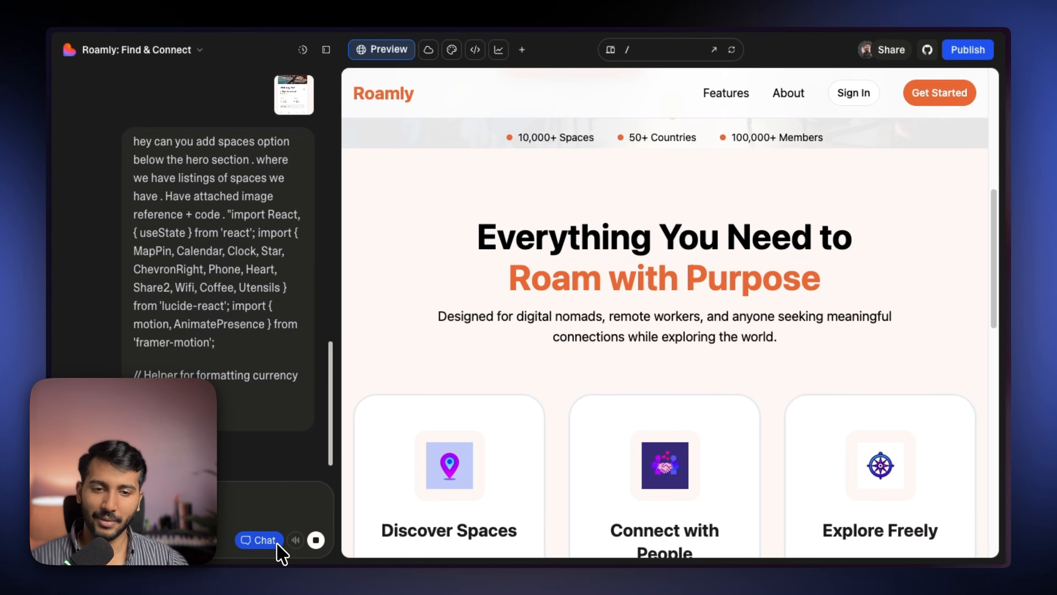
# - Switch to the Roamly Spaces project and scroll down to its footer
pyautogui.scroll(-1, 218, 413)
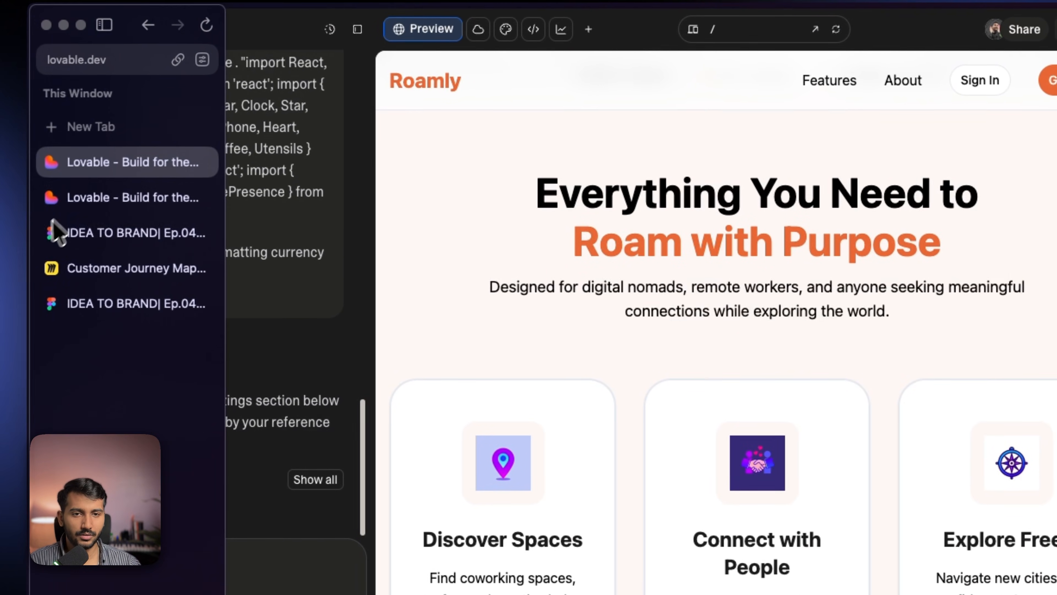
pyautogui.click(70, 205)
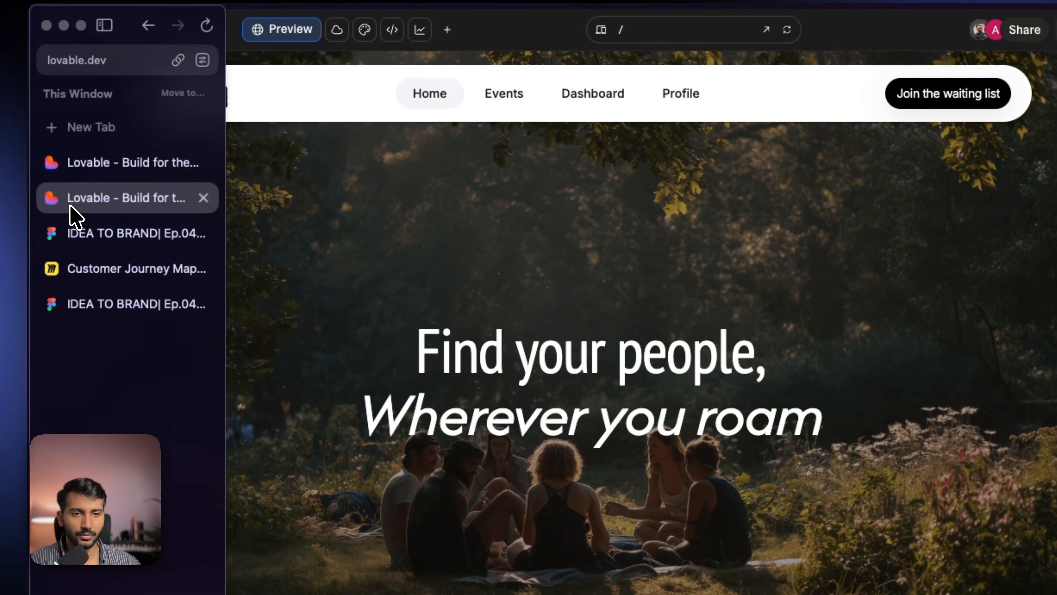
pyautogui.click(208, 39)
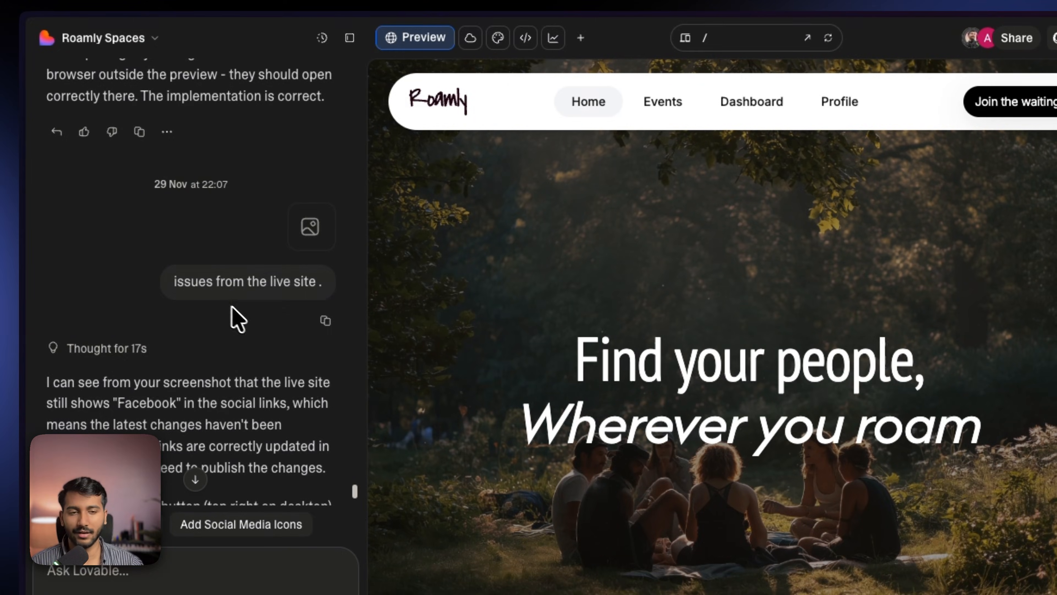
pyautogui.click(350, 38)
pyautogui.scroll(-15, 531, 402)
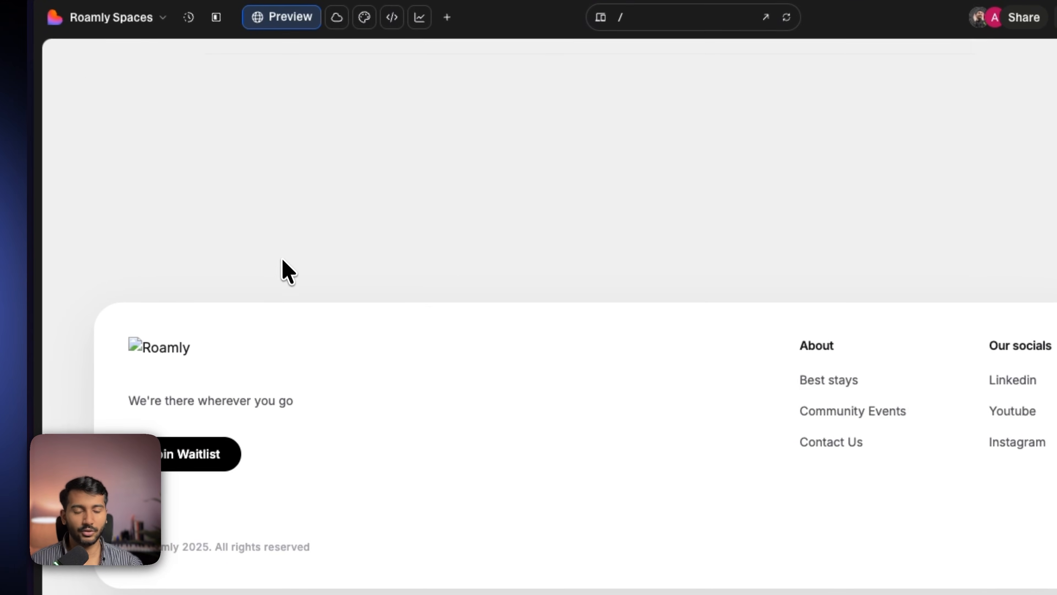
# - Attach a footer screenshot and ask in Chat mode: "hey I can't see the logo on live site nor on the preview of lovable . please check"
pyautogui.moveTo(70, 263); pyautogui.dragTo(367, 475)
pyautogui.click(216, 17)
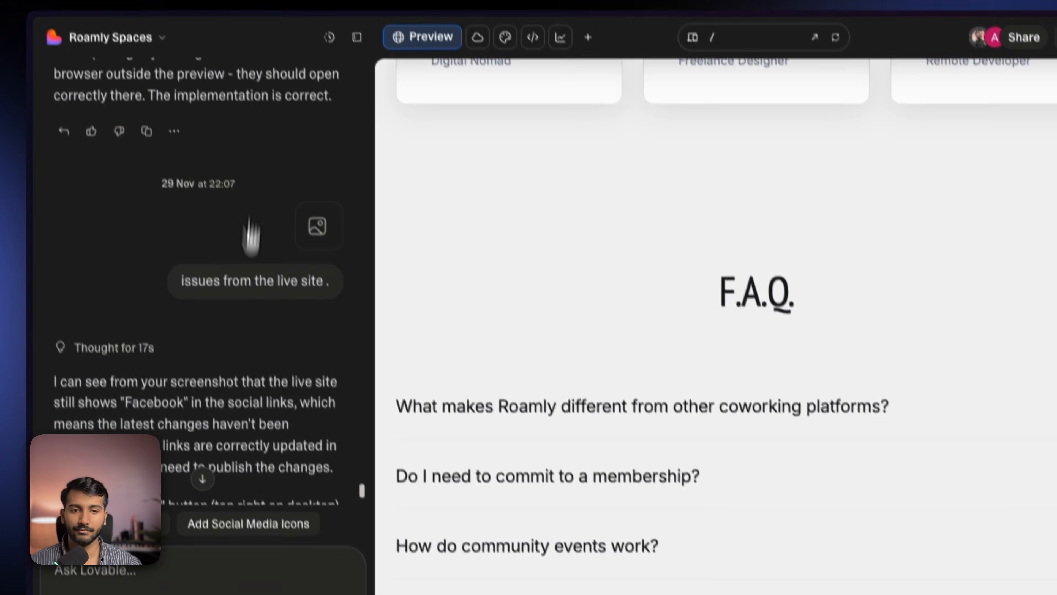
pyautogui.moveTo(999, 521); pyautogui.dragTo(125, 571)
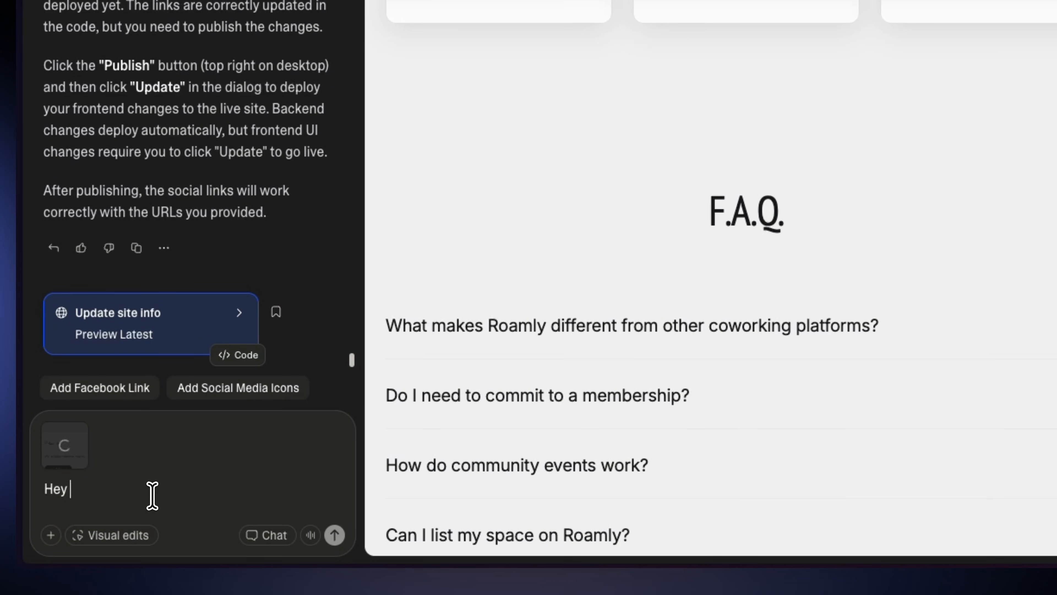
pyautogui.write('hey')
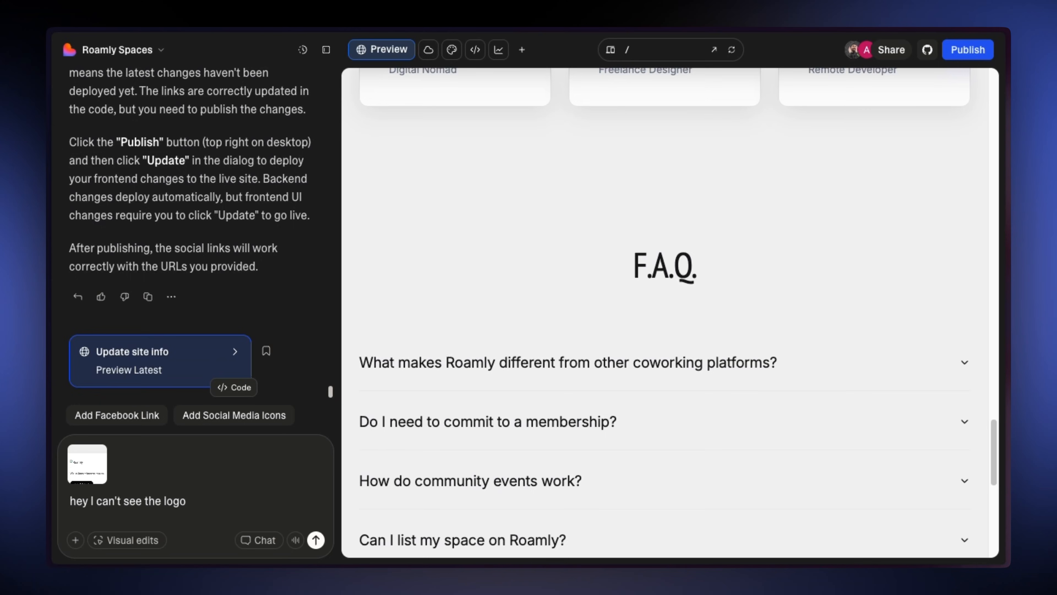
pyautogui.write("I can't see the logo on live site nor on the preview of lovable . please check")
pyautogui.click(260, 540)
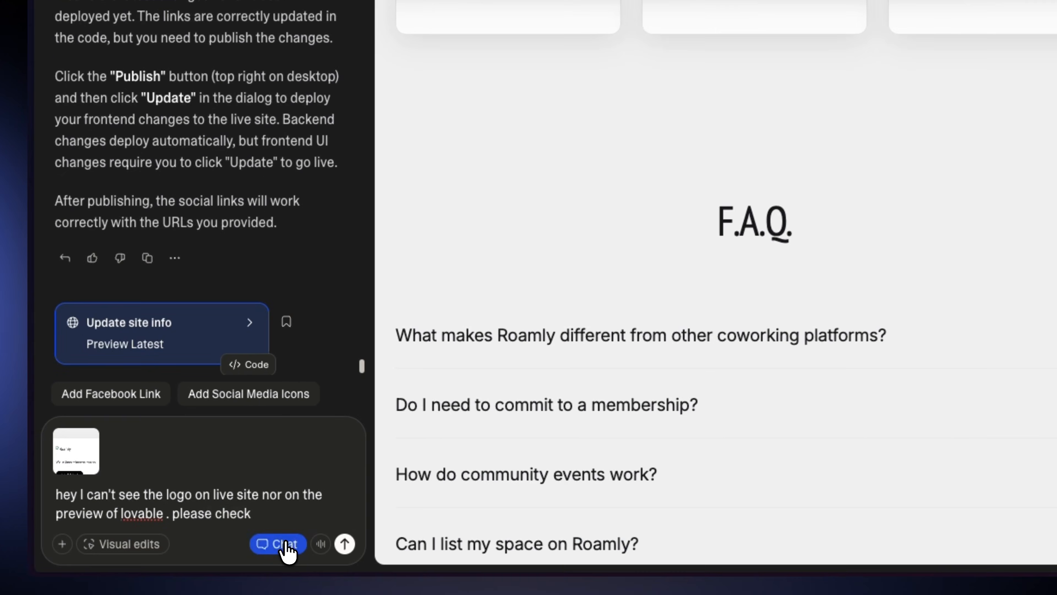
pyautogui.click(345, 544)
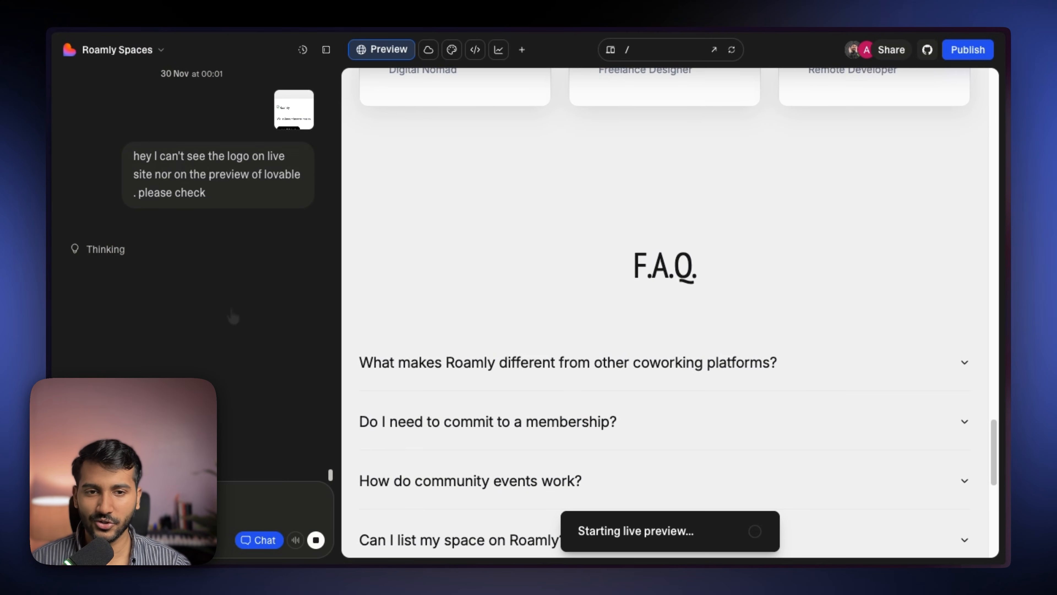
# - Return to the Roamly: Find & Connect project and review the new spaces listing section
pyautogui.moveTo(50, 287)
pyautogui.click(78, 196)
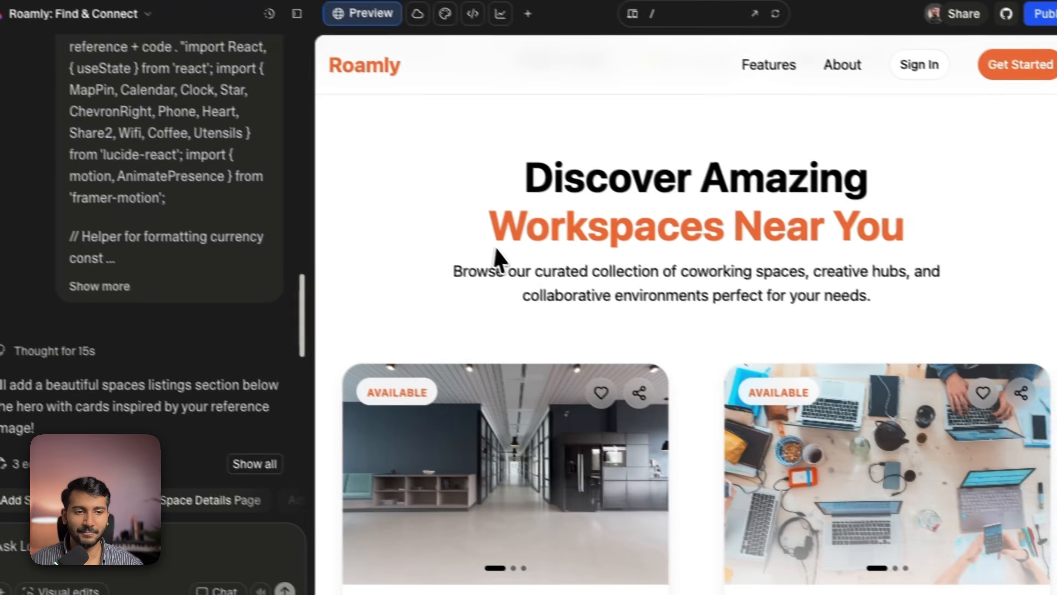
pyautogui.scroll(-10, 502, 283)
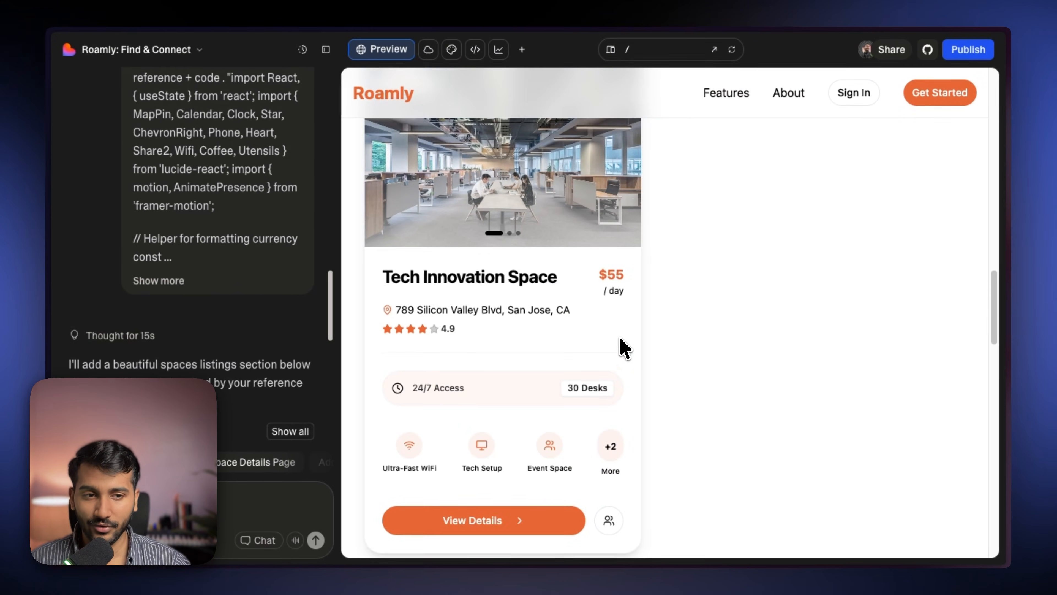
pyautogui.scroll(-2, 625, 347)
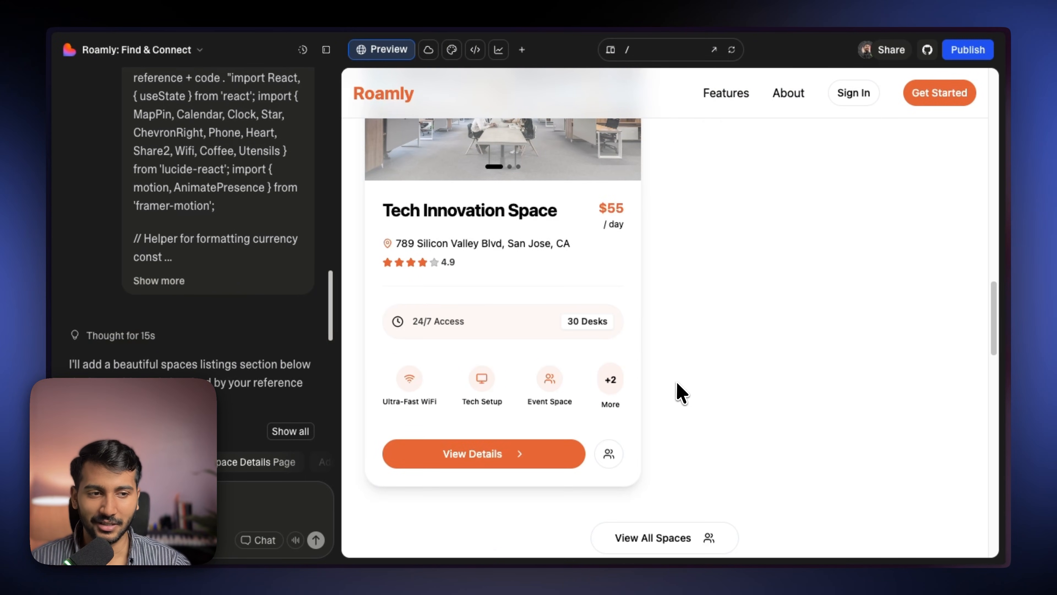
# - Return to the Roamly Spaces project and scroll its preview down to check the footer logo
pyautogui.scroll(12, 681, 392)
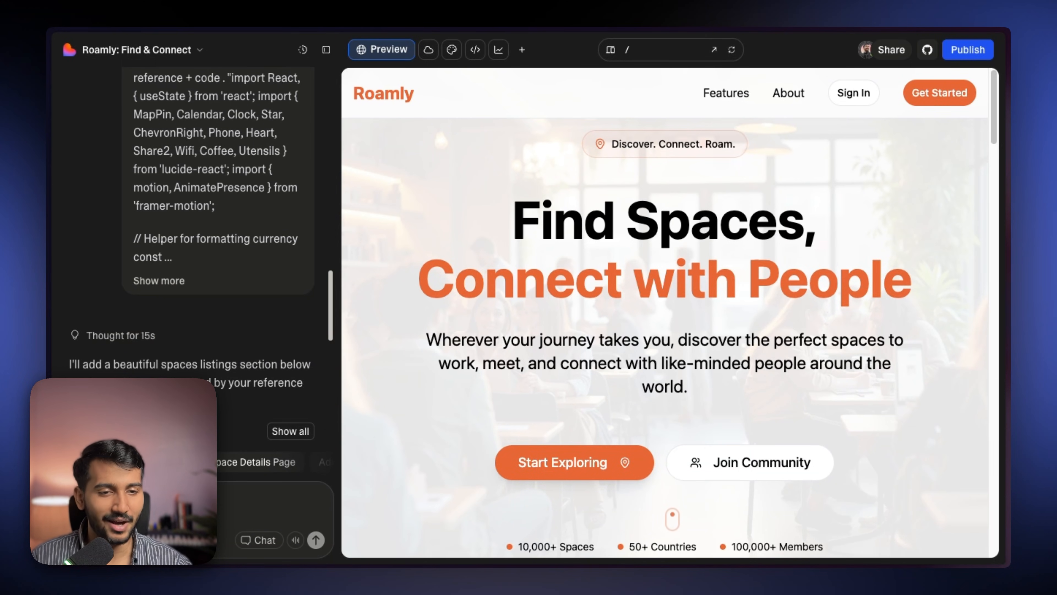
pyautogui.moveTo(410, 177); pyautogui.dragTo(623, 382)
pyautogui.click(623, 384)
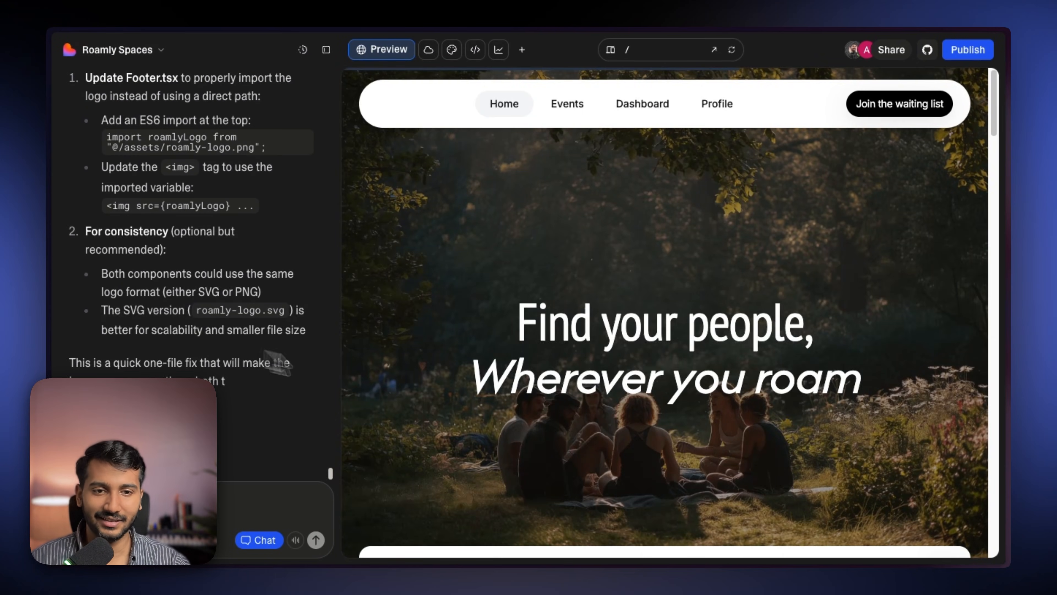
pyautogui.scroll(-10, 637, 425)
pyautogui.scroll(-10, 640, 425)
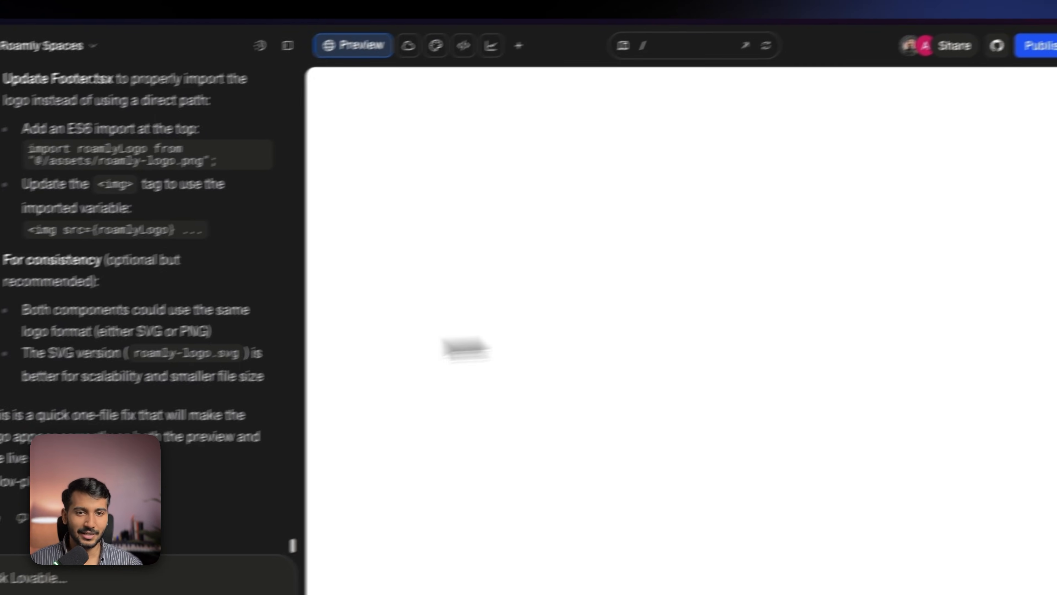
# - Switch back to the browser tab with the Roamly: Find & Connect project
pyautogui.moveTo(69, 227)
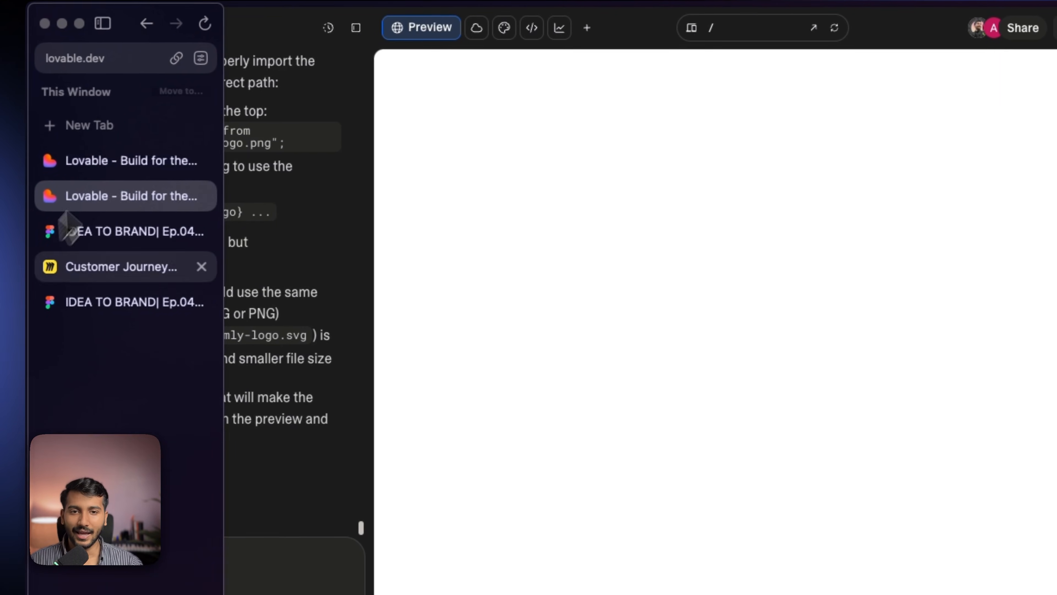
pyautogui.click(122, 154)
pyautogui.moveTo(537, 200); pyautogui.dragTo(1012, 447)
pyautogui.click(1007, 447)
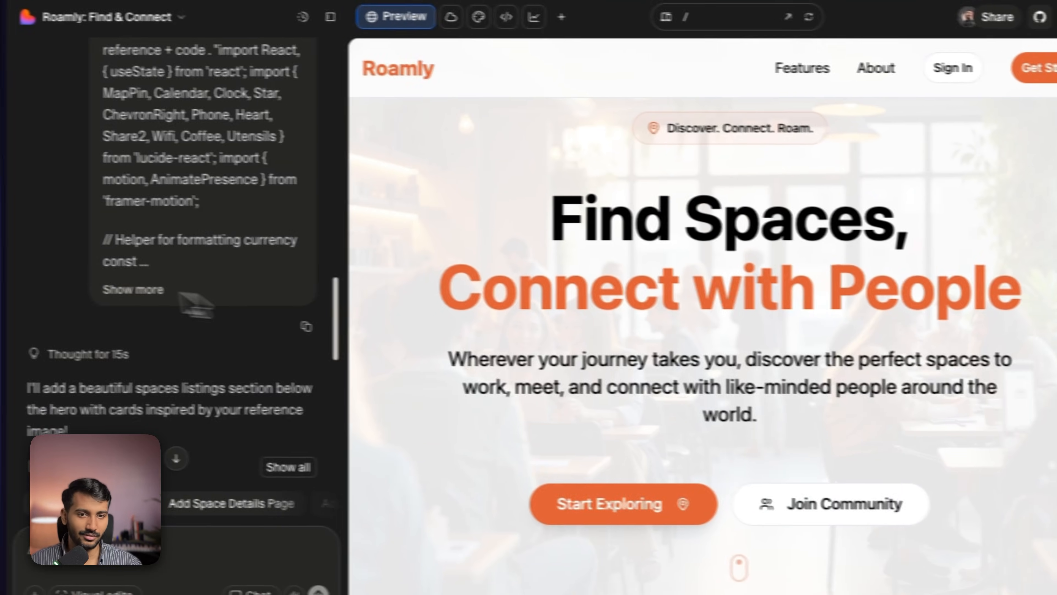
# - Select the 'Connect with People' hero heading with Visual edits and ask: "Can you update the hero section fonts as per the design system . All h1 fonts - Pt Sans Narrow"
pyautogui.moveTo(56, 208)
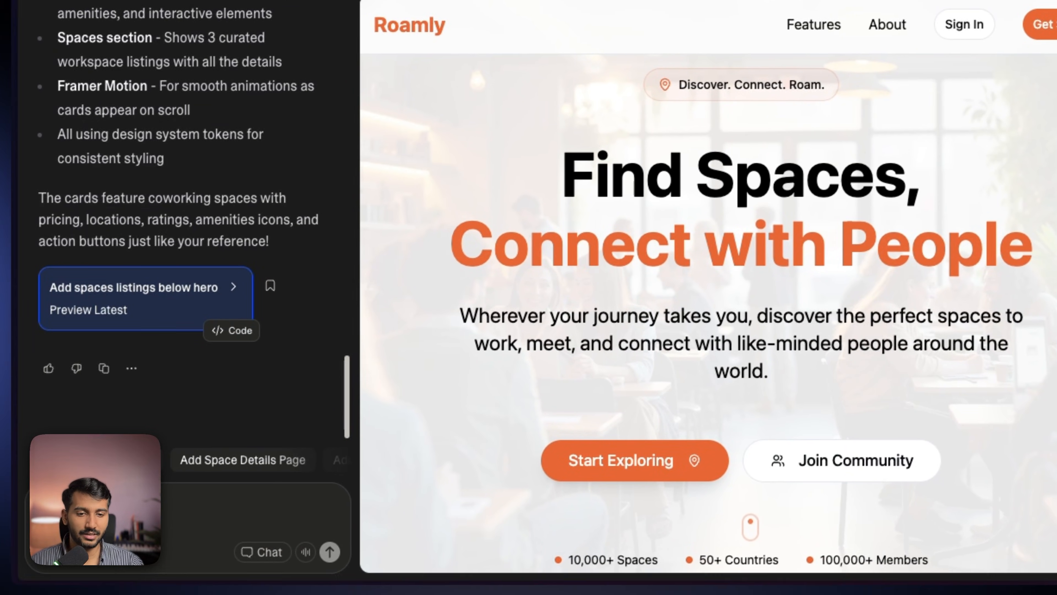
pyautogui.click(79, 574)
pyautogui.click(564, 283)
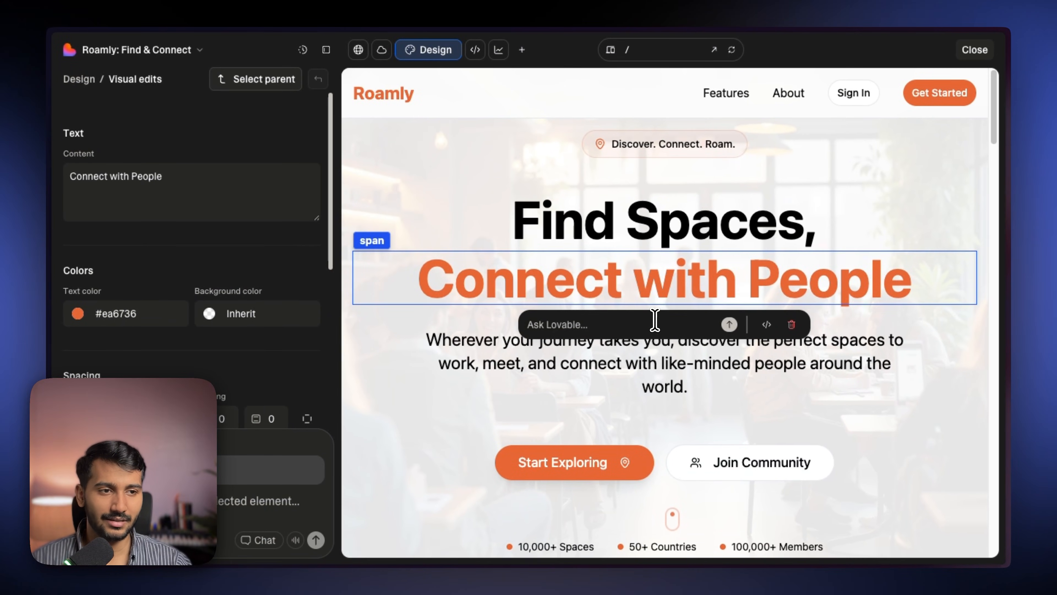
pyautogui.press('super+a')
pyautogui.scroll(-5, 212, 318)
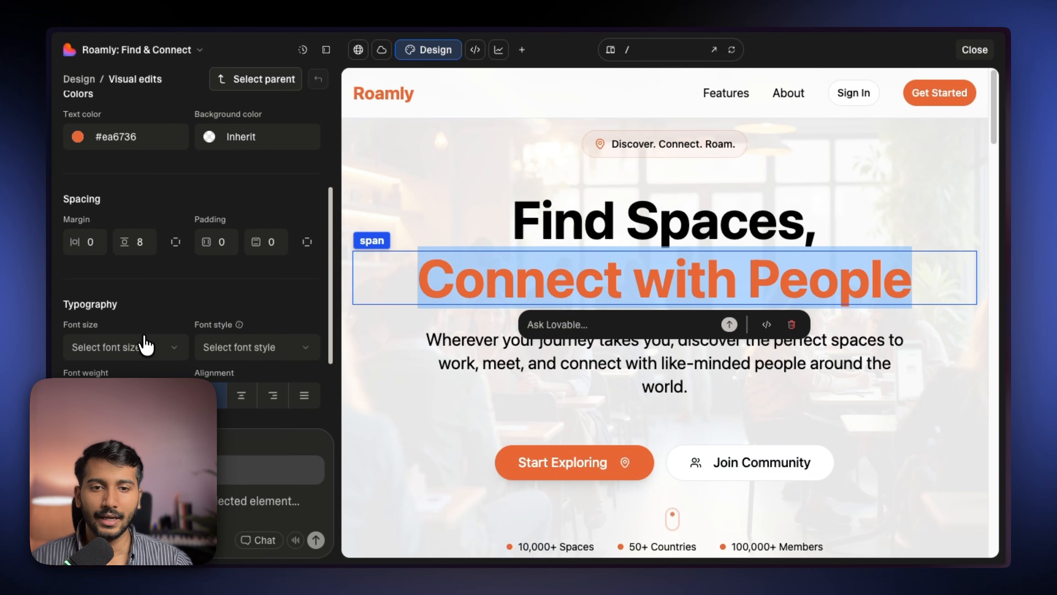
pyautogui.click(145, 344)
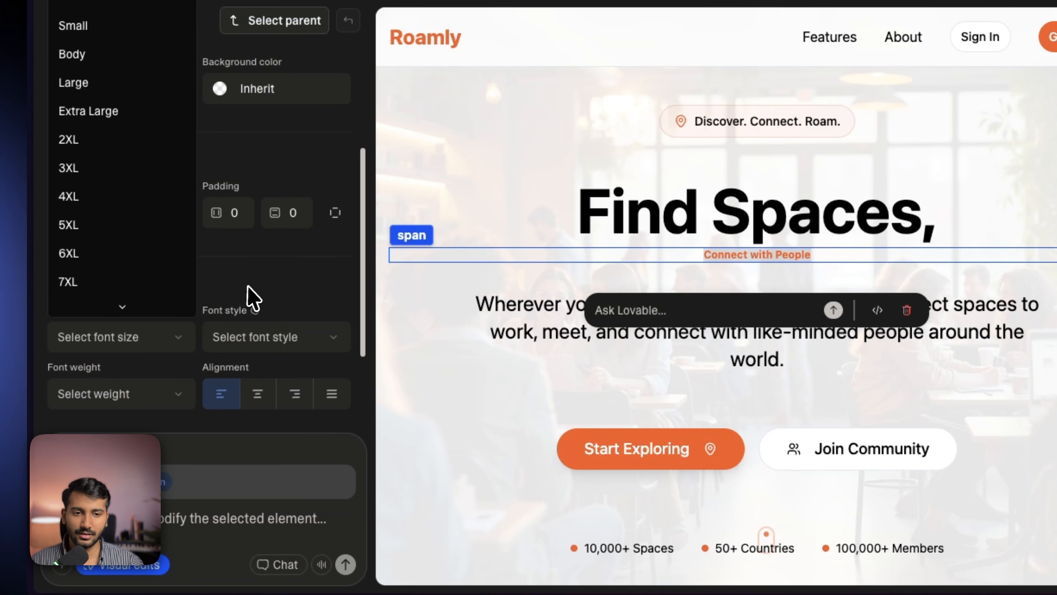
pyautogui.click(283, 337)
pyautogui.click(283, 337)
pyautogui.click(89, 393)
pyautogui.click(87, 395)
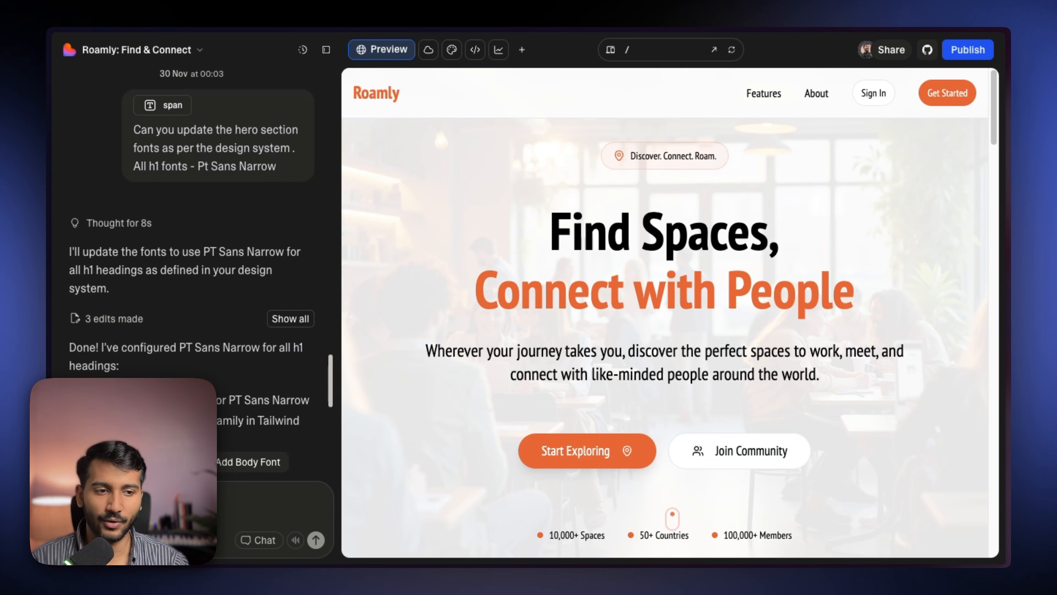
pyautogui.scroll(-4, 585, 362)
pyautogui.scroll(-15, 585, 362)
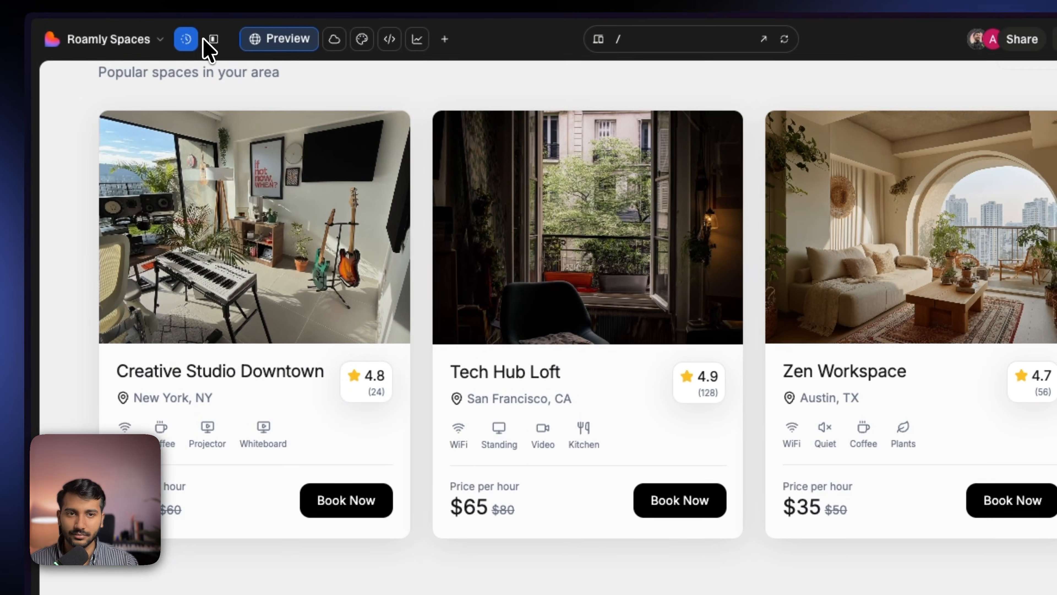
# - In Roamly Spaces, attach a space card screenshot and ask in Chat mode: "I want the star text & rating to be in one line rather than 2 seperate lines"
pyautogui.click(217, 32)
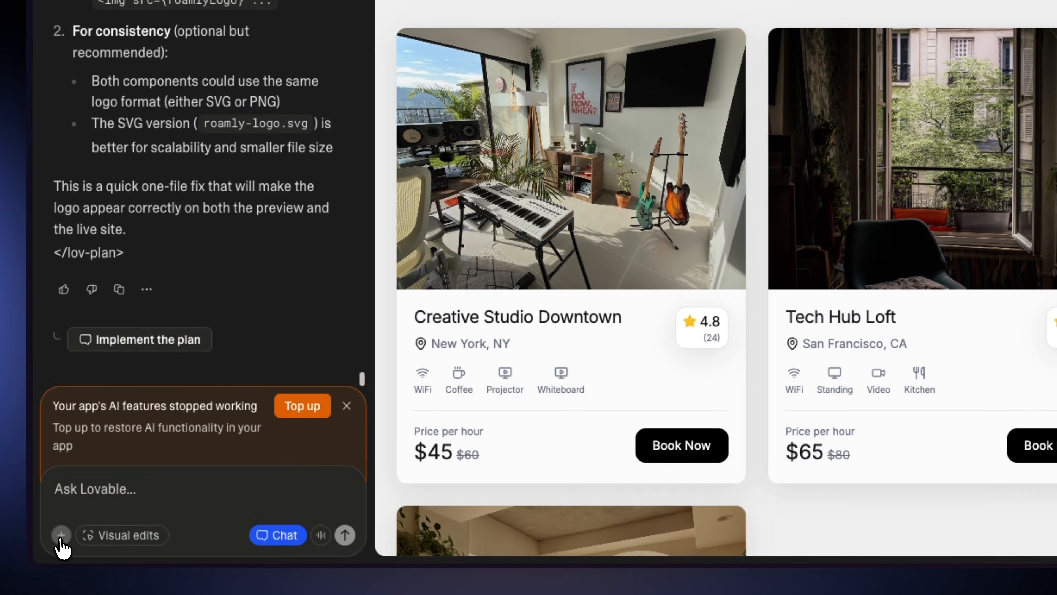
pyautogui.click(0, 539)
pyautogui.click(109, 503)
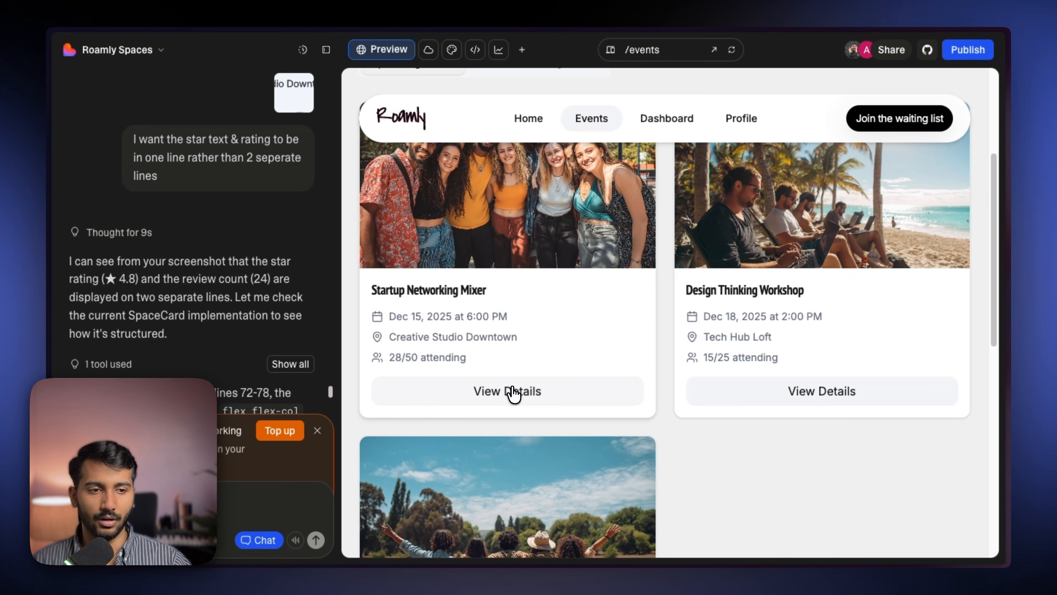
# - Browse the Roamly Spaces preview pages: an event detail, the dashboard, community events, profile and home
pyautogui.click(514, 391)
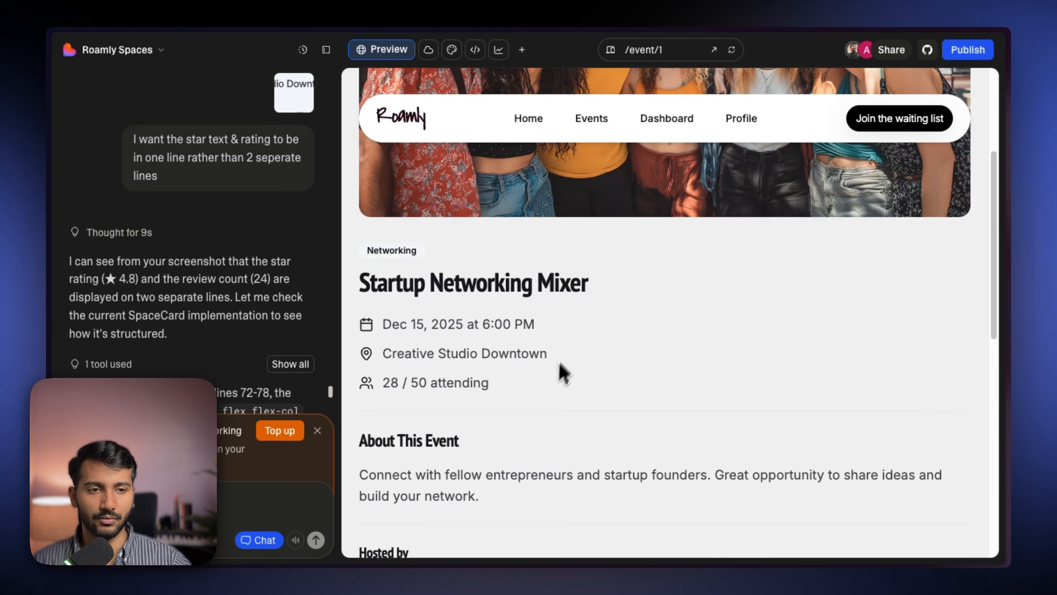
pyautogui.scroll(-10, 560, 370)
pyautogui.click(572, 221)
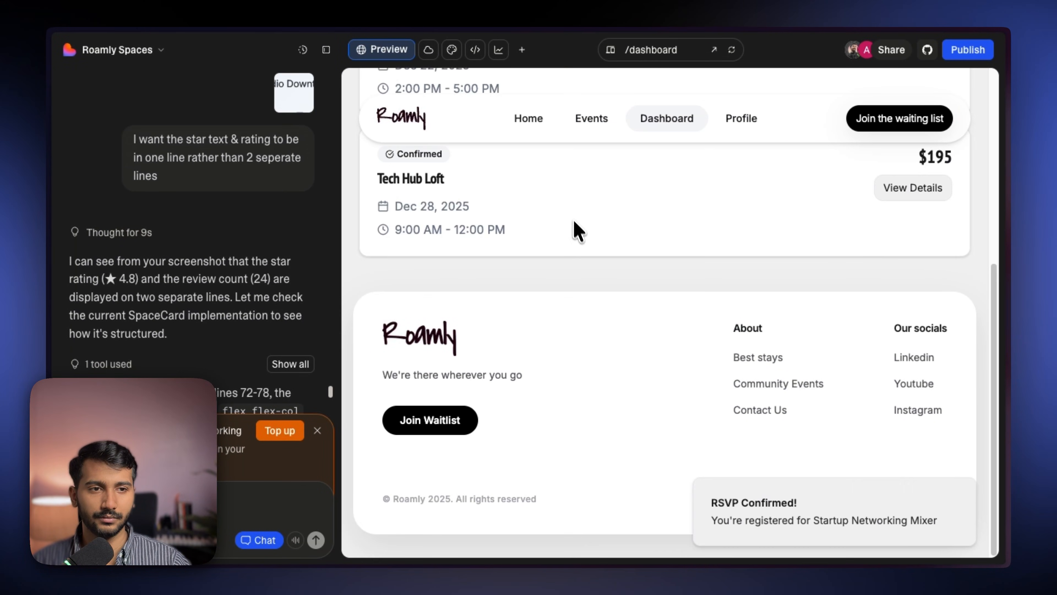
pyautogui.scroll(-5, 582, 263)
pyautogui.scroll(5, 585, 267)
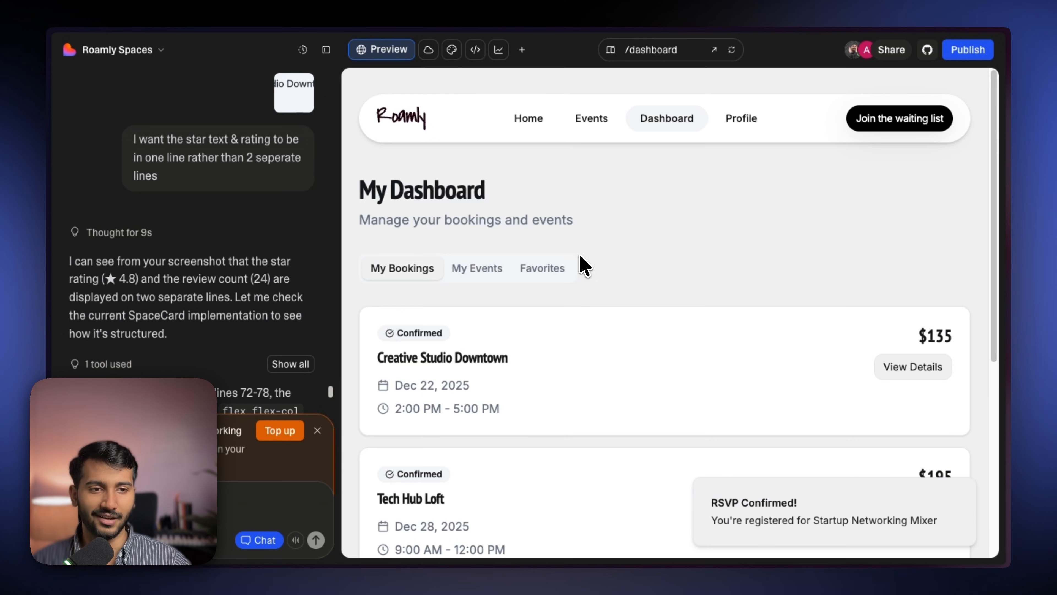
pyautogui.click(593, 130)
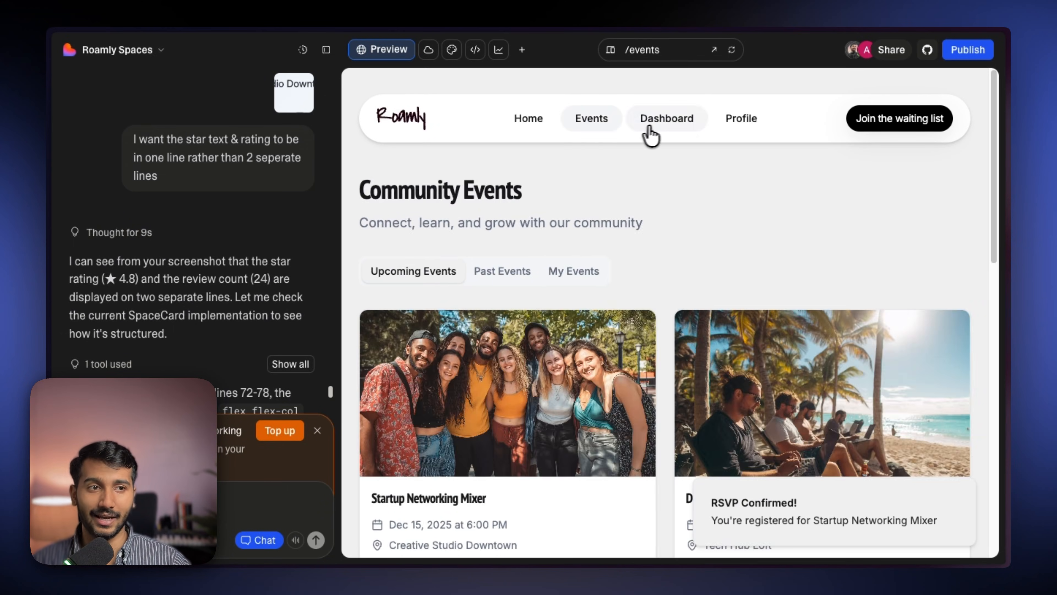
pyautogui.click(741, 119)
pyautogui.scroll(-5, 595, 280)
pyautogui.scroll(-10, 291, 335)
pyautogui.scroll(5, 596, 196)
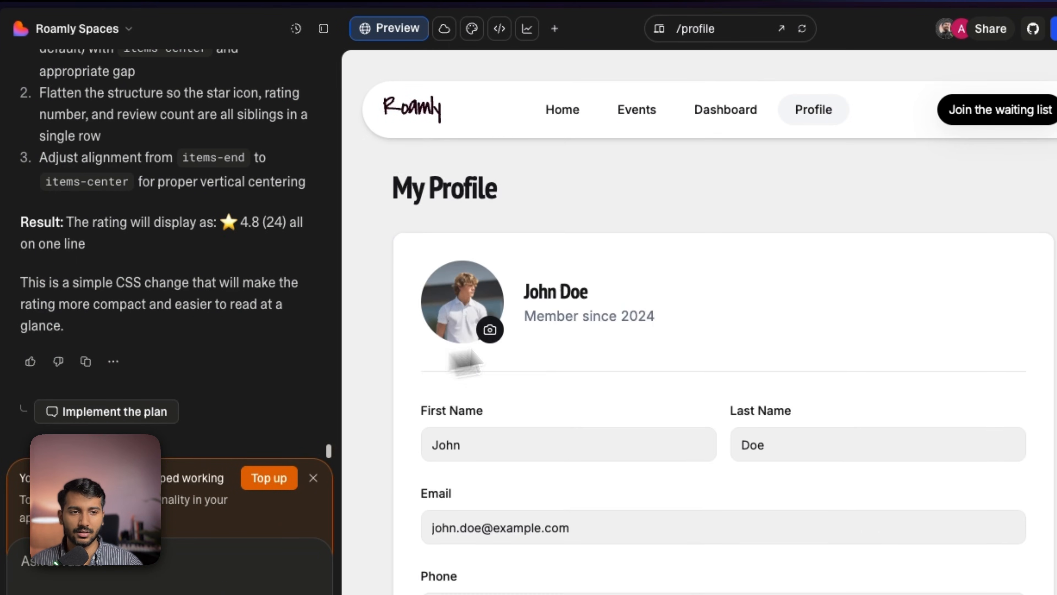
pyautogui.click(571, 105)
pyautogui.scroll(-10, 583, 337)
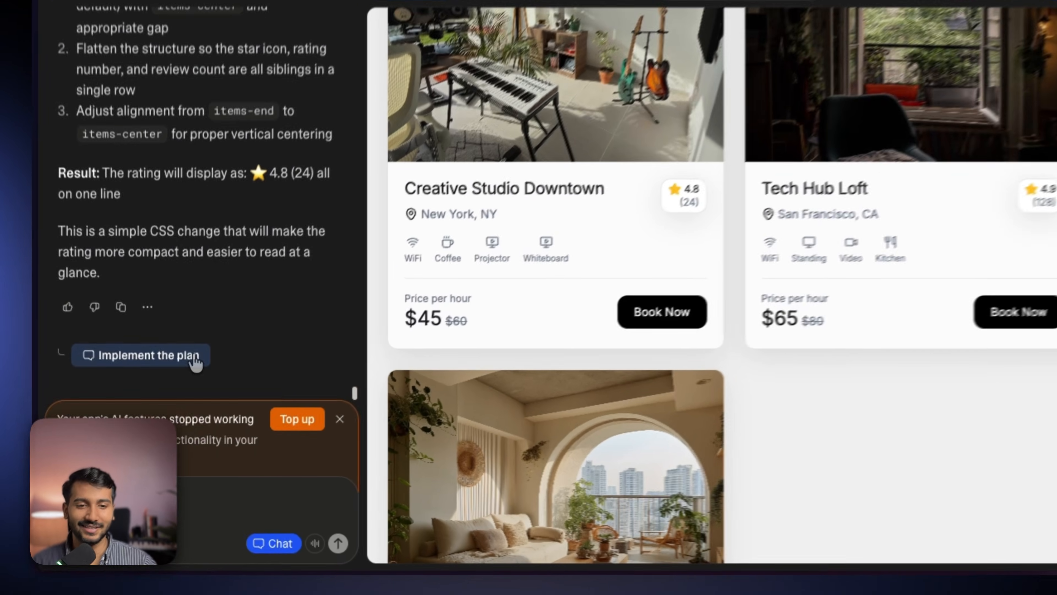
# - Implement the plan to show the star rating and review count on one line in the space cards
pyautogui.click(189, 374)
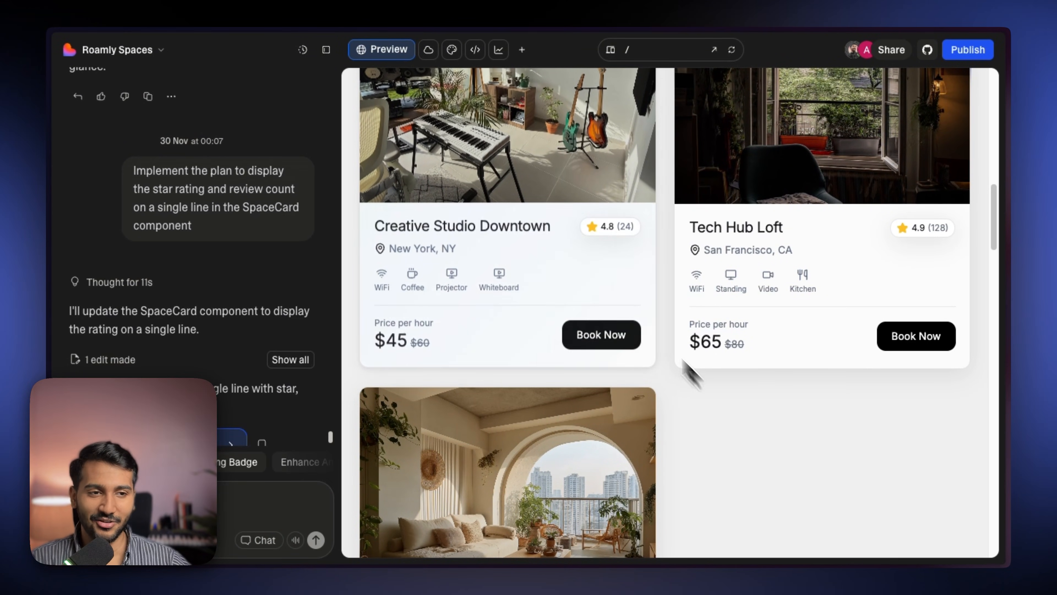
pyautogui.scroll(-3, 308, 339)
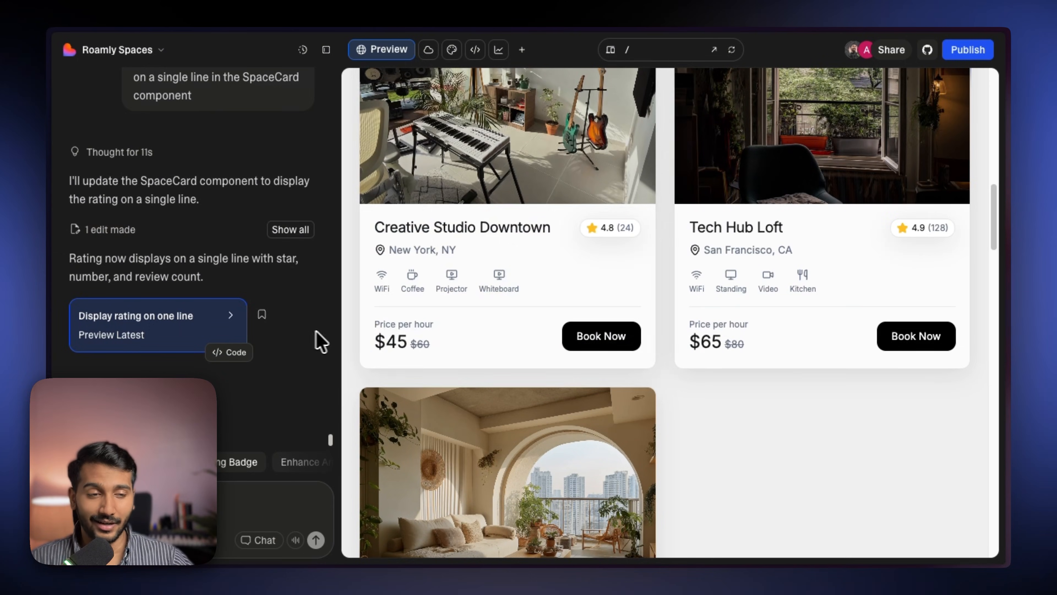
pyautogui.scroll(-10, 668, 302)
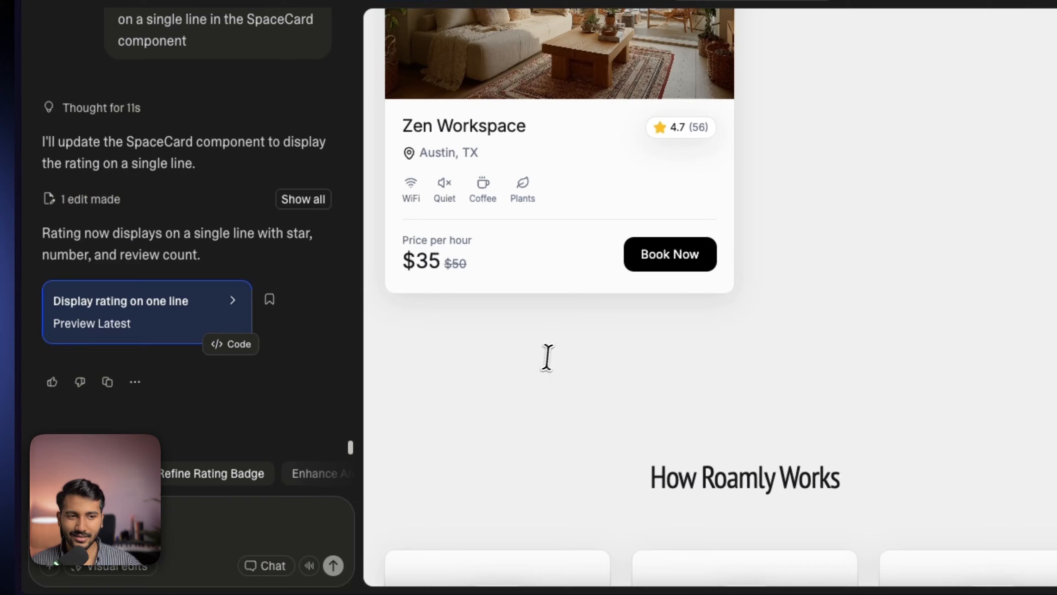
# - Hide the chat panel and open the Tech Hub Loft space's detail page from the featured spaces
pyautogui.click(335, 47)
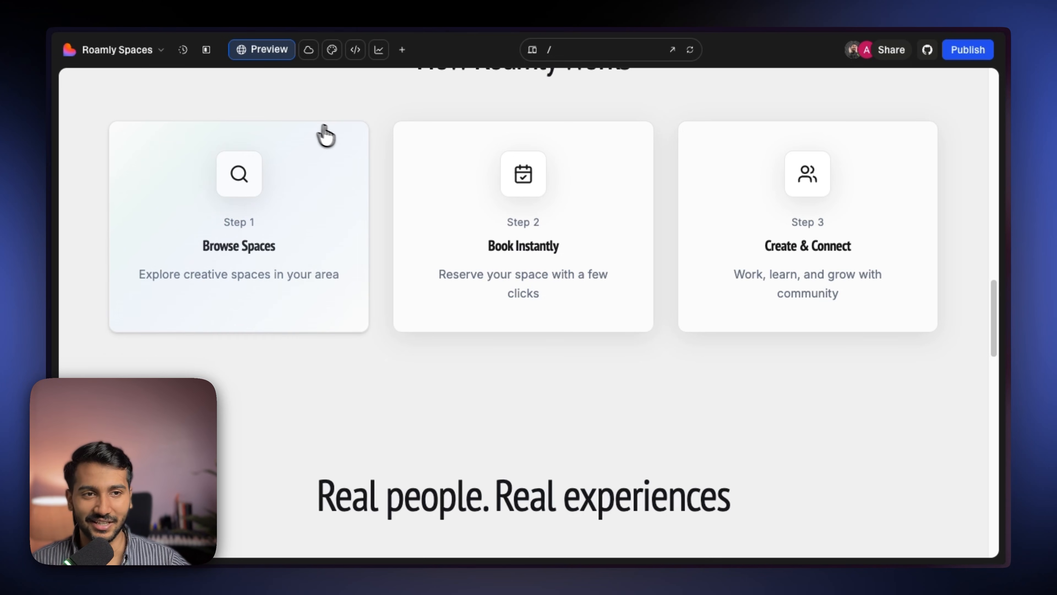
pyautogui.scroll(15, 381, 164)
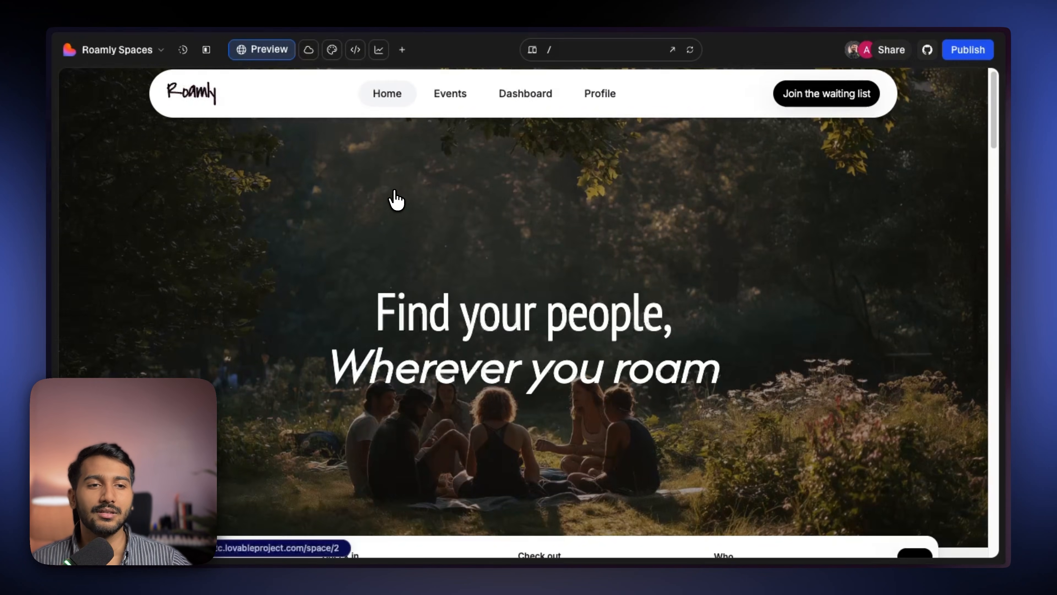
pyautogui.scroll(-8, 394, 201)
pyautogui.scroll(7, 499, 175)
pyautogui.scroll(-15, 500, 227)
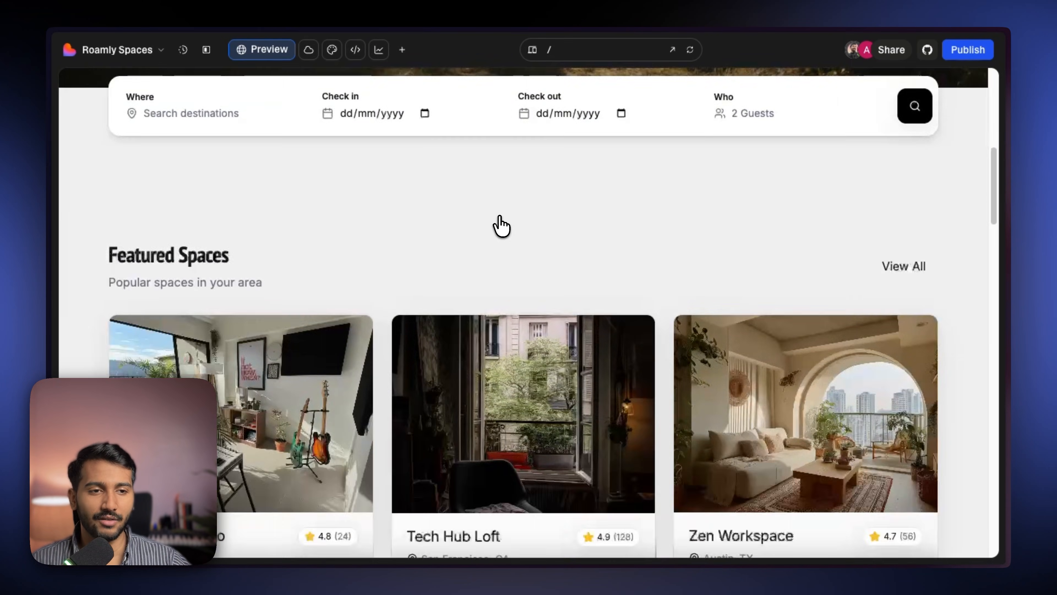
pyautogui.click(583, 339)
pyautogui.scroll(10, 491, 354)
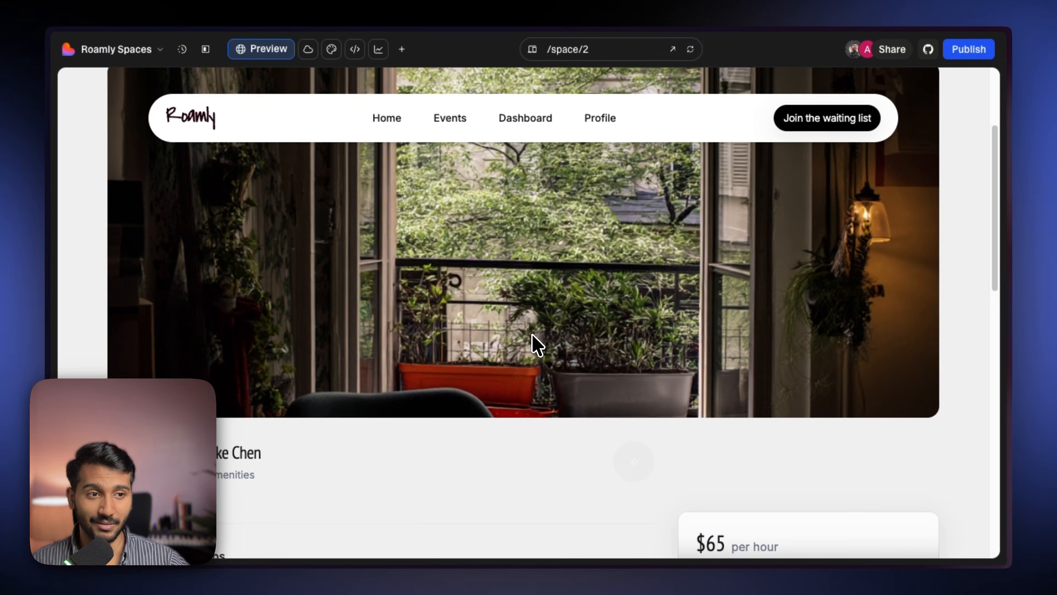
pyautogui.scroll(-10, 537, 345)
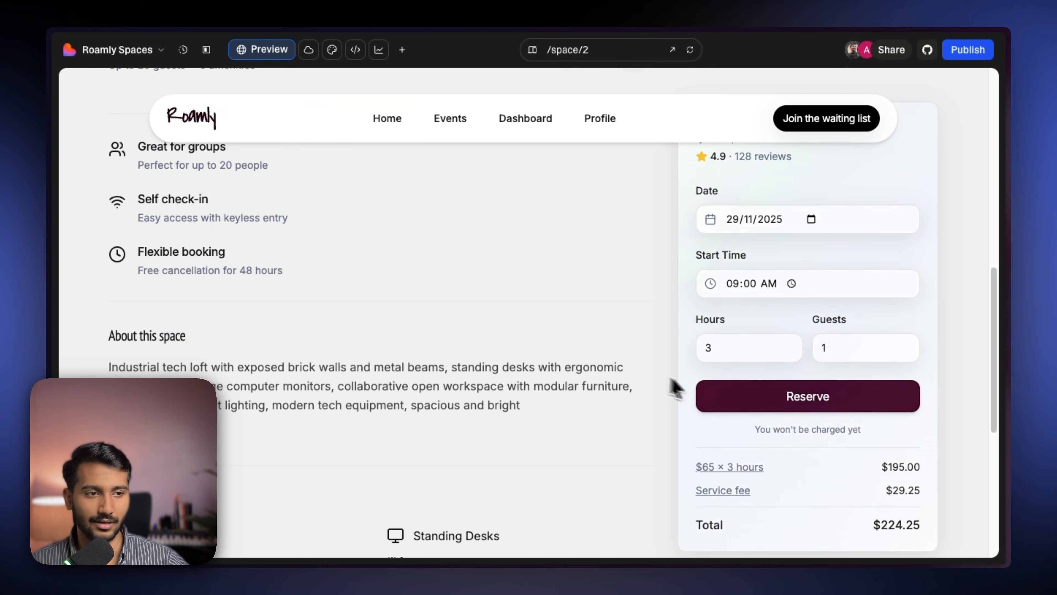
# - Reserve the space and set the booking date to November 30, duration 3 hours, start time 4:00 PM
pyautogui.click(787, 396)
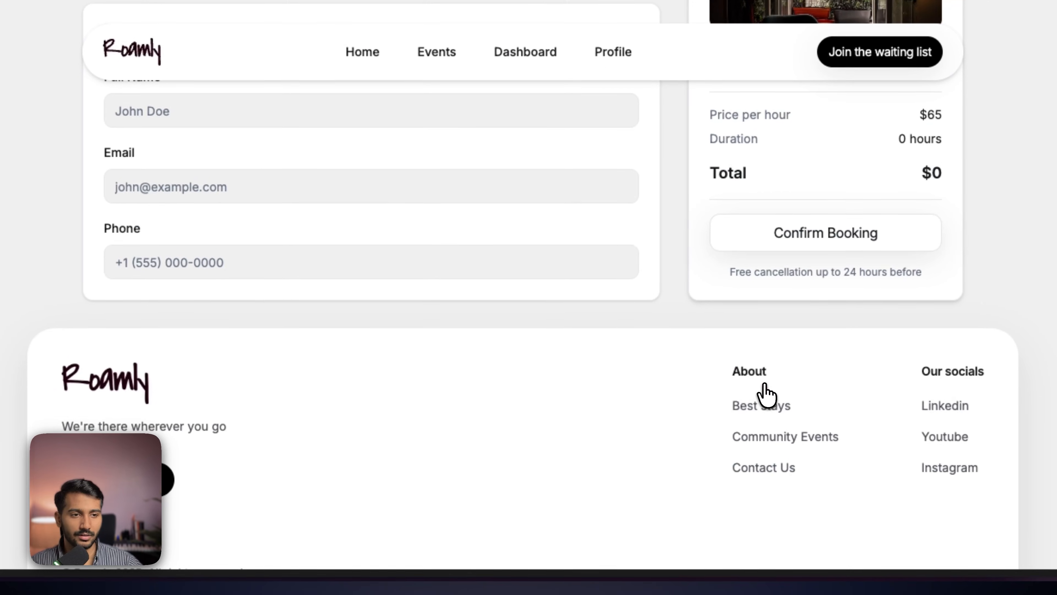
pyautogui.scroll(10, 470, 333)
pyautogui.click(469, 356)
pyautogui.click(458, 451)
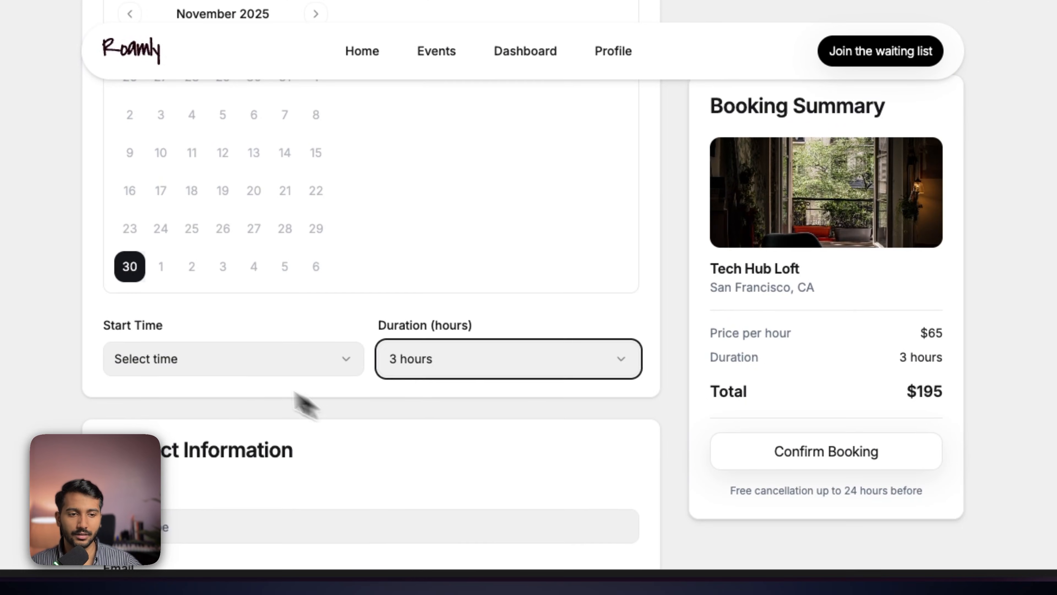
pyautogui.click(233, 358)
pyautogui.click(187, 292)
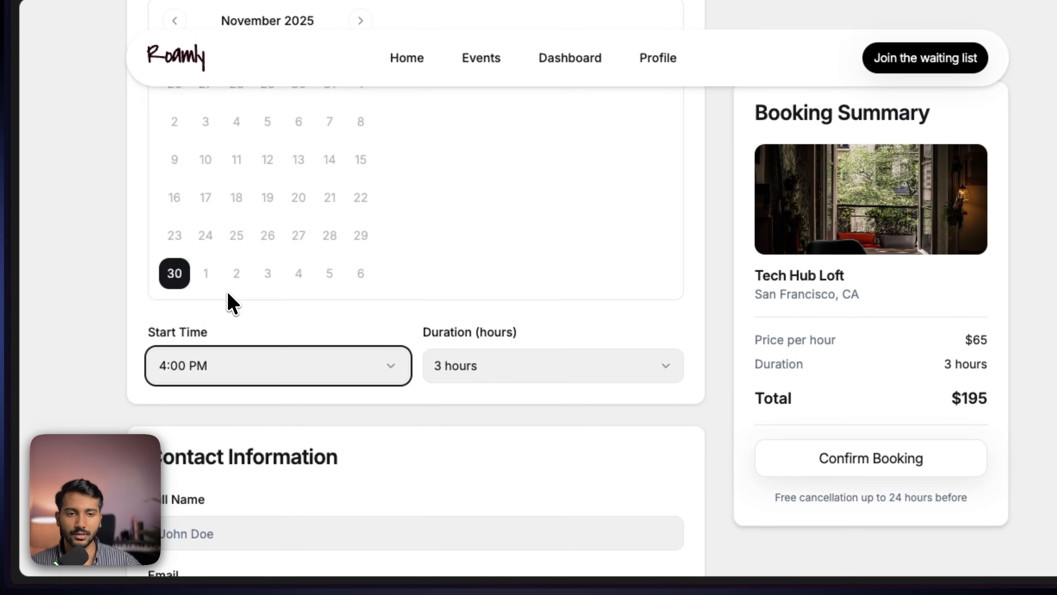
pyautogui.scroll(-5, 250, 333)
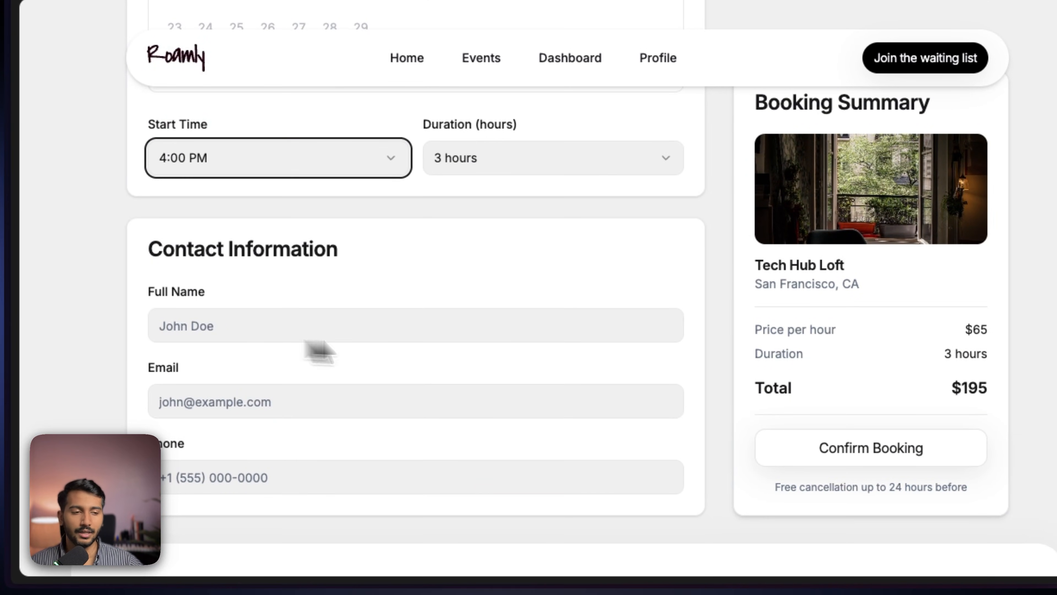
# - Fill in the contact's full name and e-mail, confirm the booking, and review the reservation confirmation page
pyautogui.click(303, 321)
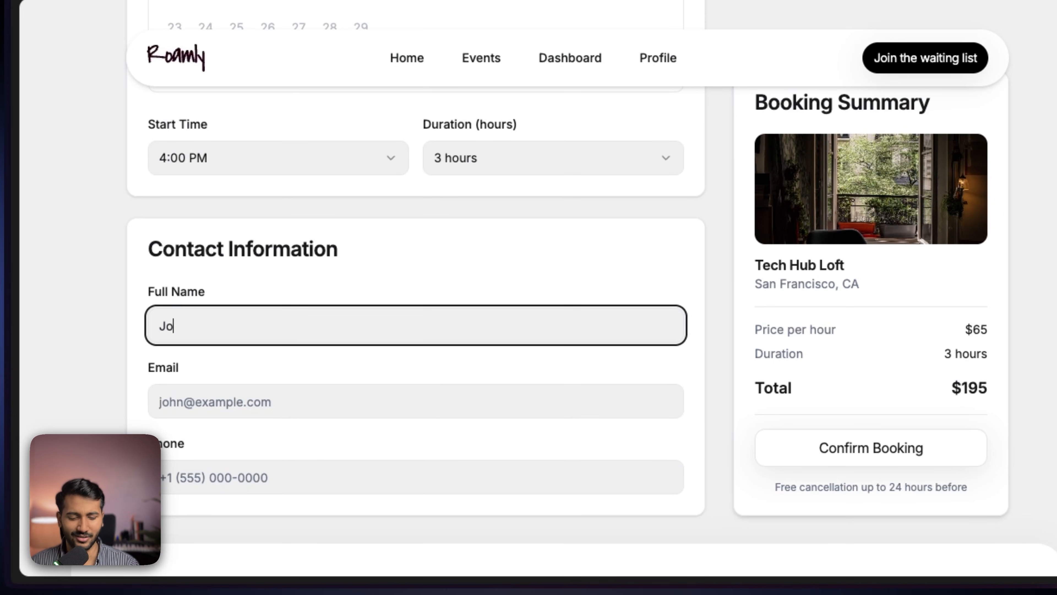
pyautogui.click(267, 404)
pyautogui.write('john@example.com')
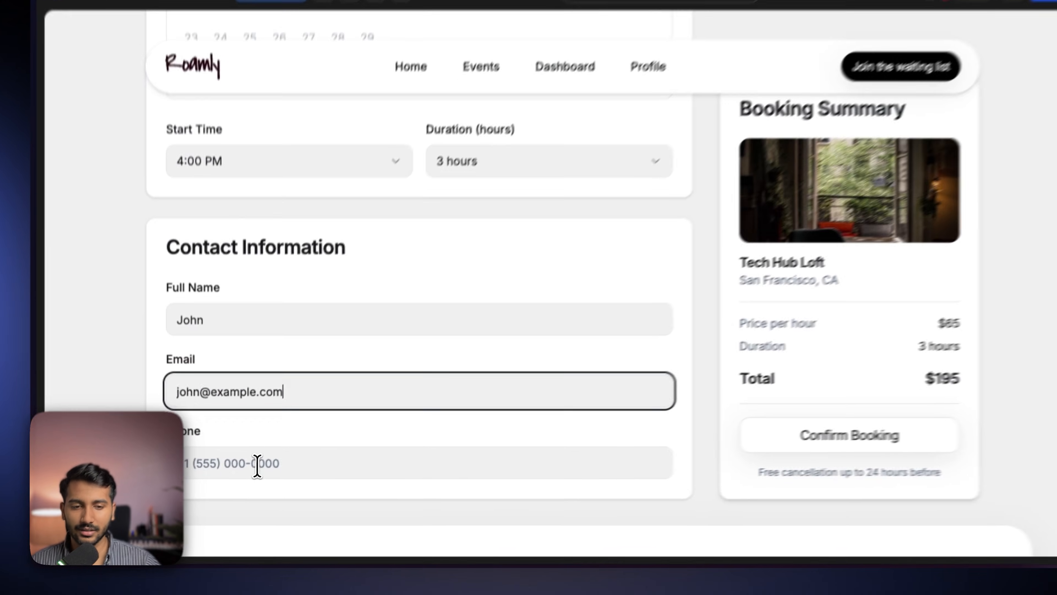
pyautogui.click(250, 473)
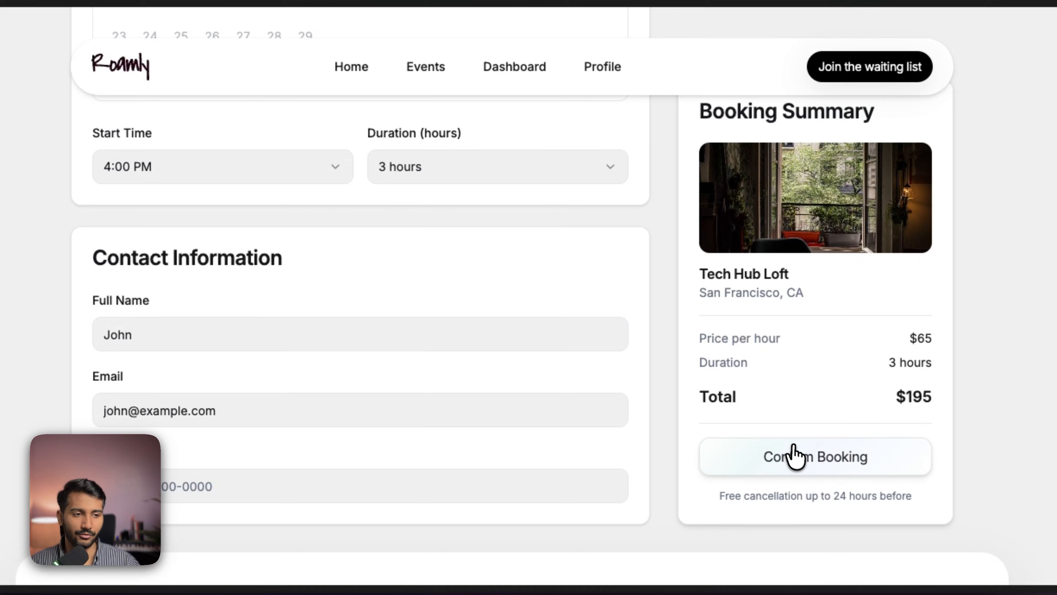
pyautogui.click(770, 449)
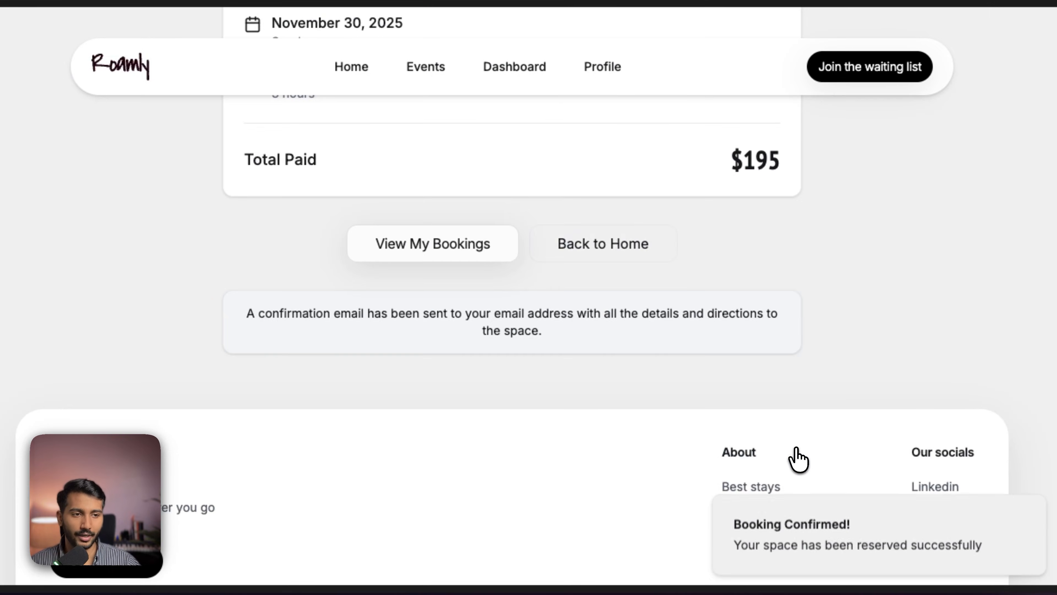
pyautogui.scroll(4, 643, 343)
pyautogui.scroll(-1, 640, 343)
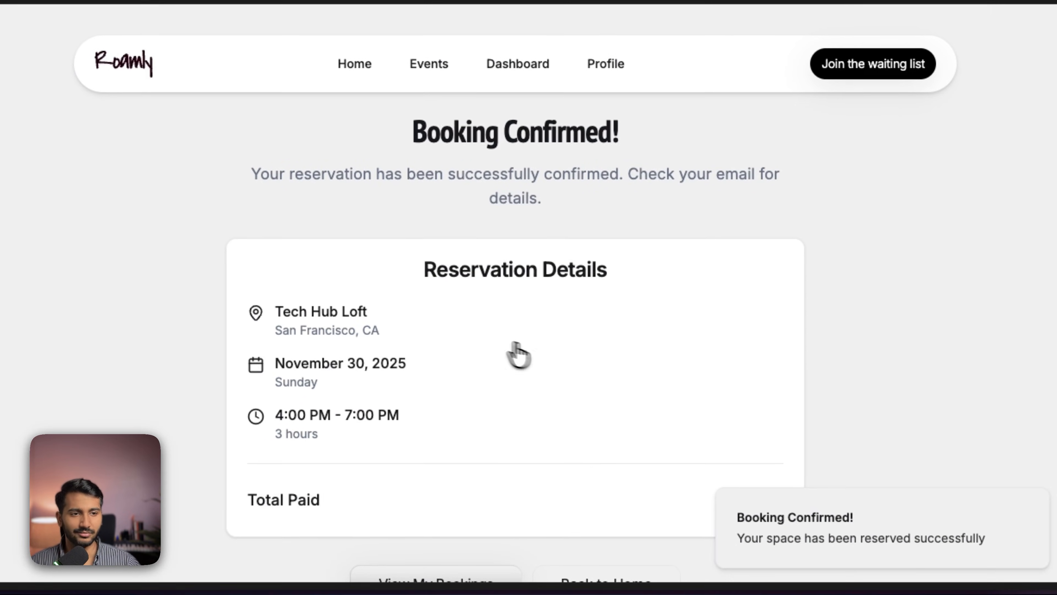
# - Scroll through the booking confirmation and browse the event listings on the Events page
pyautogui.scroll(-3, 727, 351)
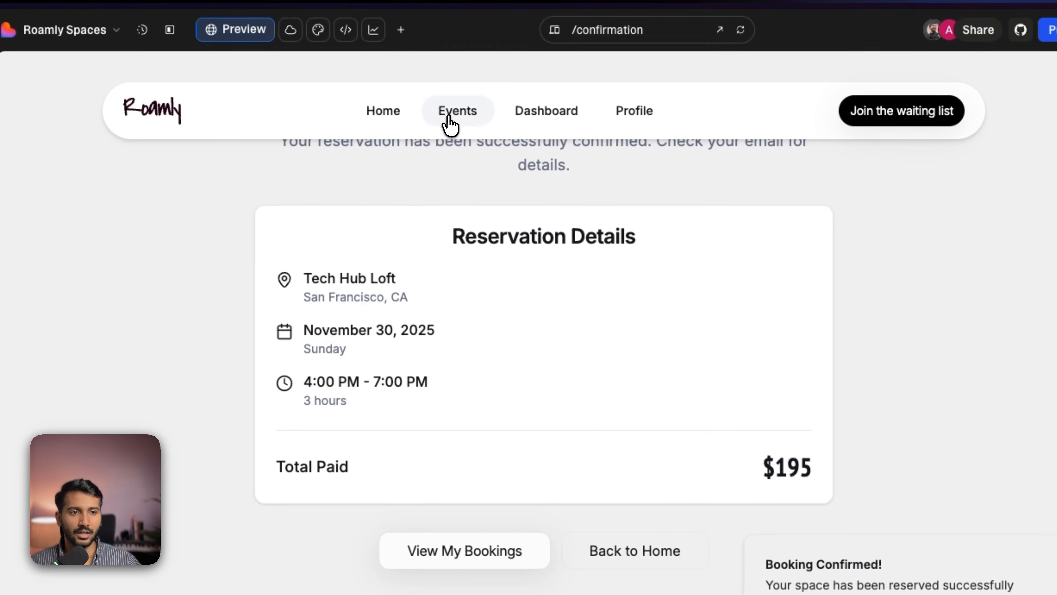
pyautogui.click(389, 43)
pyautogui.scroll(-5, 402, 302)
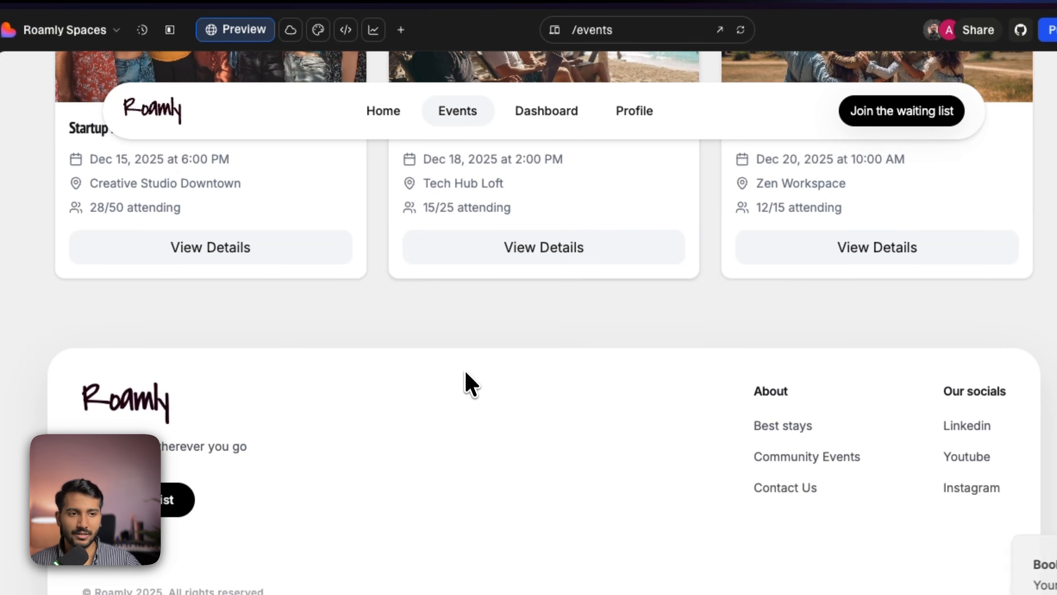
pyautogui.scroll(5, 470, 374)
# - Open the Dashboard and check the bookings, My Events and Favorites tabs
pyautogui.click(541, 111)
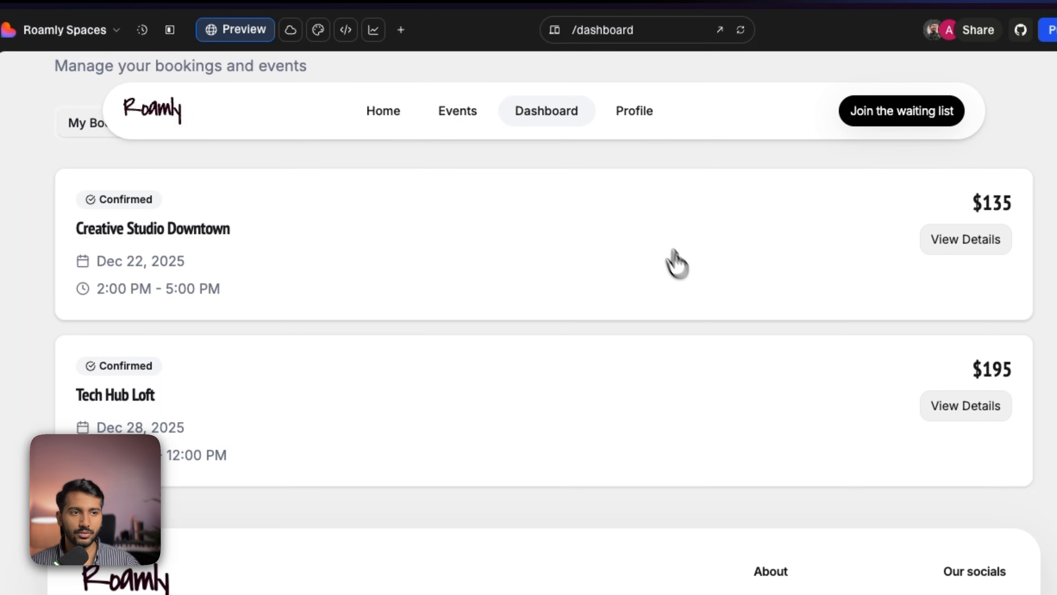
pyautogui.scroll(4, 677, 264)
pyautogui.click(198, 290)
pyautogui.click(284, 298)
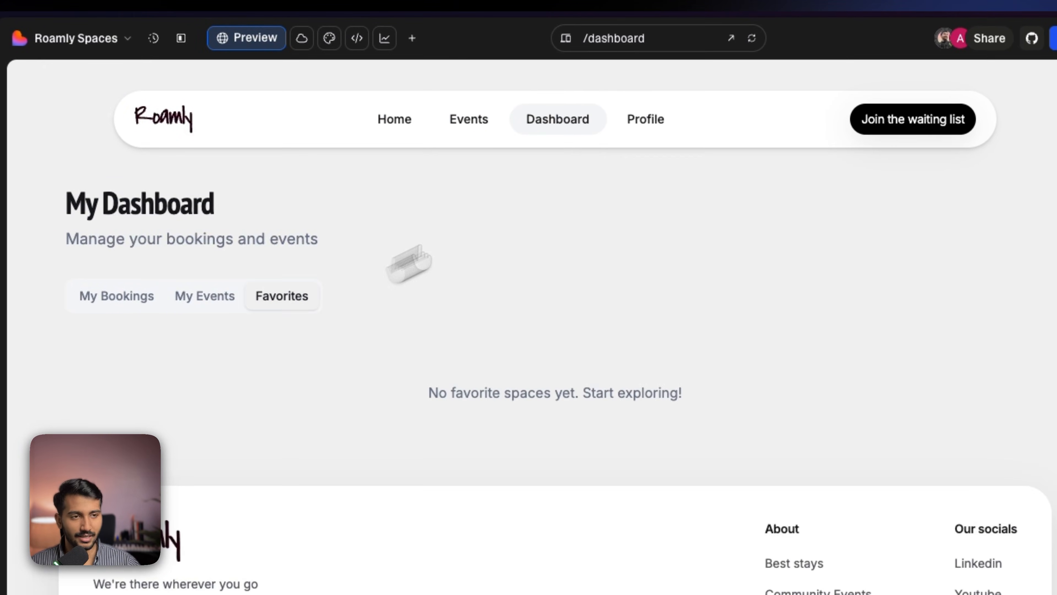
# - Open the Profile page and scroll through its personal details and preferences sections
pyautogui.click(651, 125)
pyautogui.scroll(-10, 583, 346)
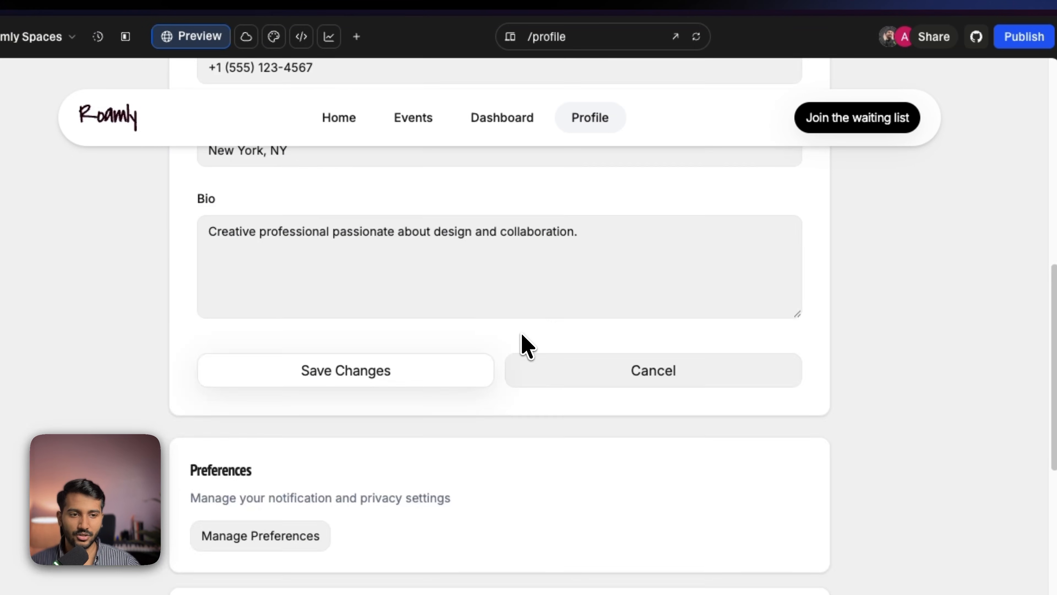
pyautogui.scroll(-5, 525, 347)
pyautogui.scroll(10, 522, 348)
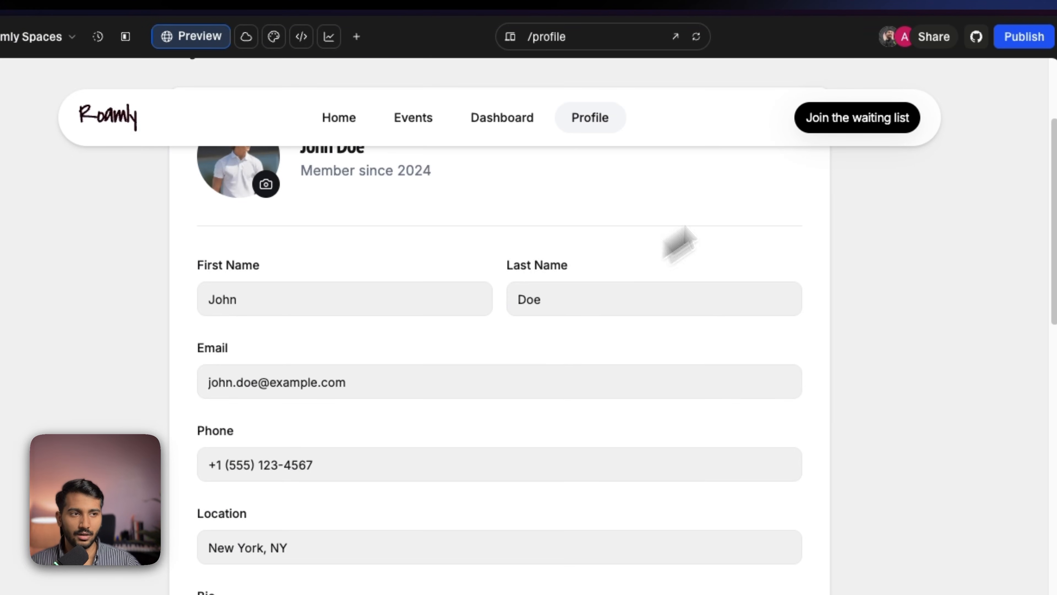
# - Test the Join the waiting list button and return to the Home page
pyautogui.click(842, 122)
pyautogui.click(338, 121)
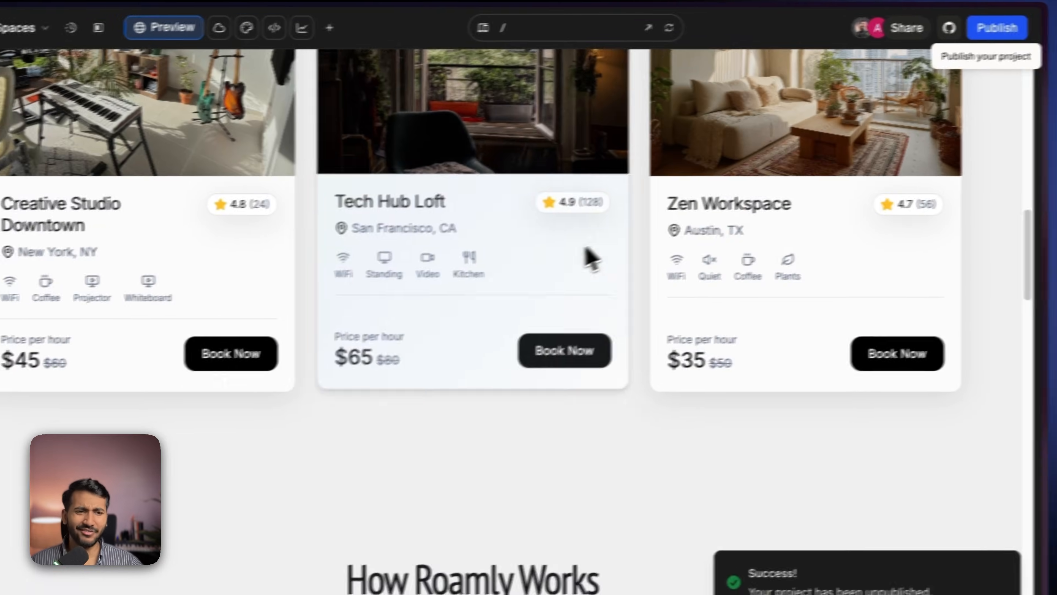
# - Open the Publish panel to make the project live
pyautogui.scroll(3, 583, 254)
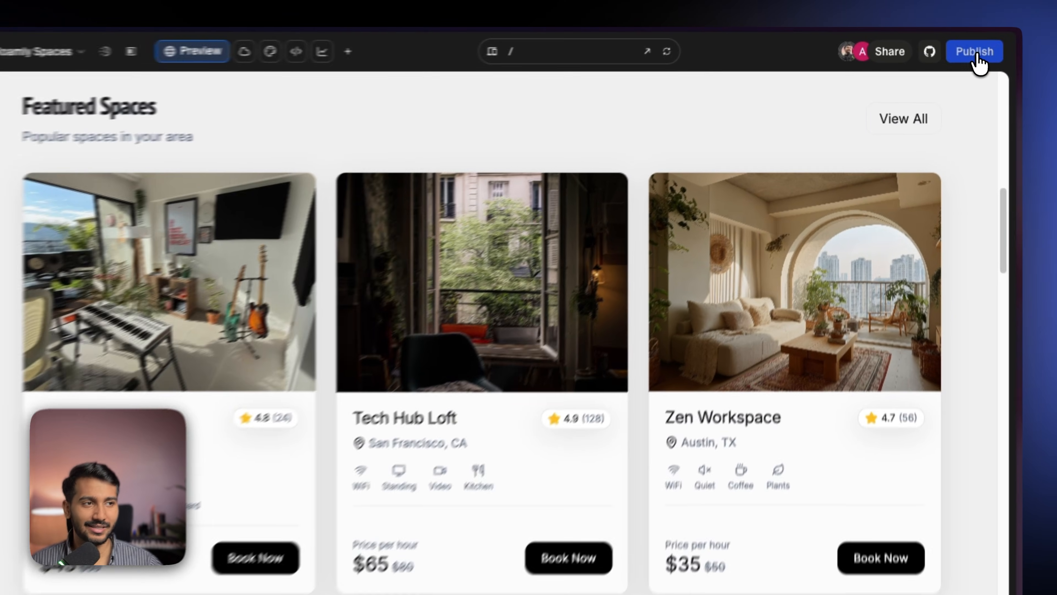
pyautogui.click(976, 51)
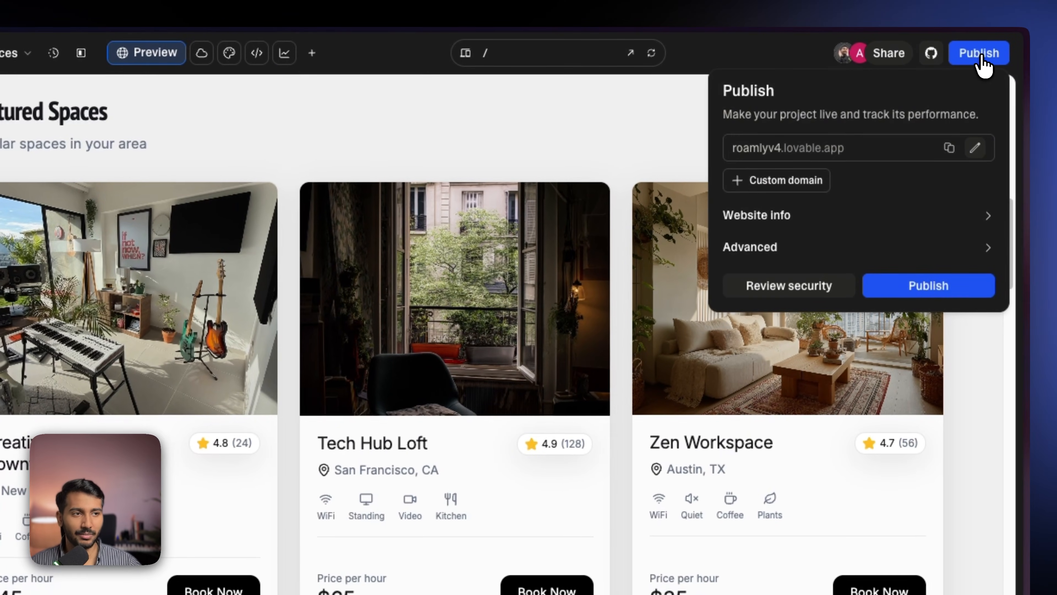